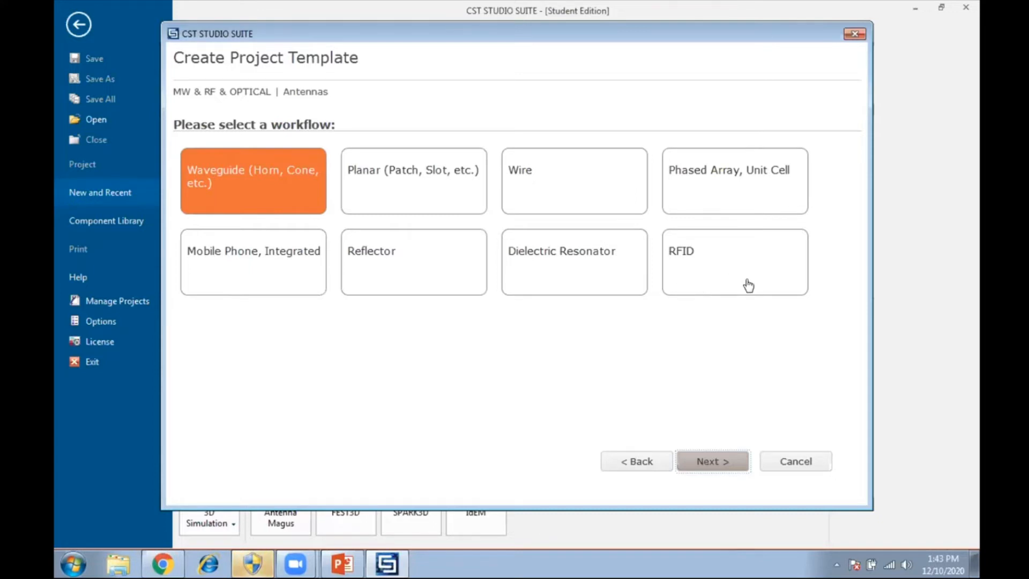
# - Choose the Planar (Patch, Slot, etc.) workflow with the Time Domain solver for the antenna project template
pyautogui.click(415, 194)
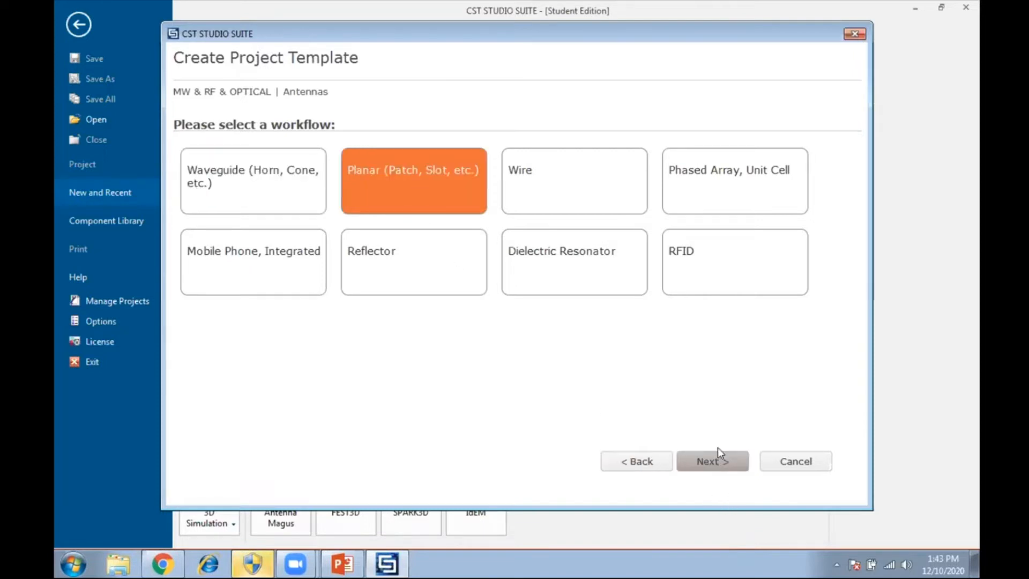
pyautogui.click(715, 467)
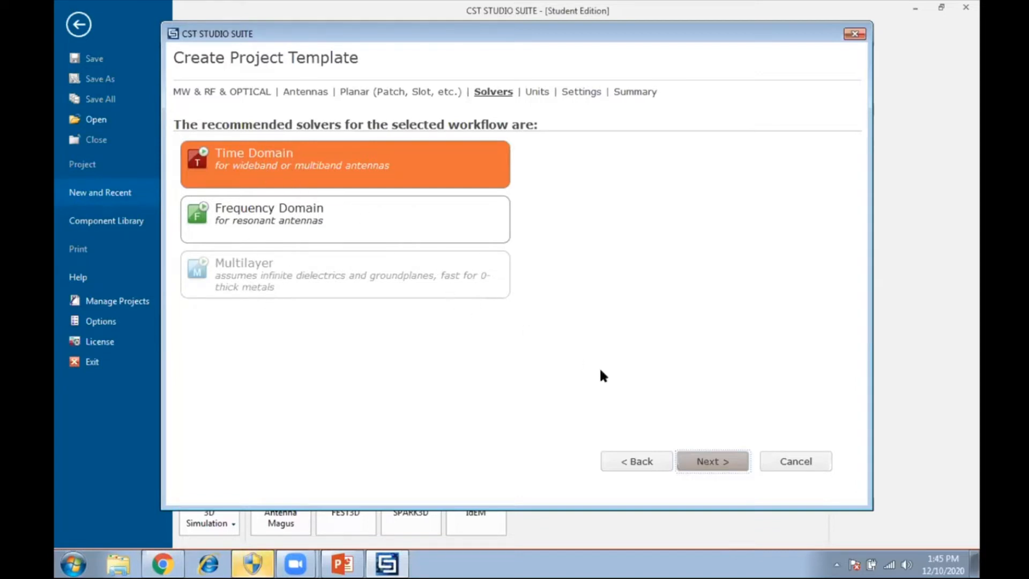
pyautogui.click(720, 465)
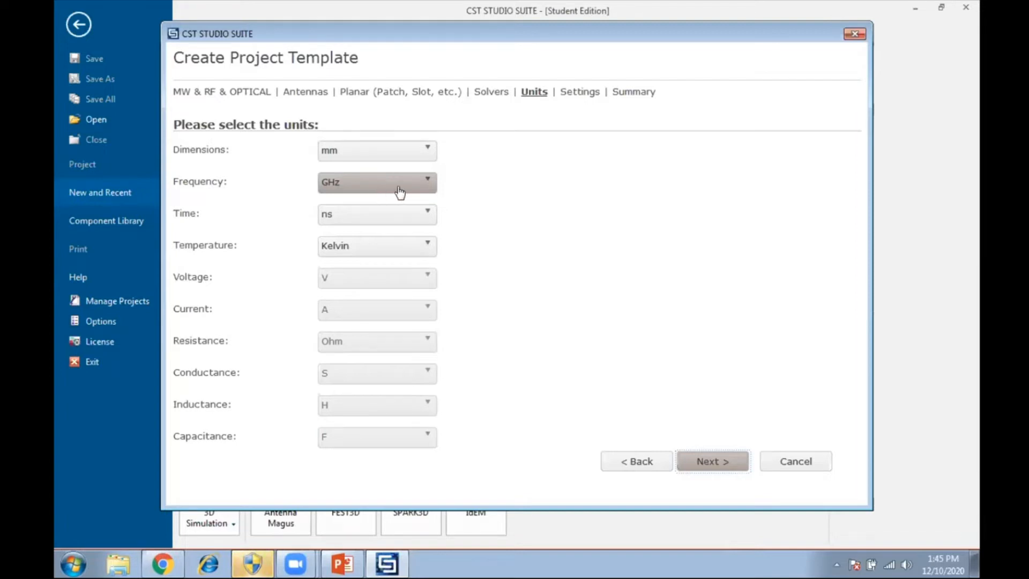
# - Keep the template units at mm, GHz, ns and Kelvin, and finish the template as Antenna - Planar_2
pyautogui.click(424, 183)
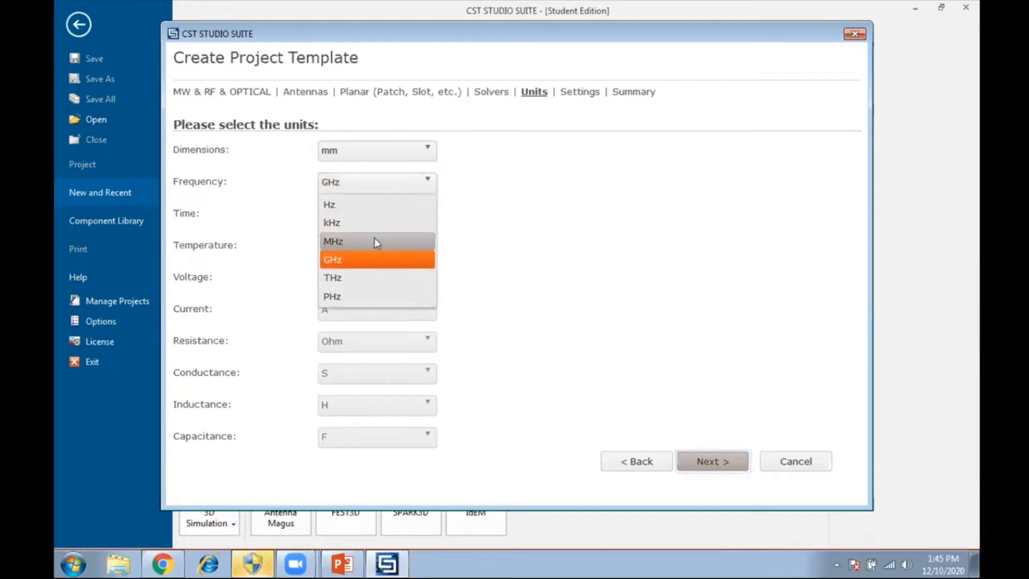
pyautogui.click(485, 227)
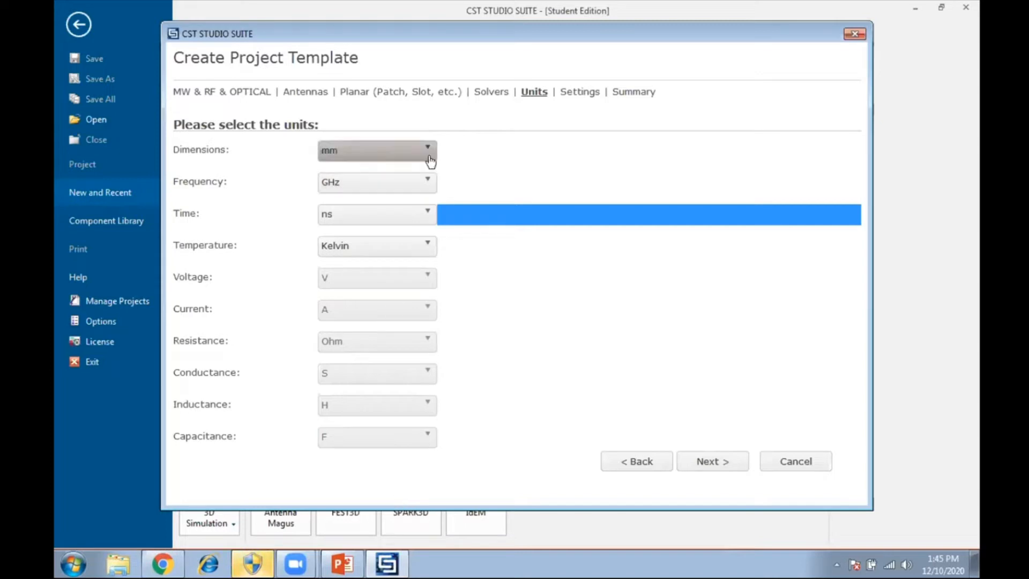
pyautogui.click(702, 462)
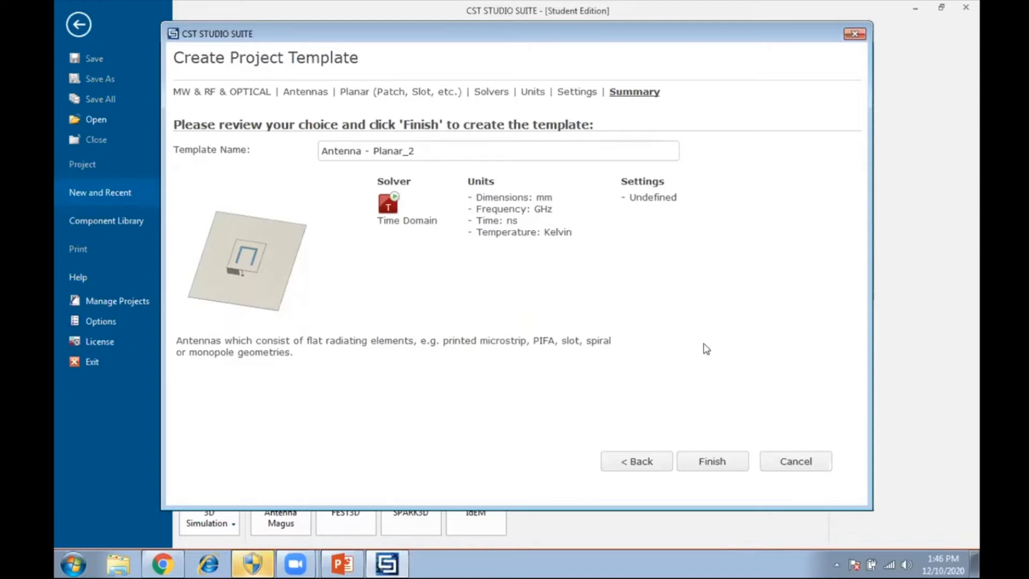
pyautogui.click(724, 467)
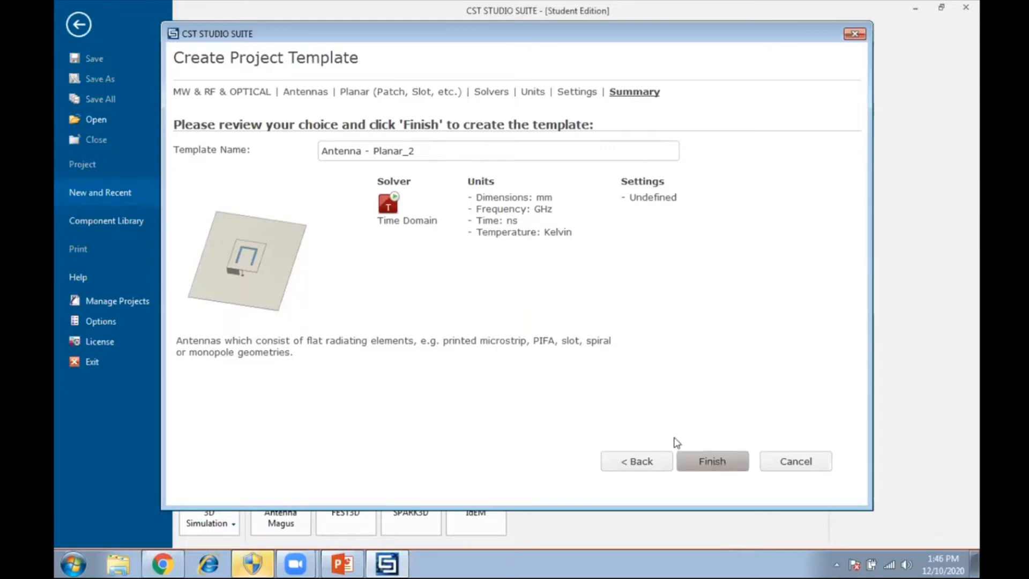
pyautogui.click(700, 463)
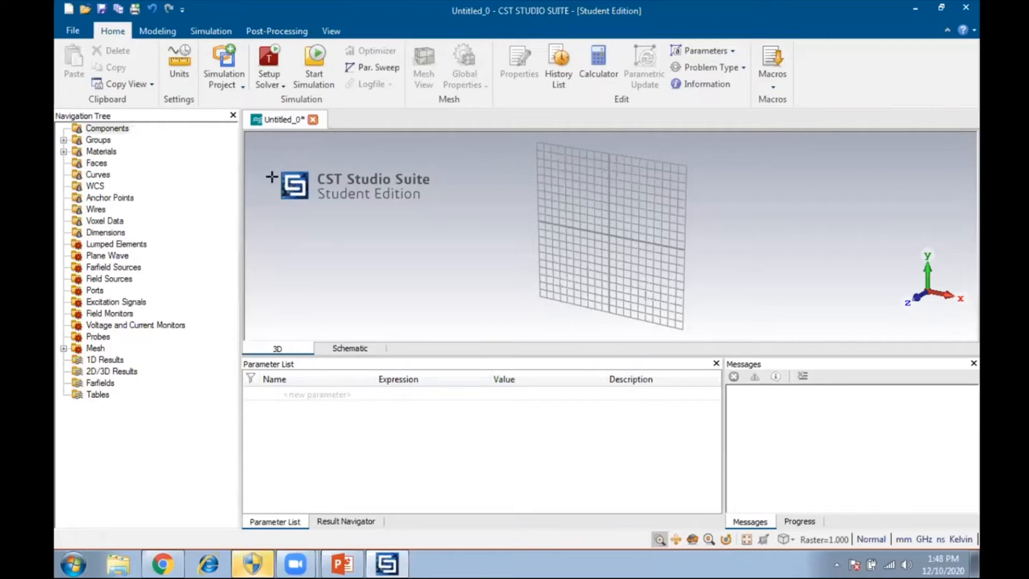
# - Start a new brick defined by numeric coordinates and name it bottom
pyautogui.click(168, 32)
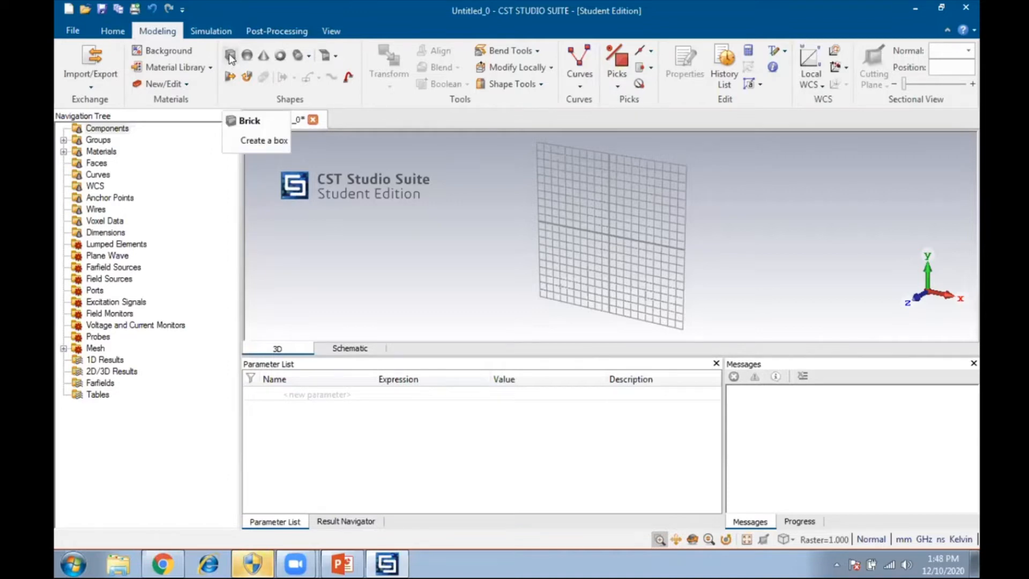
pyautogui.click(230, 56)
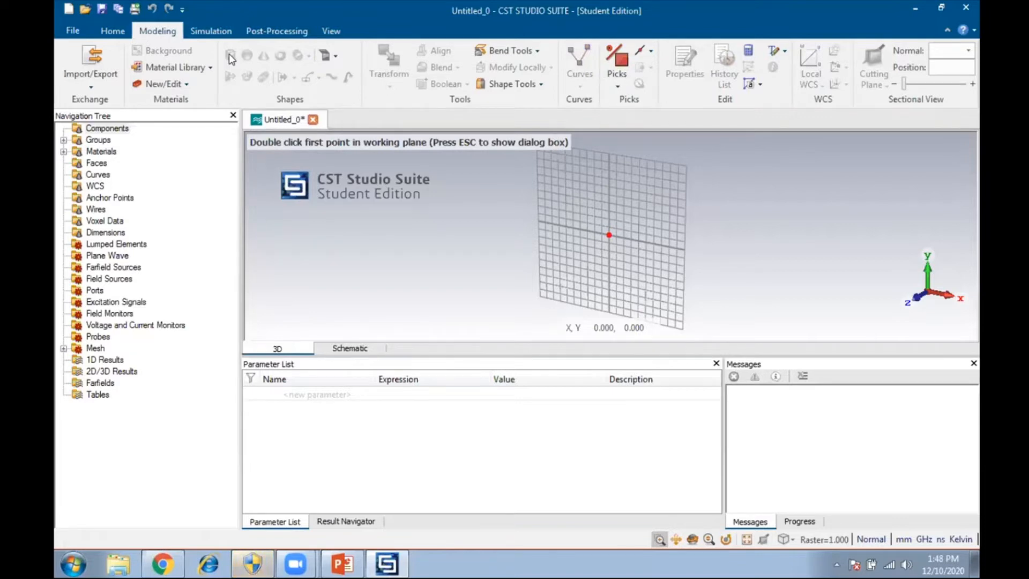
pyautogui.press('Escape')
pyautogui.press('BackSpace')
pyautogui.write('bottom')
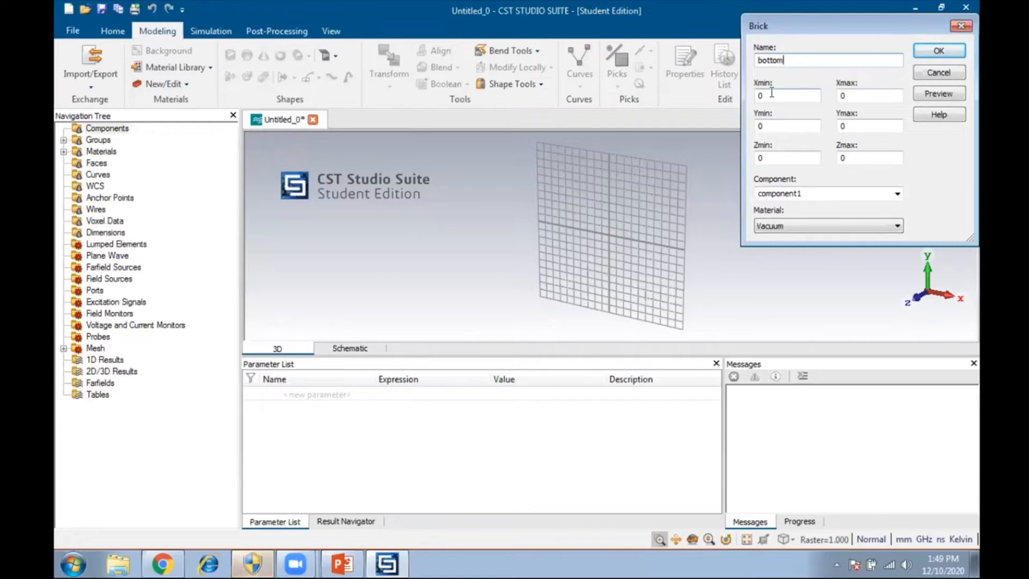
pyautogui.press('BackSpace')
pyautogui.press('BackSpace')
pyautogui.write('om')
# - Set the bottom brick's X range to -3.5 to 3.5 and its Y range to -11 to 11
pyautogui.click(788, 94)
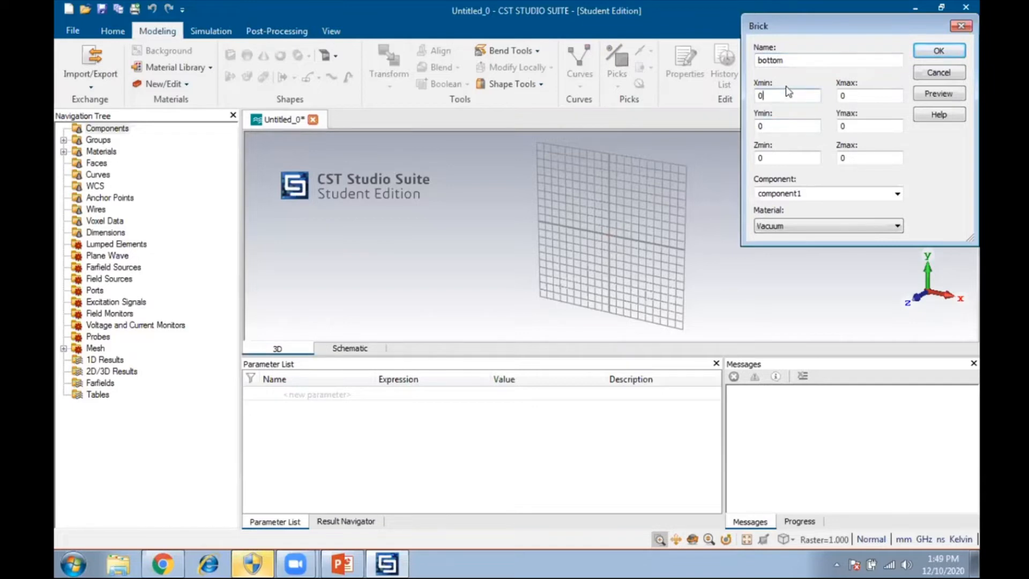
pyautogui.write('-3.5')
pyautogui.click(864, 95)
pyautogui.press('BackSpace')
pyautogui.write('3.5')
pyautogui.click(768, 125)
pyautogui.press('BackSpace')
pyautogui.write('-11')
pyautogui.click(865, 127)
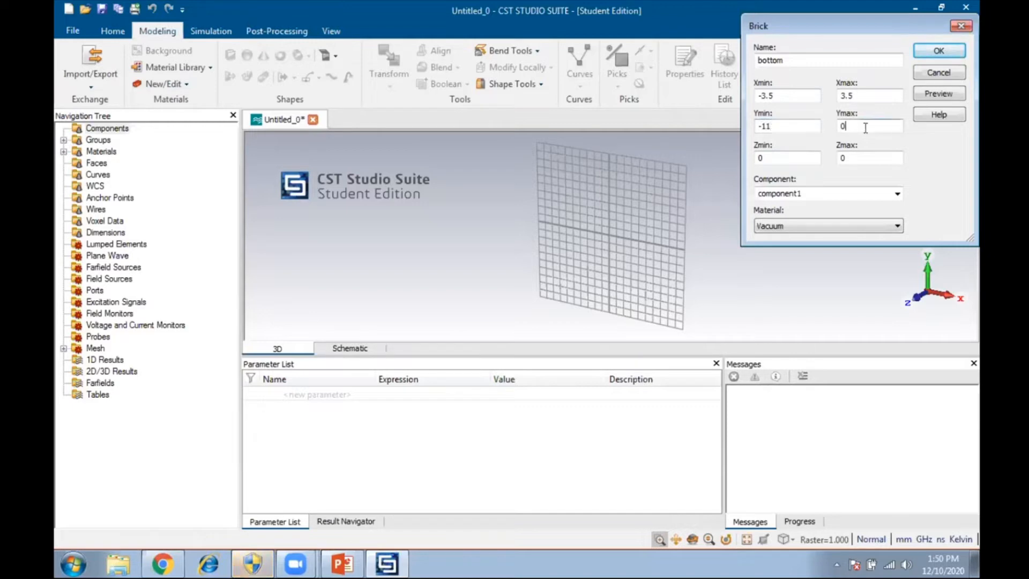
pyautogui.press('BackSpace')
pyautogui.write('11')
# - Keep the bottom brick's Zmin at 0 and set its Zmax to 0.035
pyautogui.click(767, 269)
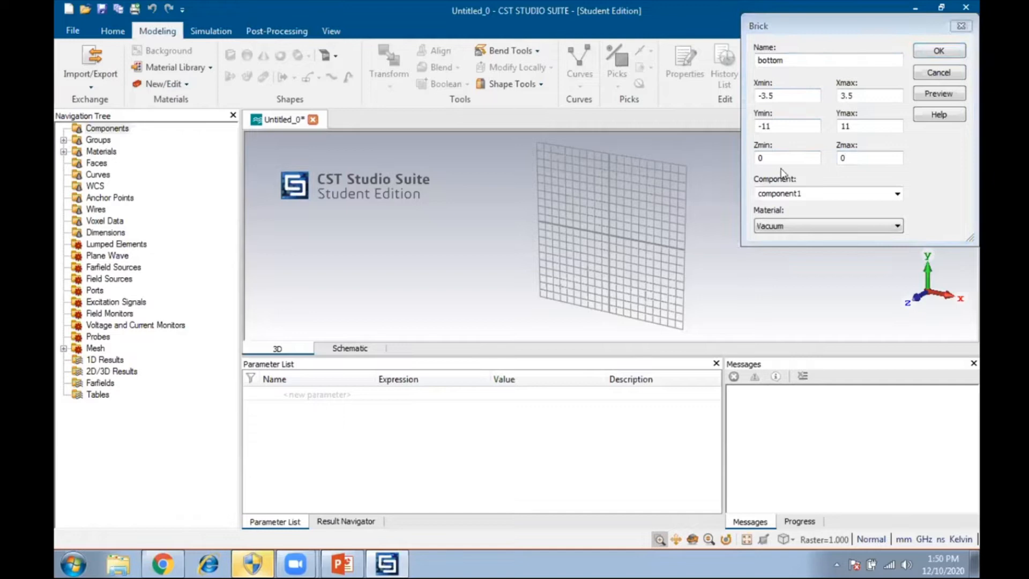
pyautogui.click(773, 157)
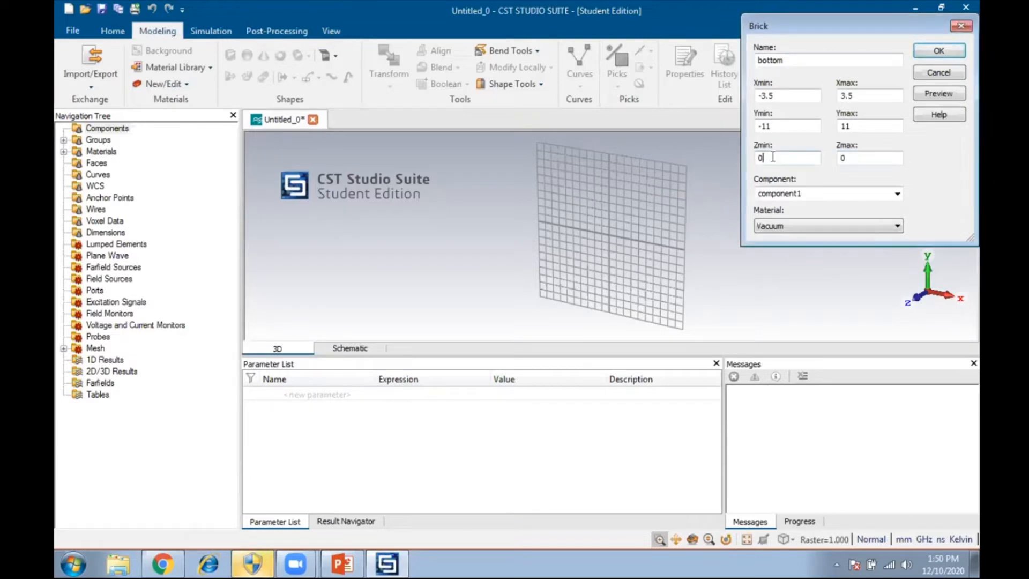
pyautogui.click(855, 158)
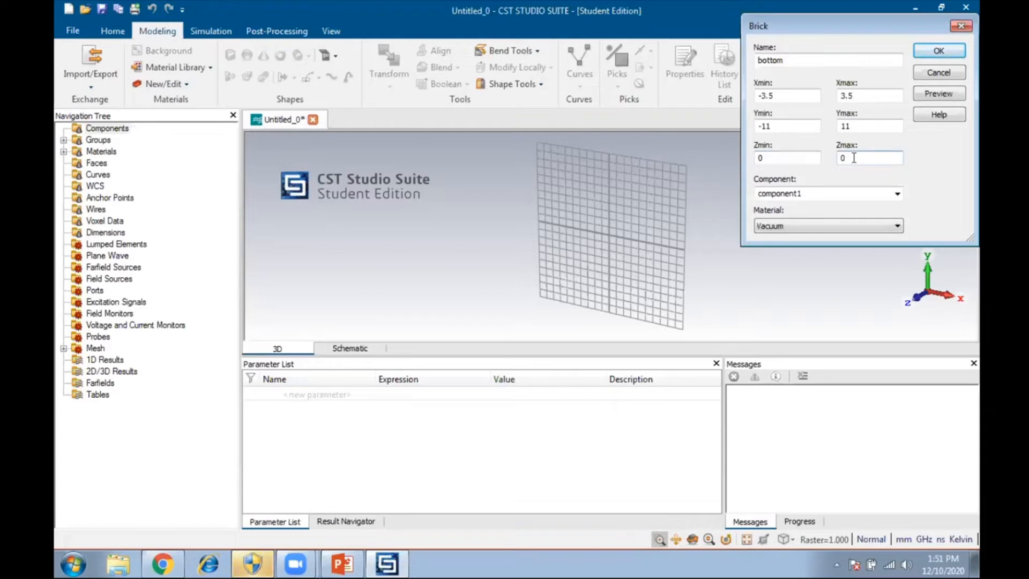
pyautogui.write('.035')
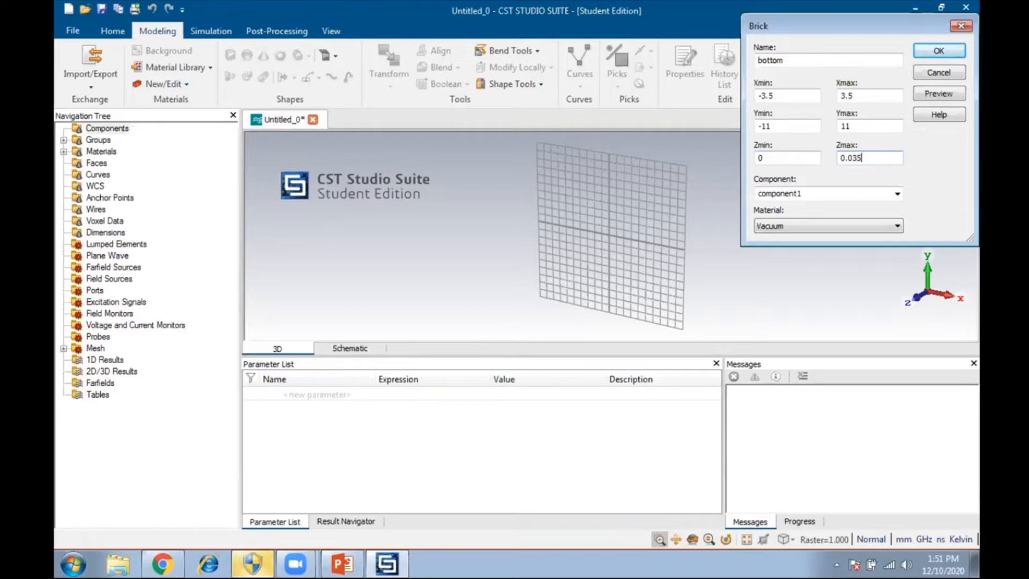
# - Load Copper (annealed) from the material library as the bottom brick's material
pyautogui.click(830, 227)
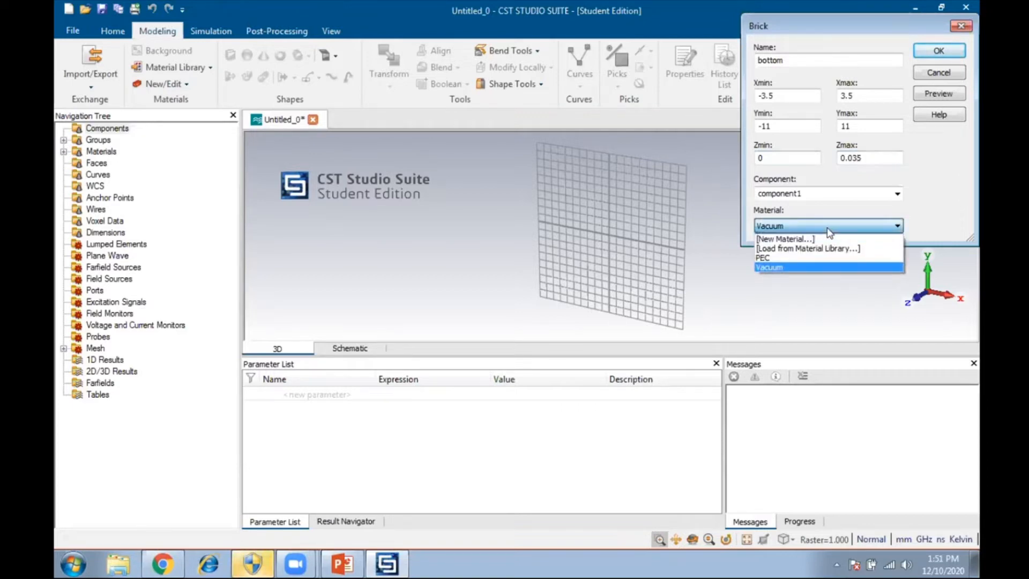
pyautogui.click(807, 248)
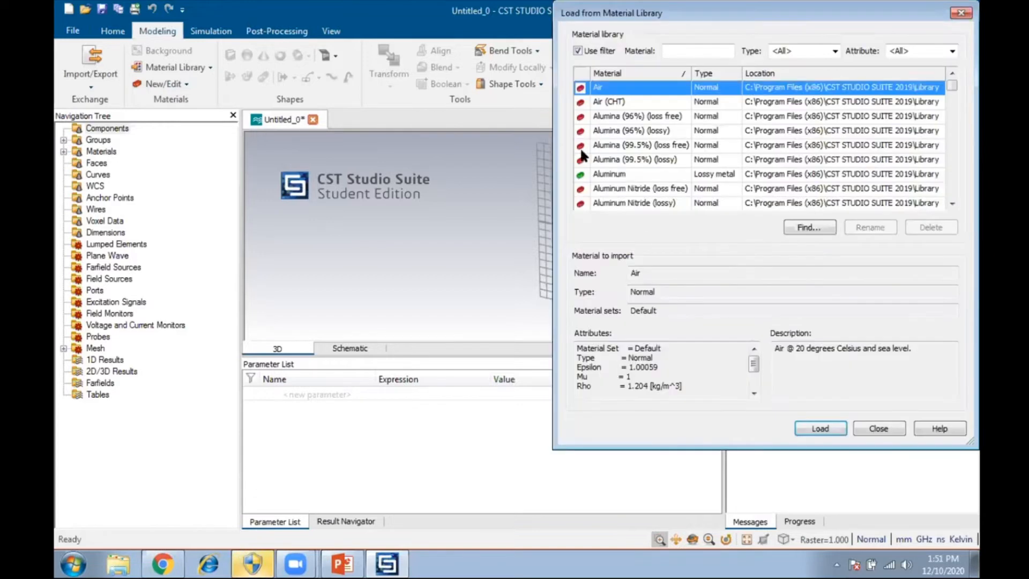
pyautogui.click(626, 174)
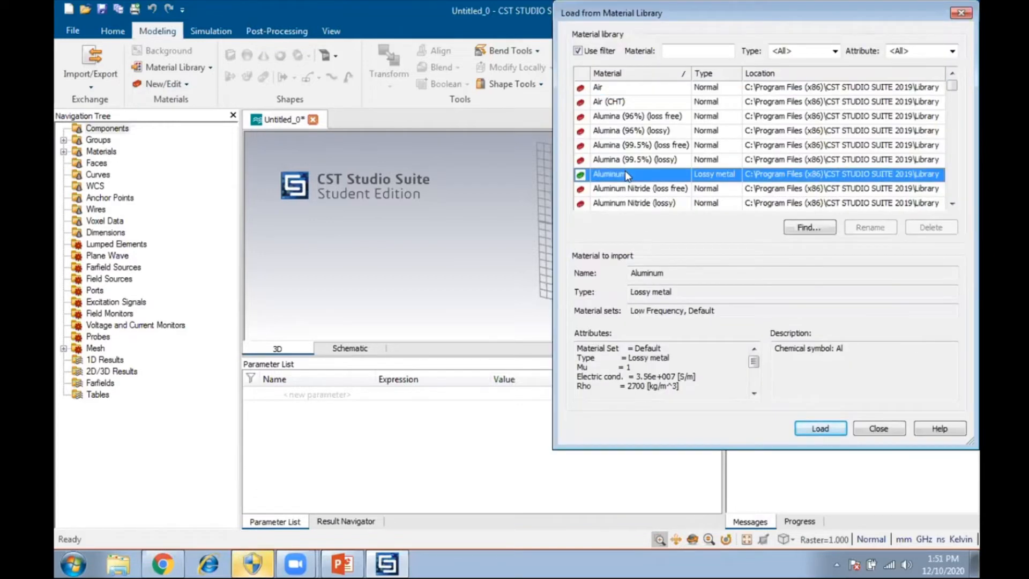
pyautogui.press('c')
pyautogui.click(952, 200)
pyautogui.doubleClick(952, 202)
pyautogui.doubleClick(953, 202)
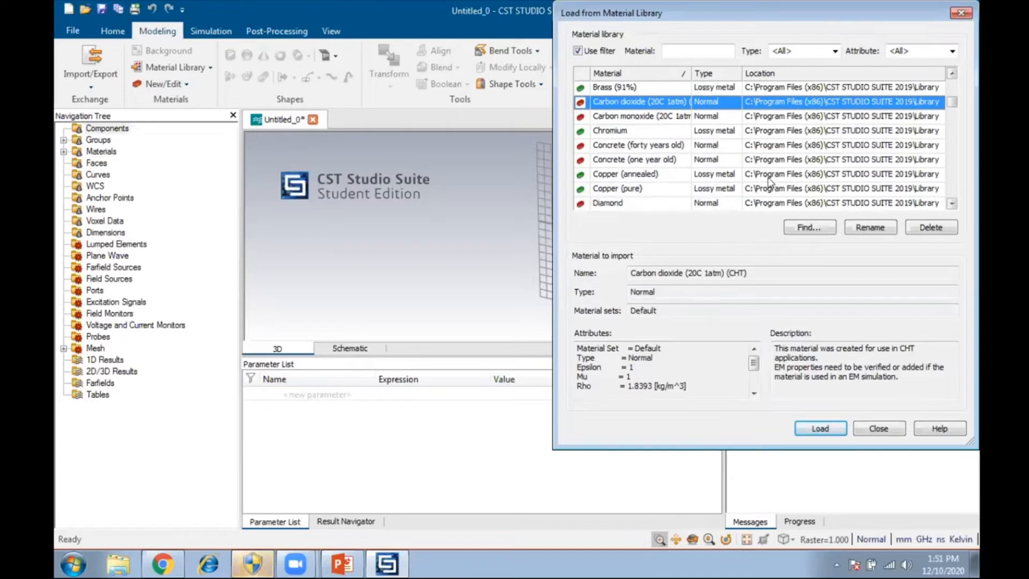
pyautogui.click(669, 178)
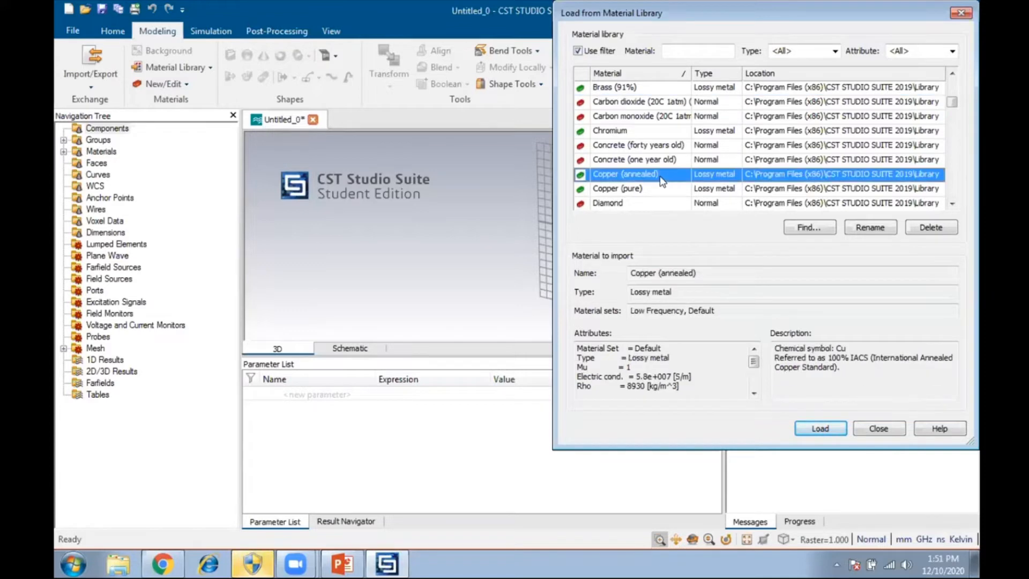
pyautogui.click(808, 428)
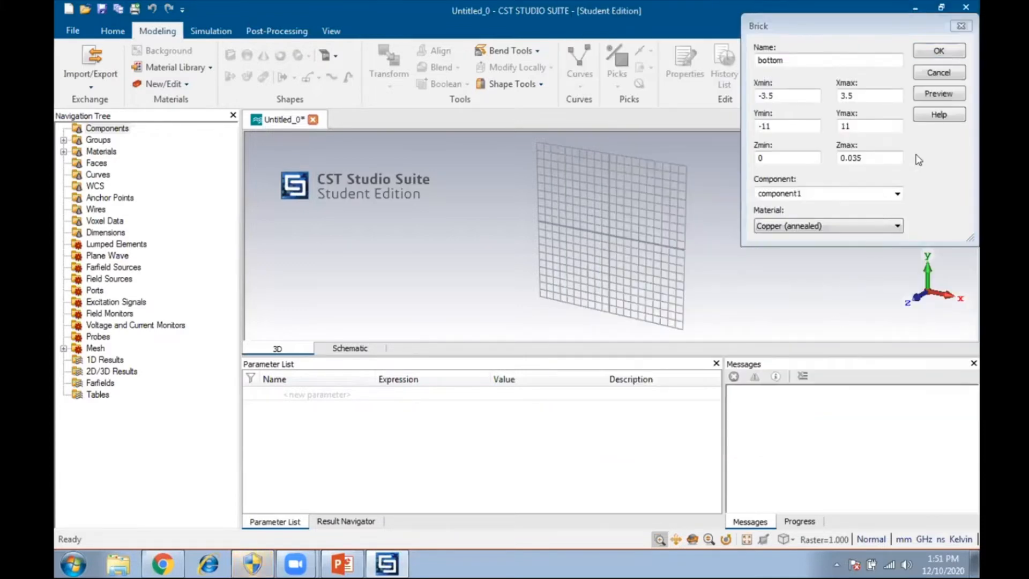
# - Preview and create the bottom brick, and expand component1 among the components to list its solids
pyautogui.click(937, 95)
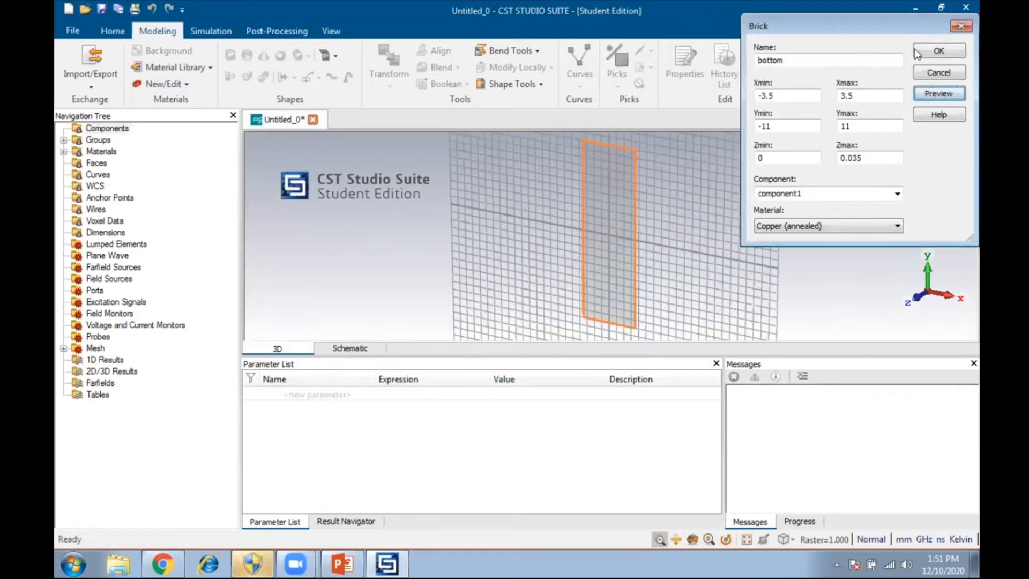
pyautogui.click(931, 53)
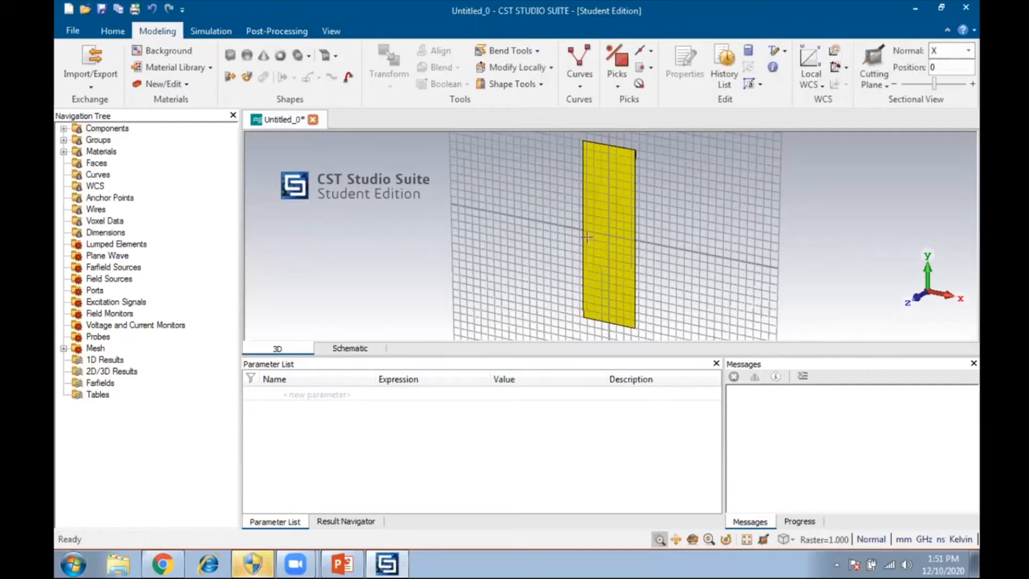
pyautogui.click(63, 129)
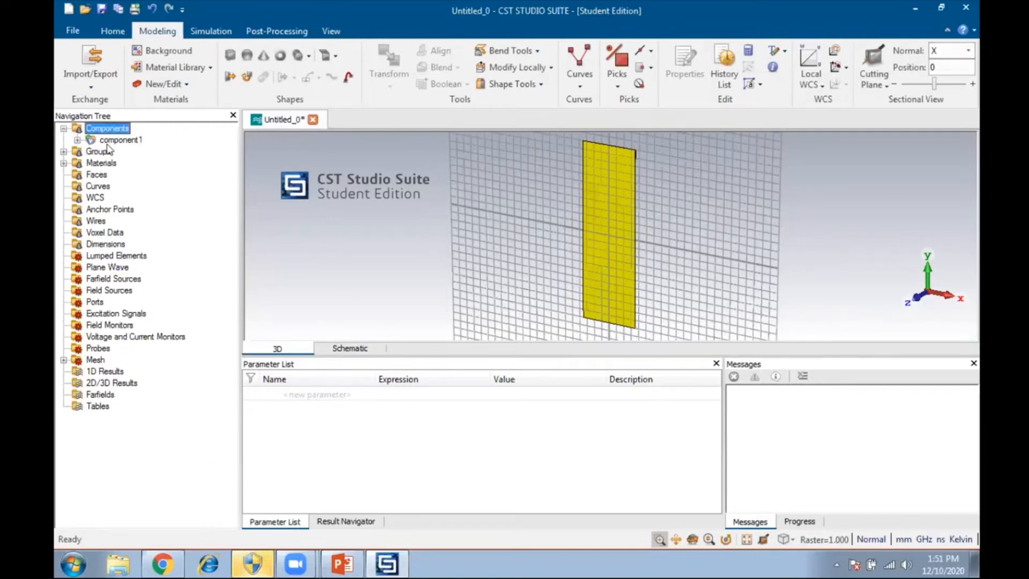
pyautogui.click(77, 140)
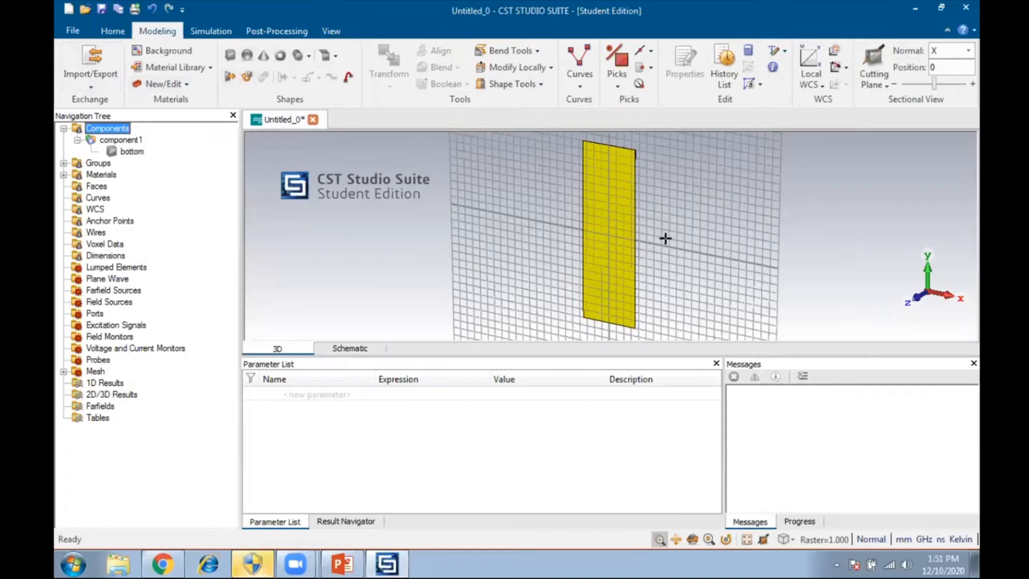
# - Start a second brick defined by numeric coordinates and name it sub
pyautogui.click(229, 57)
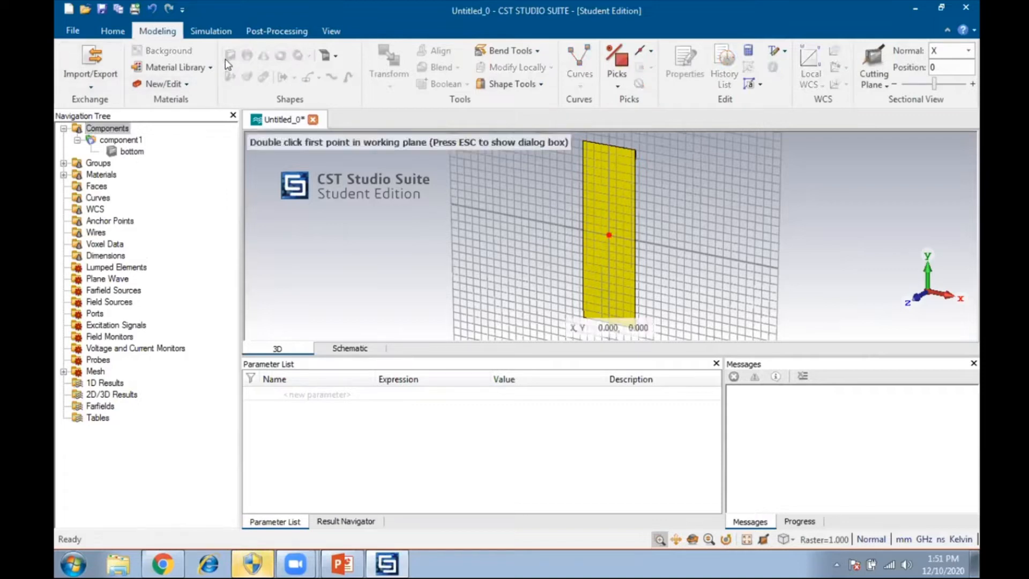
pyautogui.press('Escape')
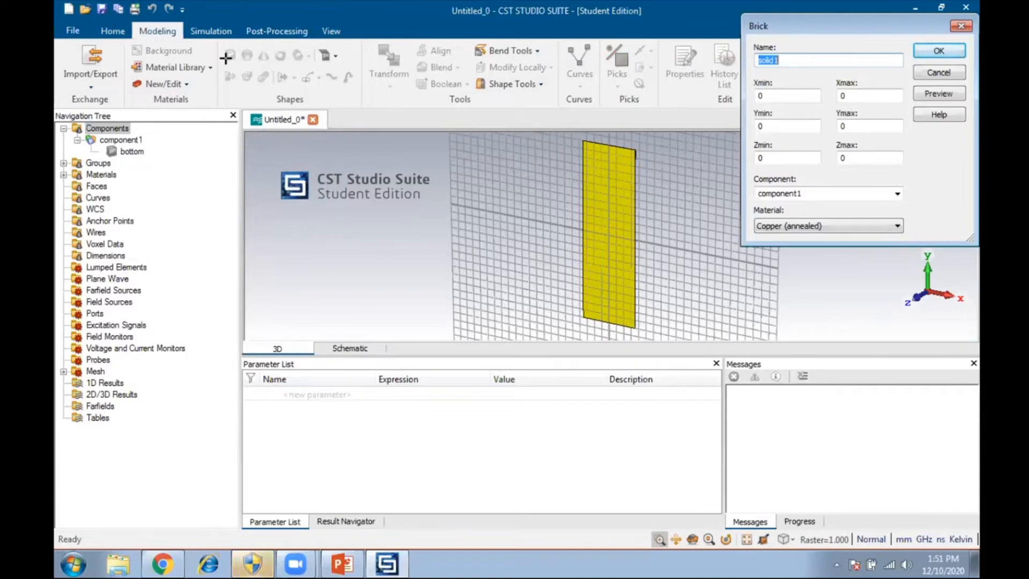
pyautogui.press('BackSpace')
pyautogui.write('sub')
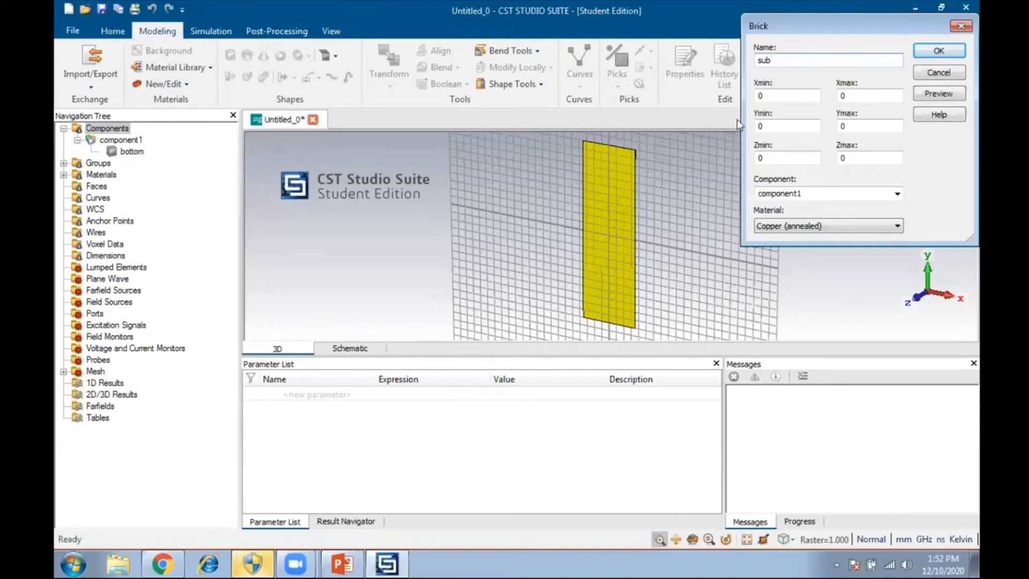
# - Set the sub brick's X range to -3.5 to 3.5 and its Y range to -11 to 11
pyautogui.click(783, 95)
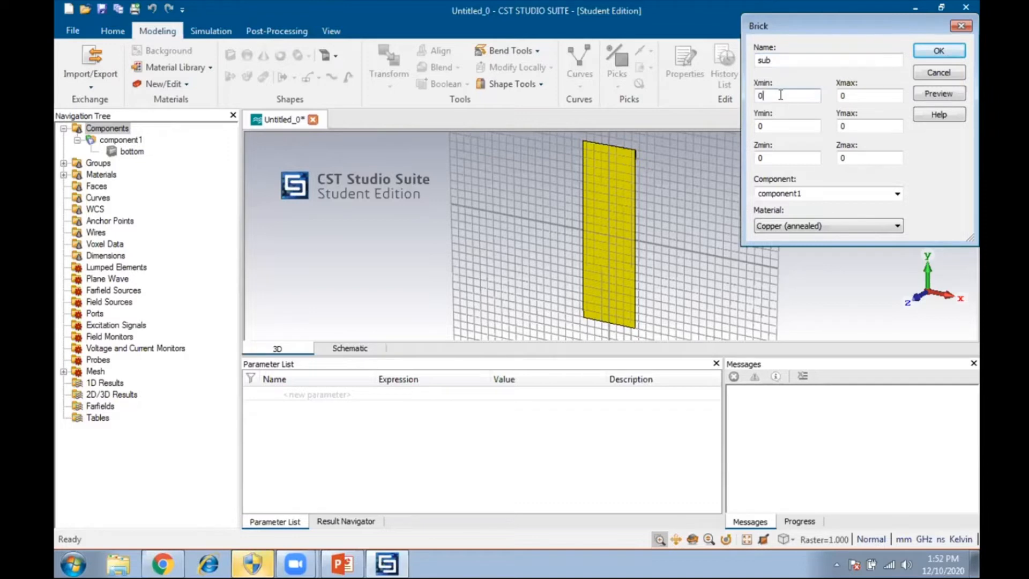
pyautogui.write('-3.5')
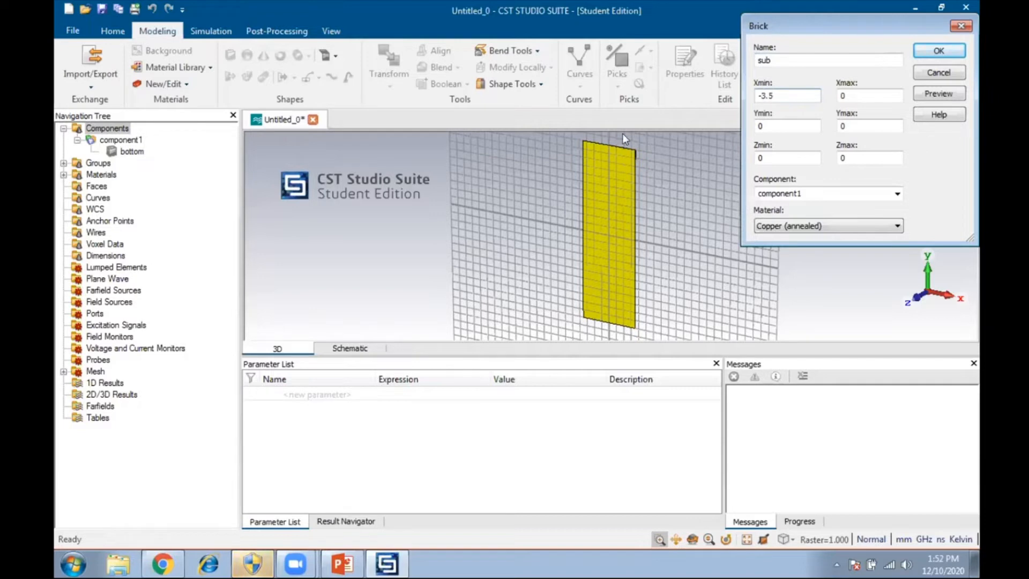
pyautogui.doubleClick(855, 97)
pyautogui.write('3.5')
pyautogui.click(798, 124)
pyautogui.press('BackSpace')
pyautogui.write('-11')
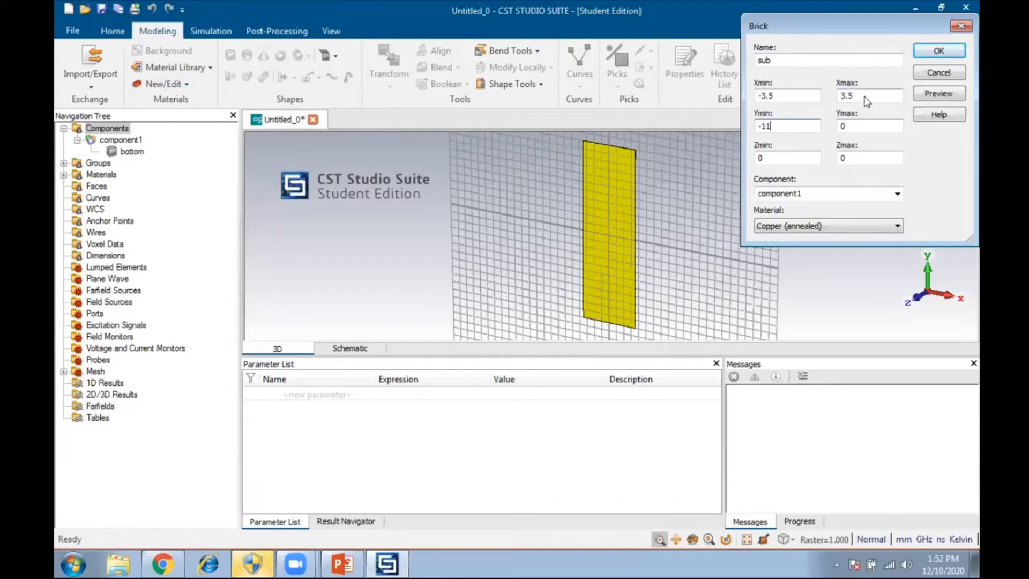
pyautogui.click(858, 126)
pyautogui.write('11')
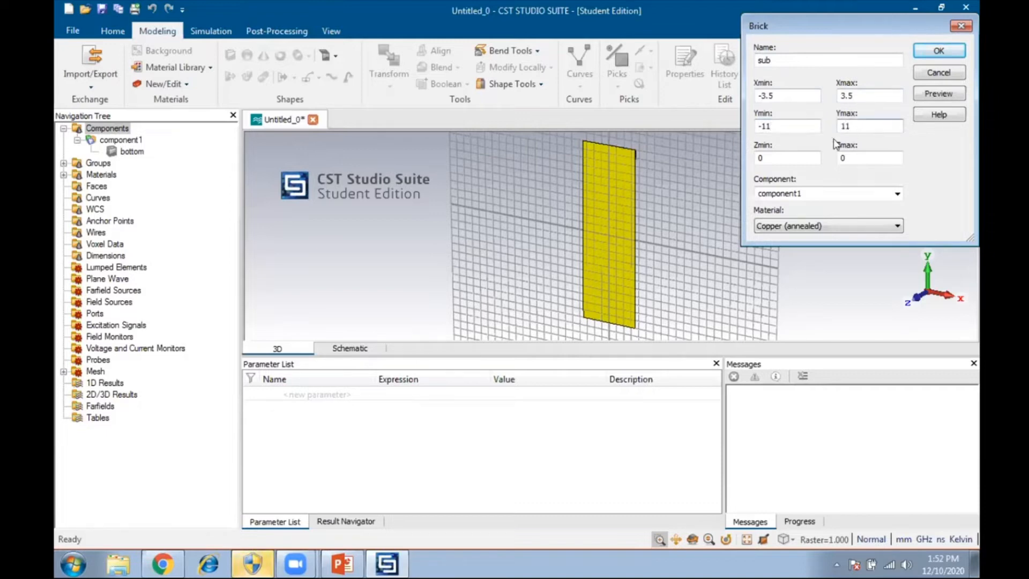
# - Set the sub brick's Z range to 0.035 to 0.835
pyautogui.click(782, 157)
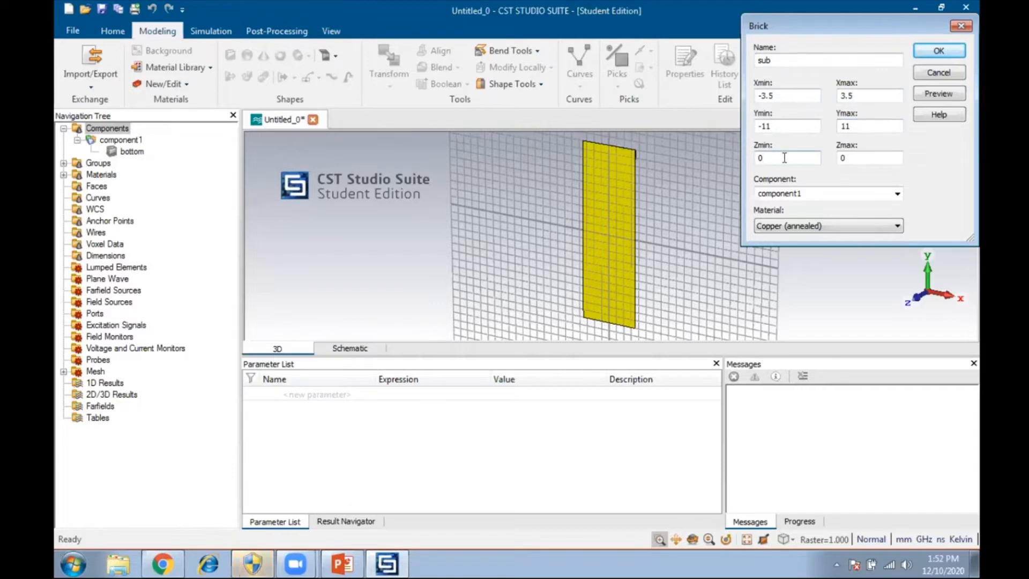
pyautogui.press('BackSpace')
pyautogui.write('0.035')
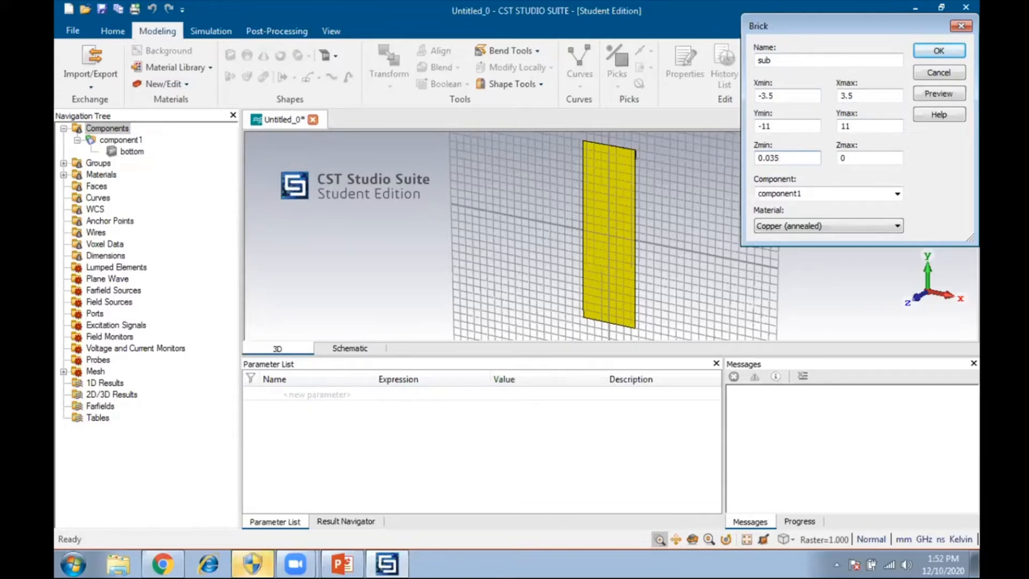
pyautogui.click(853, 158)
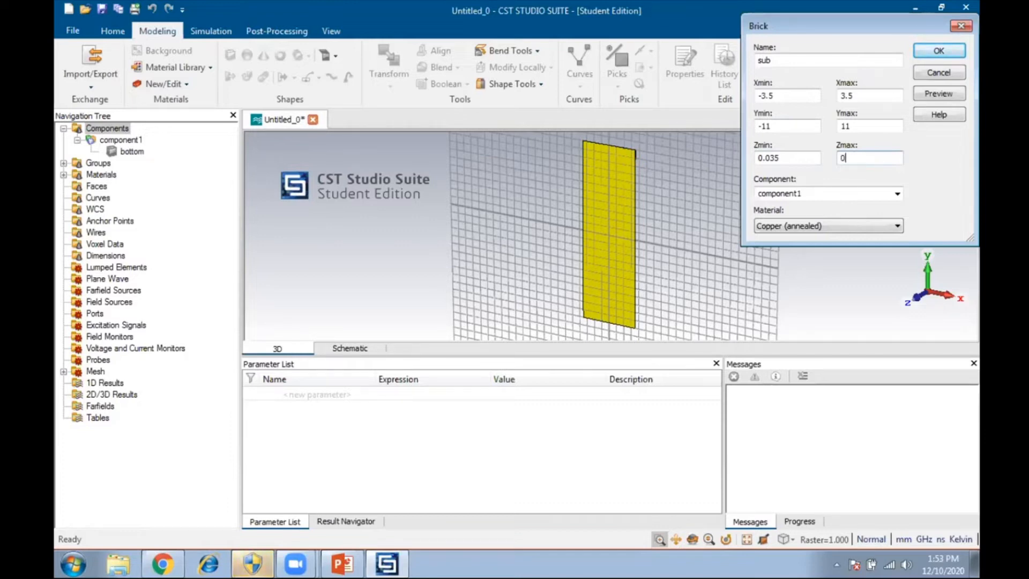
pyautogui.write('.835')
# - Load Rogers RT5880 (lossy) from the material library as the sub brick's material, and preview and create the brick
pyautogui.click(870, 224)
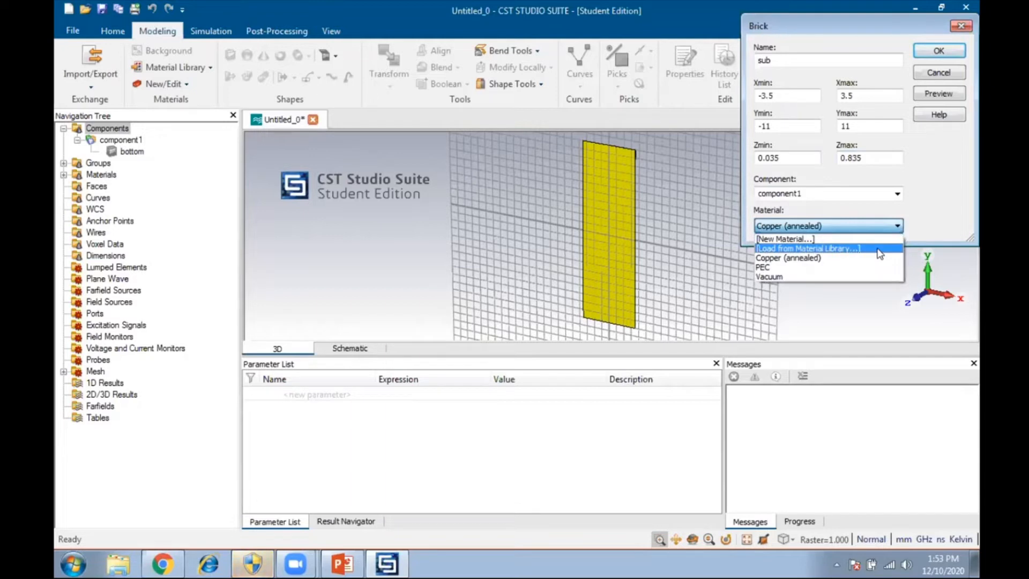
pyautogui.click(854, 248)
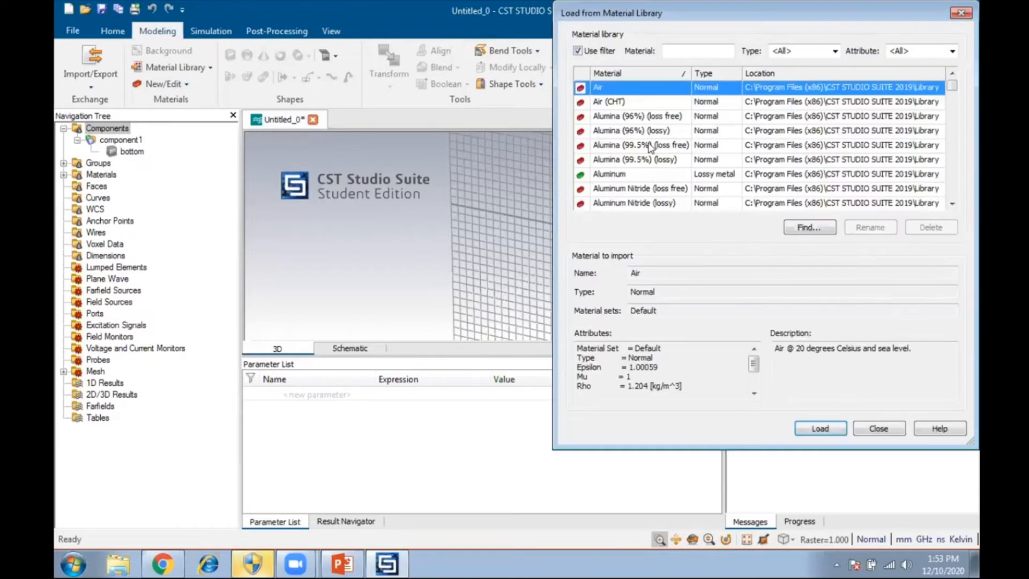
pyautogui.click(711, 58)
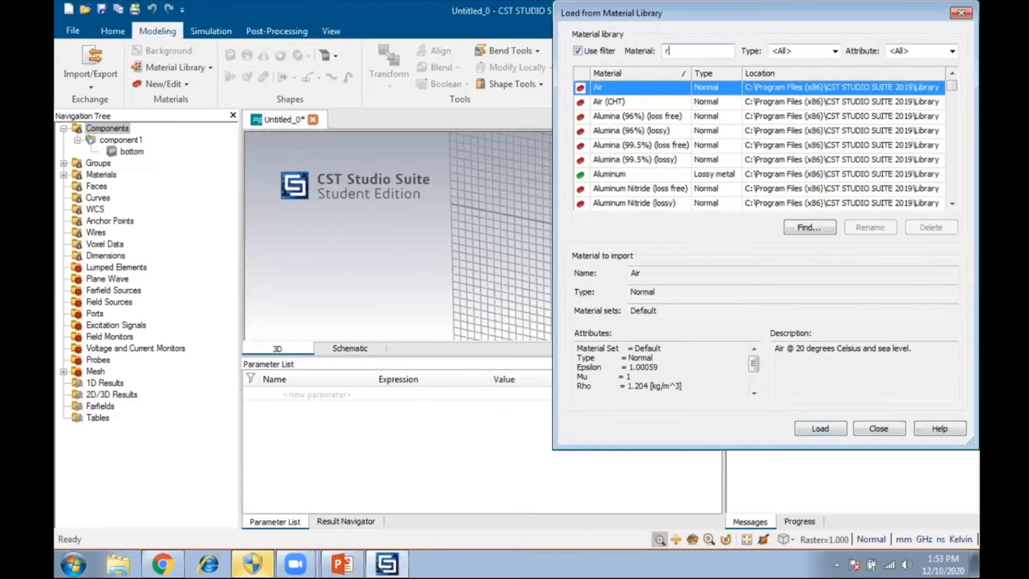
pyautogui.write('r')
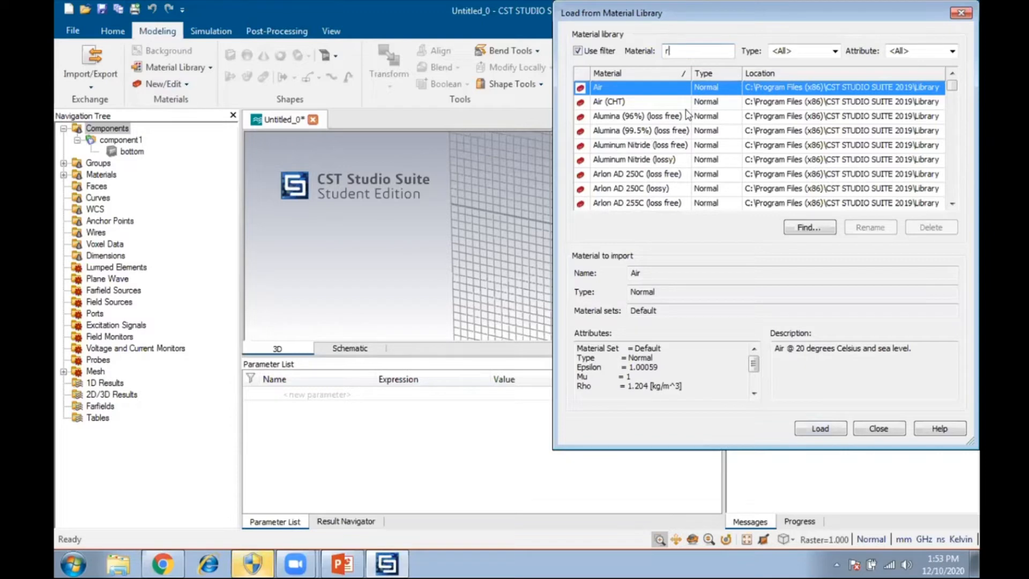
pyautogui.moveTo(951, 92); pyautogui.dragTo(952, 137)
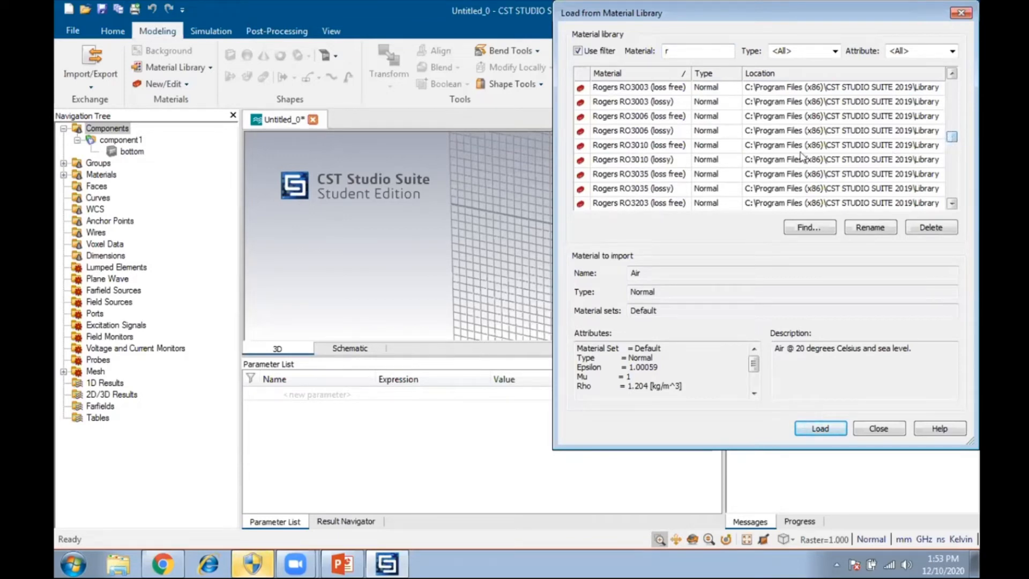
pyautogui.scroll(-3, 699, 134)
pyautogui.scroll(-5, 700, 134)
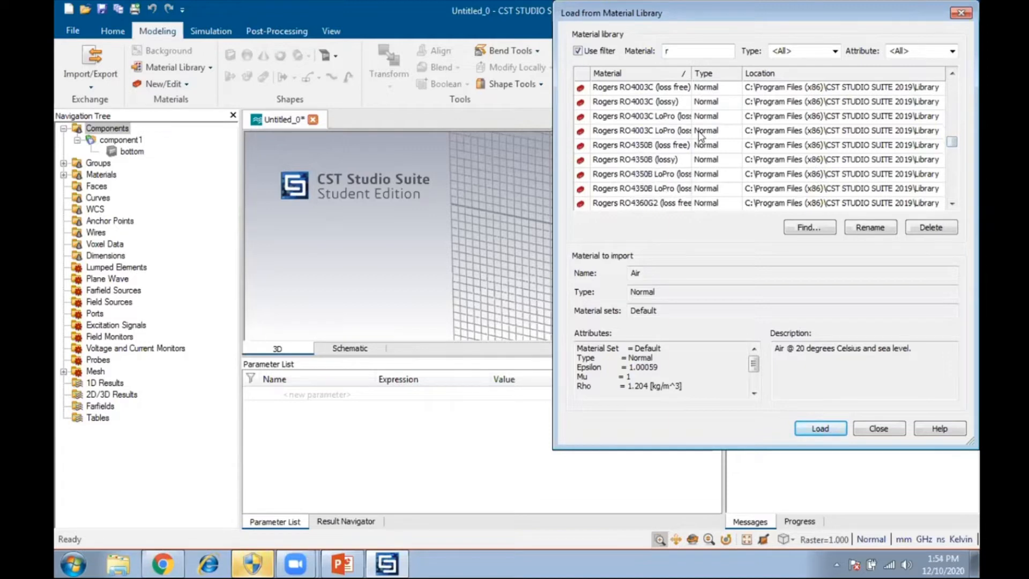
pyautogui.scroll(-5, 699, 134)
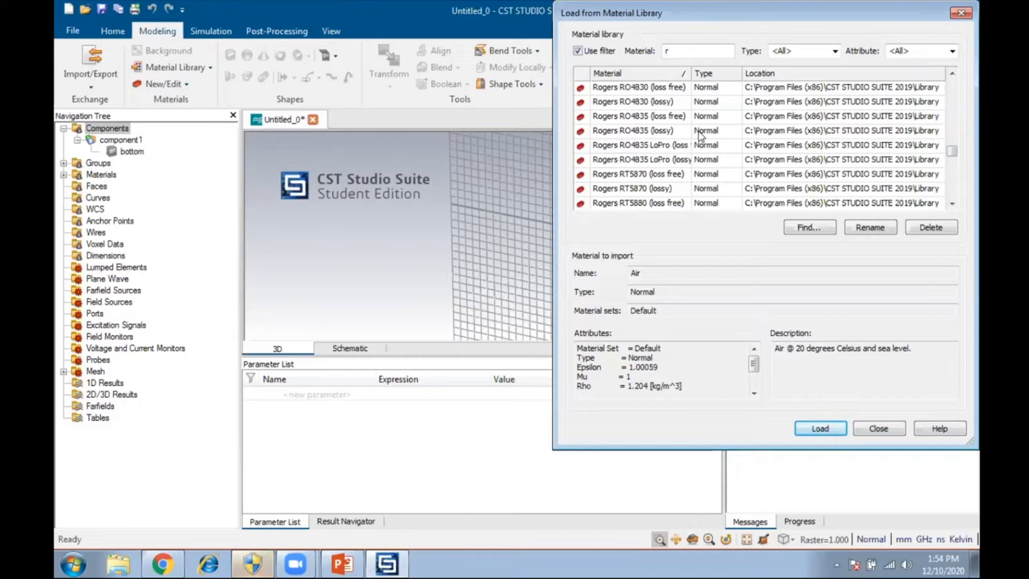
pyautogui.scroll(-1, 660, 206)
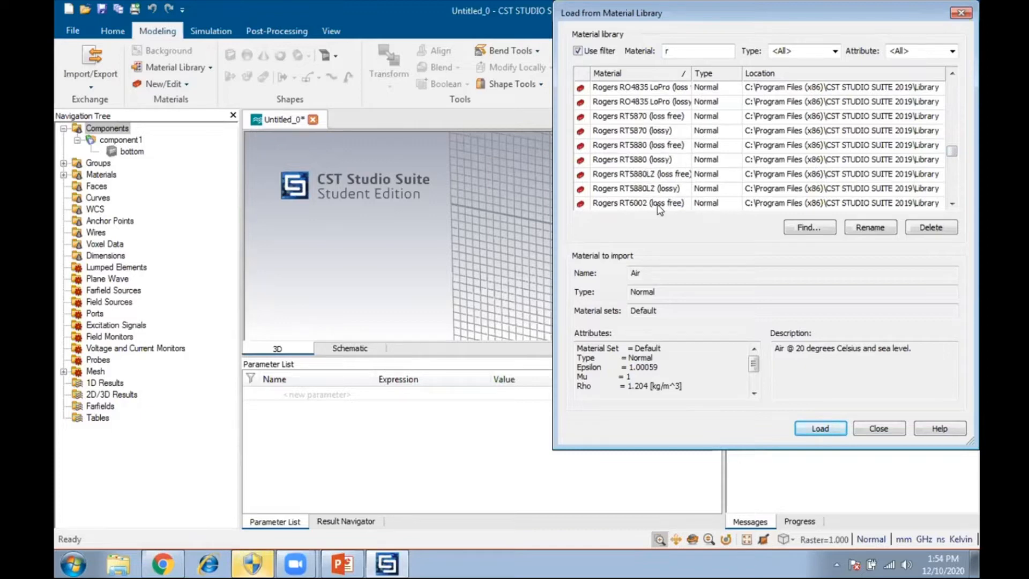
pyautogui.click(659, 162)
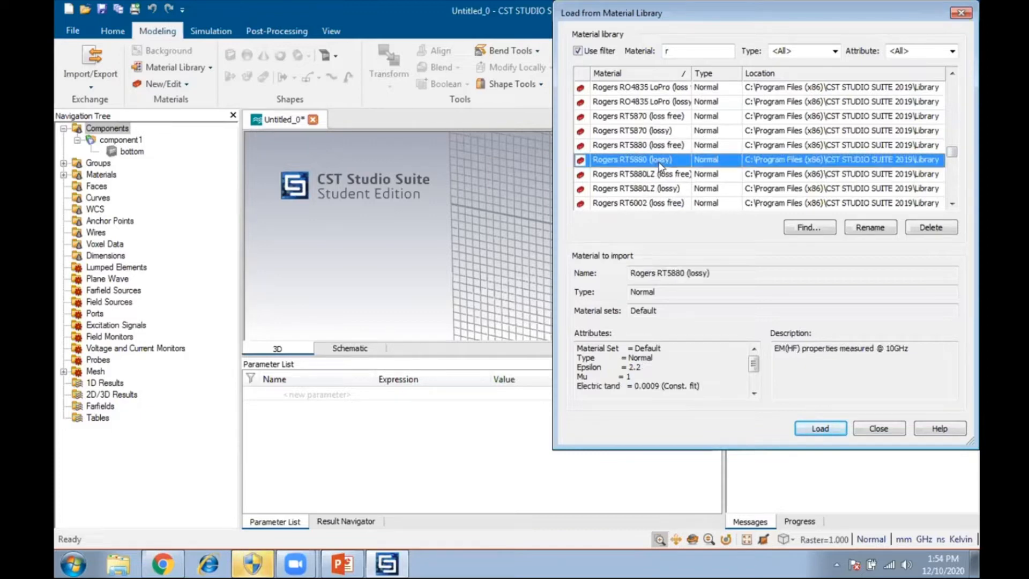
pyautogui.click(823, 429)
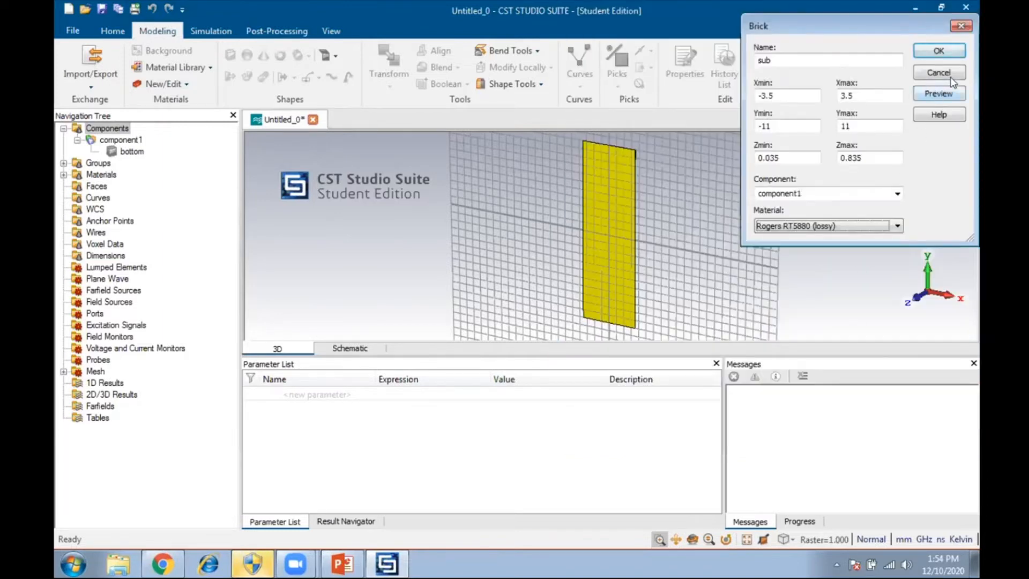
pyautogui.click(948, 95)
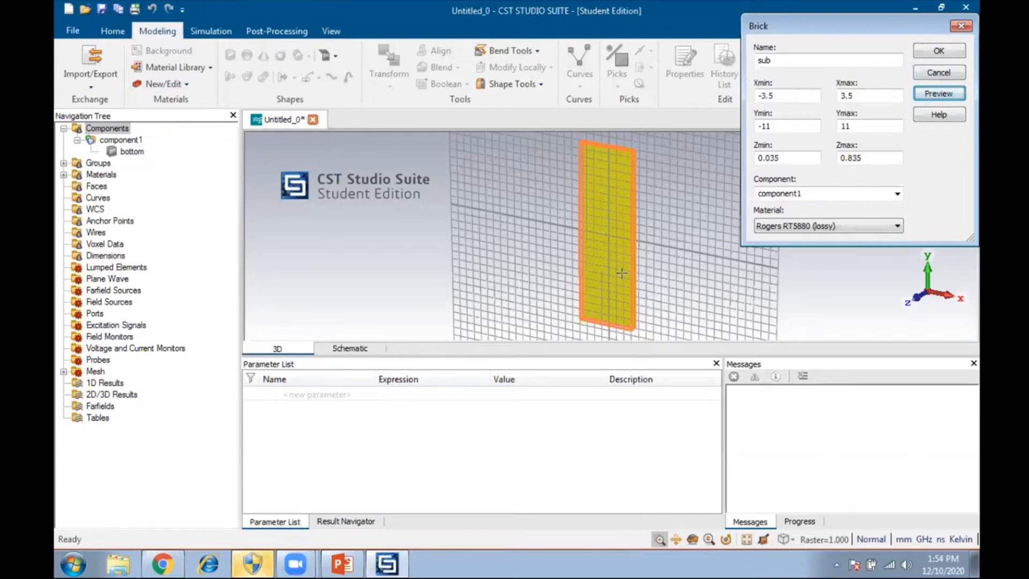
pyautogui.click(957, 54)
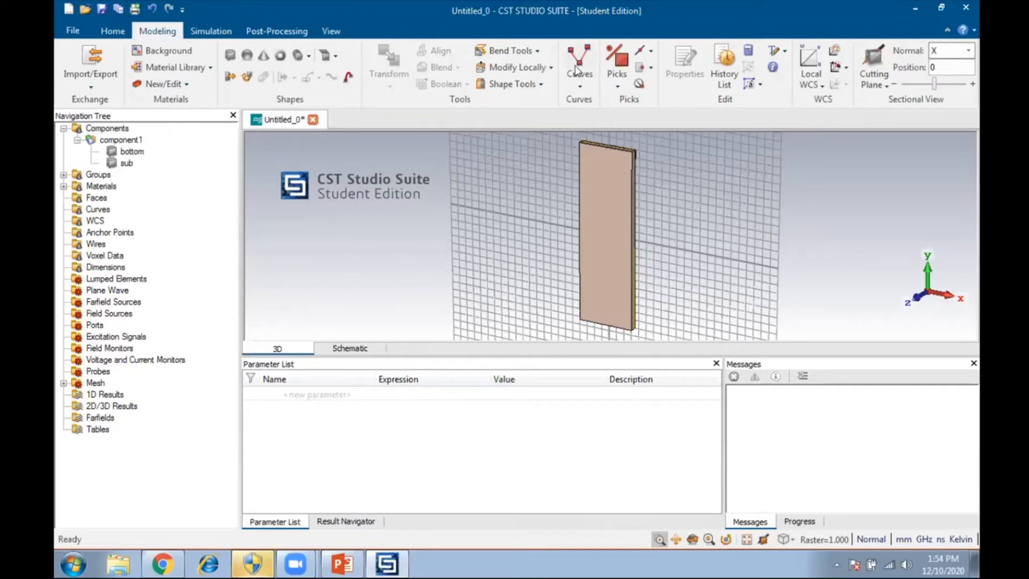
# - Start a third brick defined by numeric coordinates and name it top
pyautogui.click(234, 59)
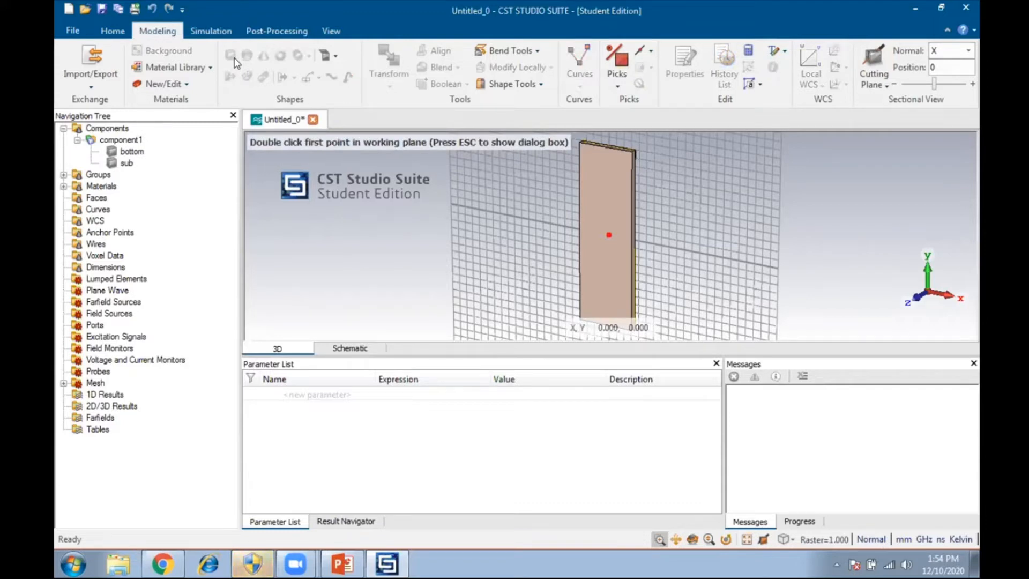
pyautogui.press('Escape')
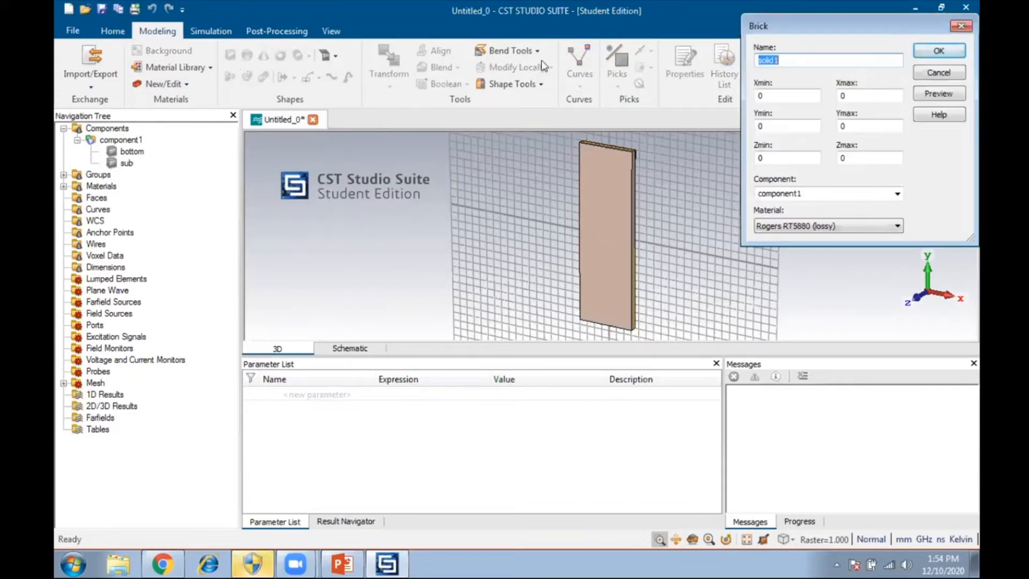
pyautogui.click(794, 60)
pyautogui.press('BackSpace')
pyautogui.press('BackSpace')
pyautogui.press('BackSpace')
pyautogui.press('BackSpace')
pyautogui.press('BackSpace')
pyautogui.write('top')
# - Set the top brick's X range to -3.5 to 3.5 and its Y range to -11 to 11
pyautogui.click(772, 98)
pyautogui.press('BackSpace')
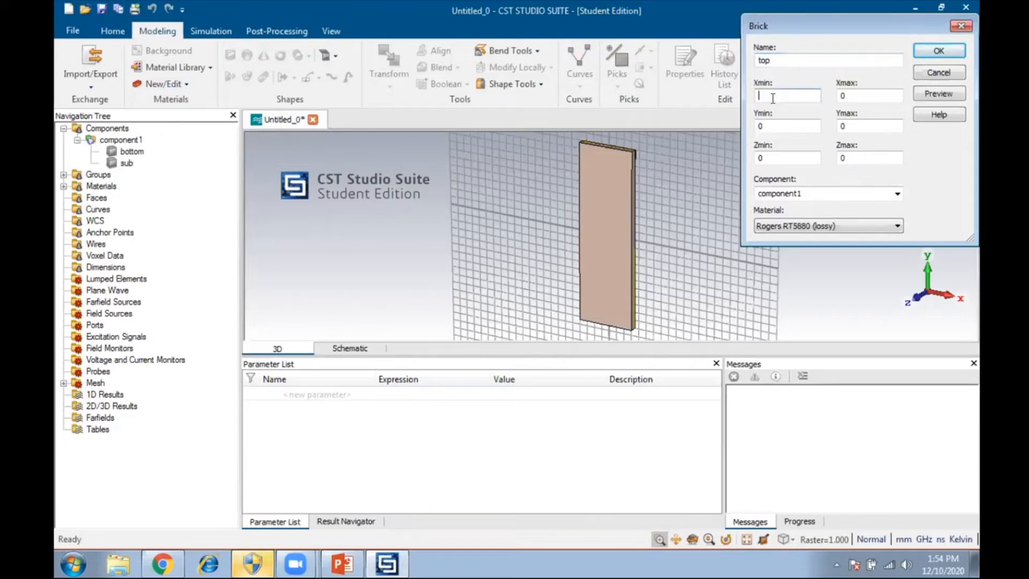
pyautogui.write('-3.5')
pyautogui.click(871, 94)
pyautogui.write('3.5')
pyautogui.doubleClick(775, 124)
pyautogui.write('-11')
pyautogui.click(861, 126)
pyautogui.press('BackSpace')
pyautogui.write('11')
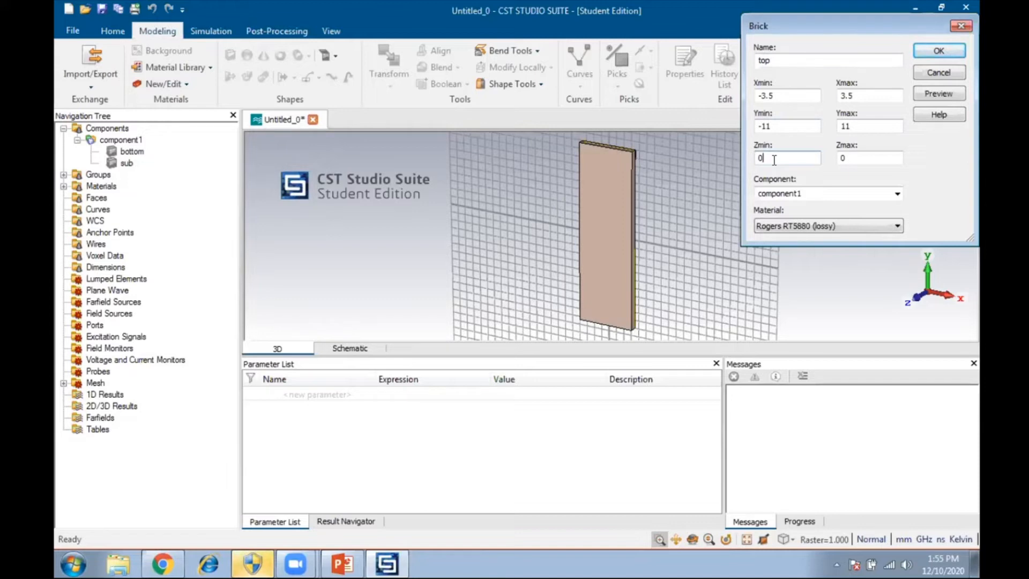
# - Set the top brick's Z range to 0.835 to 0.87
pyautogui.write('.835')
pyautogui.doubleClick(884, 157)
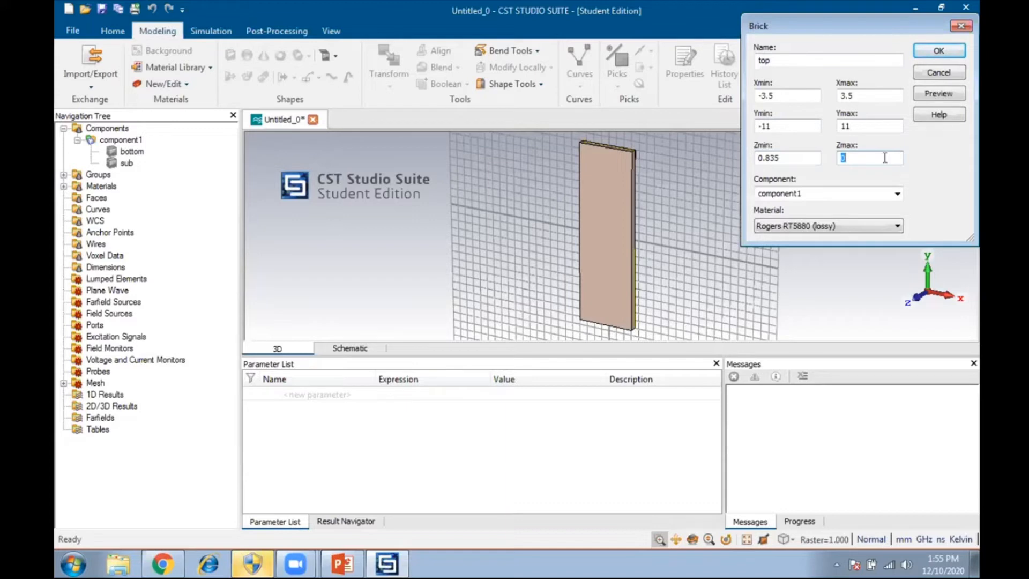
pyautogui.press('BackSpace')
pyautogui.write('0.87')
# - Assign Copper (annealed) to the top brick, and preview and create it
pyautogui.click(864, 227)
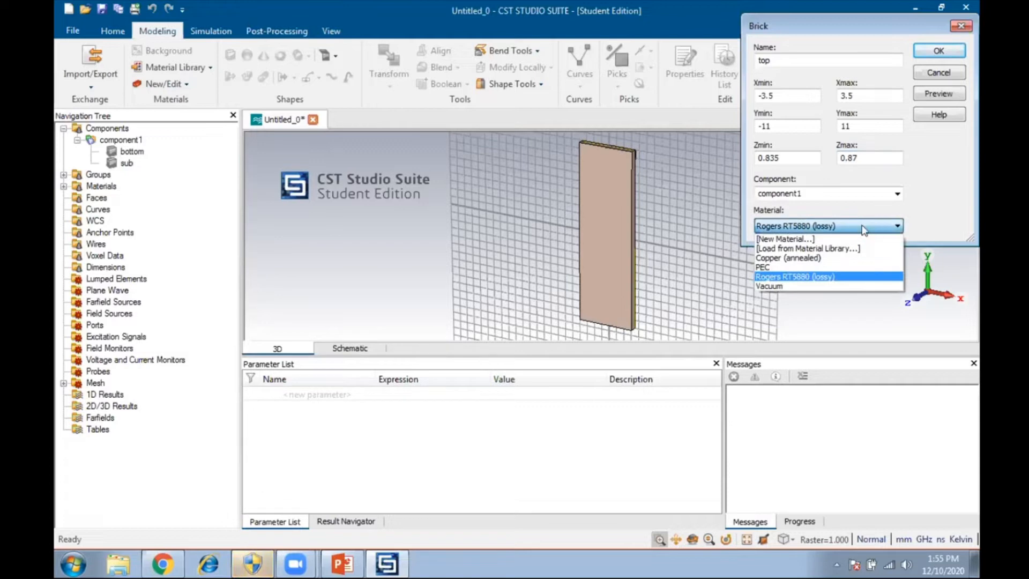
pyautogui.click(862, 260)
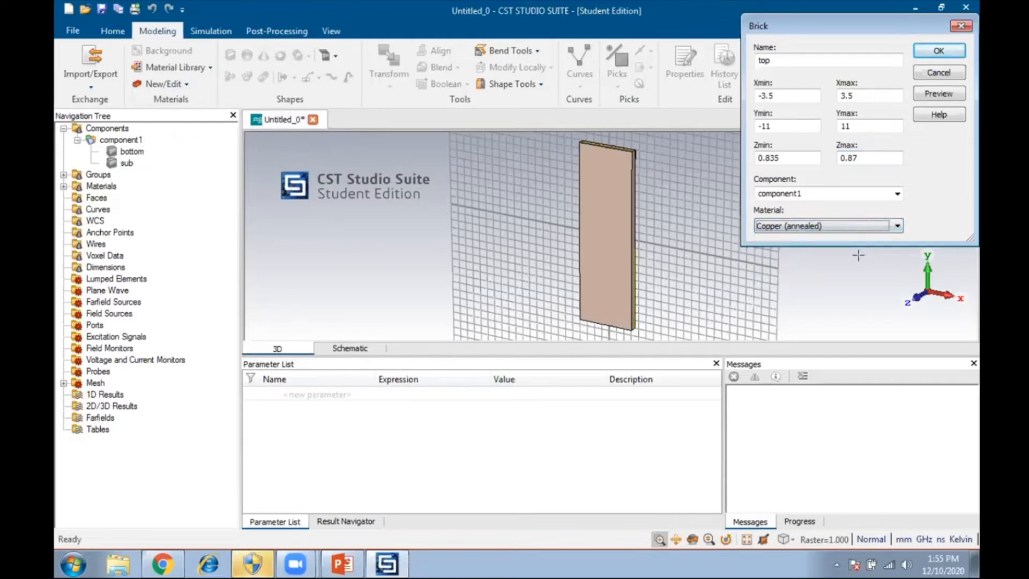
pyautogui.click(950, 95)
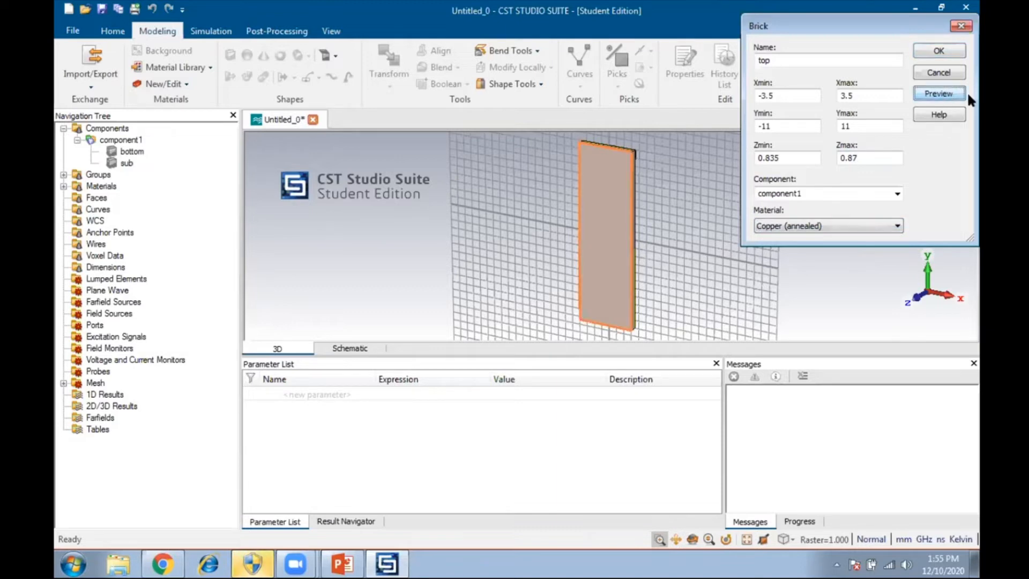
pyautogui.click(932, 51)
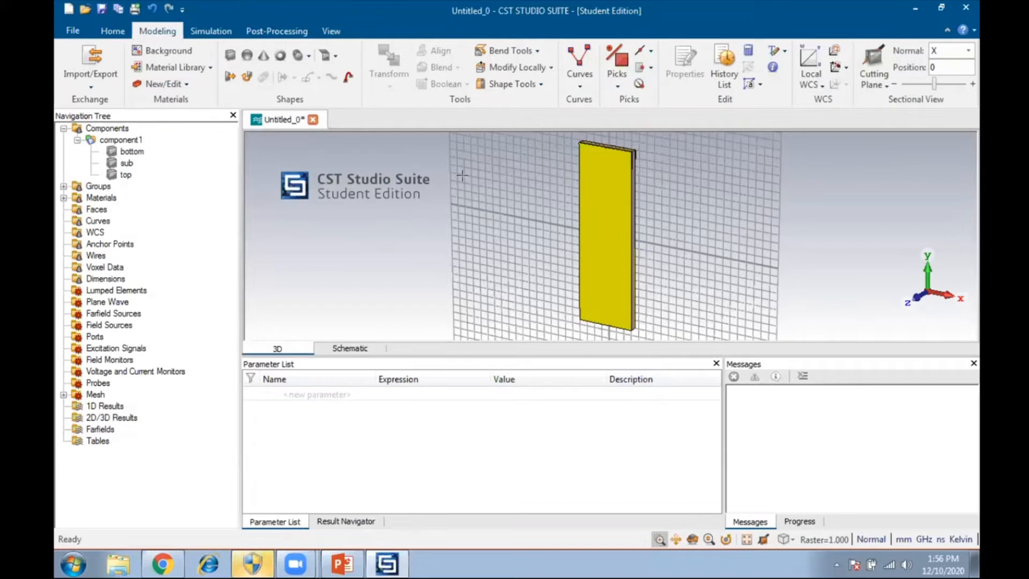
# - Start another brick defined by numeric coordinates and name it botrstub
pyautogui.click(231, 58)
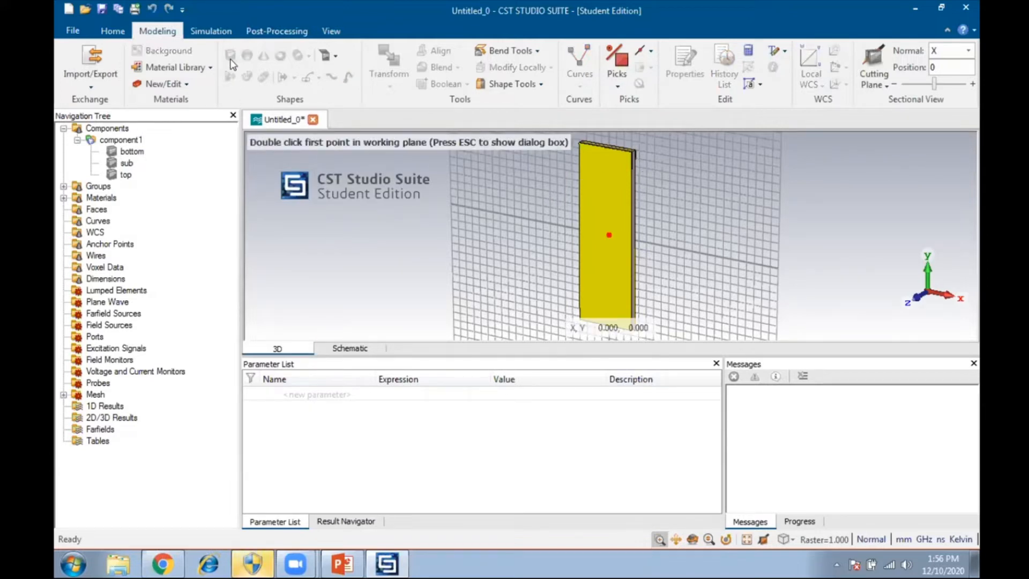
pyautogui.press('Escape')
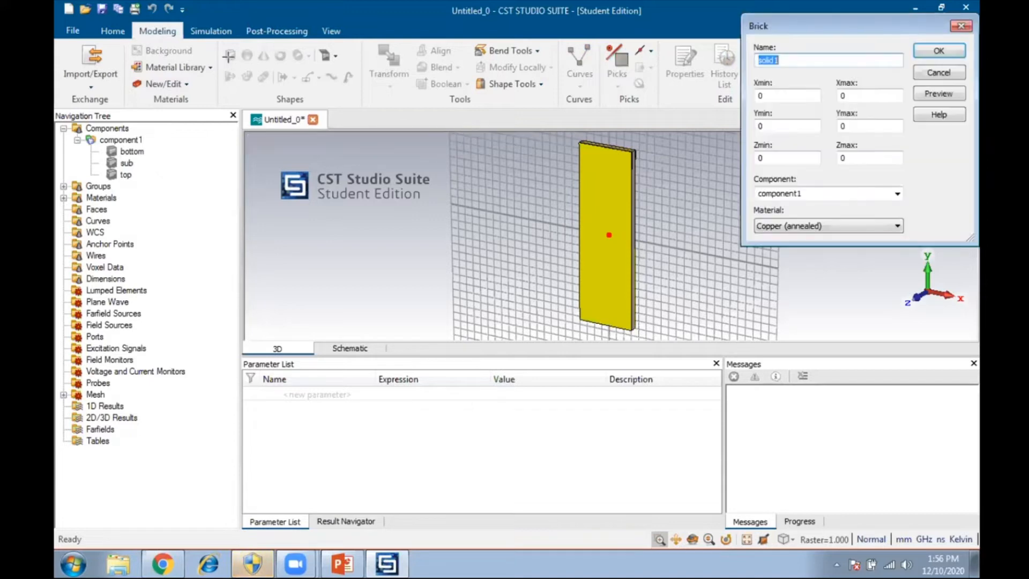
pyautogui.press('BackSpace')
pyautogui.write('bl')
pyautogui.write('t')
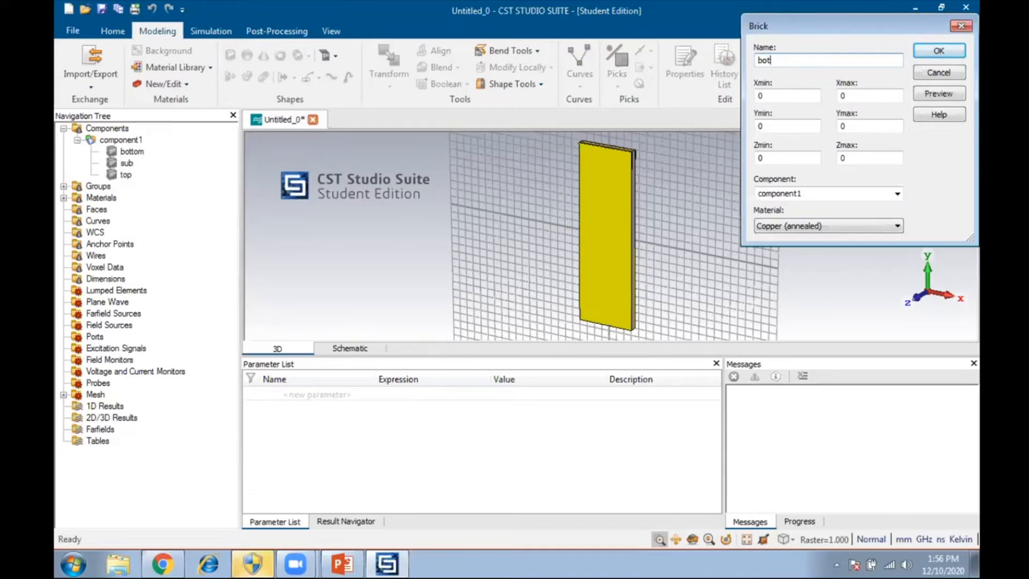
pyautogui.write('rstub')
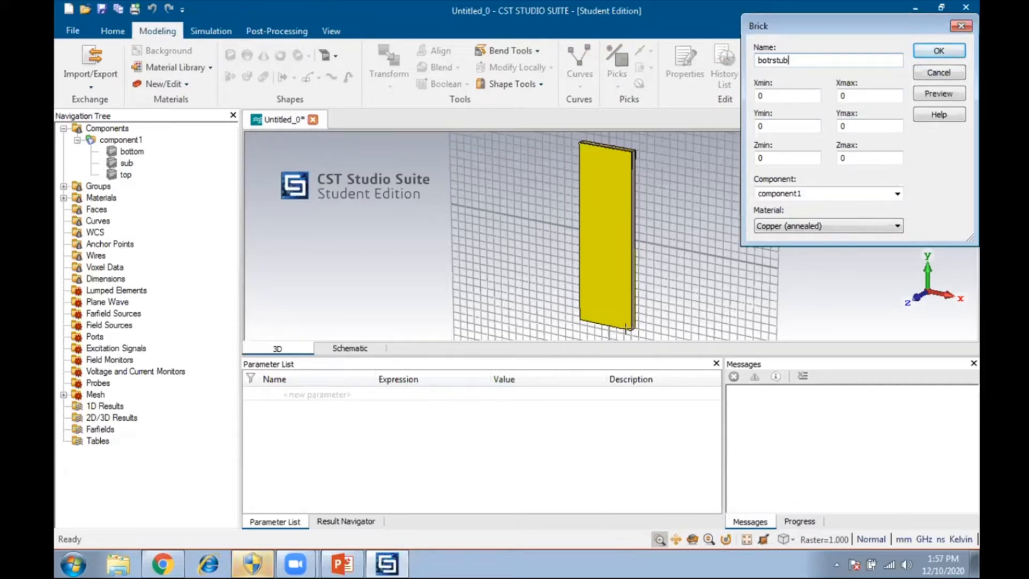
# - Set the botrstub brick's X range to 2.6 to 3.5
pyautogui.click(801, 95)
pyautogui.press('BackSpace')
pyautogui.write('2.6')
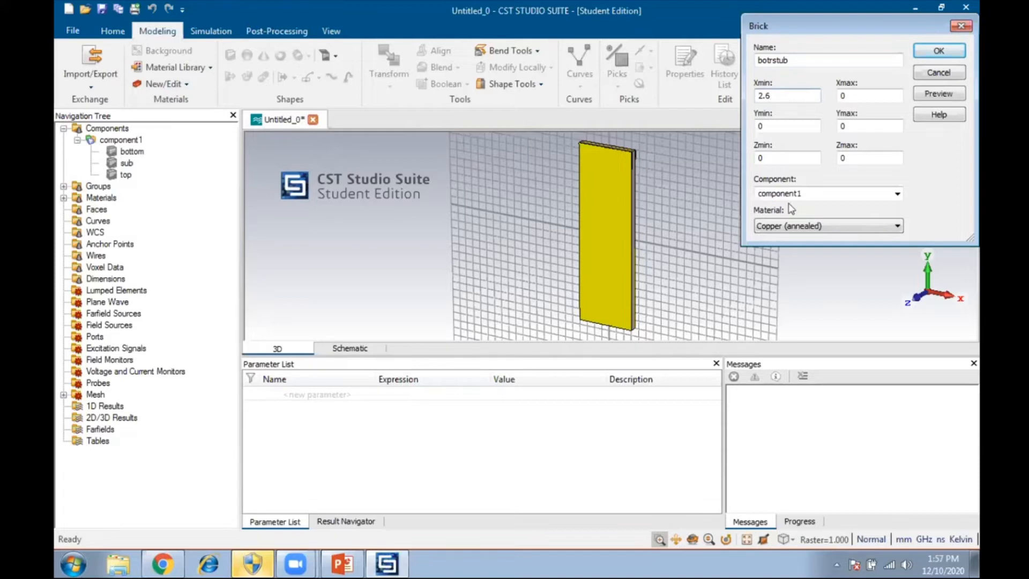
pyautogui.click(849, 95)
pyautogui.write('3.5')
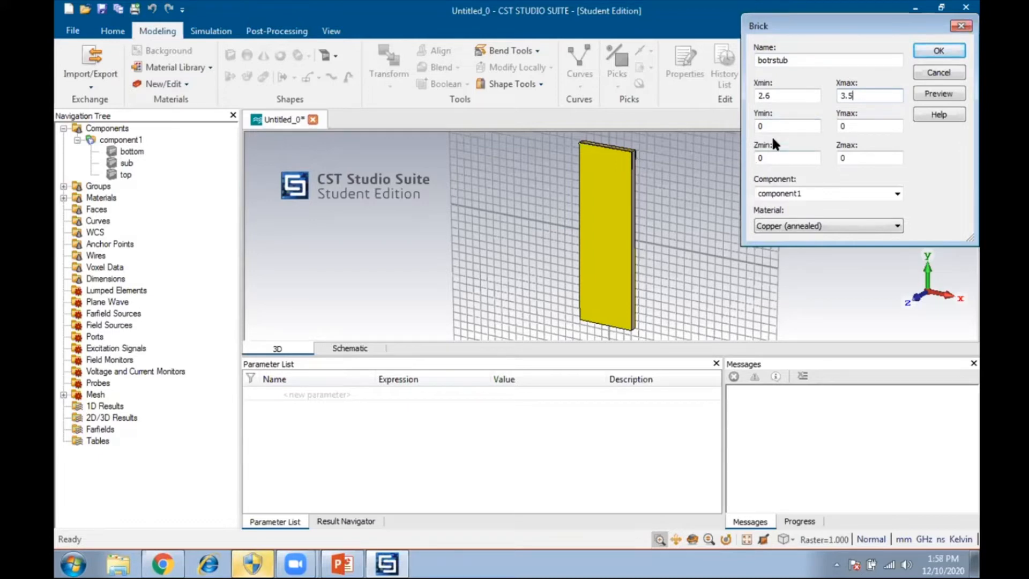
pyautogui.press('BackSpace')
pyautogui.press('BackSpace')
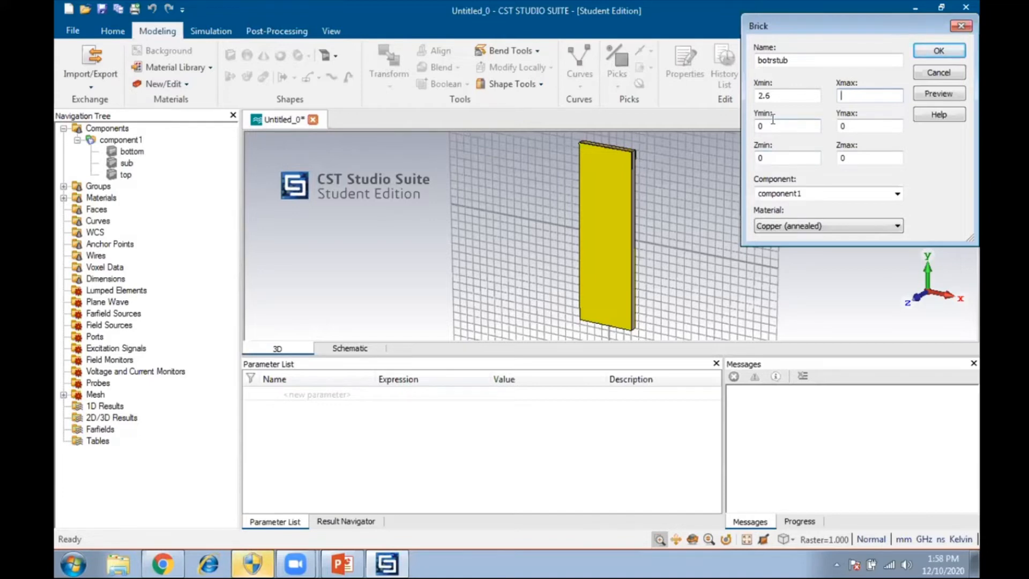
pyautogui.write('3.5')
# - Set the botrstub brick's Y range to -11 to -10.4 and its Z range to 0 to 0.035
pyautogui.click(766, 125)
pyautogui.press('BackSpace')
pyautogui.write('-11')
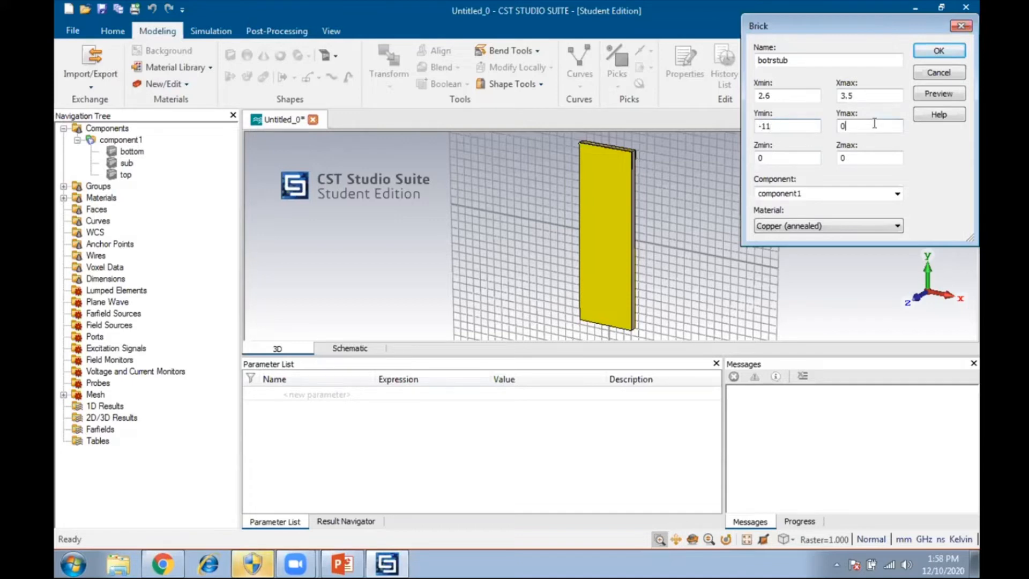
pyautogui.write('-10.4')
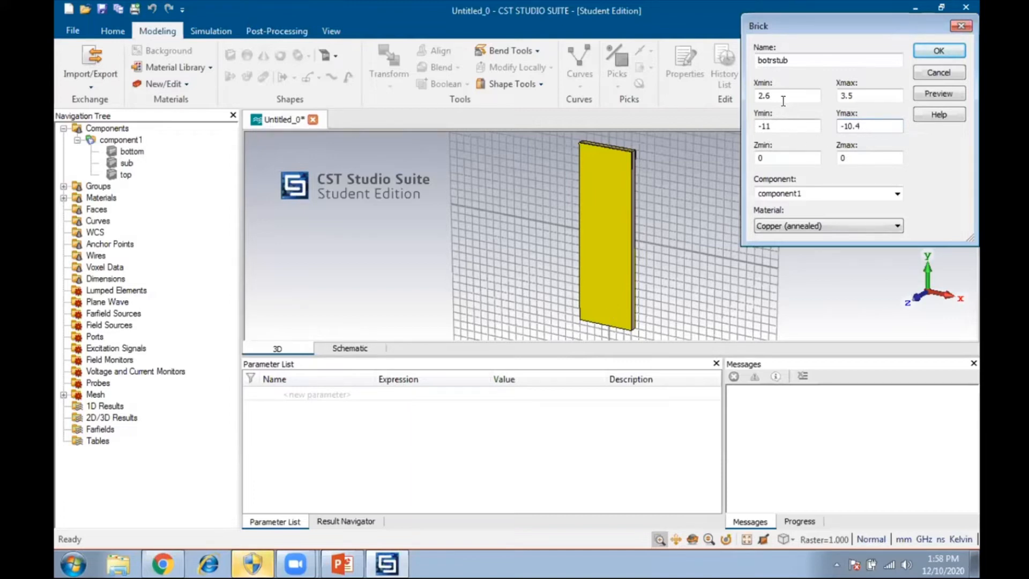
pyautogui.click(772, 156)
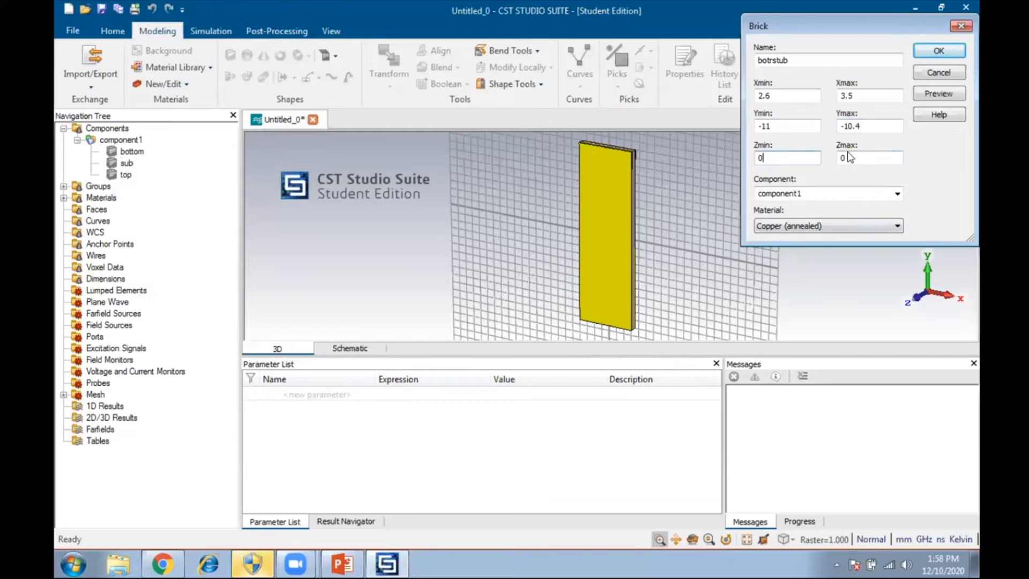
pyautogui.press('Tab')
pyautogui.write('0.')
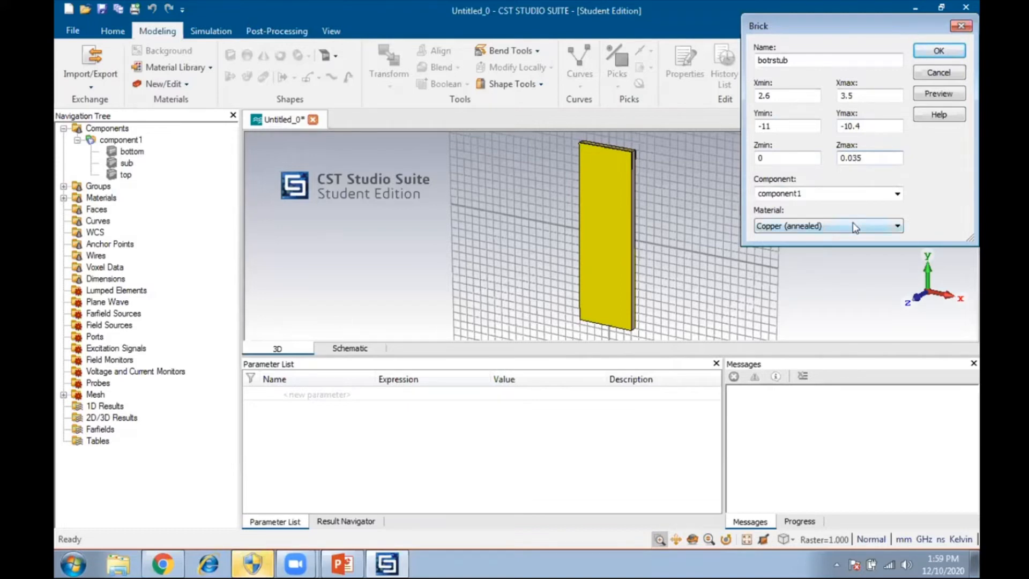
# - Preview the botrstub brick in Copper (annealed), inspect it at the board's lower corner, and create it
pyautogui.click(932, 89)
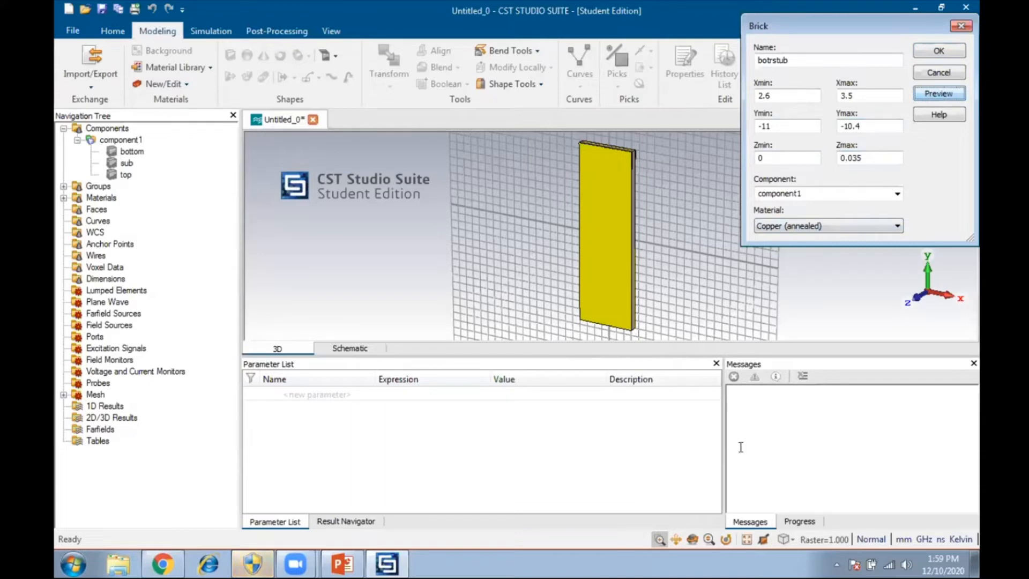
pyautogui.click(660, 538)
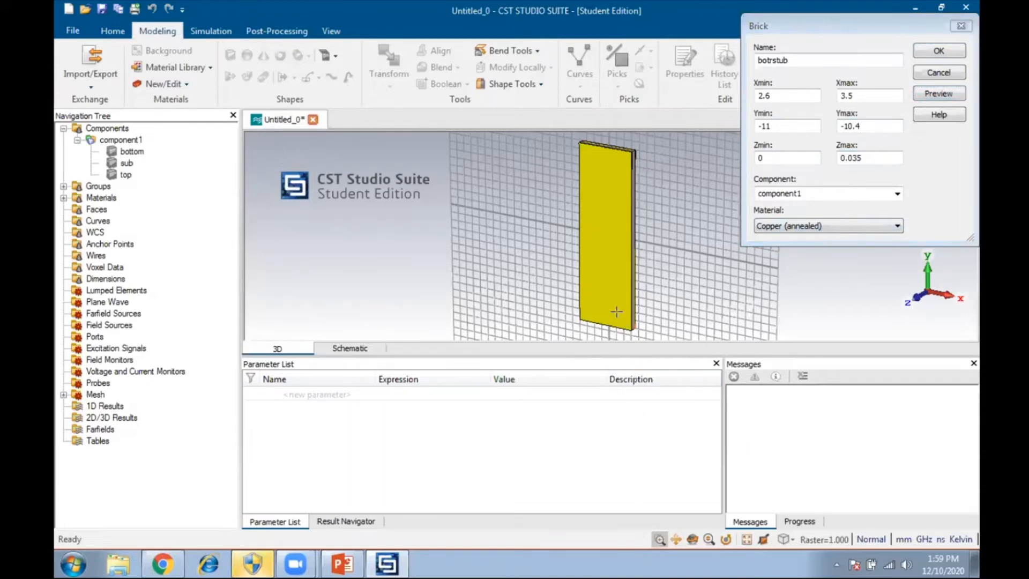
pyautogui.click(630, 316)
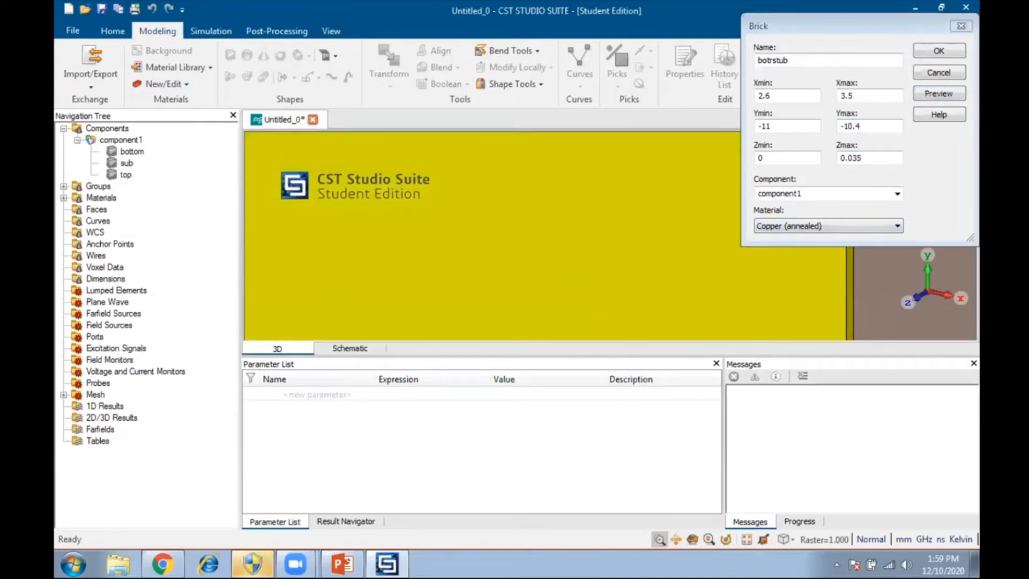
pyautogui.click(746, 539)
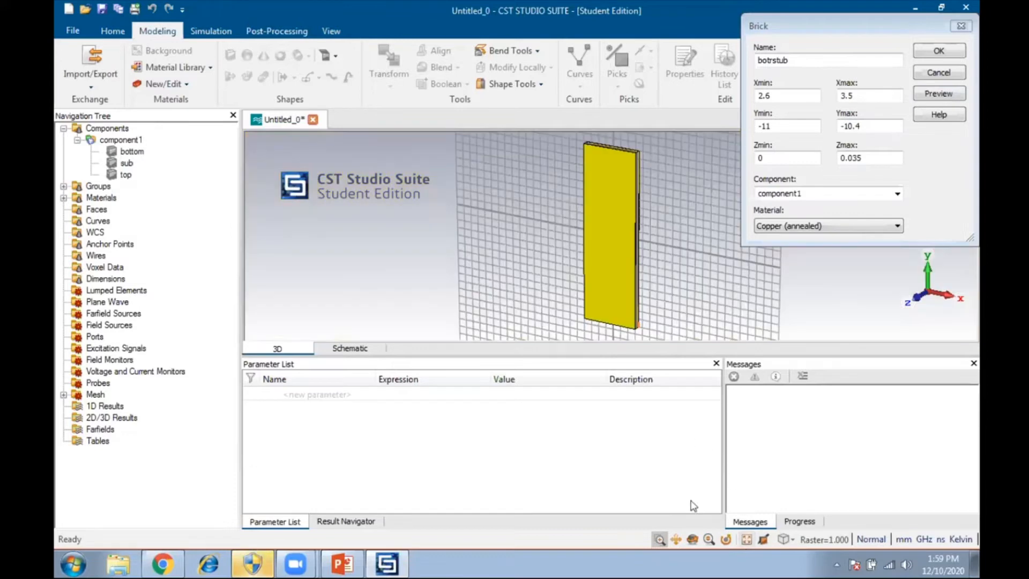
pyautogui.click(663, 537)
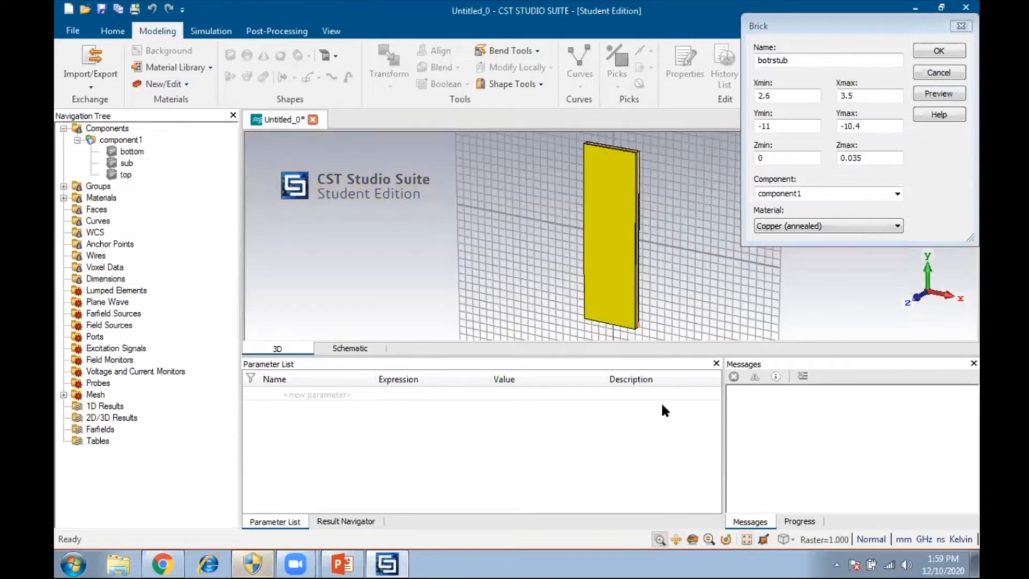
pyautogui.click(639, 327)
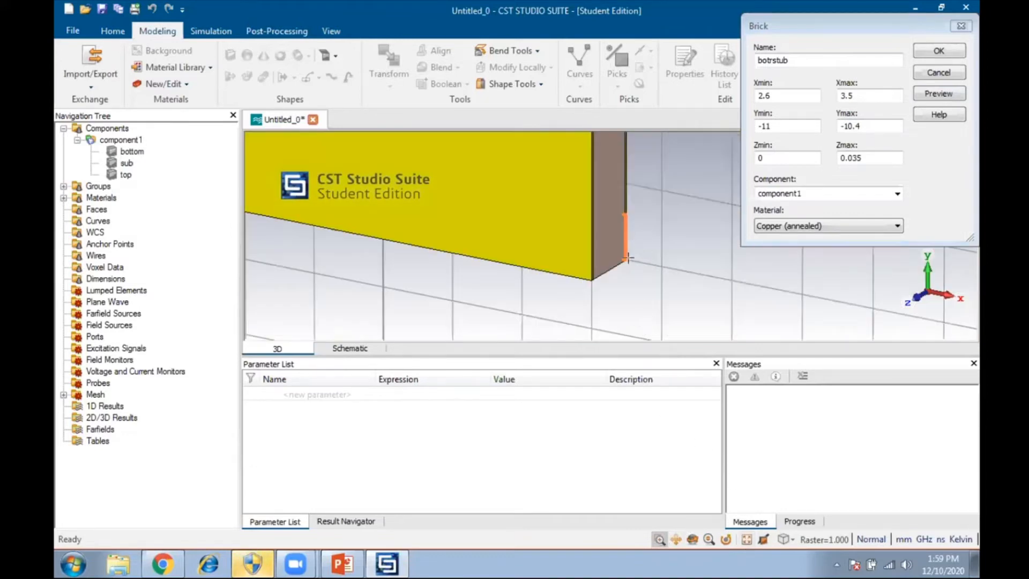
pyautogui.click(692, 541)
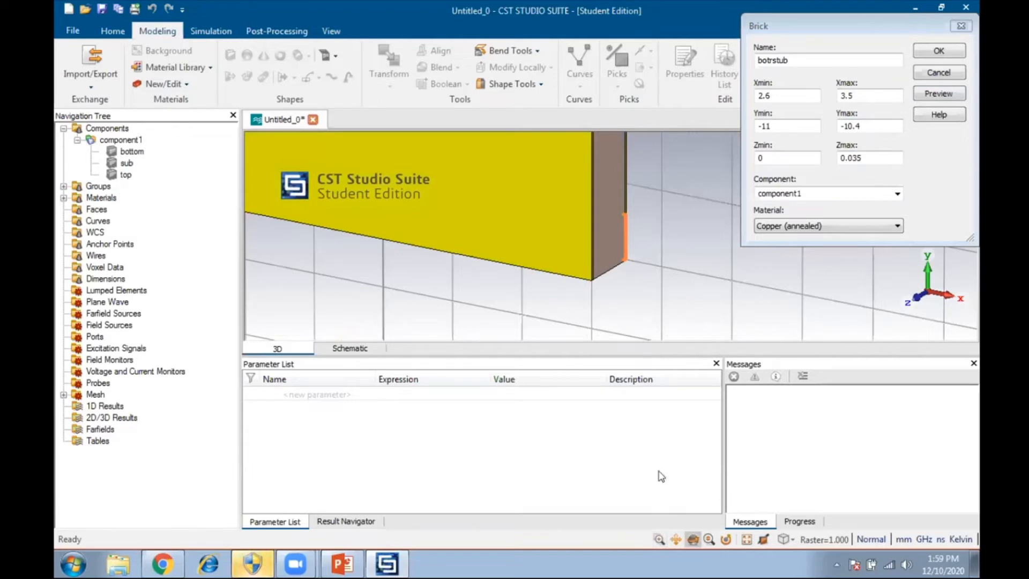
pyautogui.moveTo(620, 264); pyautogui.dragTo(543, 256)
pyautogui.moveTo(598, 221); pyautogui.dragTo(762, 363)
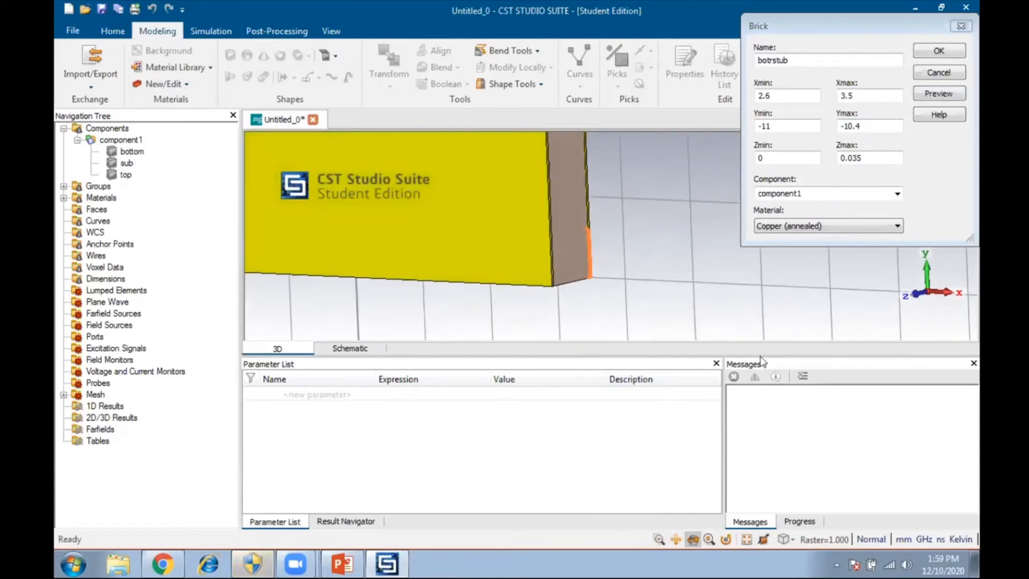
pyautogui.click(746, 540)
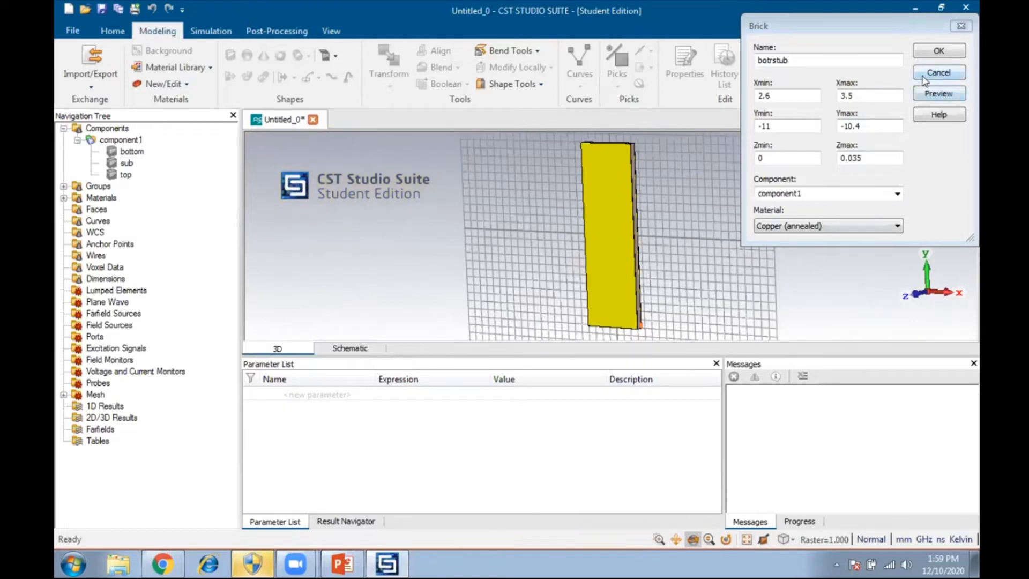
pyautogui.click(942, 52)
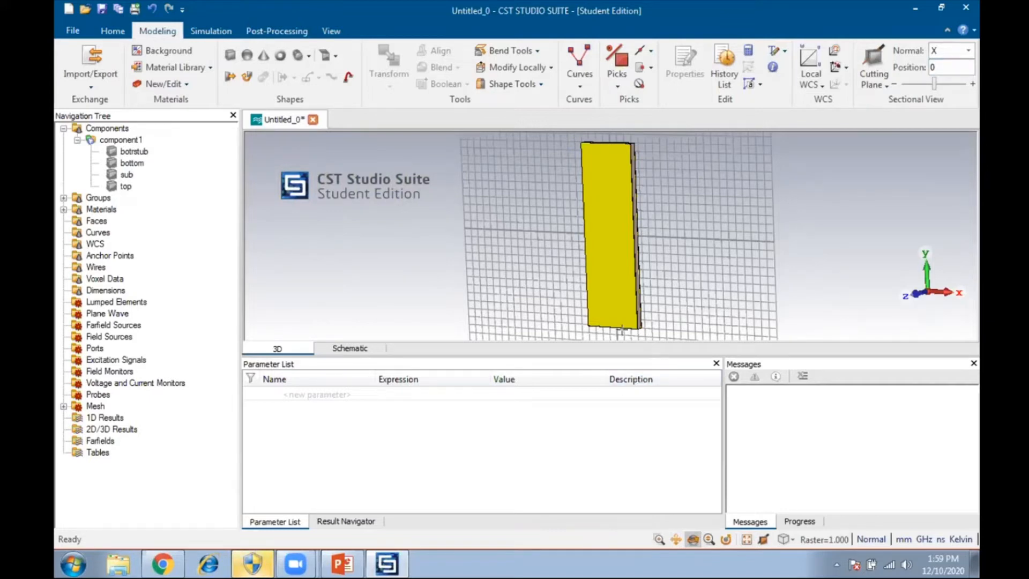
pyautogui.click(125, 175)
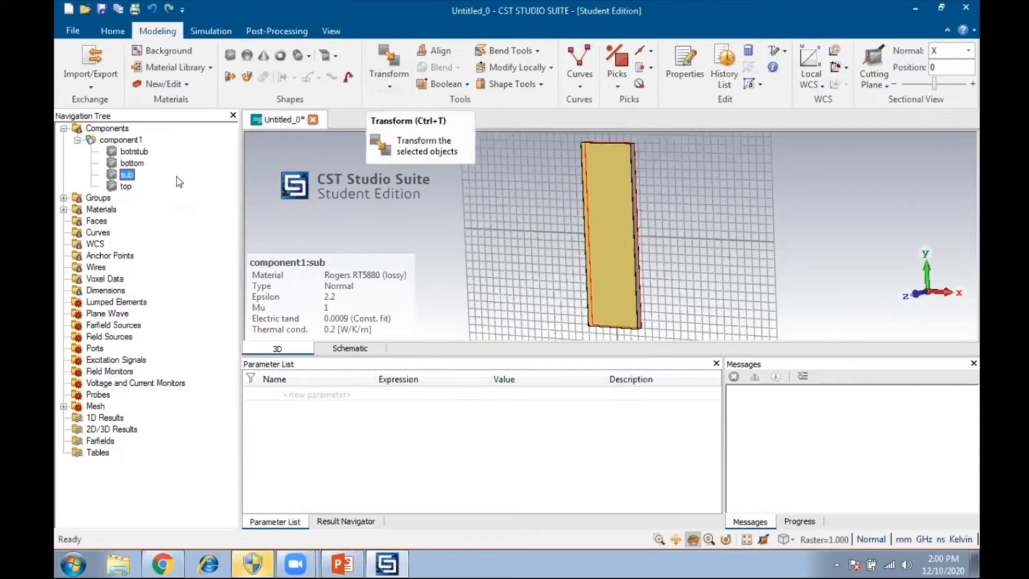
pyautogui.click(129, 171)
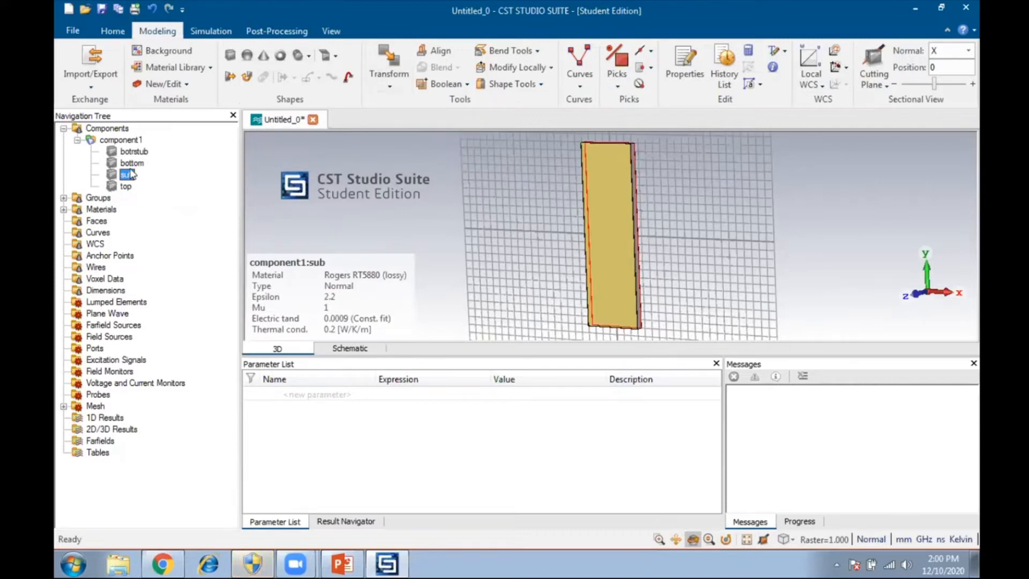
pyautogui.click(390, 88)
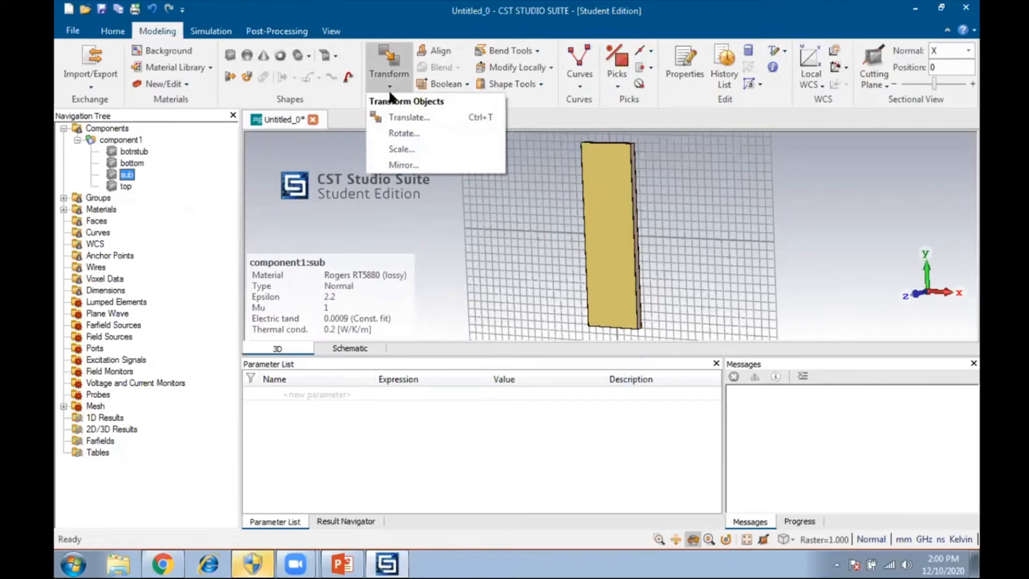
pyautogui.click(405, 121)
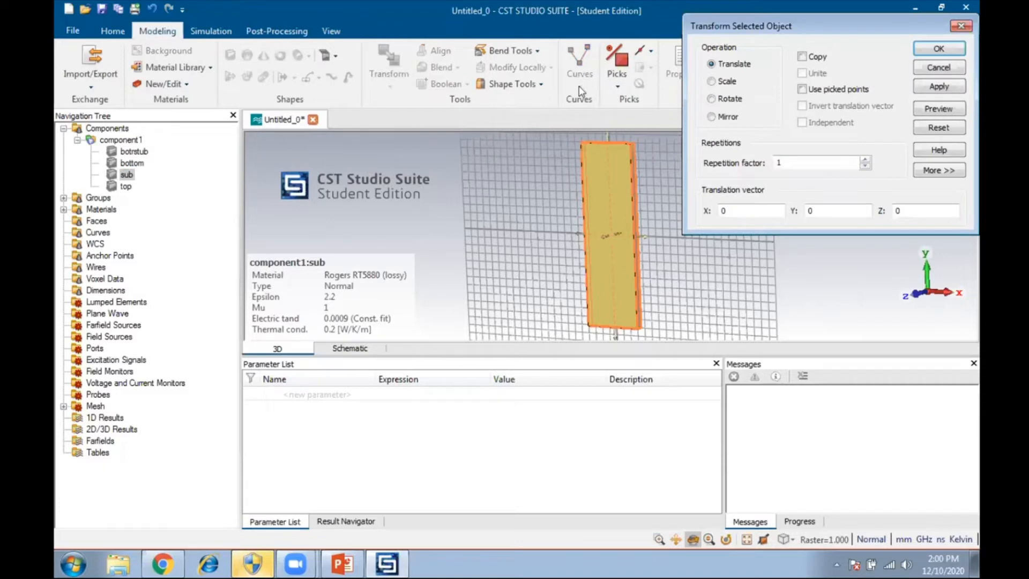
pyautogui.click(803, 57)
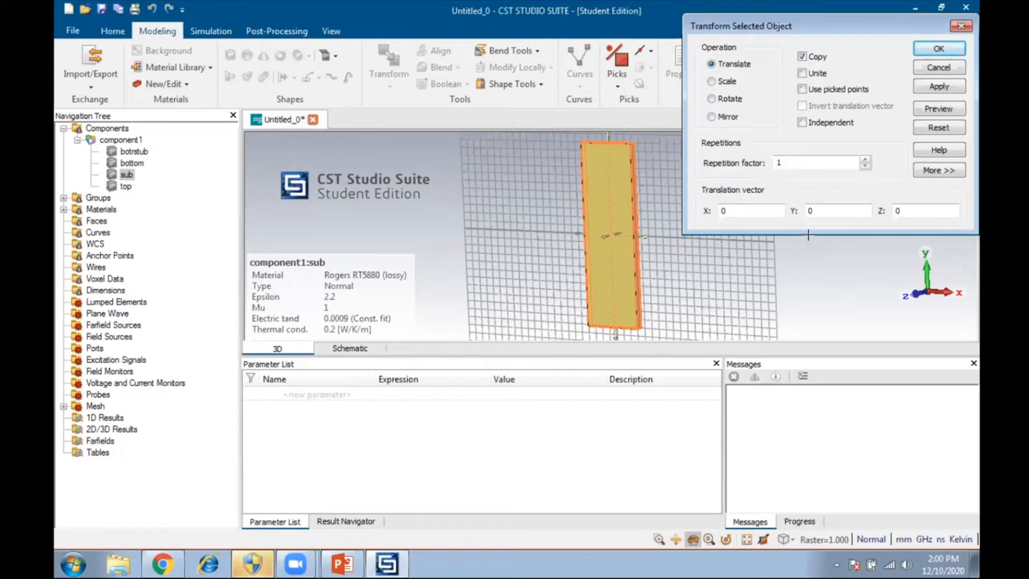
pyautogui.doubleClick(812, 210)
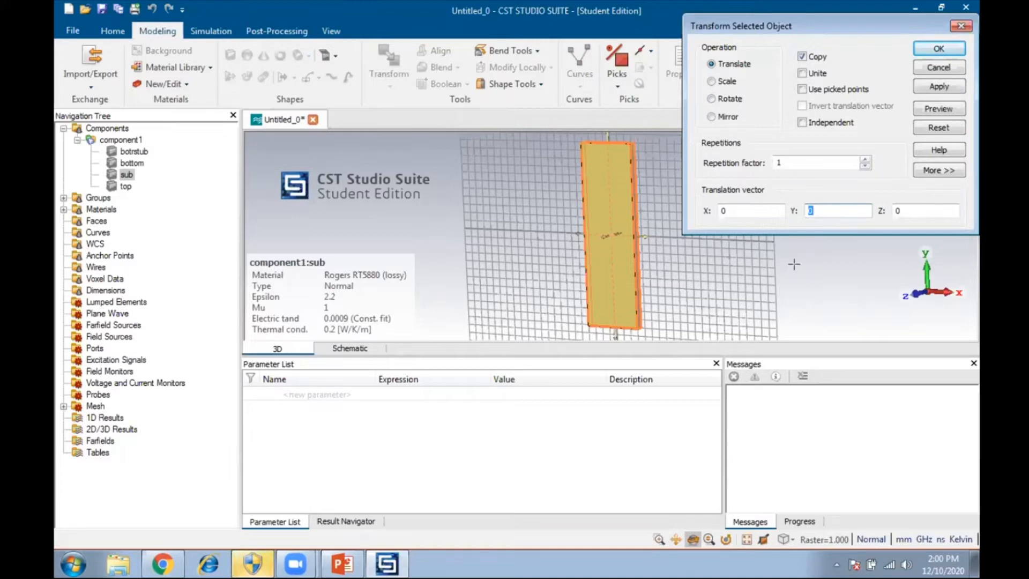
pyautogui.write('1.2')
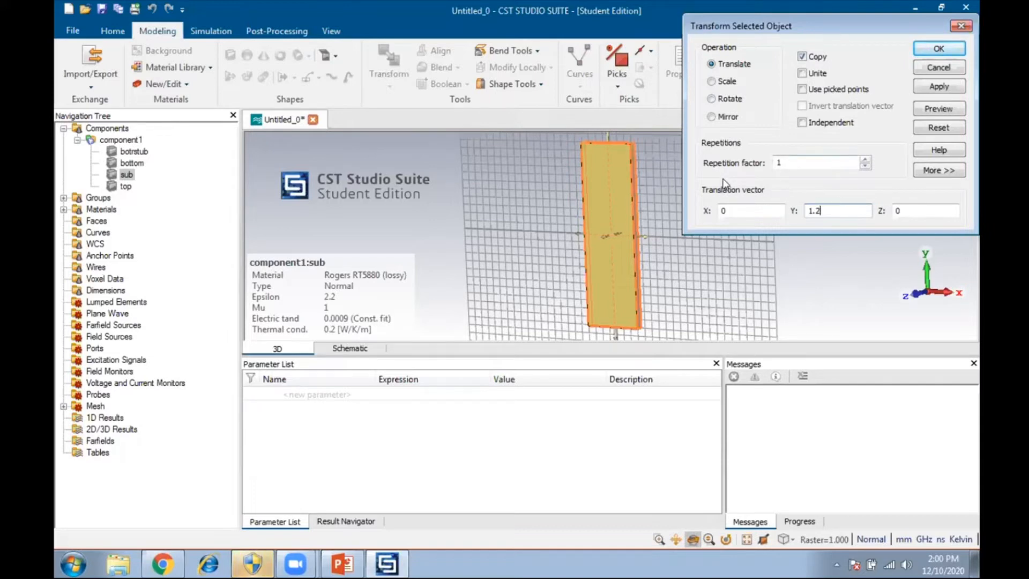
pyautogui.click(866, 165)
pyautogui.click(866, 160)
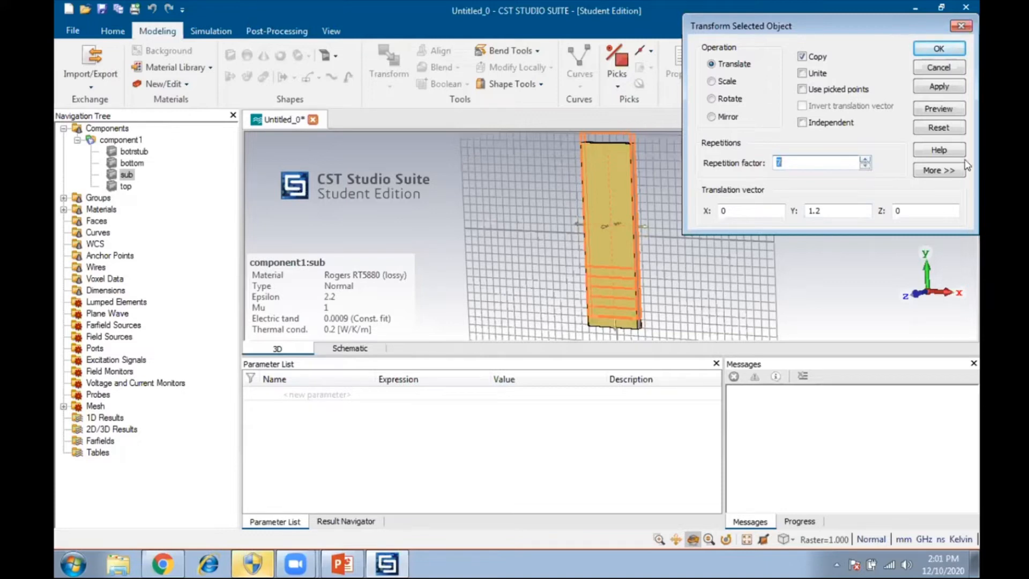
pyautogui.click(939, 67)
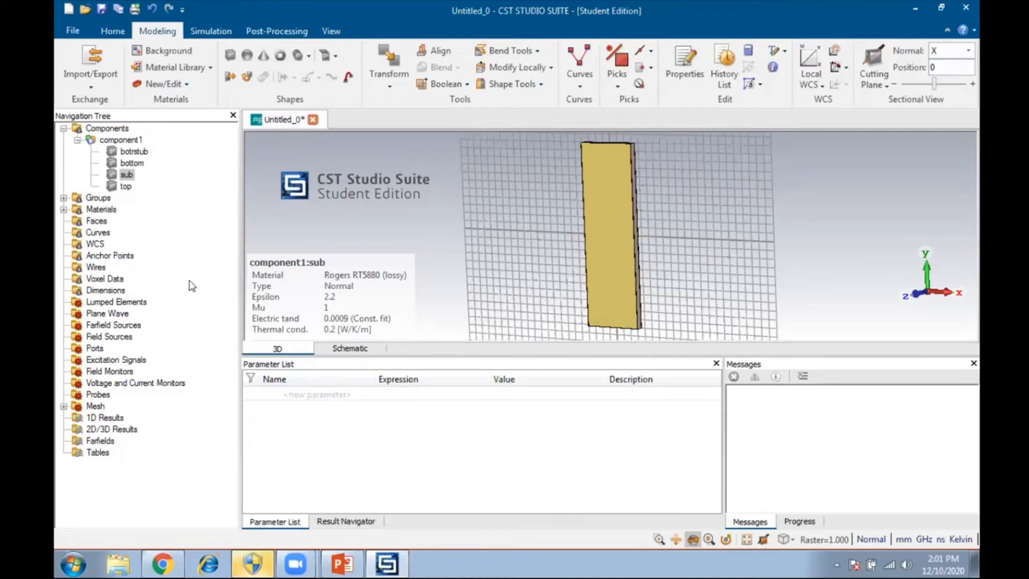
# - Check the modelling history of the botrstub brick and close it without editing
pyautogui.click(127, 175)
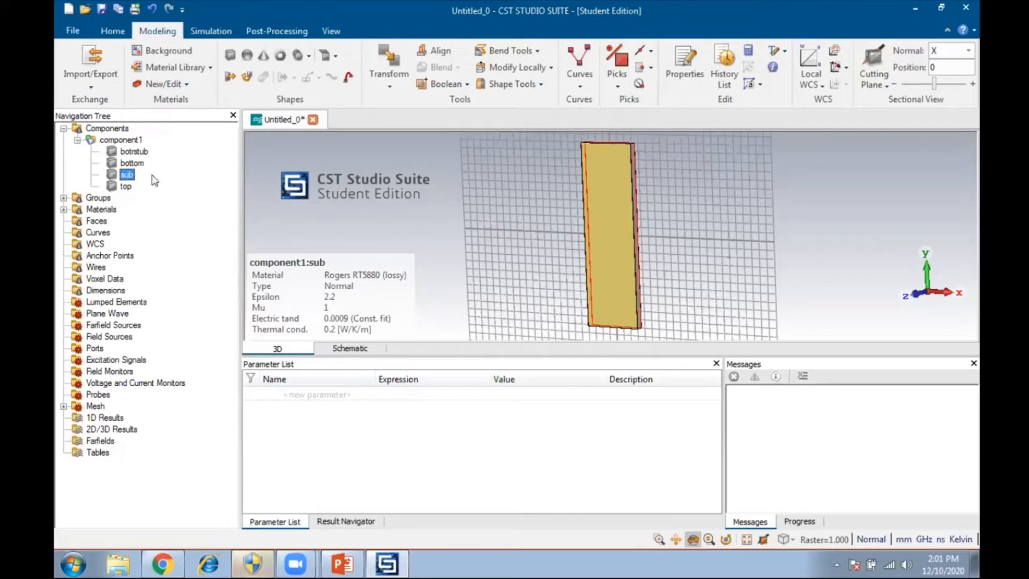
pyautogui.doubleClick(133, 151)
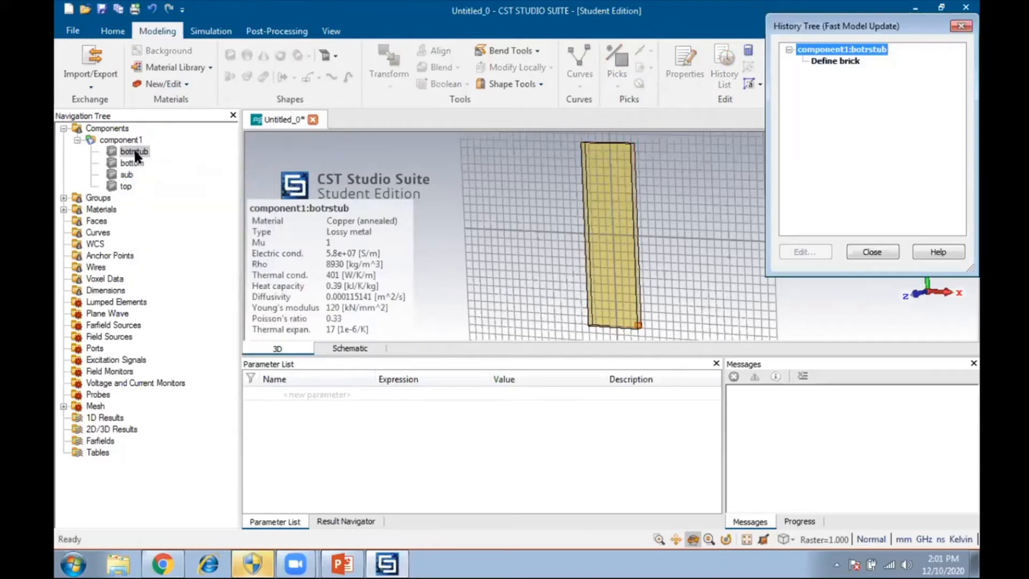
pyautogui.click(872, 252)
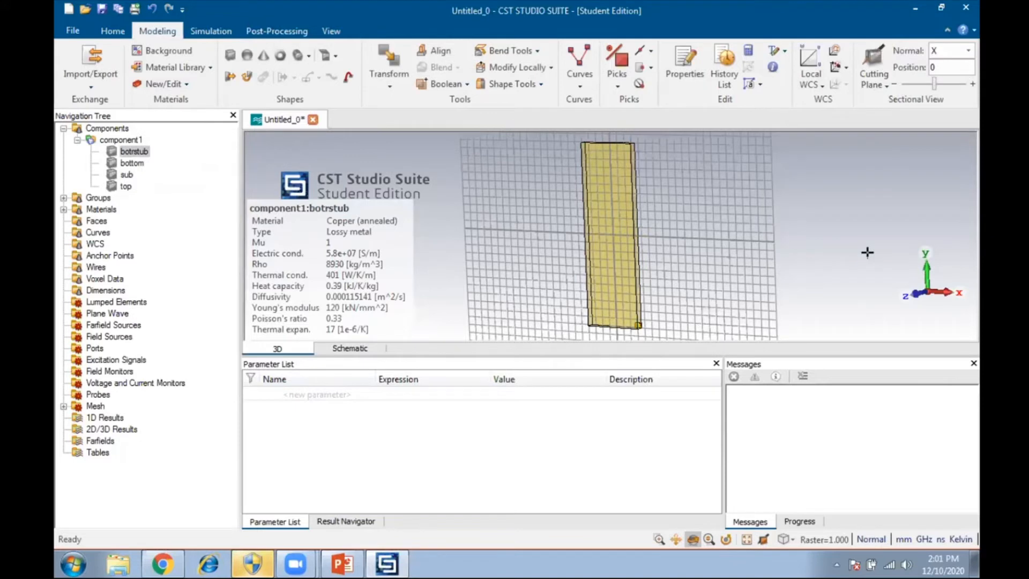
pyautogui.click(127, 174)
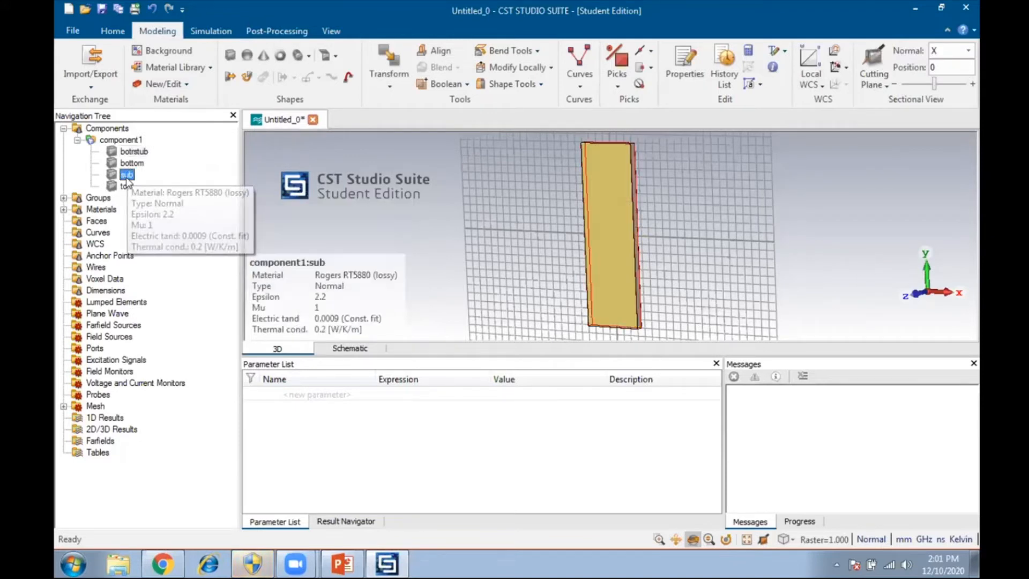
pyautogui.click(390, 89)
pyautogui.click(421, 117)
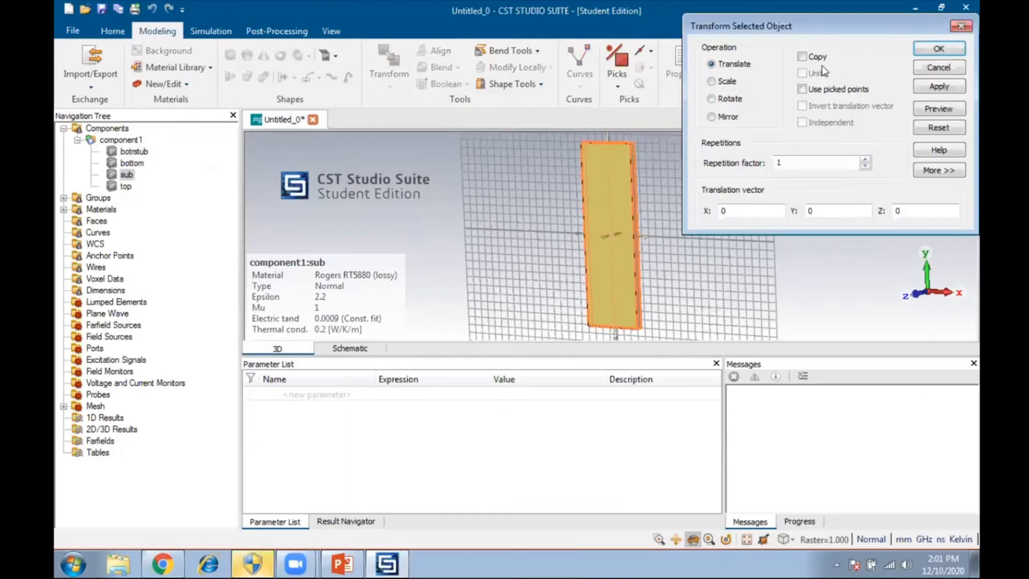
pyautogui.click(802, 56)
pyautogui.click(828, 206)
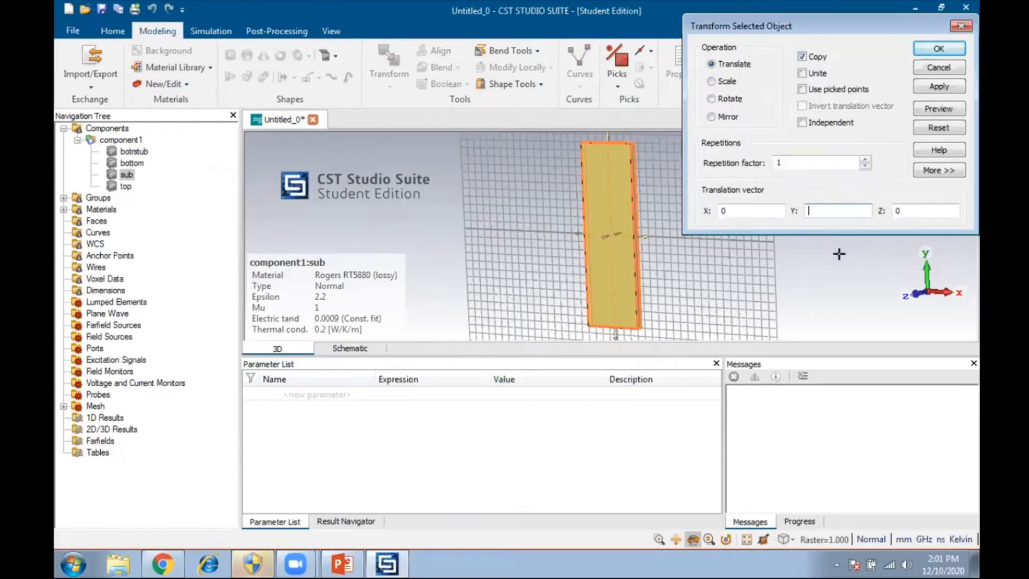
pyautogui.write('1.2')
pyautogui.click(865, 159)
pyautogui.click(865, 158)
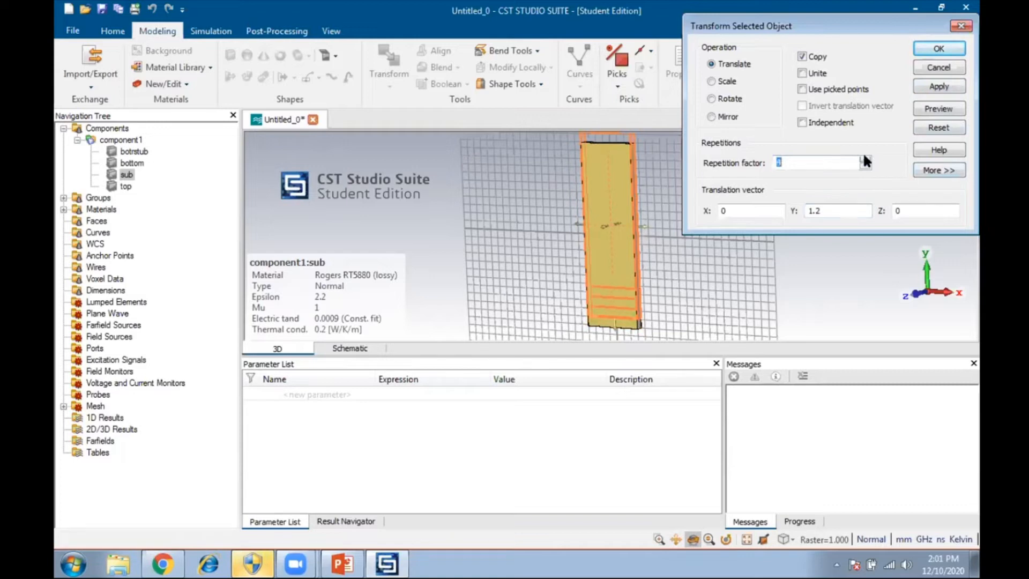
pyautogui.click(948, 69)
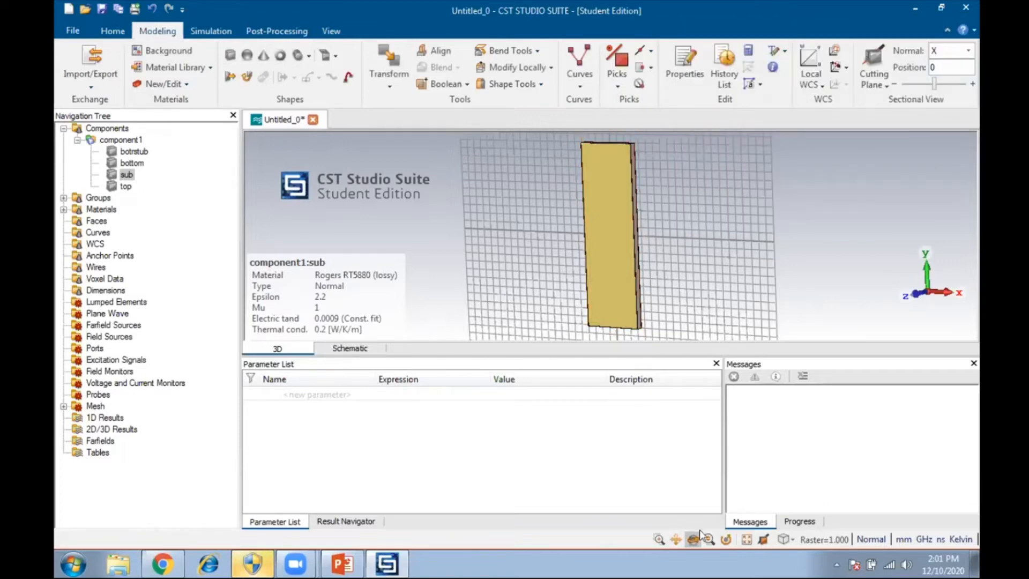
# - Inspect the botrstub brick at the board's lower corner and return to the view of the whole board
pyautogui.click(659, 539)
pyautogui.moveTo(621, 300); pyautogui.dragTo(642, 333)
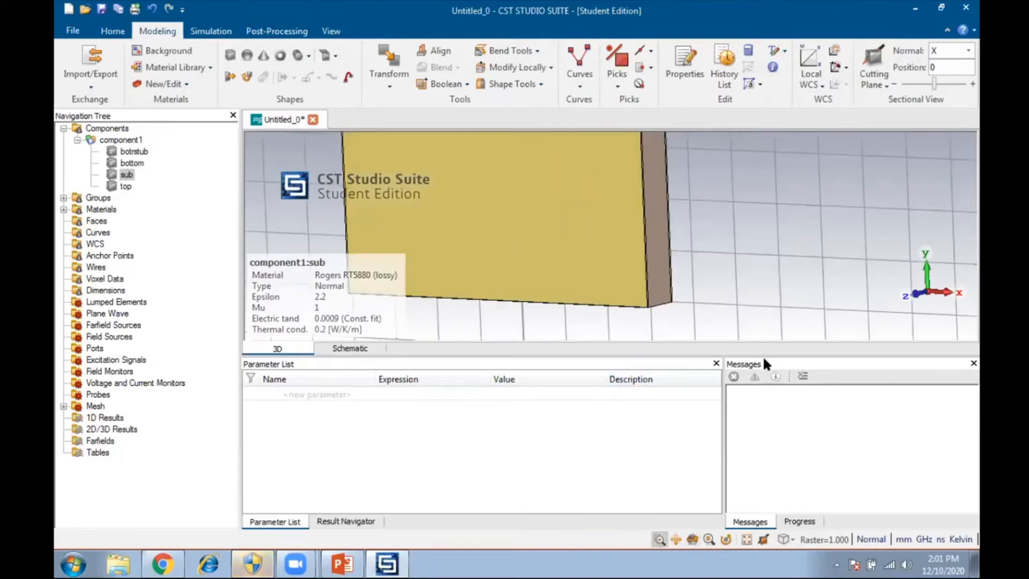
pyautogui.click(128, 174)
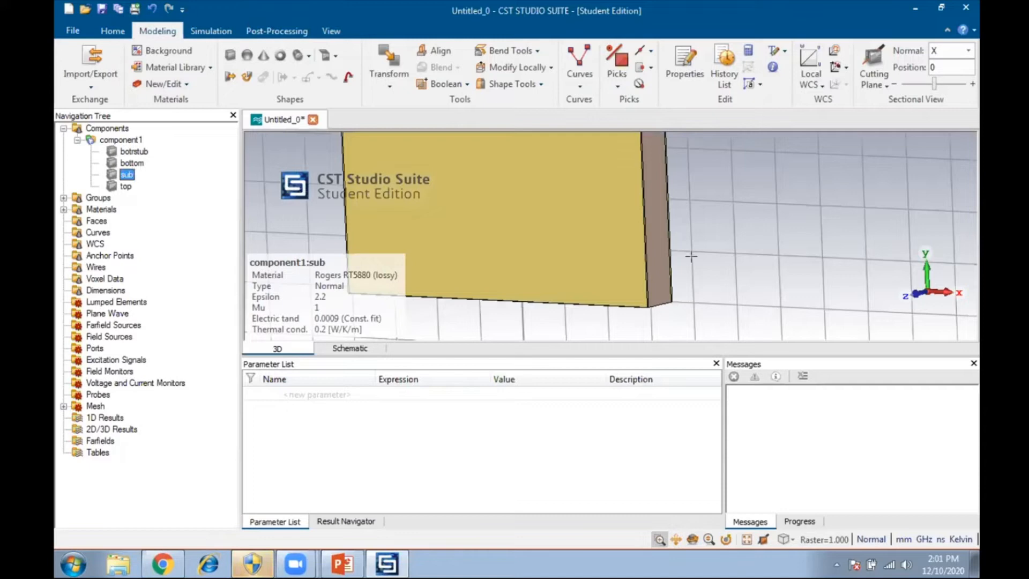
pyautogui.moveTo(642, 313); pyautogui.dragTo(575, 296)
pyautogui.click(100, 210)
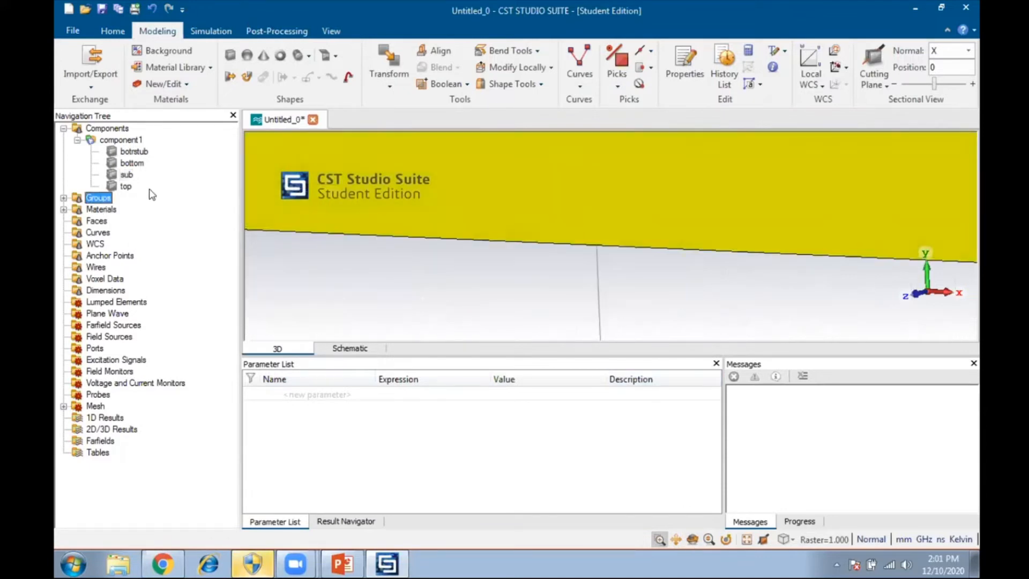
pyautogui.click(134, 151)
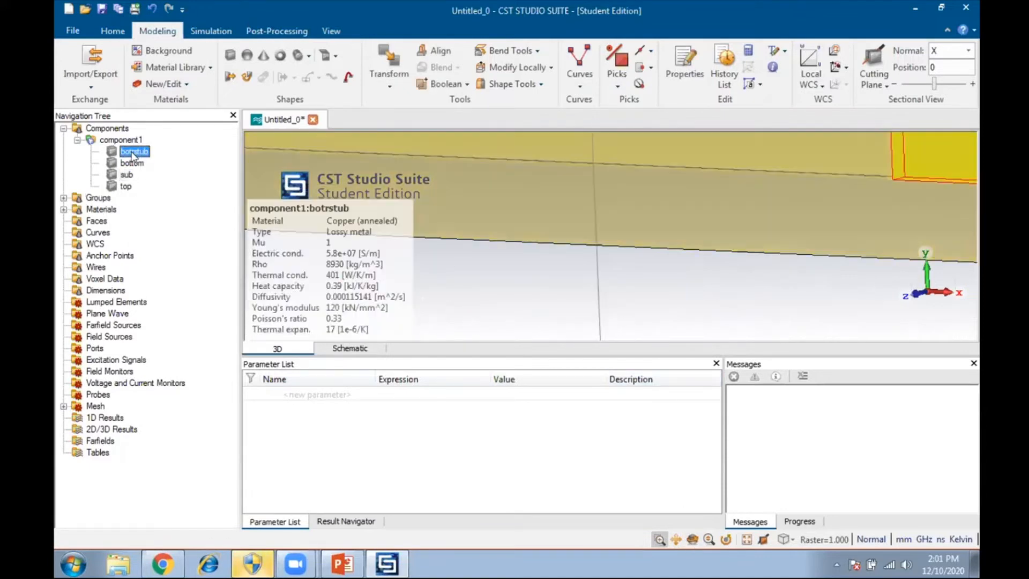
pyautogui.click(746, 539)
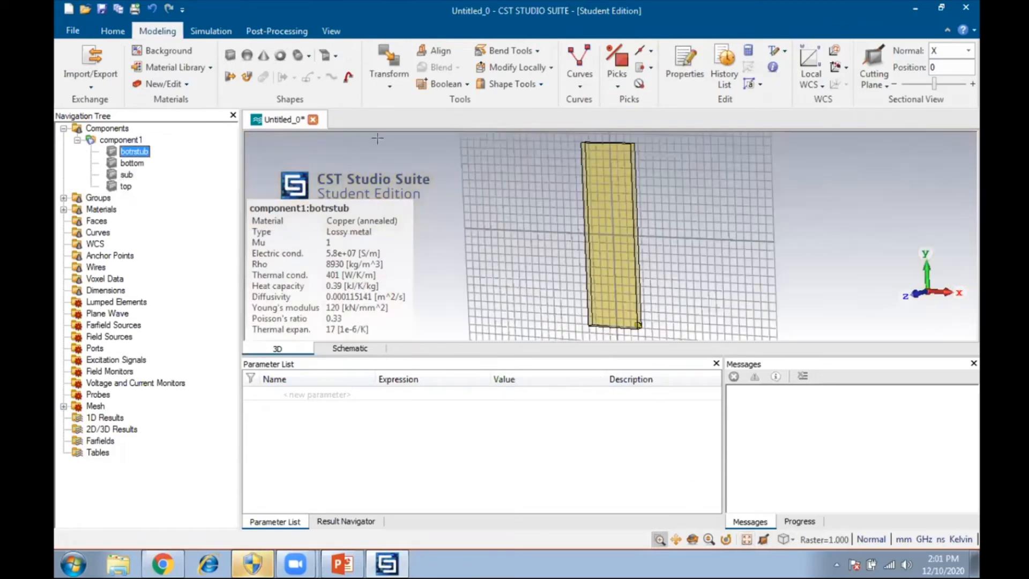
# - Set up a Translate of the botrstub brick with Copy enabled and a Y translation of 1.2
pyautogui.click(388, 84)
pyautogui.click(403, 118)
pyautogui.click(802, 57)
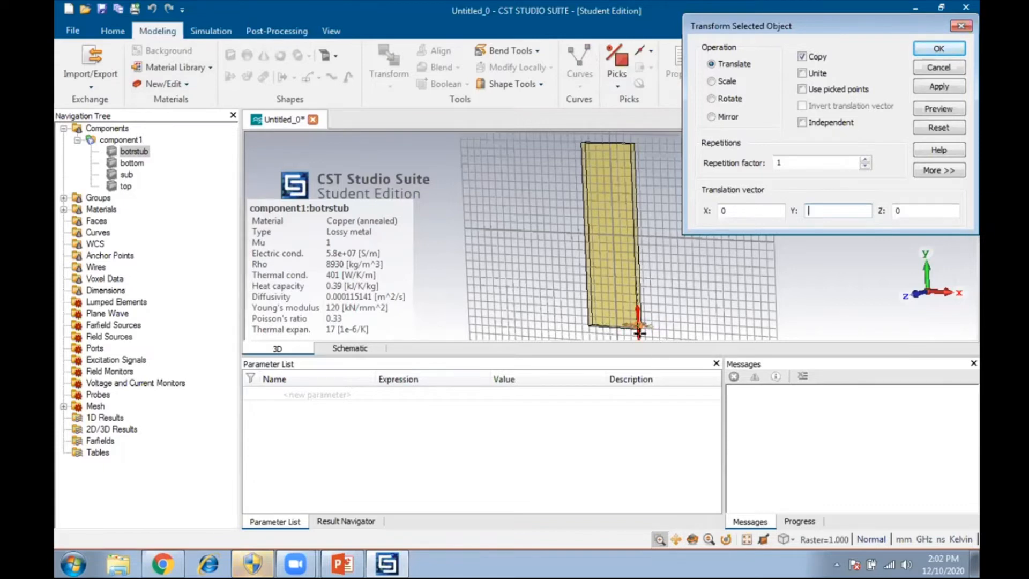
pyautogui.write('1')
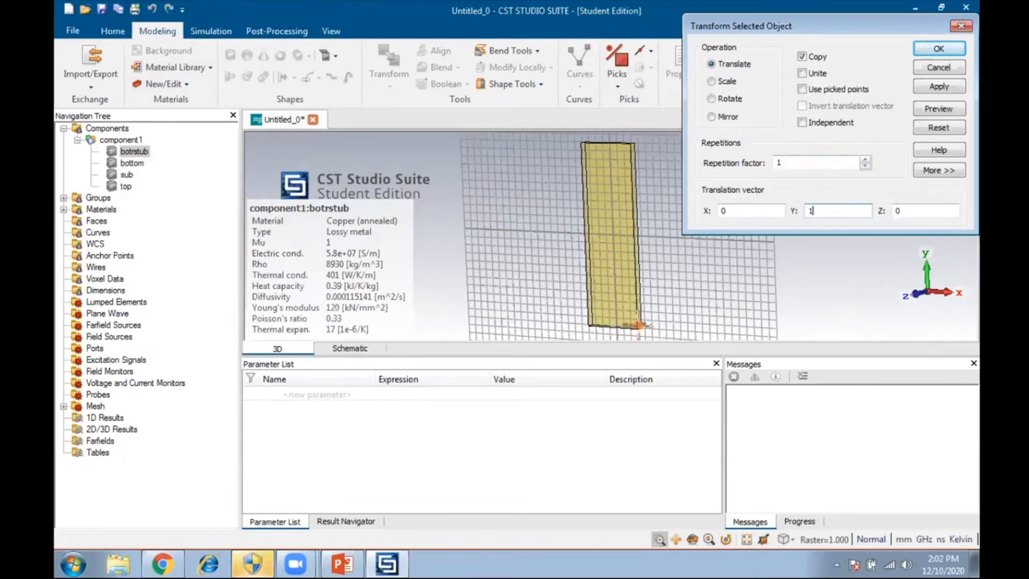
pyautogui.write('.2')
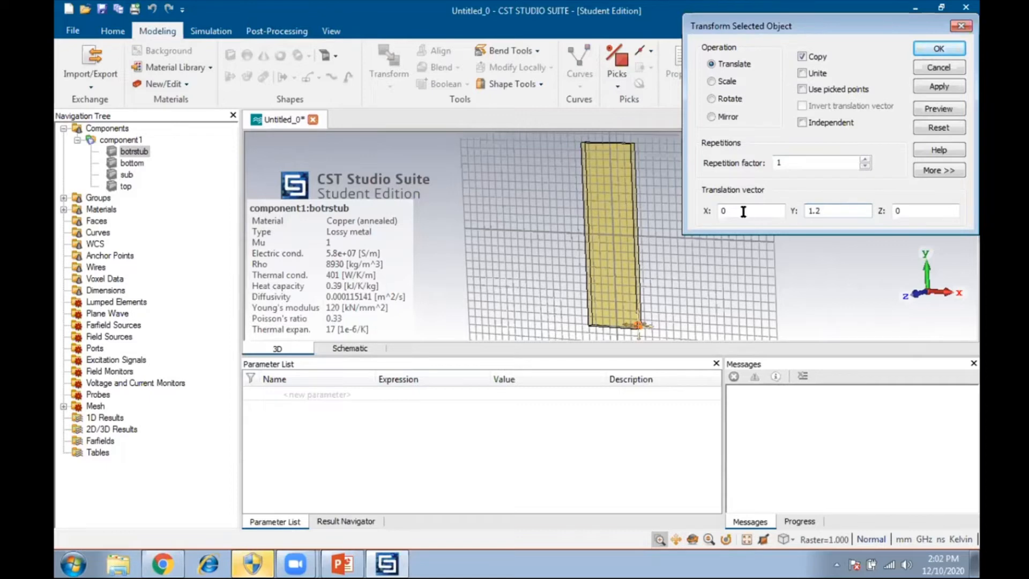
# - Set the repetition factor to 17 and create the botrstub copies
pyautogui.click(864, 159)
pyautogui.click(864, 159)
pyautogui.click(865, 159)
pyautogui.click(864, 159)
pyautogui.click(864, 159)
pyautogui.click(864, 160)
pyautogui.click(865, 159)
pyautogui.click(864, 159)
pyautogui.click(865, 159)
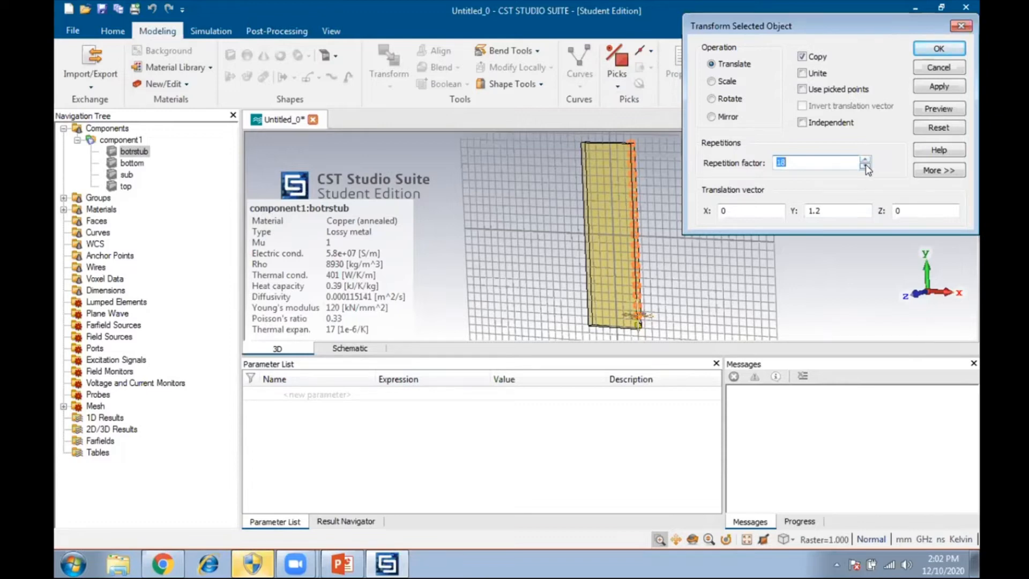
pyautogui.click(864, 160)
pyautogui.click(864, 160)
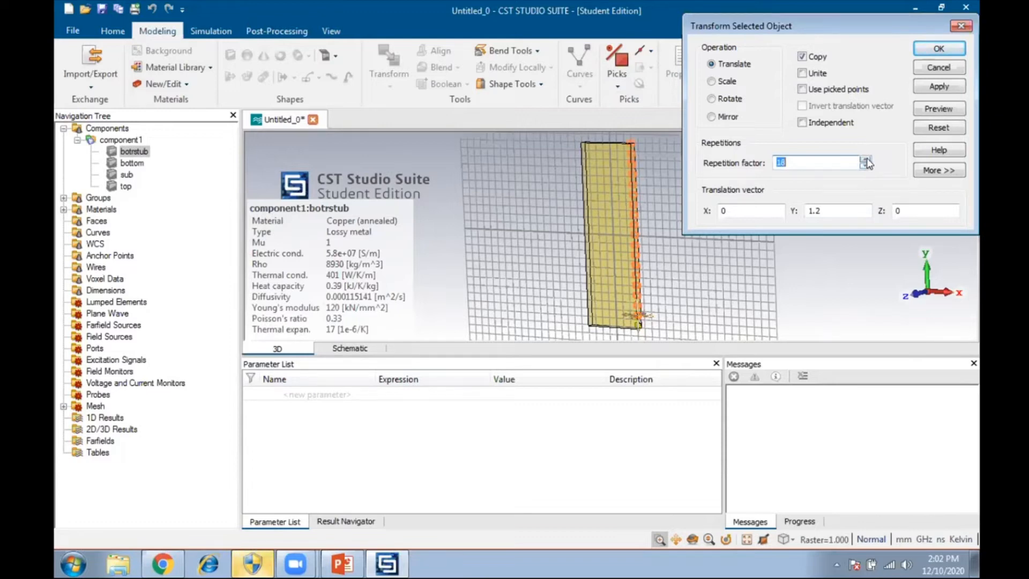
pyautogui.click(865, 165)
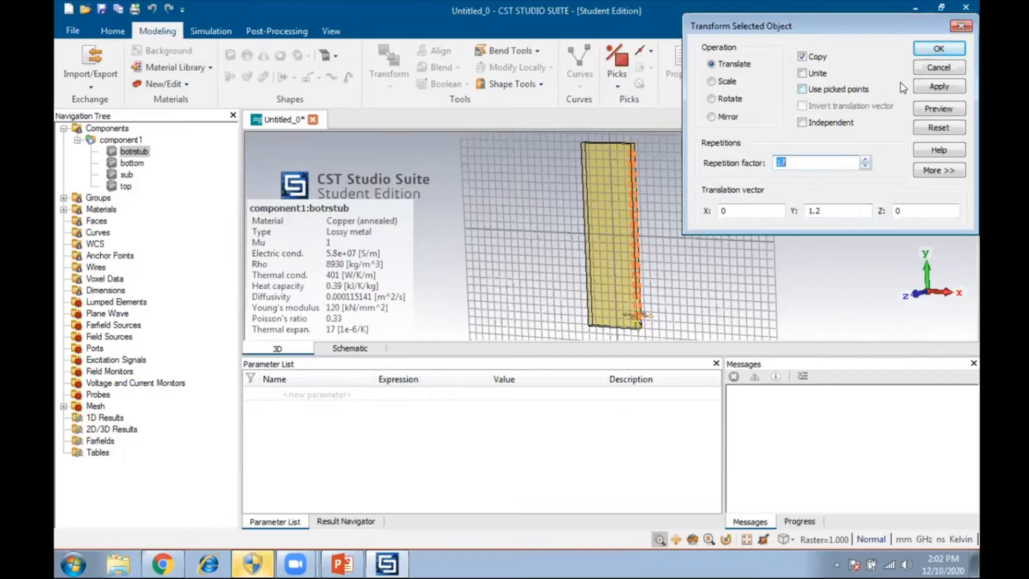
pyautogui.click(938, 49)
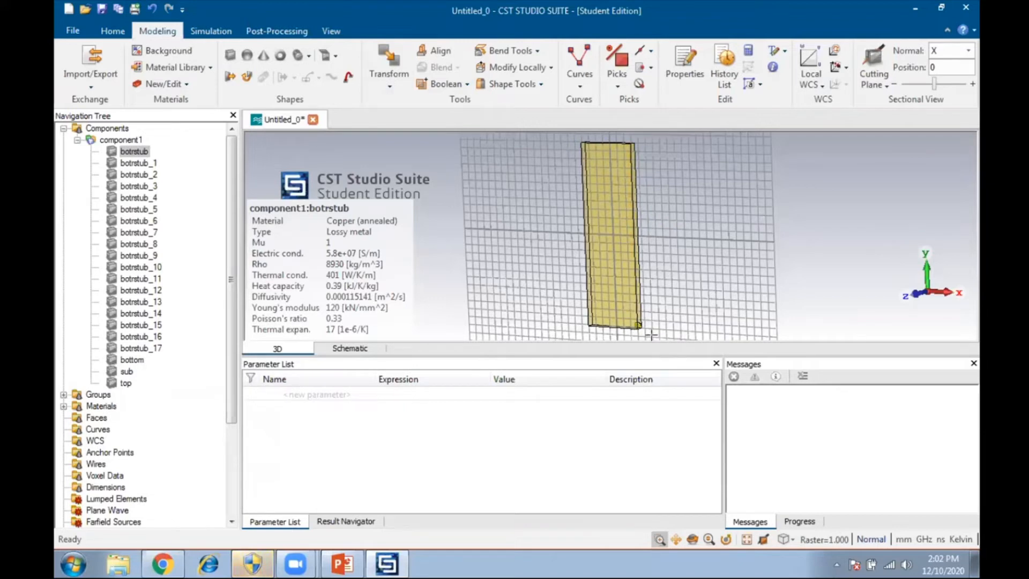
# - Start a new brick through its numeric definition and name it botrstub
pyautogui.click(229, 56)
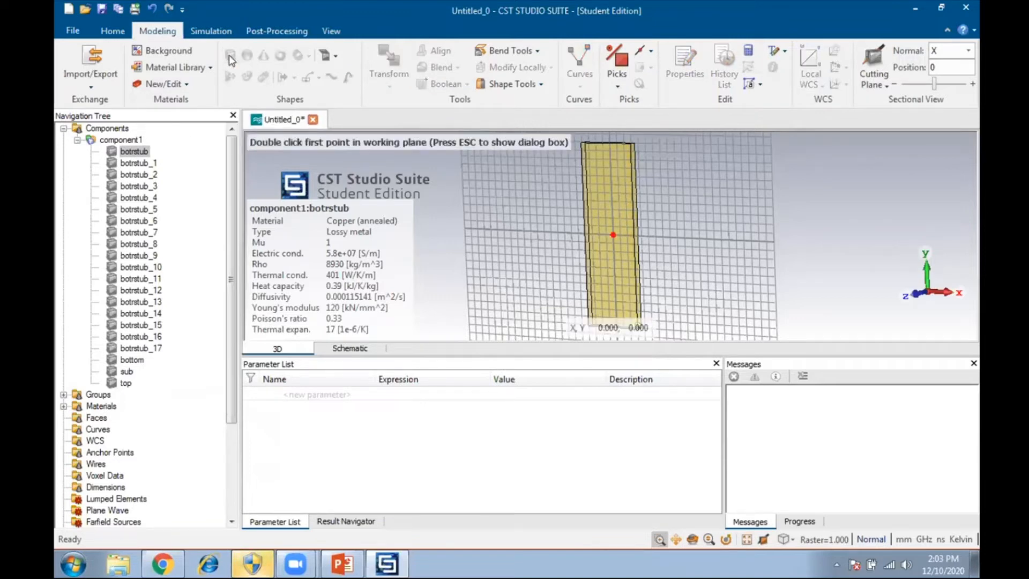
pyautogui.press('Escape')
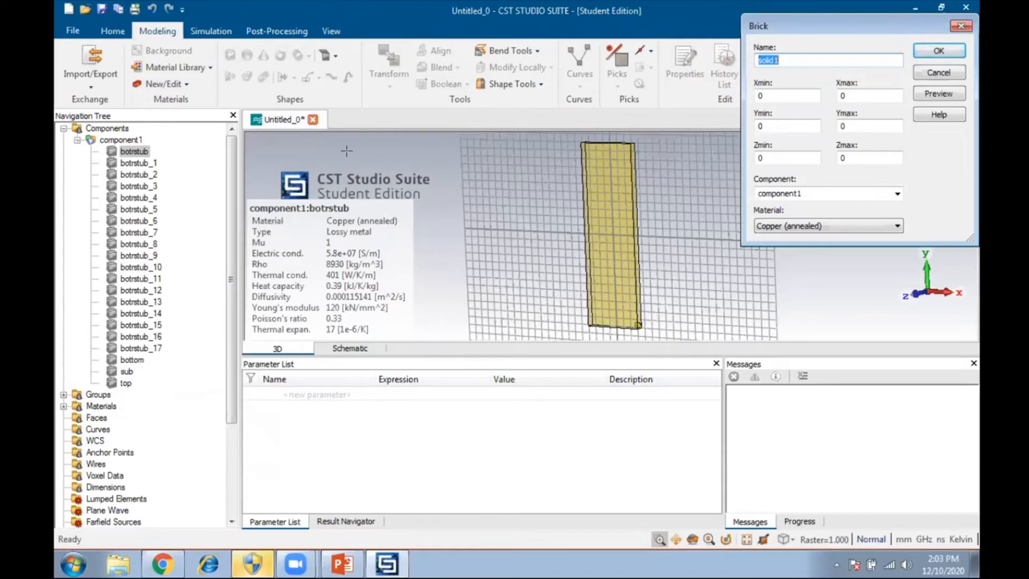
pyautogui.click(795, 61)
pyautogui.press('BackSpace')
pyautogui.press('BackSpace')
pyautogui.press('BackSpace')
pyautogui.press('BackSpace')
pyautogui.press('BackSpace')
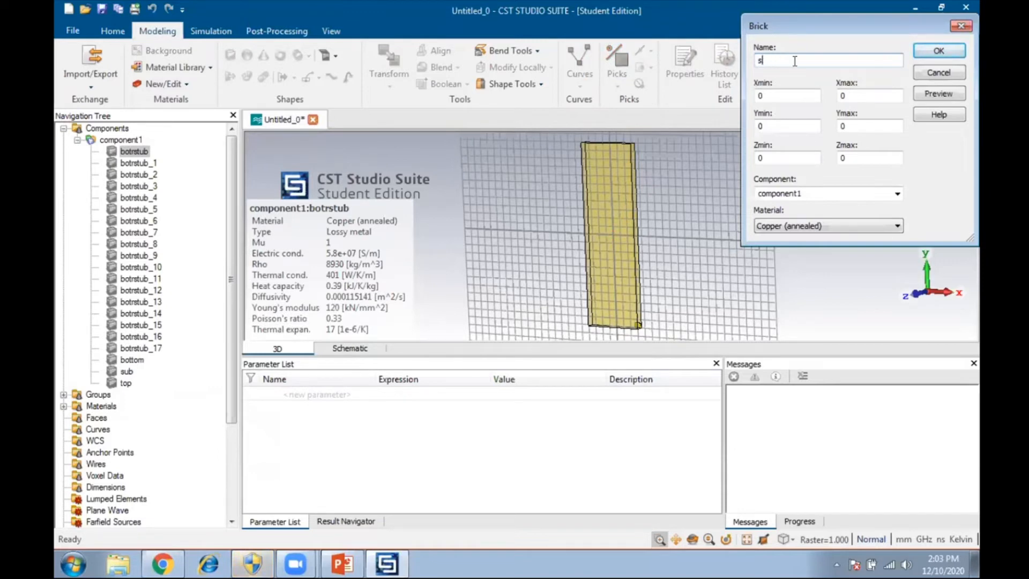
pyautogui.write('boy')
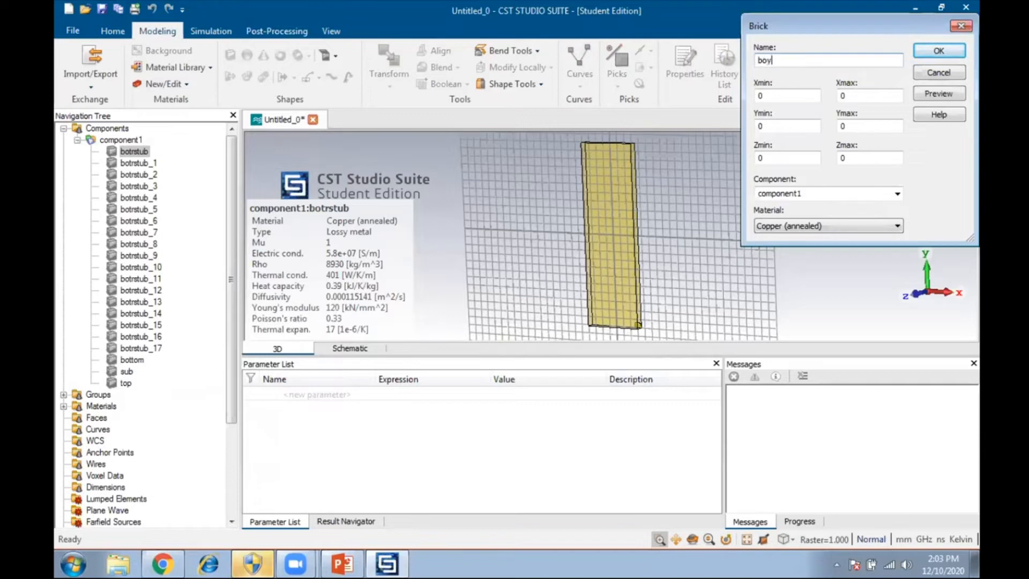
pyautogui.write('trstub')
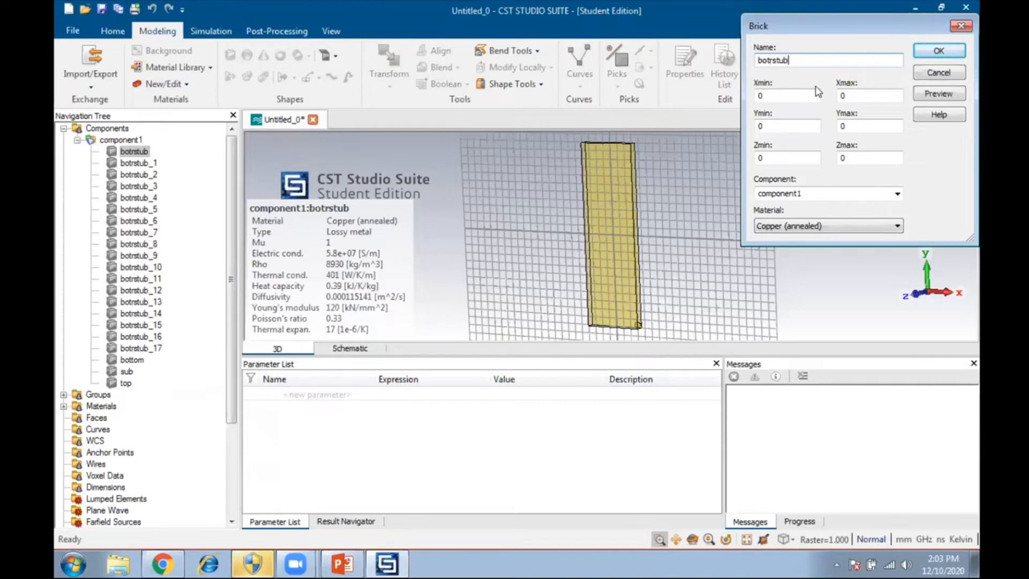
# - Set the new brick's Xmin to -2.6 and Xmax to -3.5
pyautogui.click(784, 99)
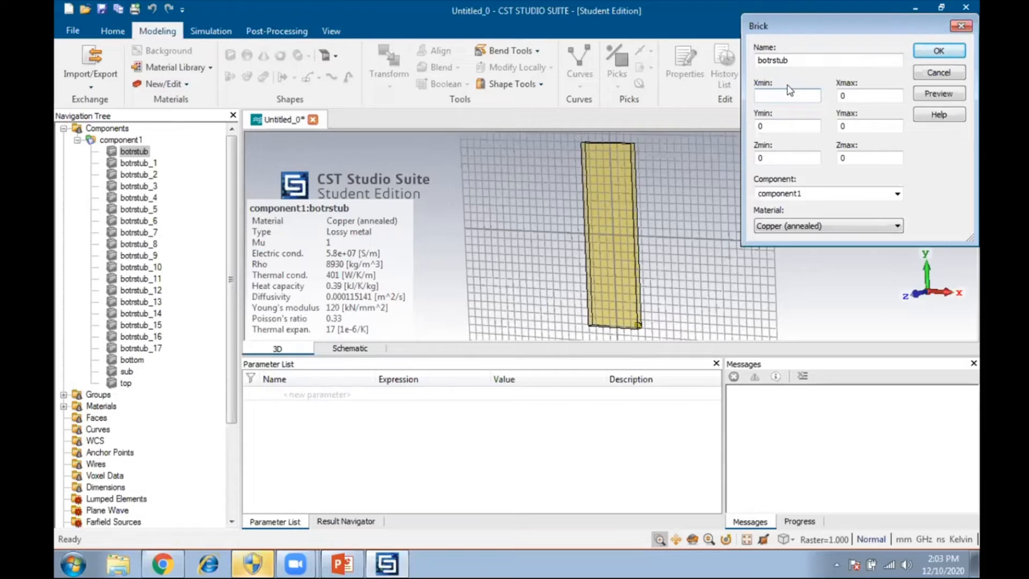
pyautogui.write('-2.6')
pyautogui.click(861, 94)
pyautogui.press('BackSpace')
pyautogui.write('-3')
# - Set the new brick's Y range to -11 to -10.4 and its Zmax to 0.035
pyautogui.click(796, 124)
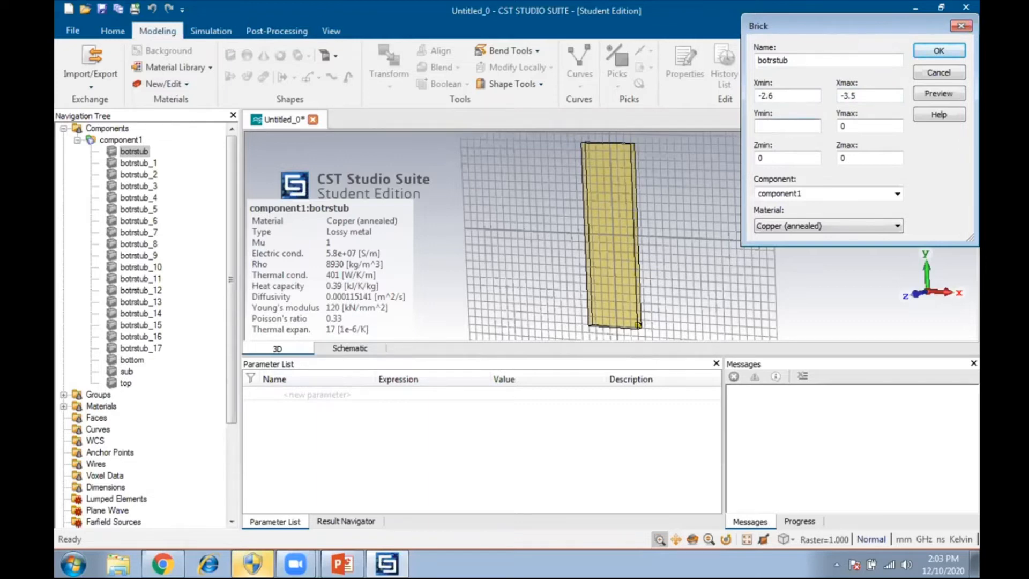
pyautogui.write('-11')
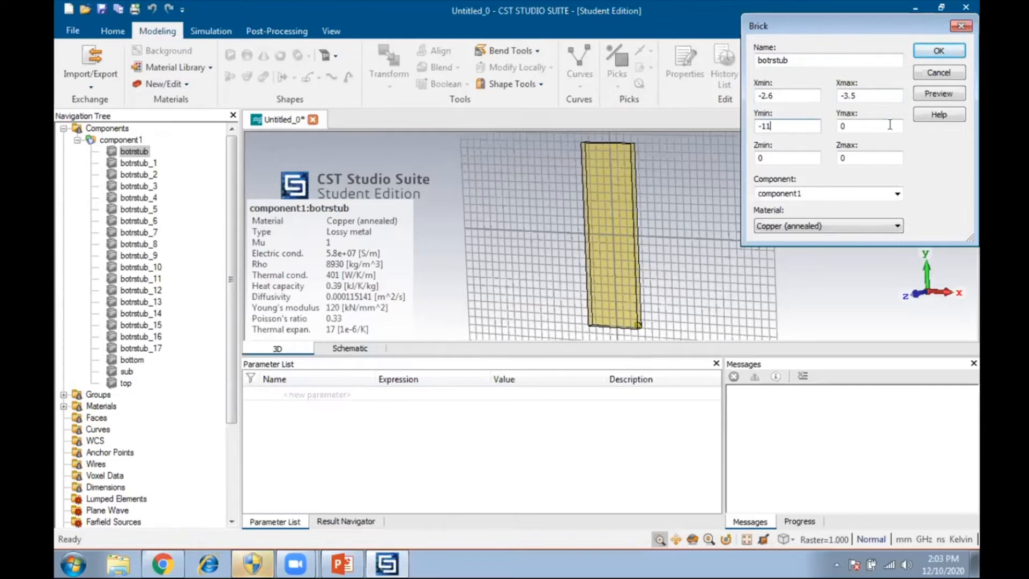
pyautogui.press('BackSpace')
pyautogui.write('-10.')
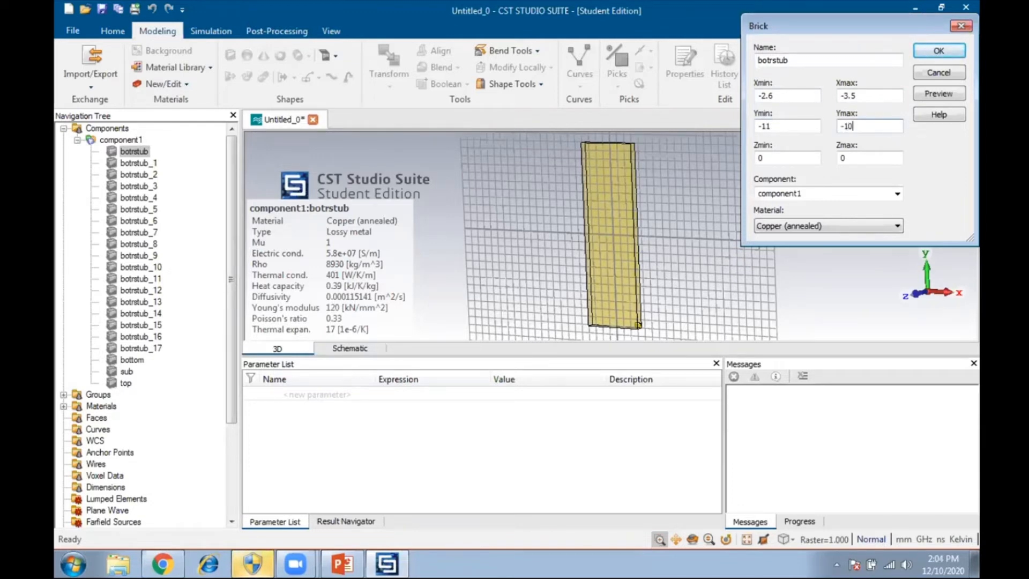
pyautogui.write('4')
pyautogui.doubleClick(861, 159)
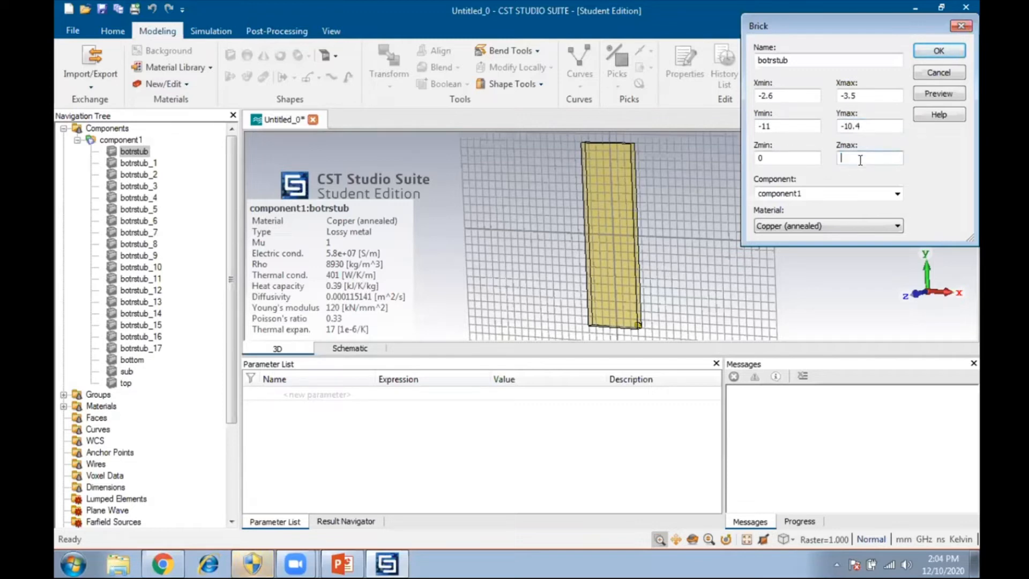
pyautogui.write('0.035')
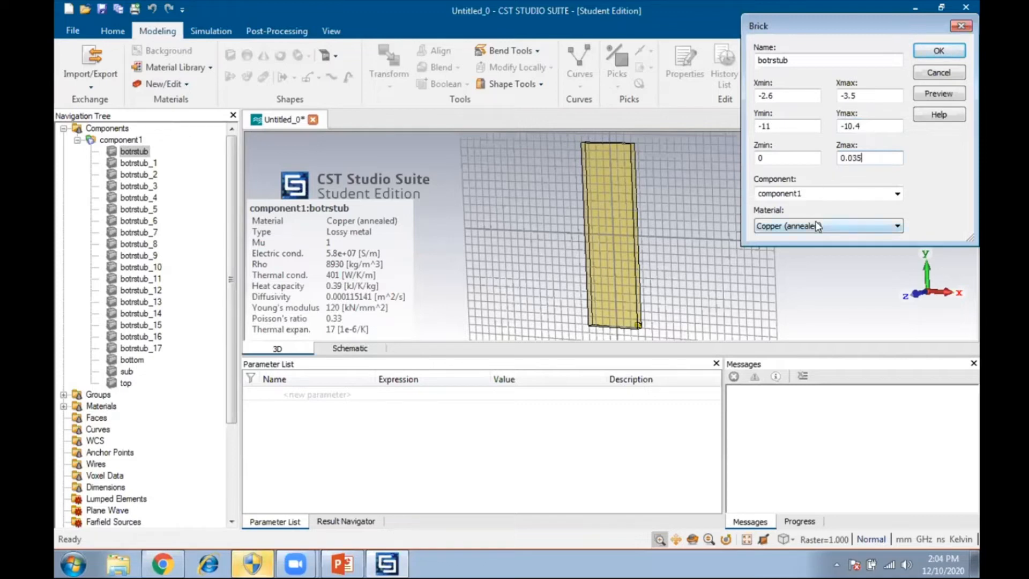
# - Rename the new brick as botlstub, preview it in Copper (annealed), and create it
pyautogui.click(949, 100)
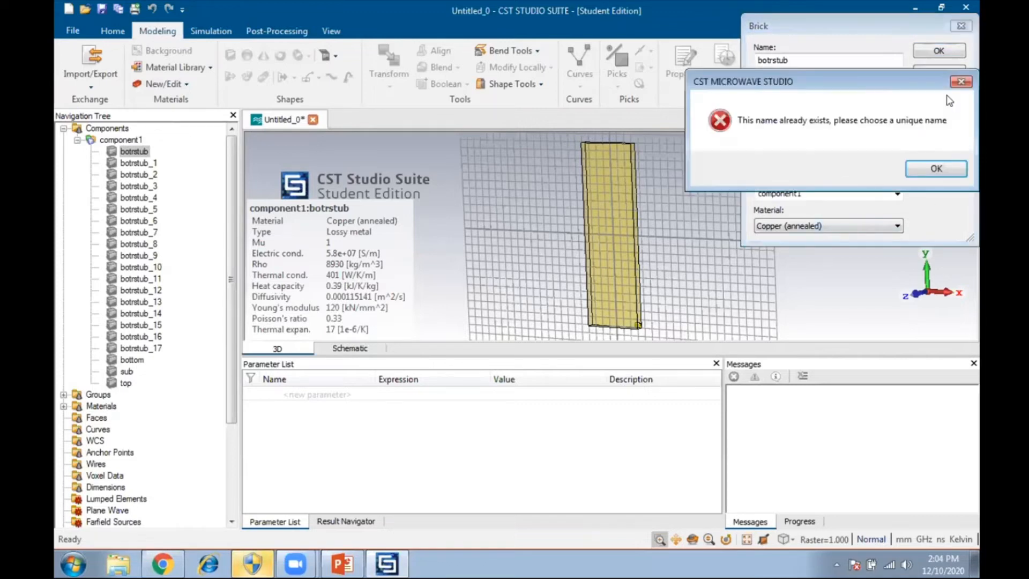
pyautogui.click(960, 81)
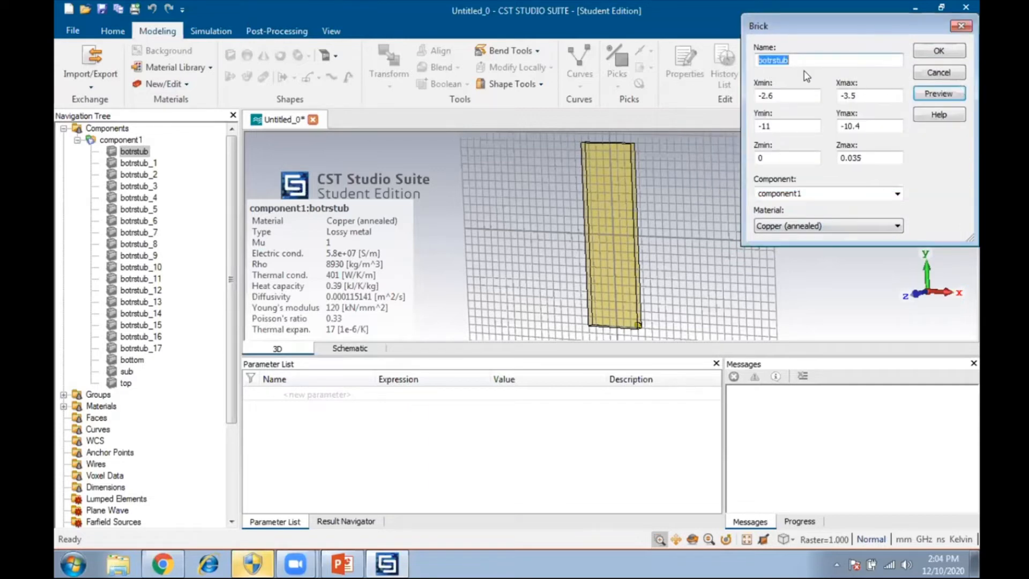
pyautogui.click(776, 60)
pyautogui.press('BackSpace')
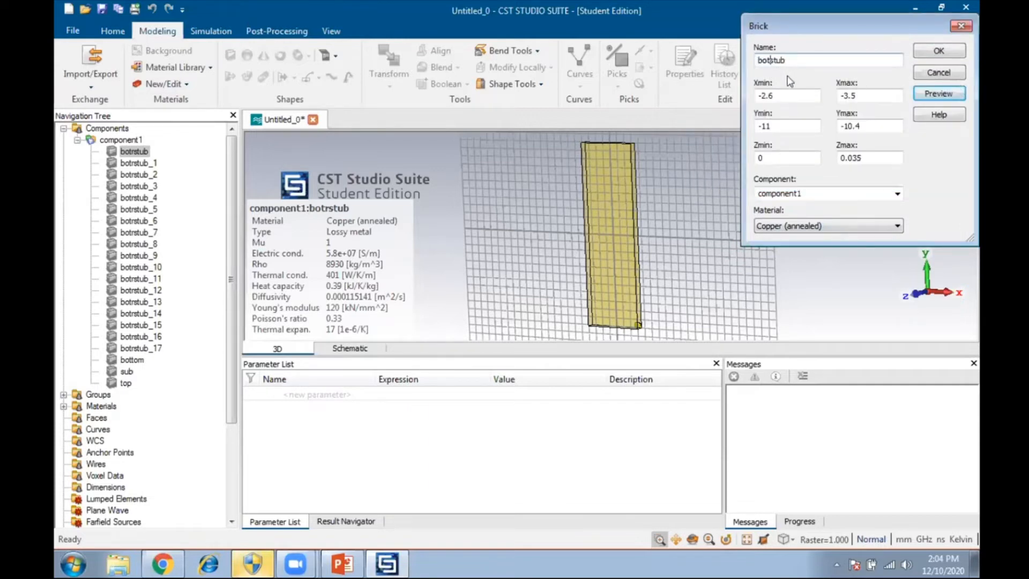
pyautogui.write('i')
pyautogui.click(949, 95)
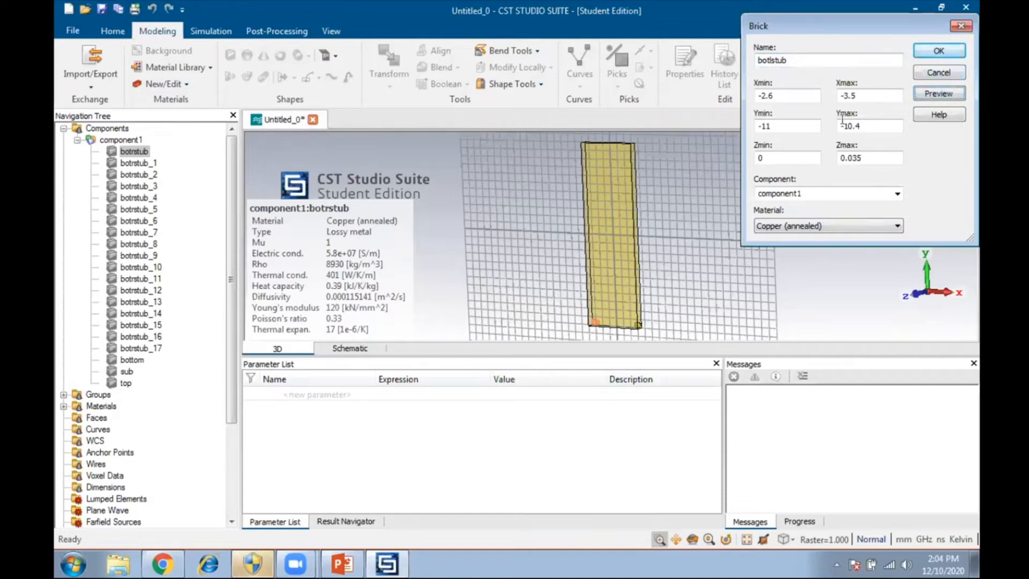
pyautogui.click(937, 51)
pyautogui.click(938, 50)
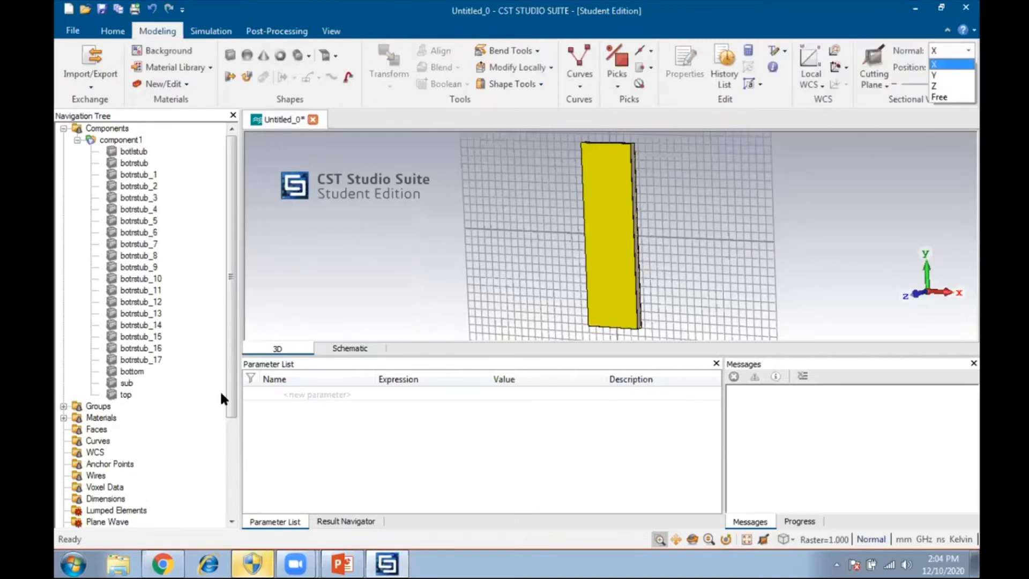
# - Check the modelling history of the botlstub brick and close it without editing
pyautogui.doubleClick(134, 152)
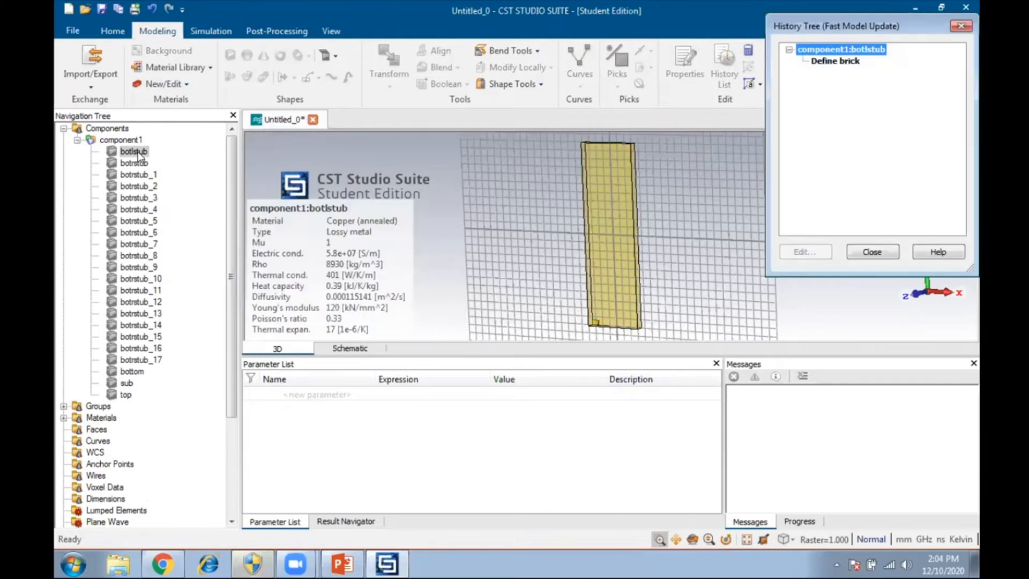
pyautogui.click(874, 252)
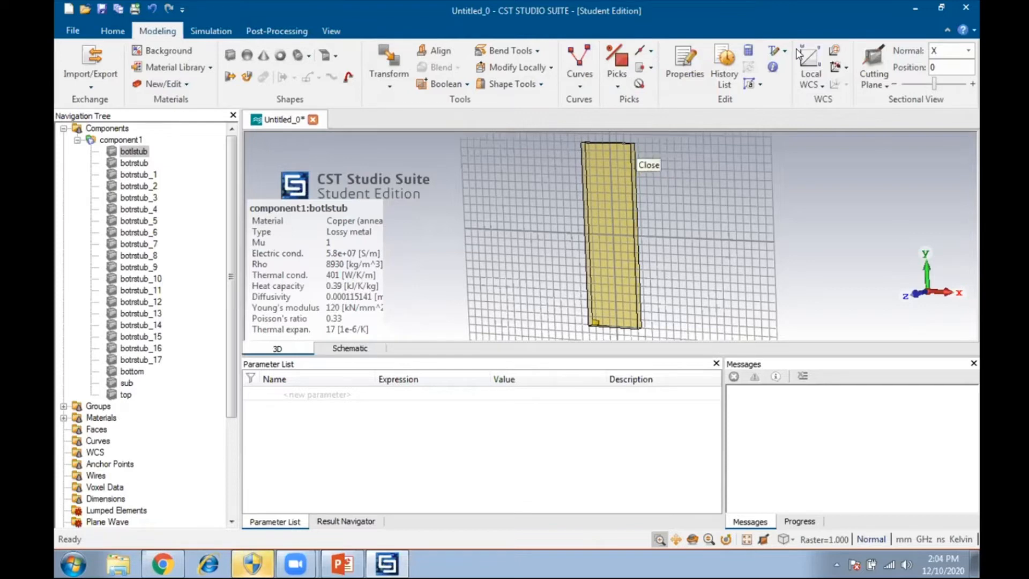
pyautogui.click(659, 540)
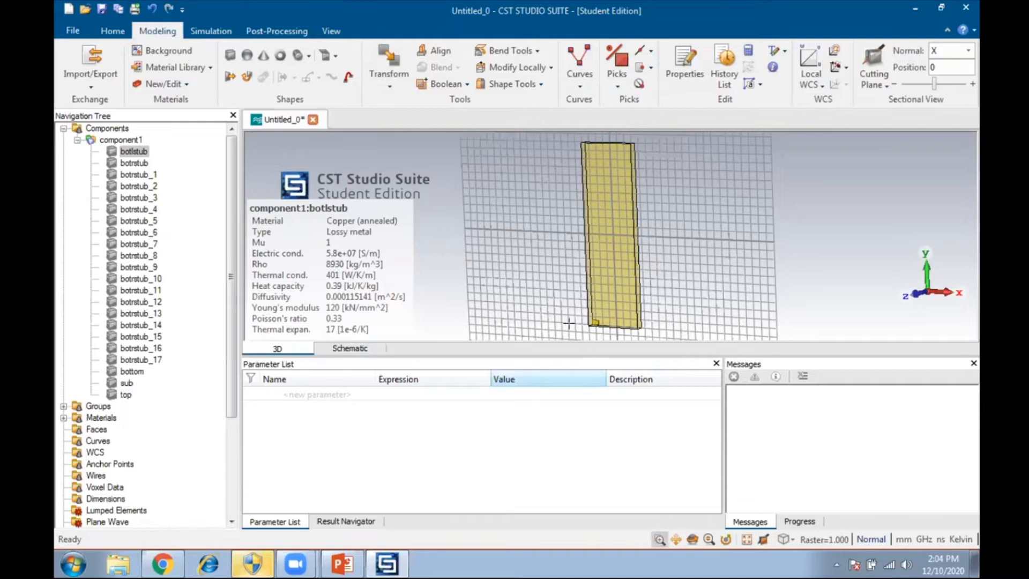
pyautogui.click(579, 315)
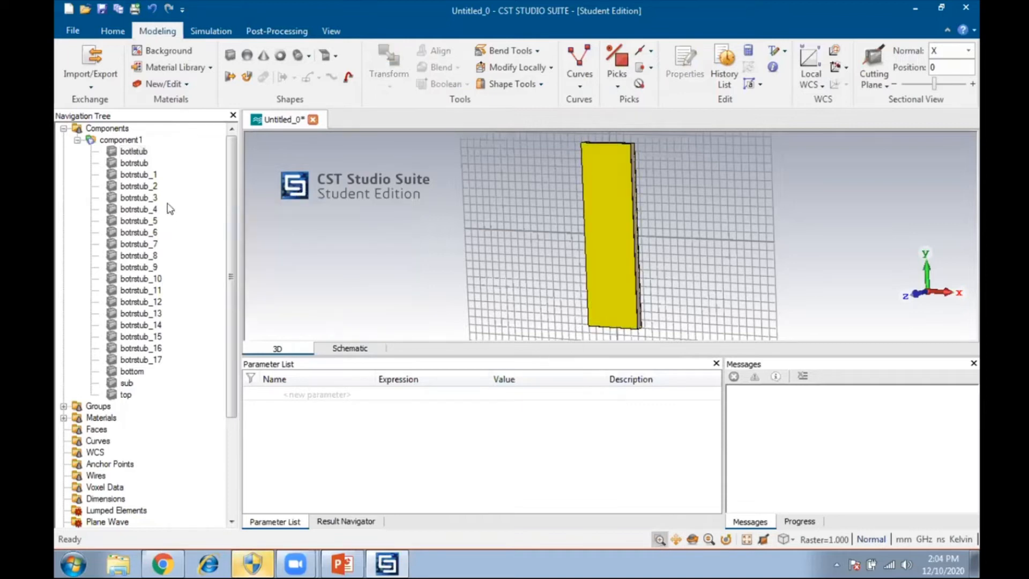
# - Set up a copying translation of the botlstub brick with a Y translation of 1.2
pyautogui.click(134, 151)
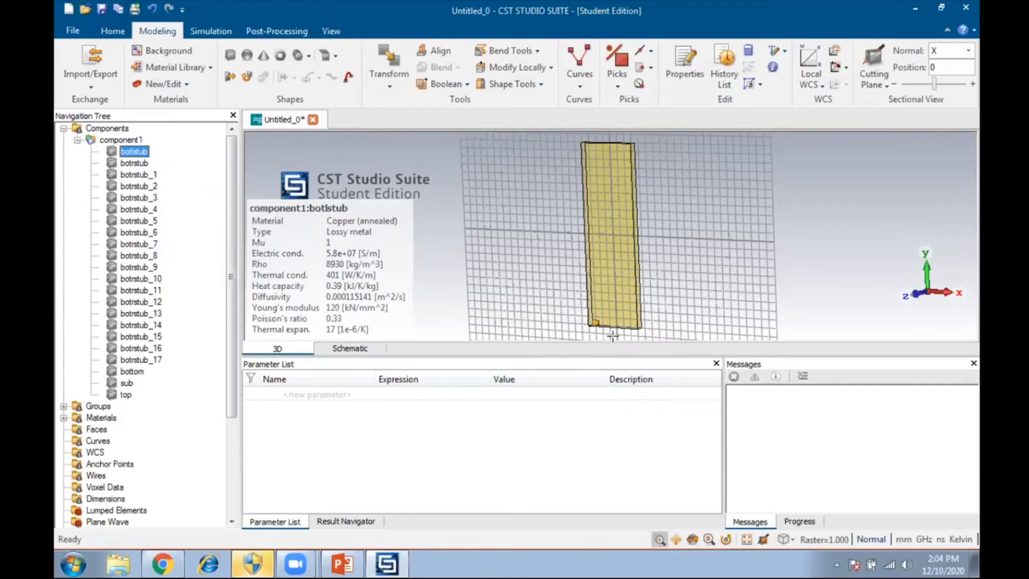
pyautogui.moveTo(575, 312); pyautogui.dragTo(610, 329)
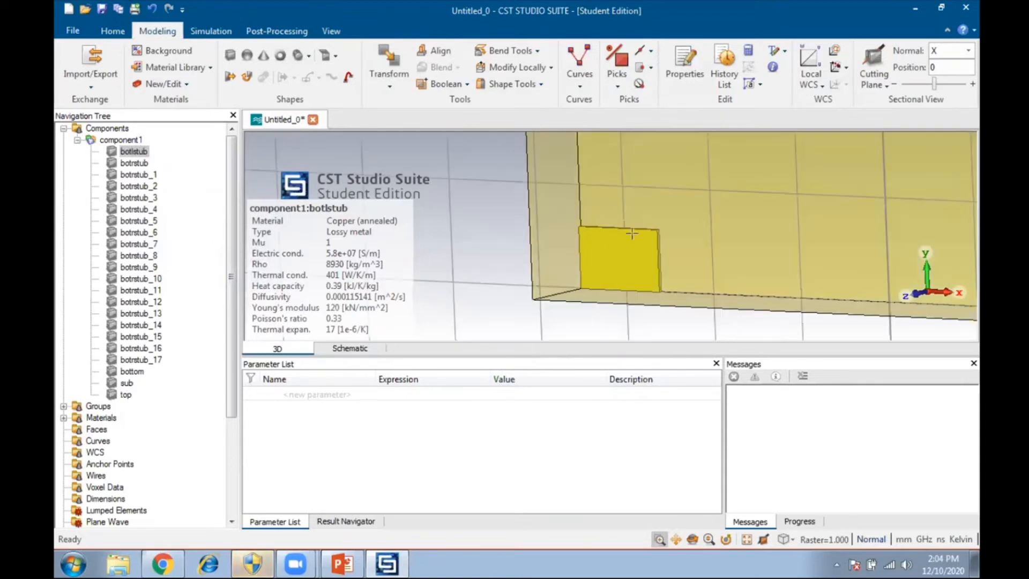
pyautogui.click(395, 83)
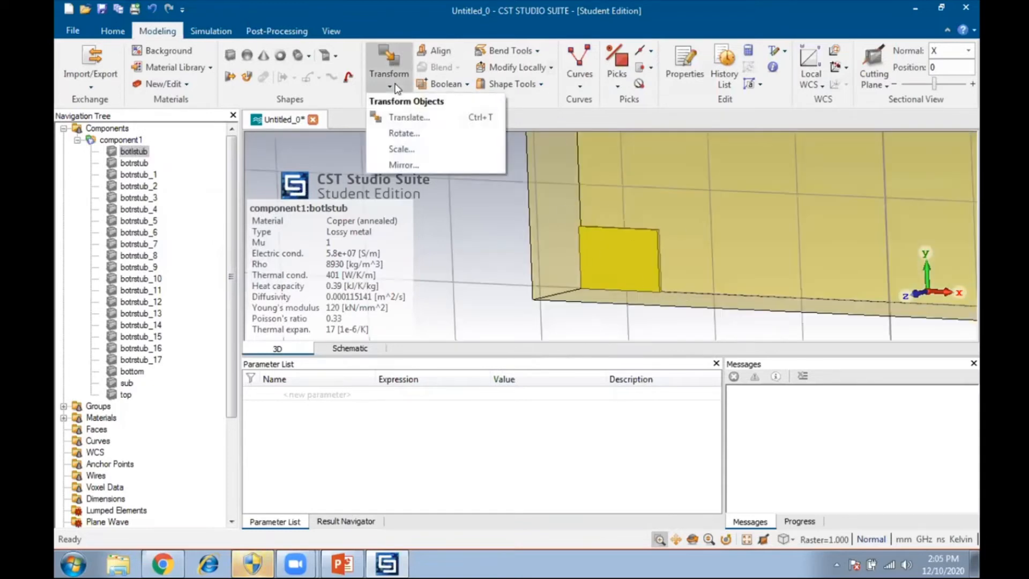
pyautogui.click(408, 118)
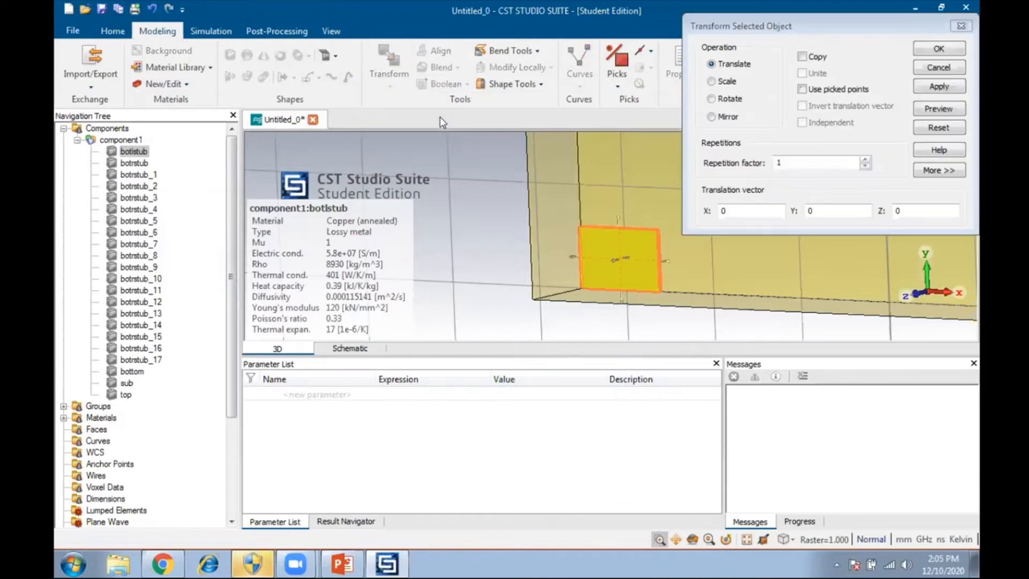
pyautogui.click(801, 56)
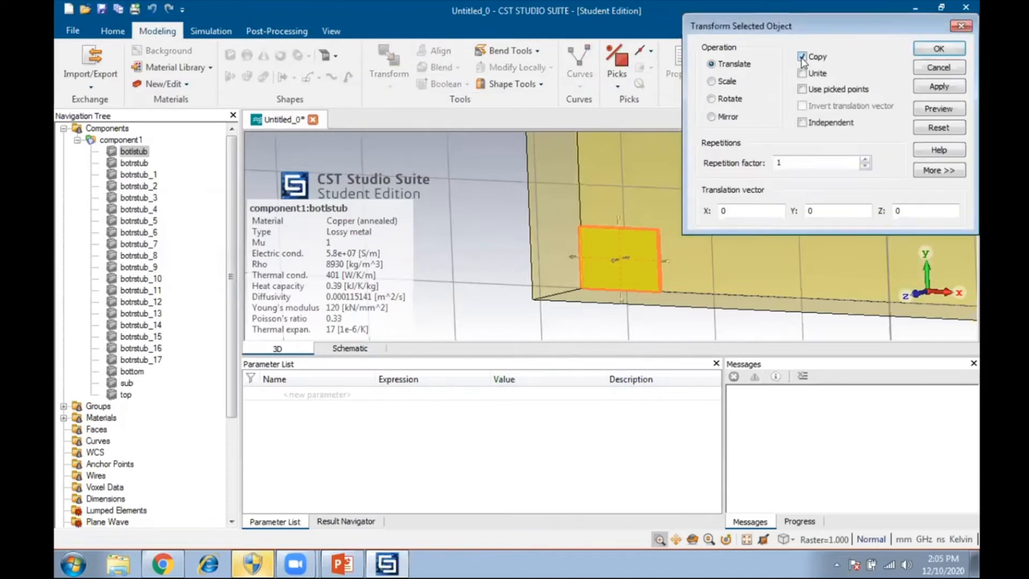
pyautogui.doubleClick(838, 211)
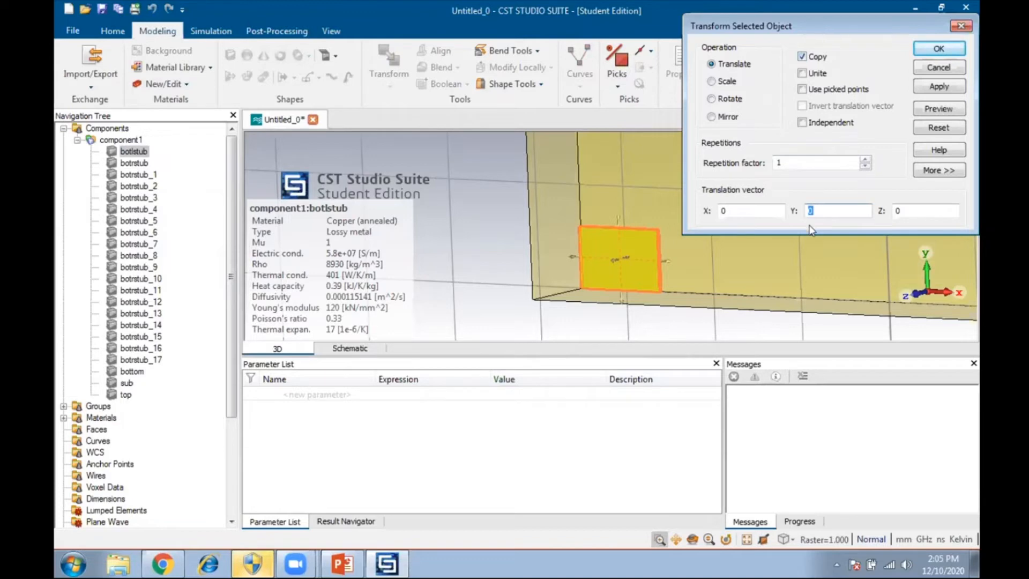
pyautogui.write('1.2')
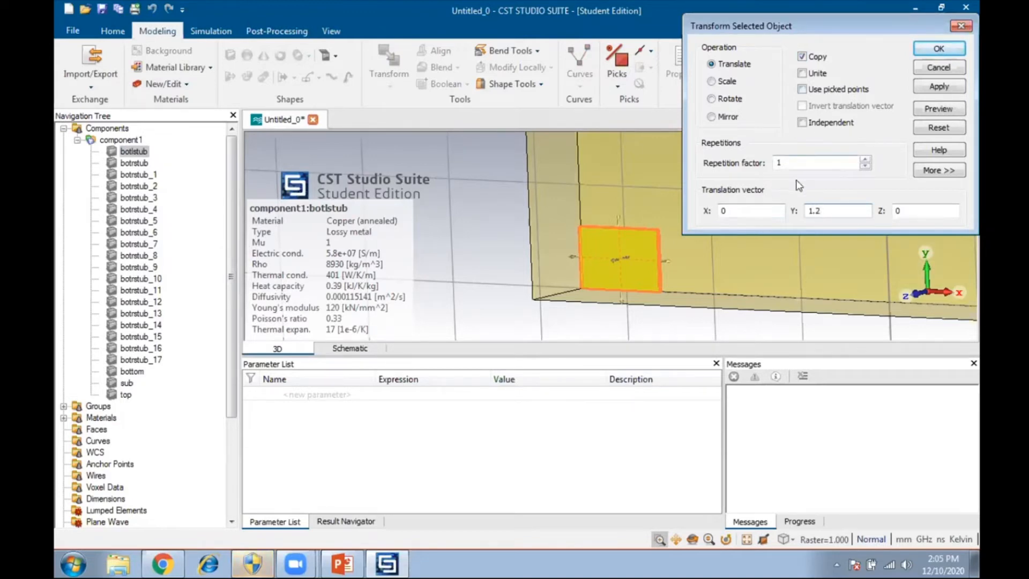
# - Raise the repetition factor to 17 for the botlstub copies and apply the translation
pyautogui.click(865, 160)
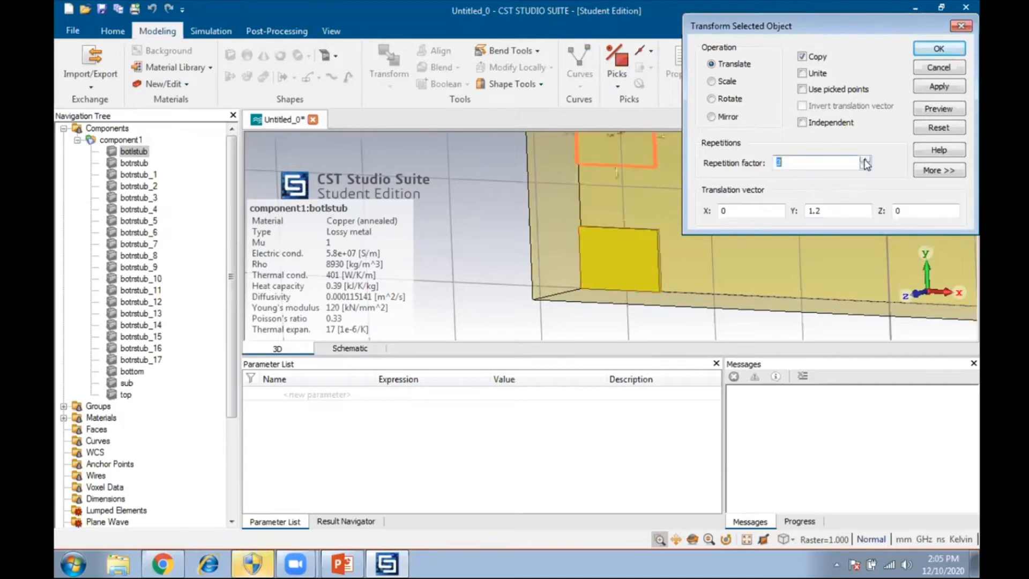
pyautogui.click(745, 540)
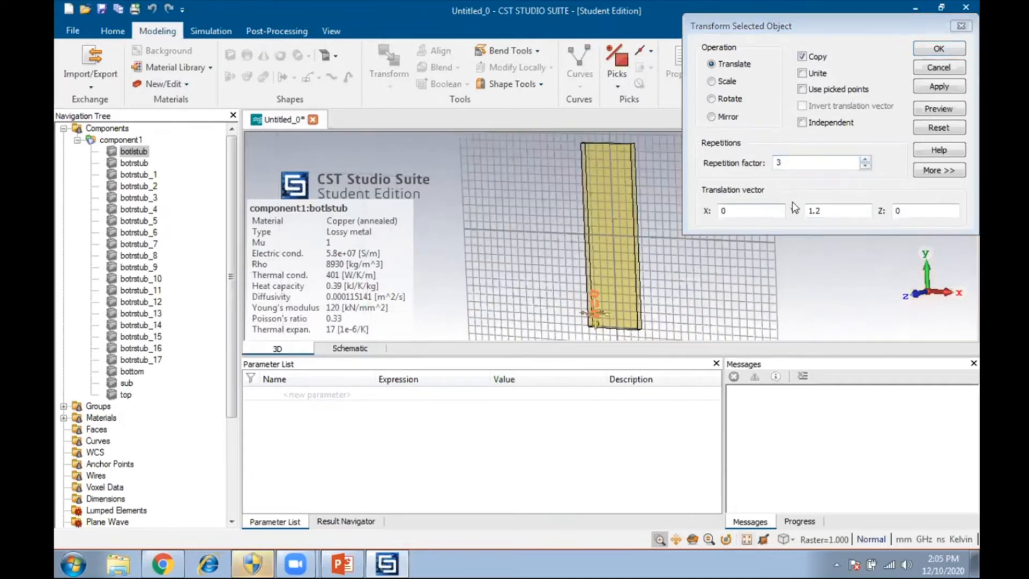
pyautogui.click(865, 159)
pyautogui.click(865, 160)
pyautogui.click(865, 160)
pyautogui.click(865, 160)
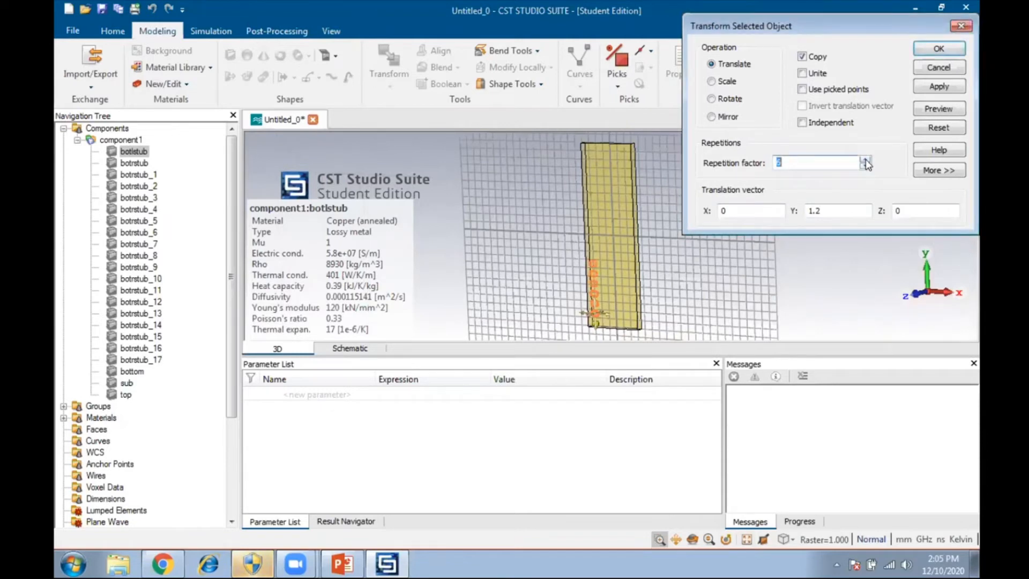
pyautogui.click(865, 160)
pyautogui.click(865, 159)
pyautogui.click(865, 159)
pyautogui.click(865, 160)
pyautogui.click(865, 160)
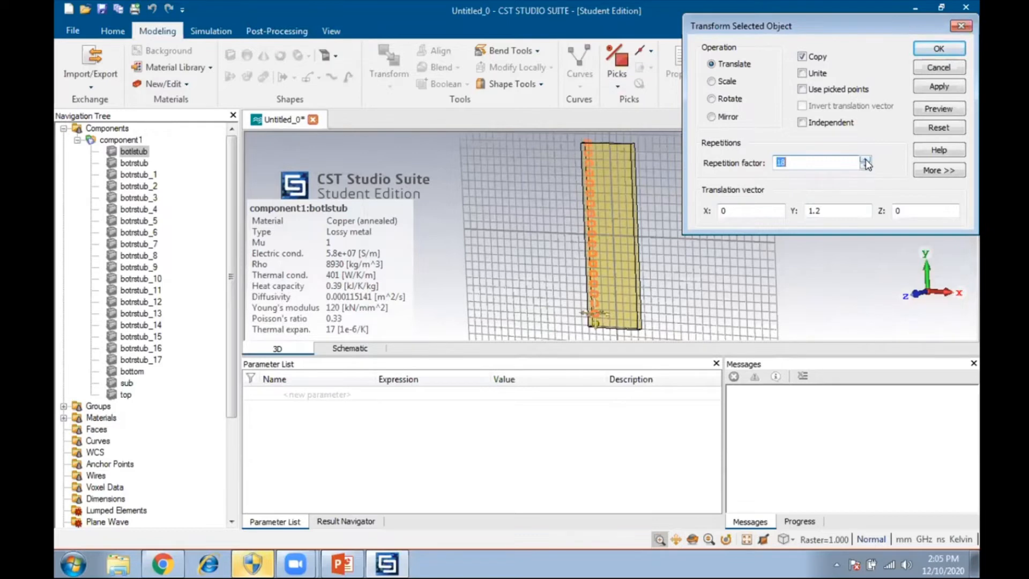
pyautogui.click(864, 166)
pyautogui.click(865, 166)
pyautogui.click(865, 166)
pyautogui.click(939, 49)
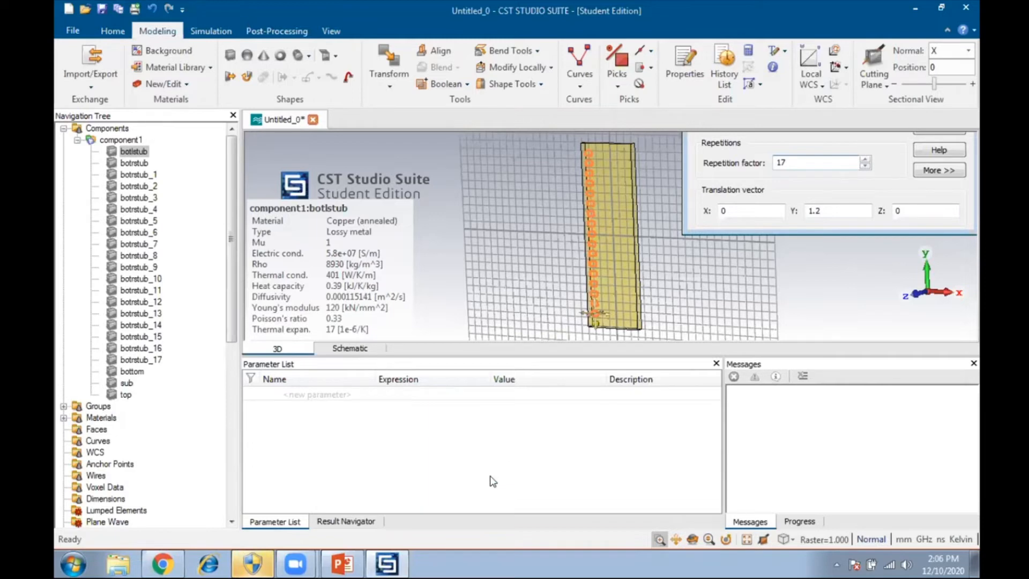
pyautogui.press('super')
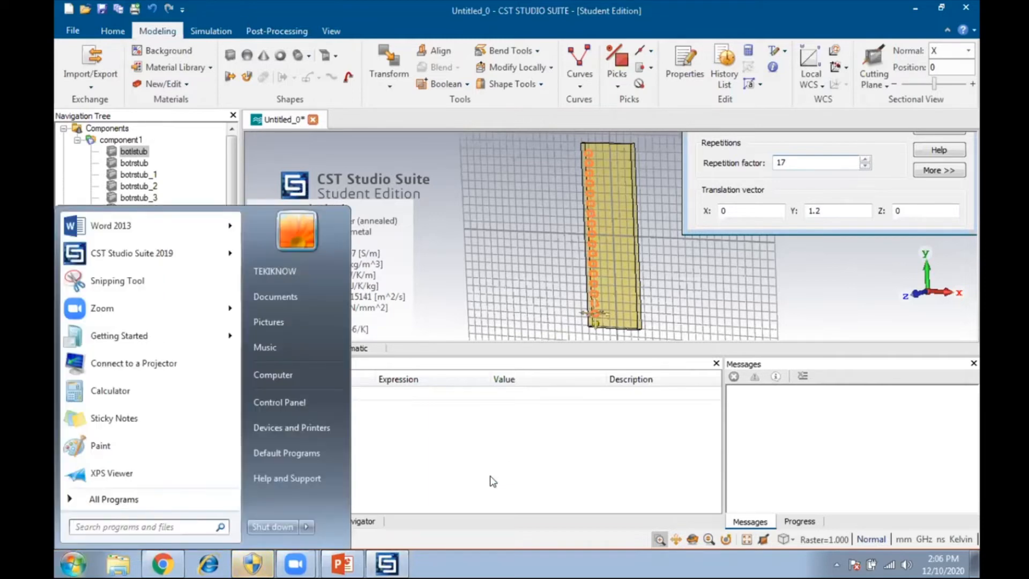
pyautogui.click(514, 450)
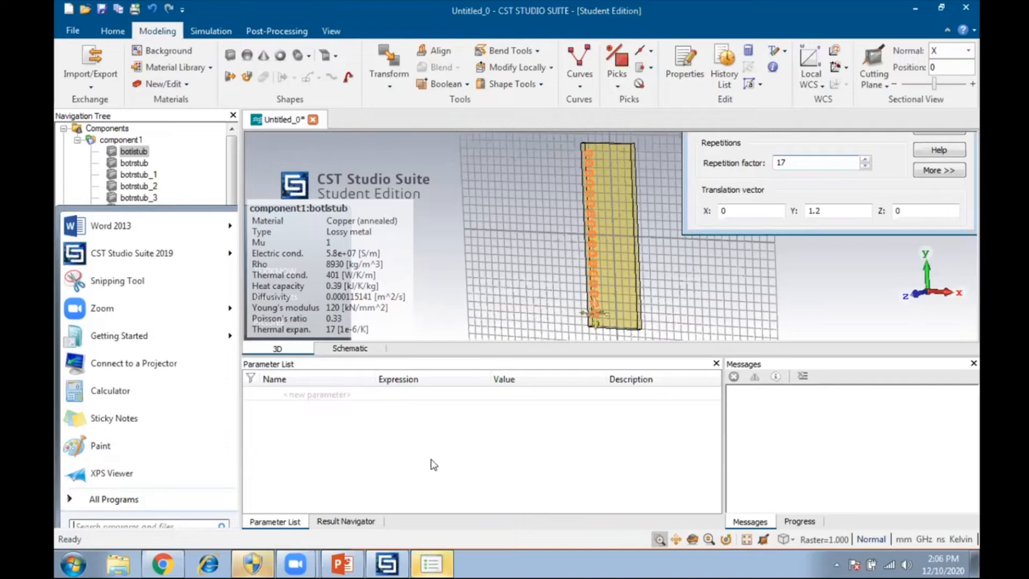
pyautogui.rightClick(431, 564)
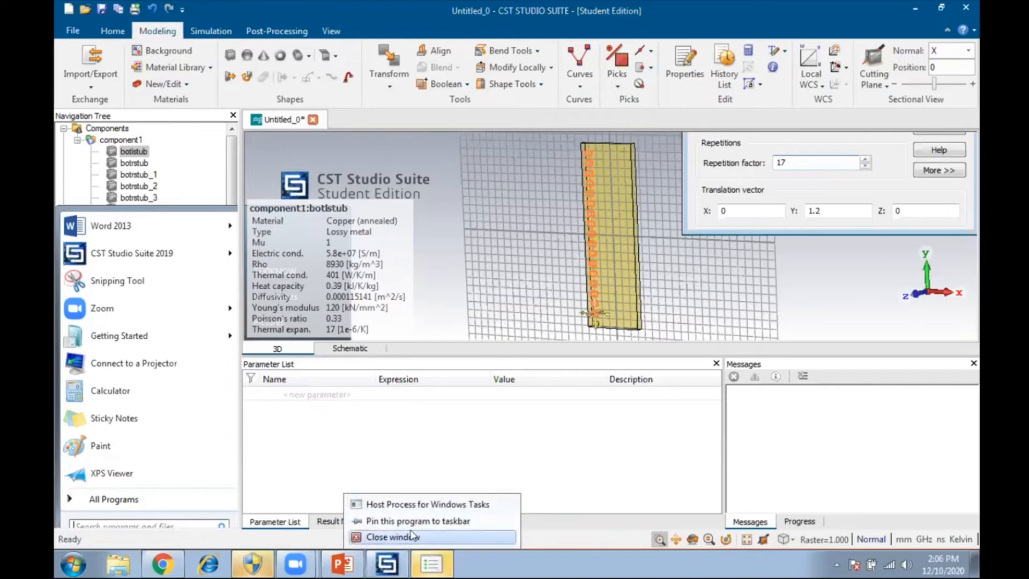
pyautogui.click(391, 536)
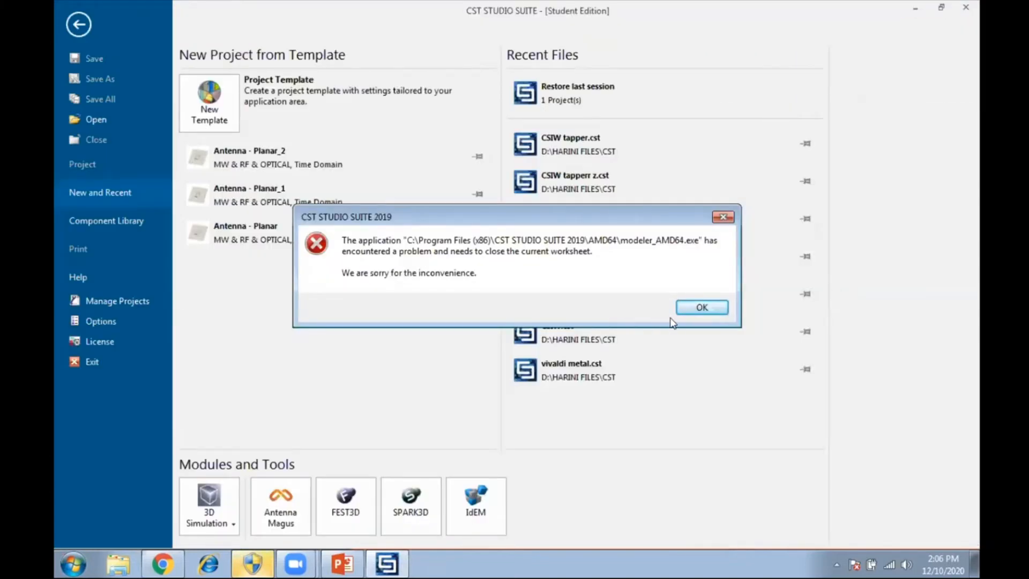
# - Dismiss the crash message and try to restore the last session's project
pyautogui.click(702, 307)
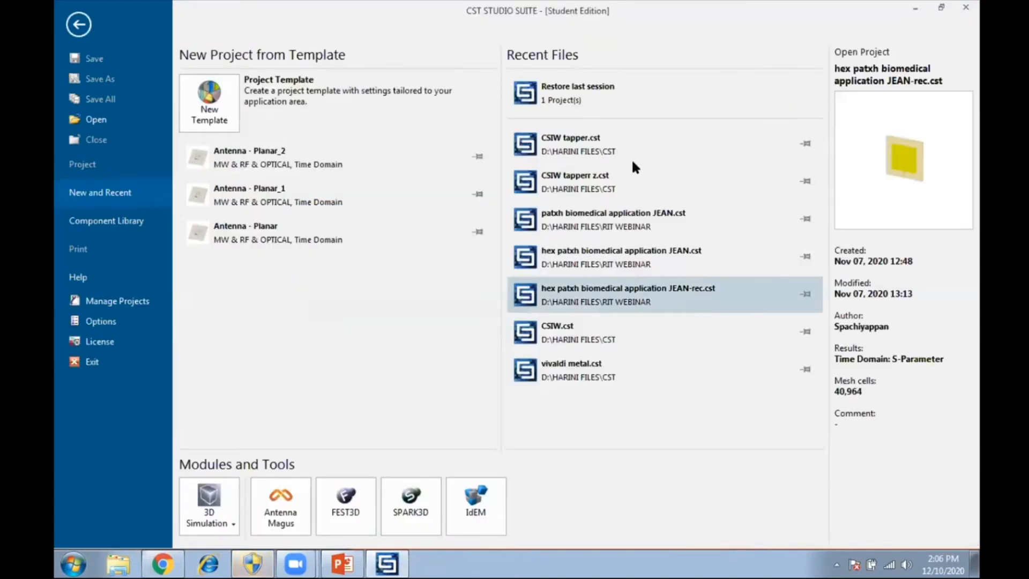
pyautogui.click(592, 95)
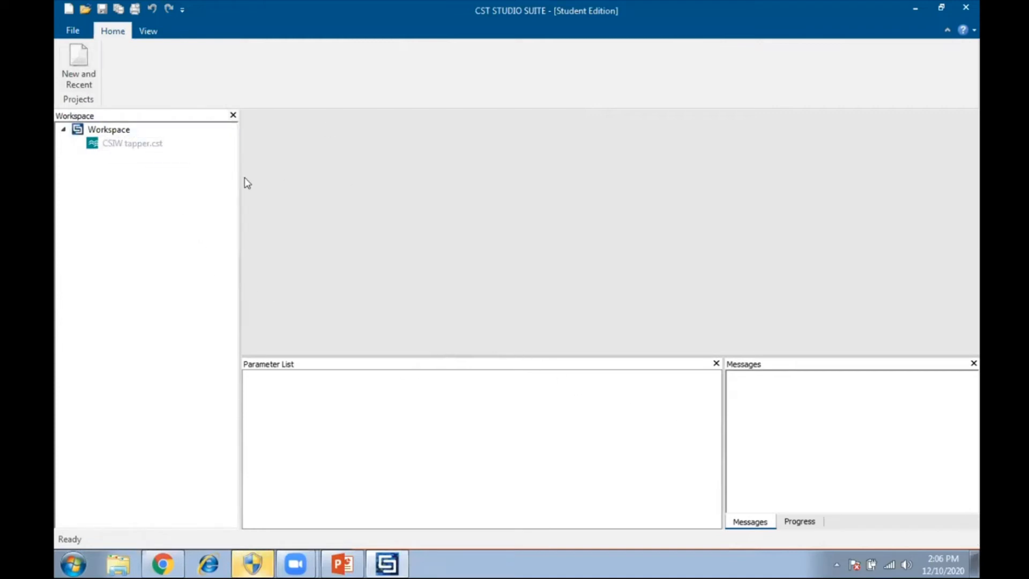
pyautogui.click(87, 75)
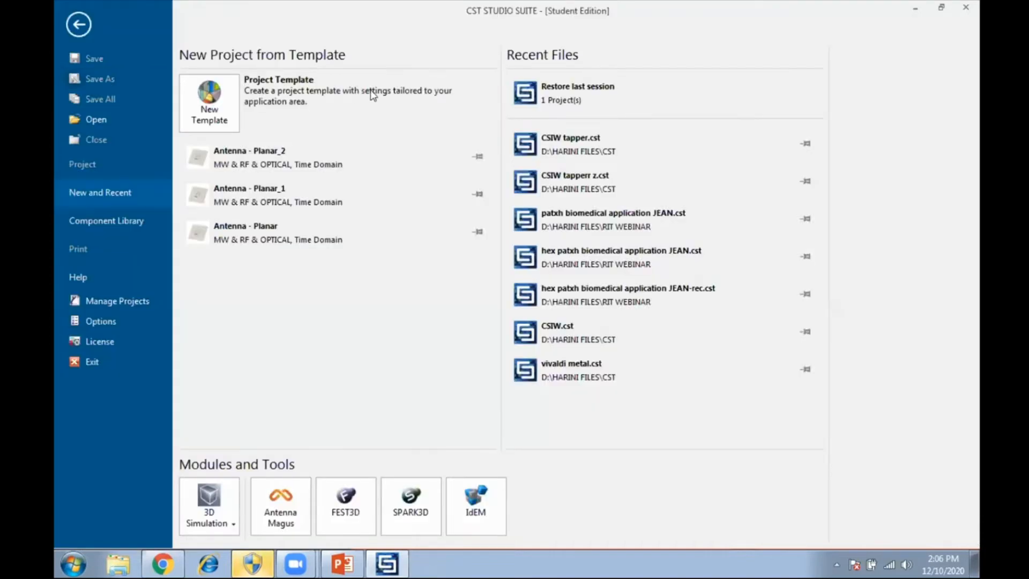
pyautogui.click(557, 100)
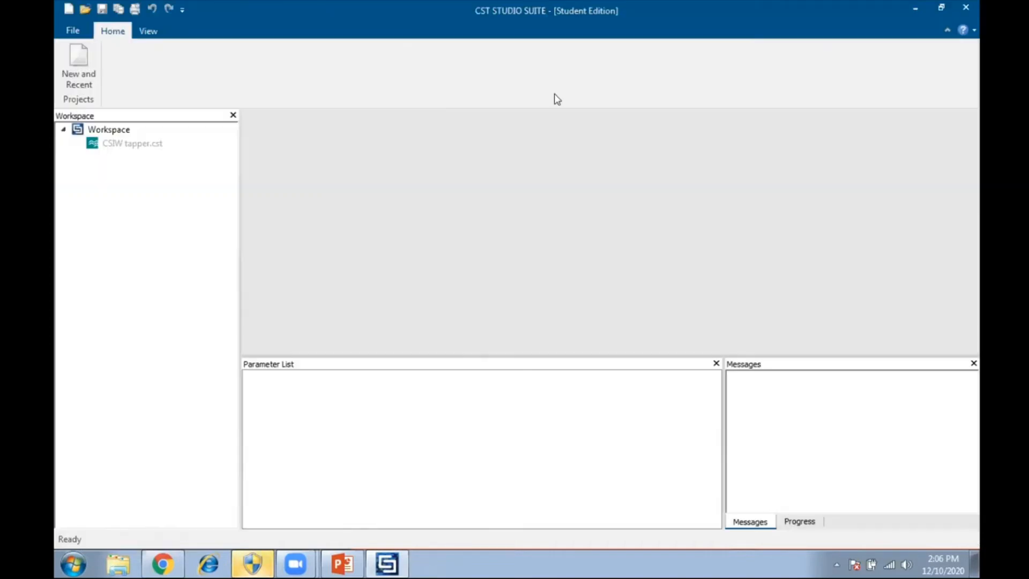
pyautogui.click(87, 75)
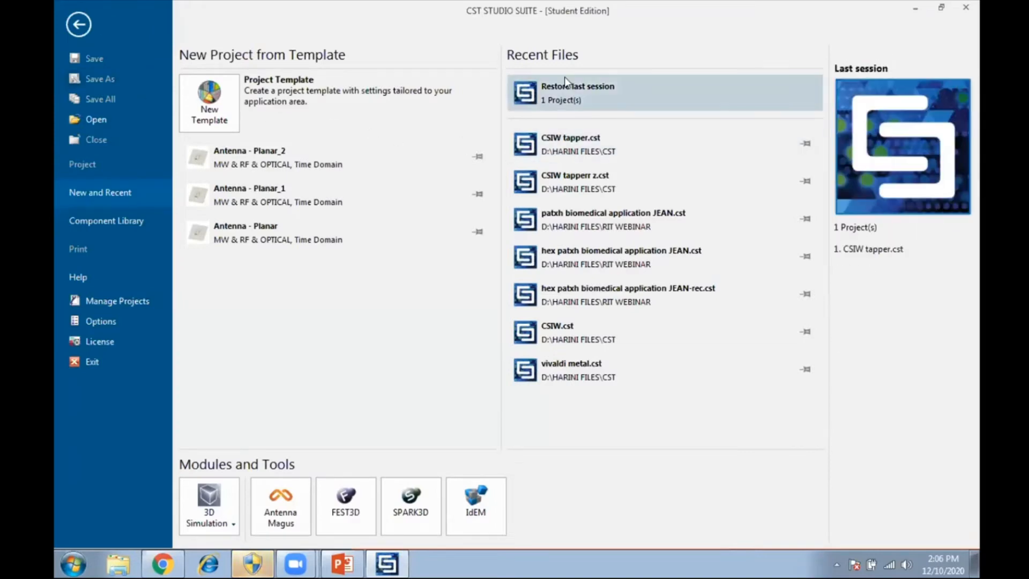
pyautogui.click(570, 94)
pyautogui.doubleClick(125, 130)
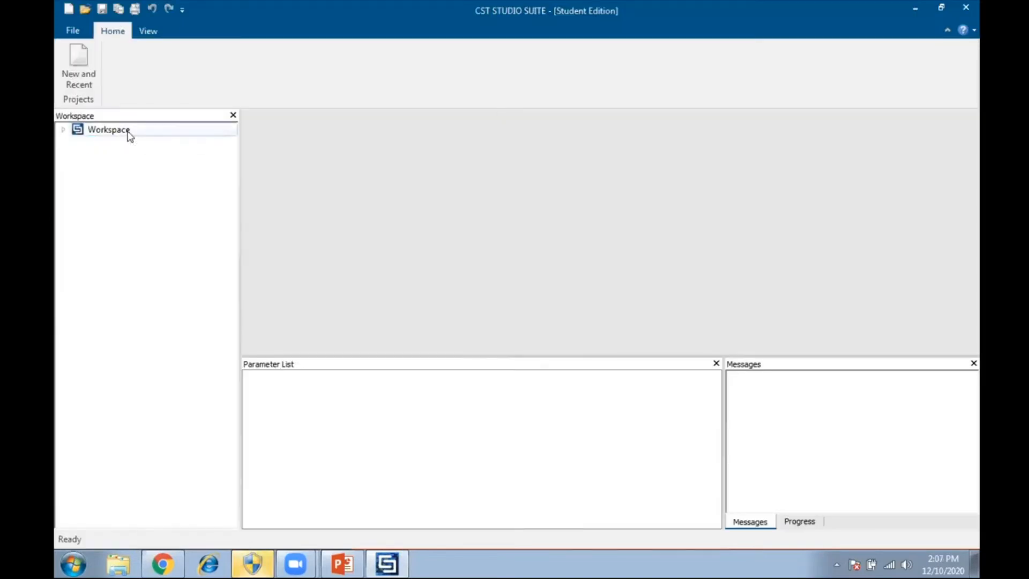
pyautogui.click(78, 78)
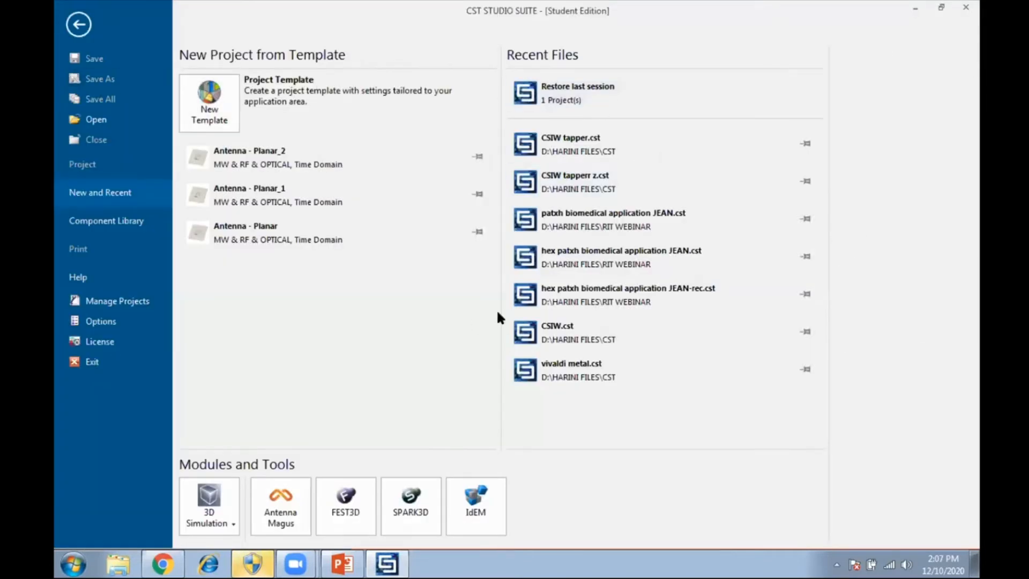
pyautogui.click(602, 110)
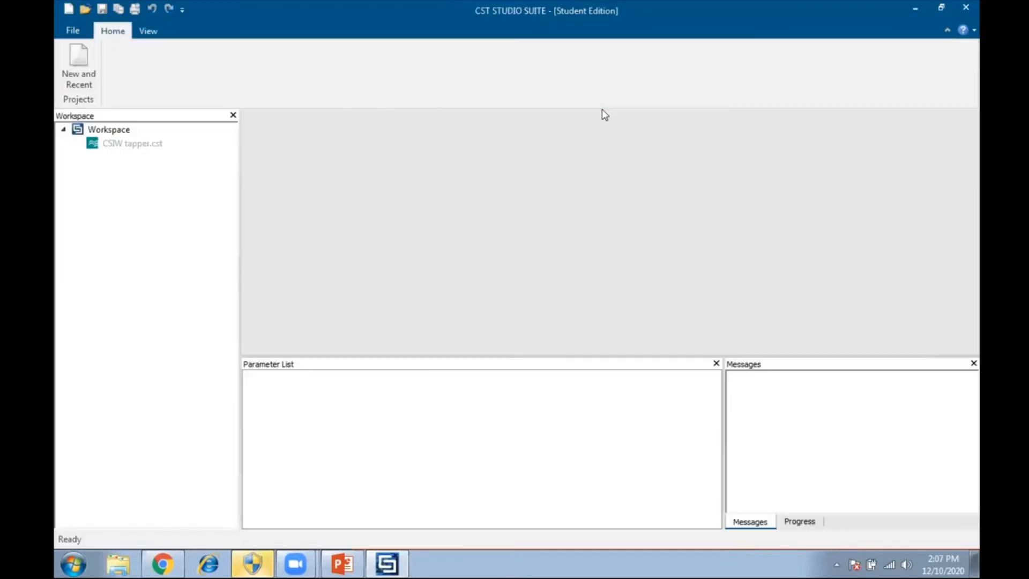
# - Open the recent project CSIW tapper.cst
pyautogui.moveTo(386, 562)
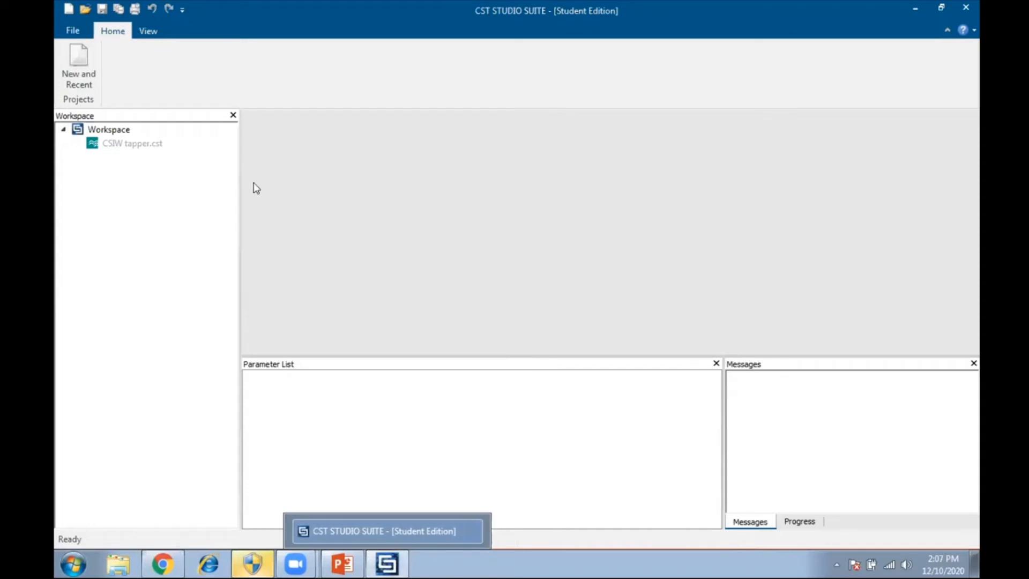
pyautogui.click(77, 72)
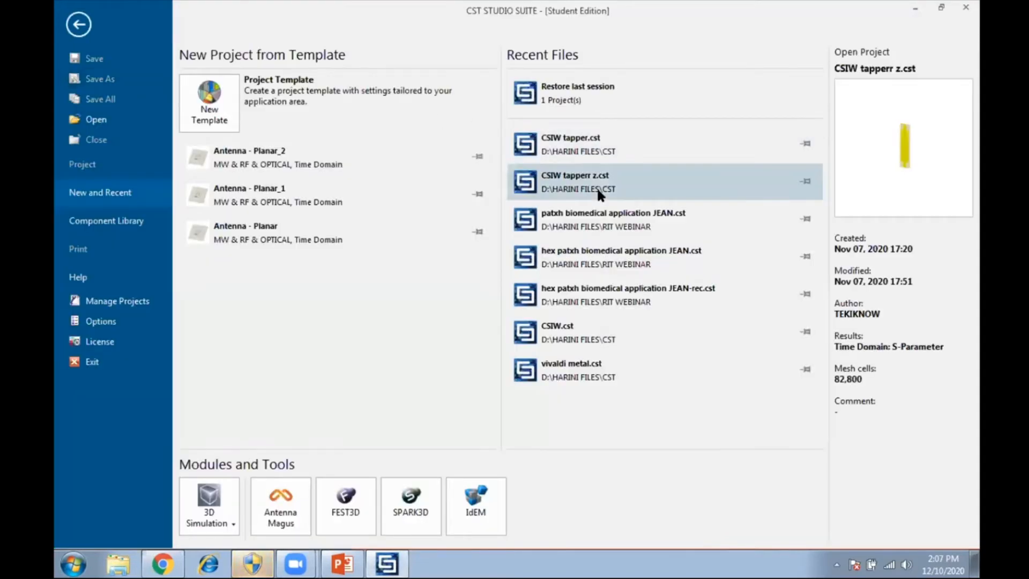
pyautogui.click(595, 152)
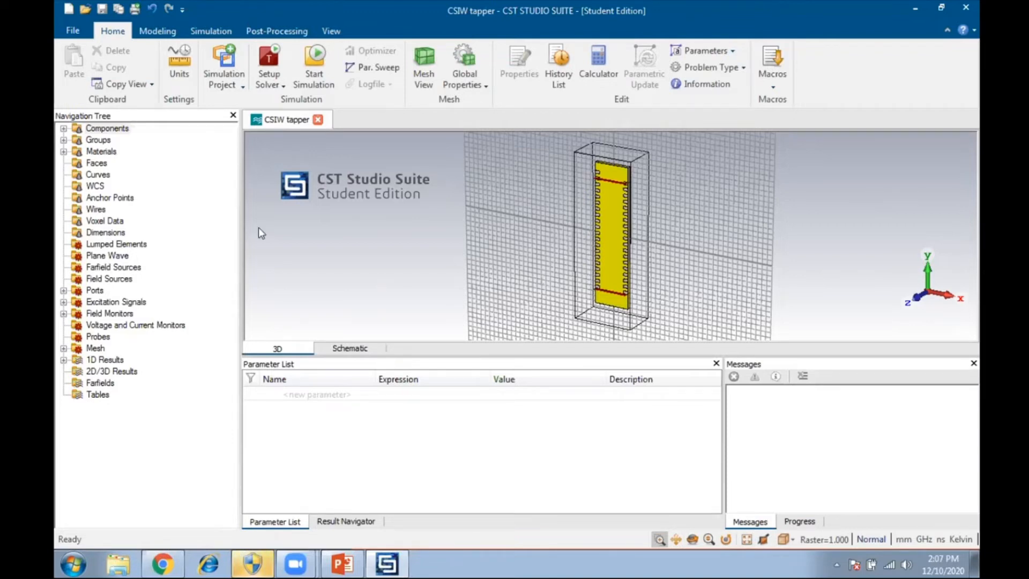
# - Expand component1 to show its solids, and check the project's modelling history list without changing it
pyautogui.click(64, 129)
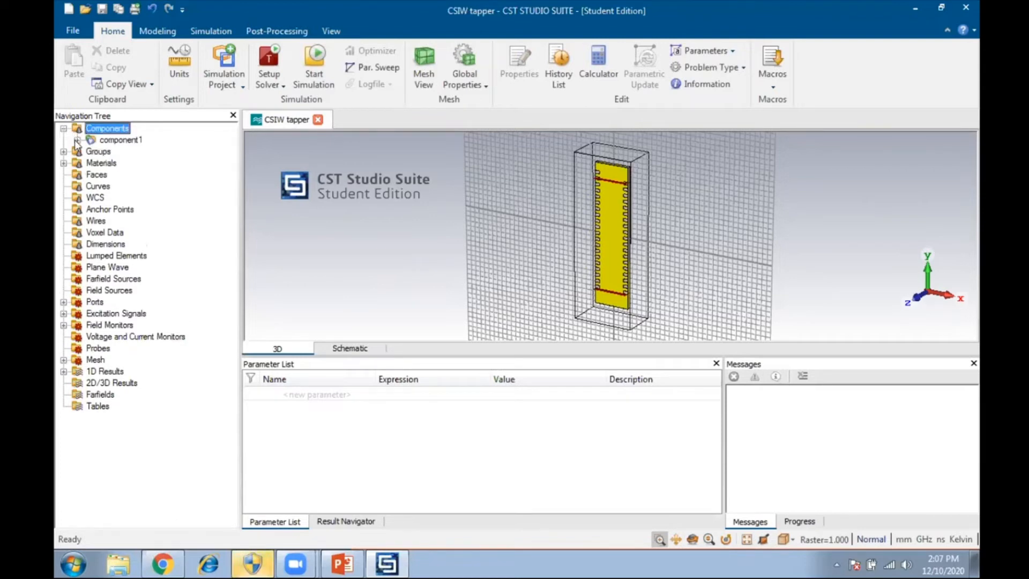
pyautogui.click(78, 140)
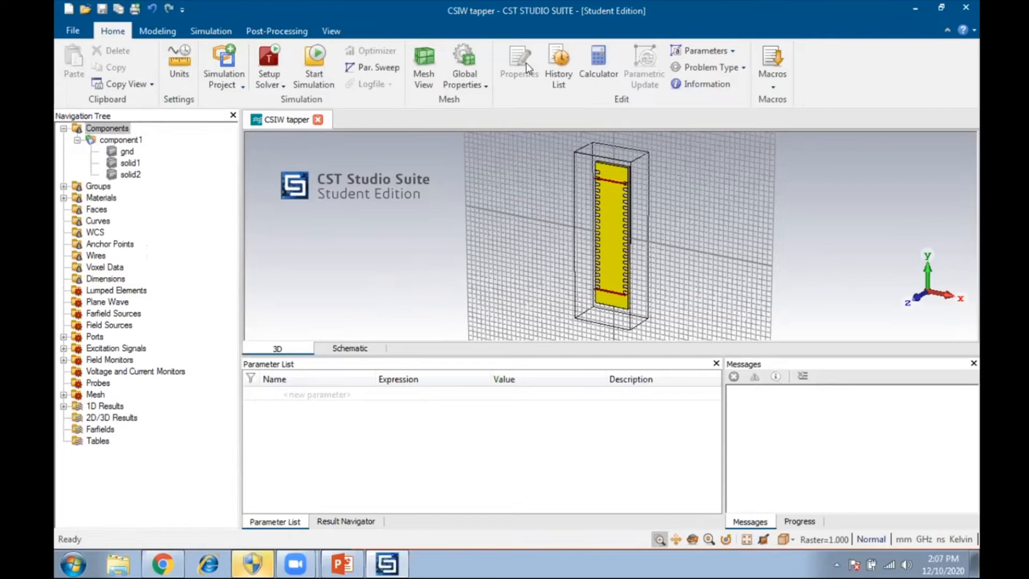
pyautogui.click(559, 73)
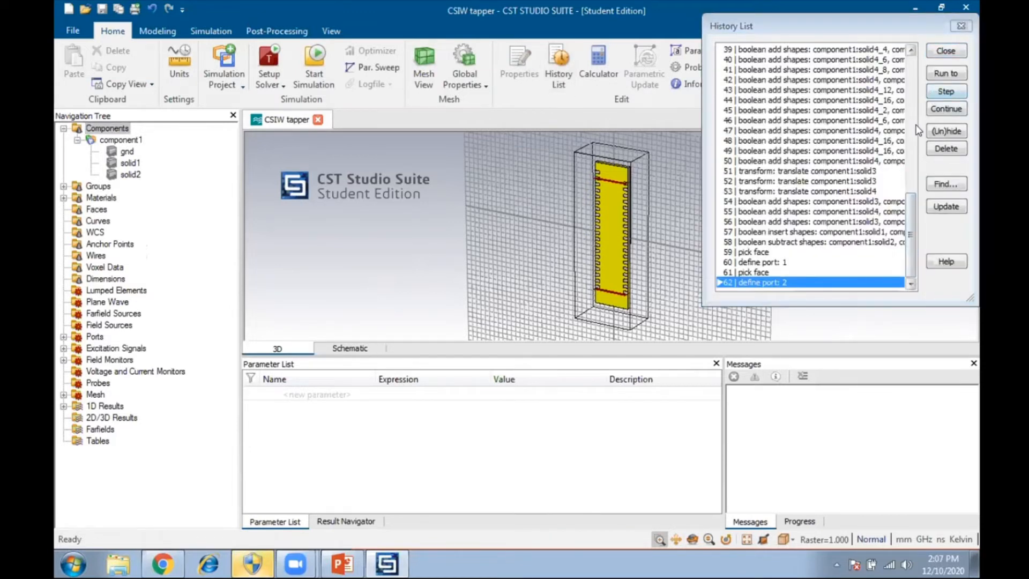
pyautogui.click(950, 52)
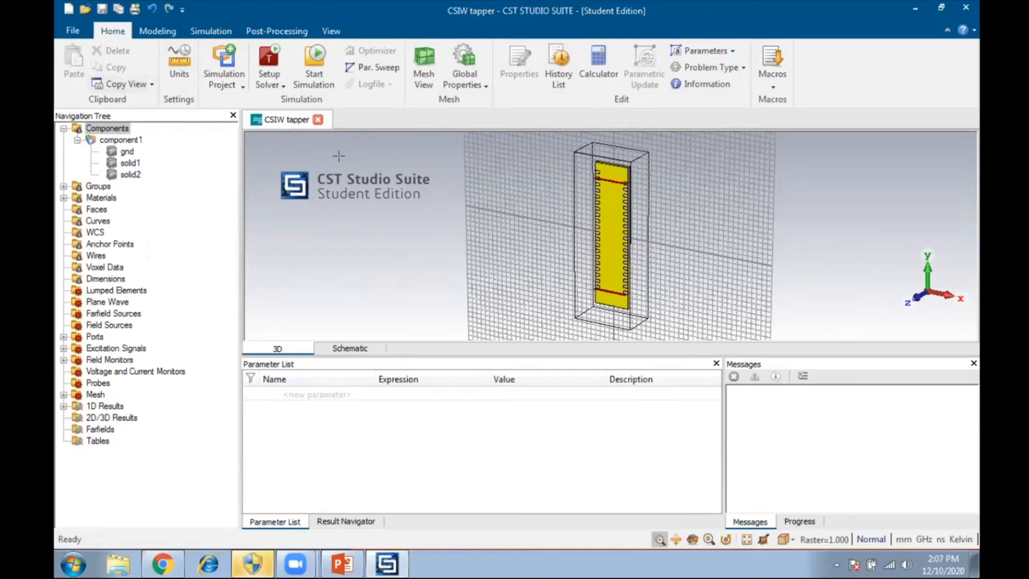
# - Save a copy of the project as CSIW tapper1 in the CST folder, keeping its results
pyautogui.click(68, 30)
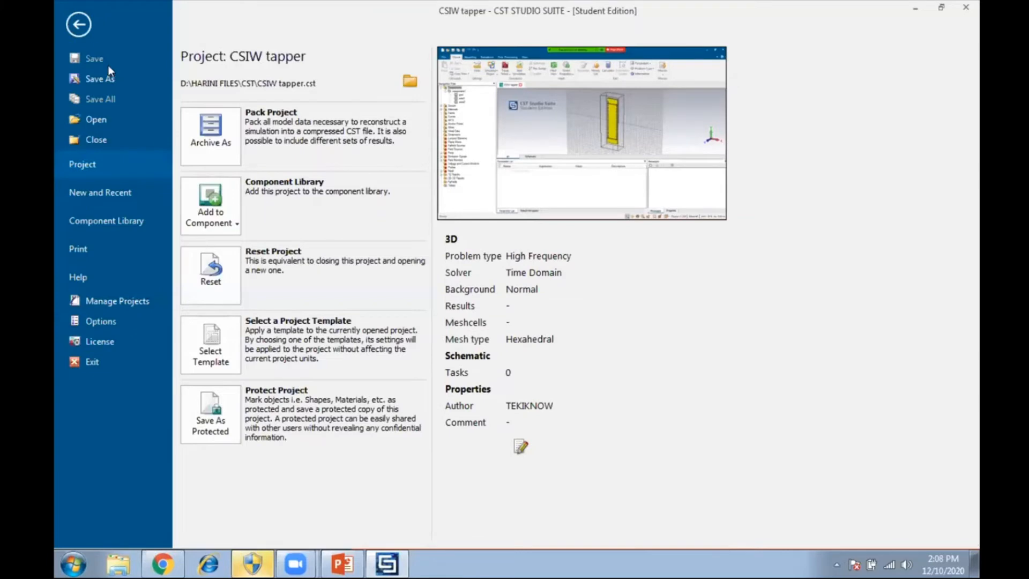
pyautogui.click(117, 83)
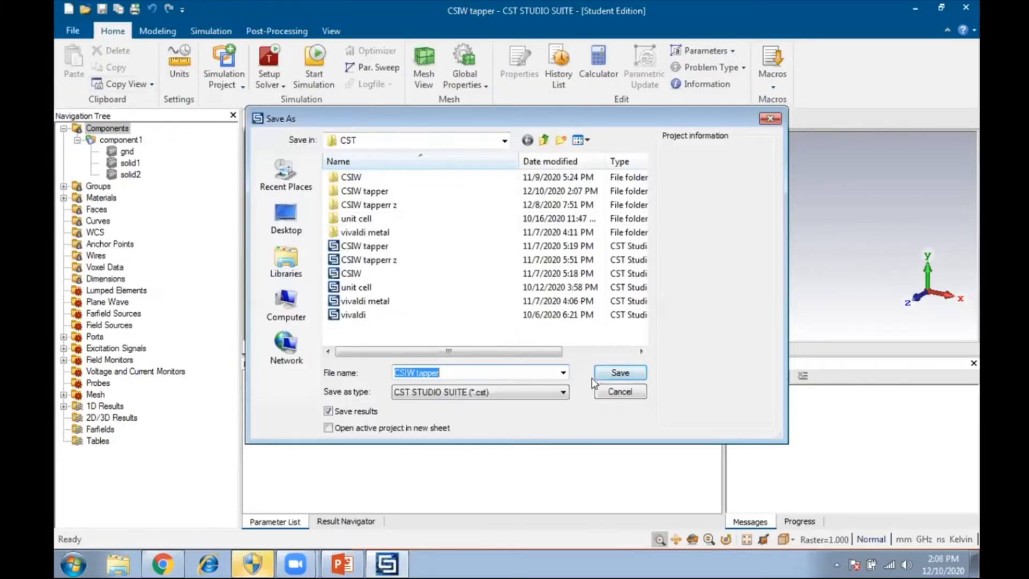
pyautogui.click(478, 374)
pyautogui.write('1')
pyautogui.click(609, 370)
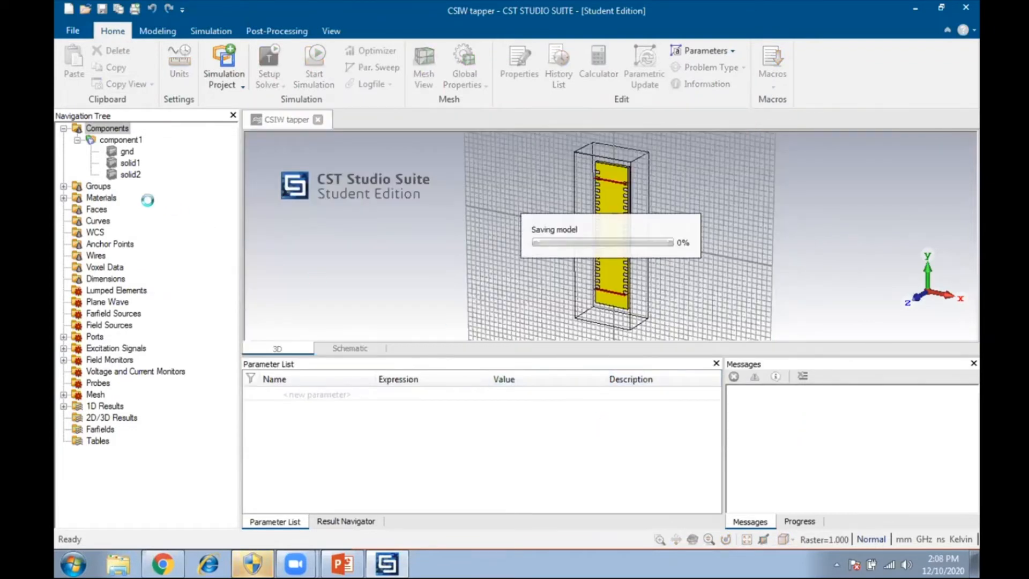
# - Check the material of solid1, and create a new project from the Antenna - Planar_2 template
pyautogui.click(131, 165)
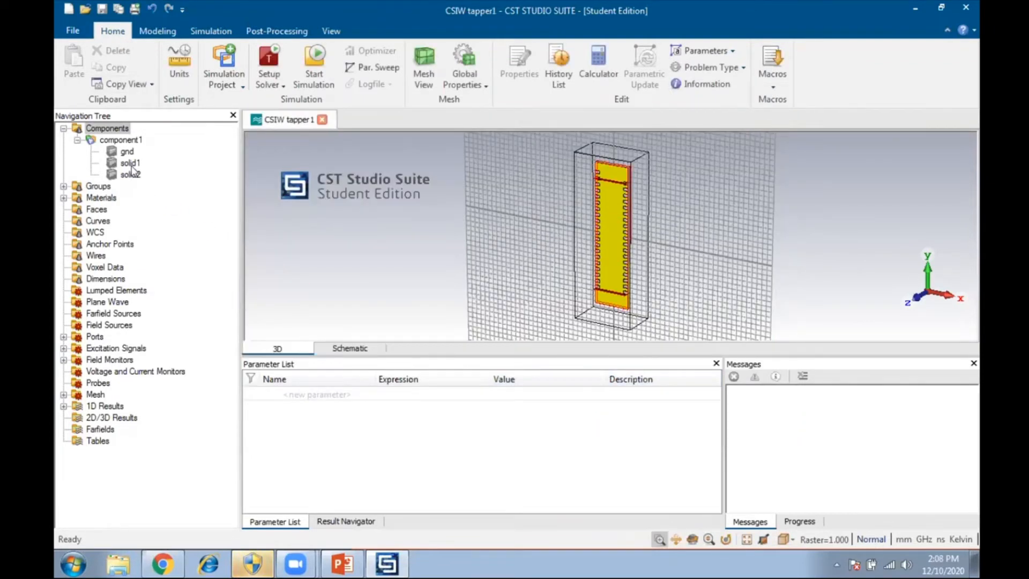
pyautogui.moveTo(134, 179)
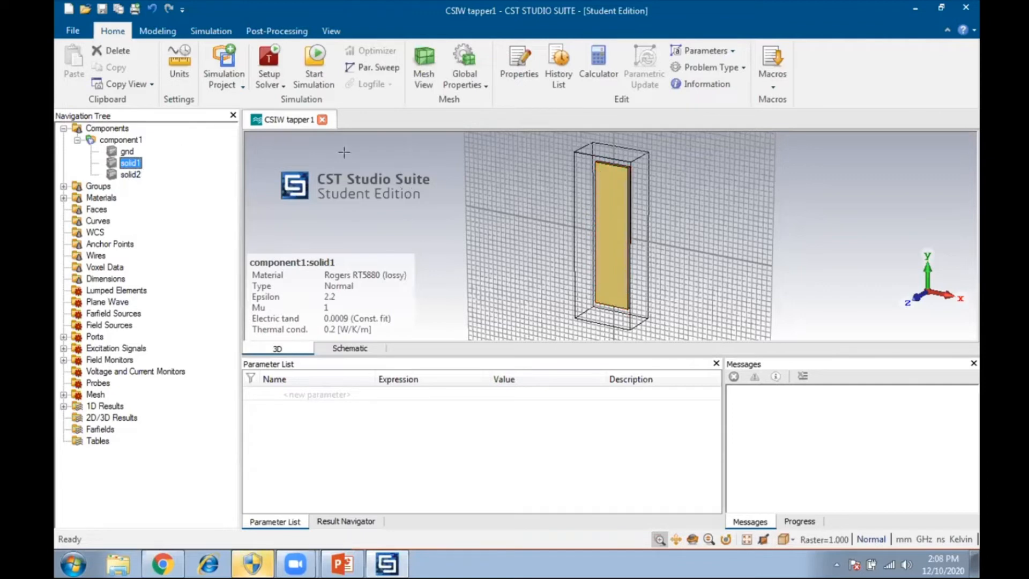
pyautogui.click(73, 31)
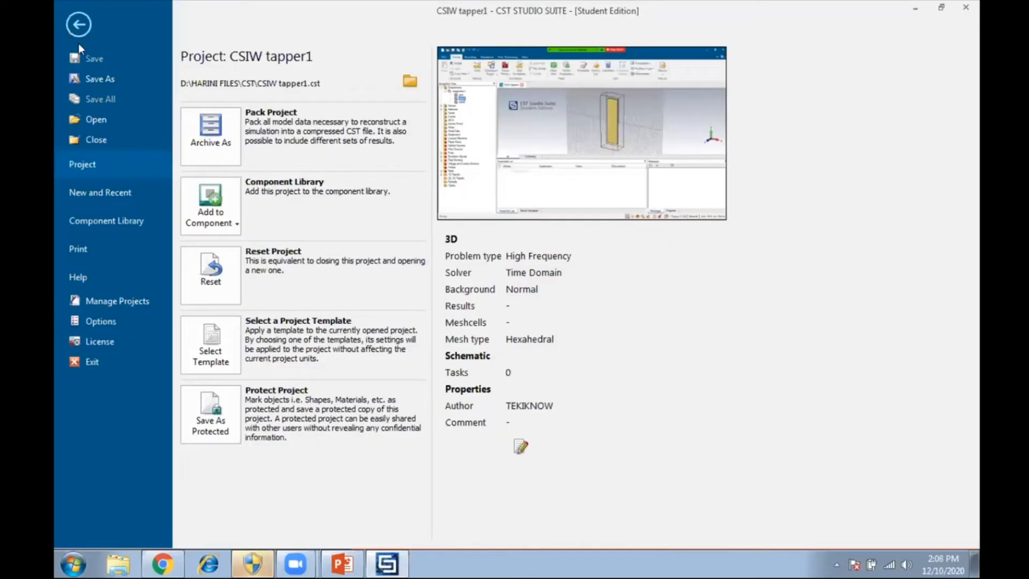
pyautogui.click(142, 190)
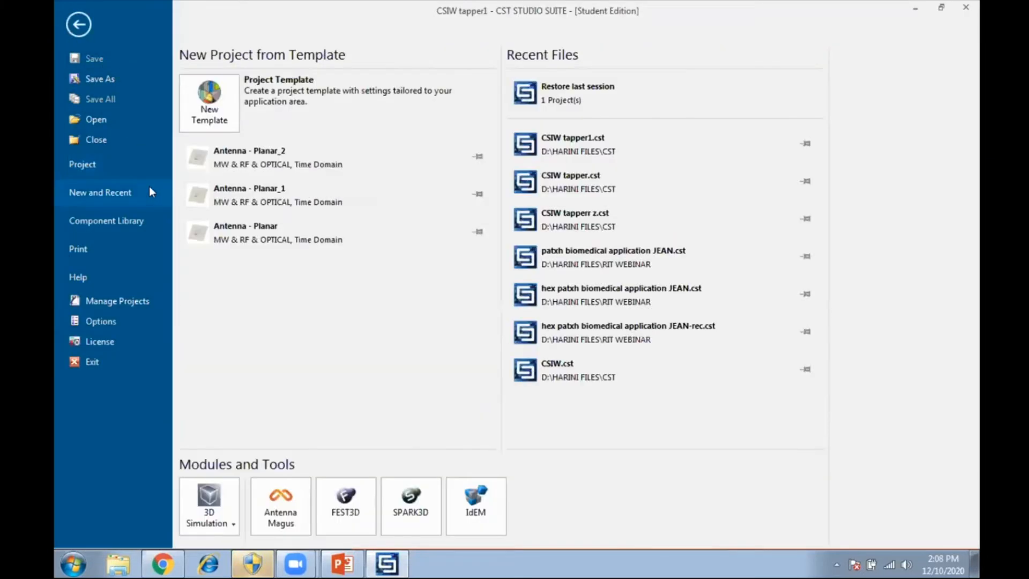
pyautogui.click(285, 149)
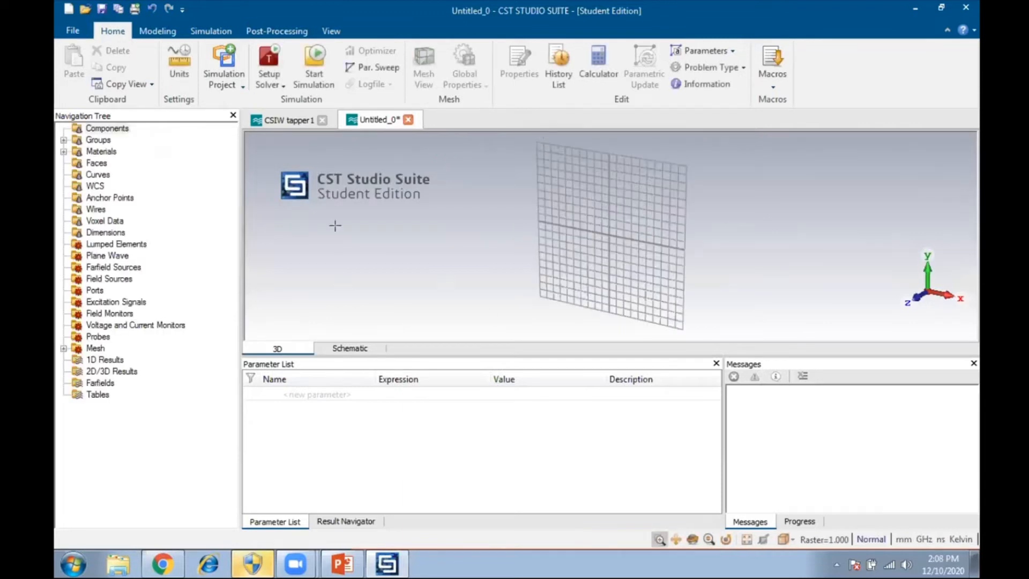
# - Begin a new brick named bot and set its X range from -3.5 to 3.5
pyautogui.click(161, 30)
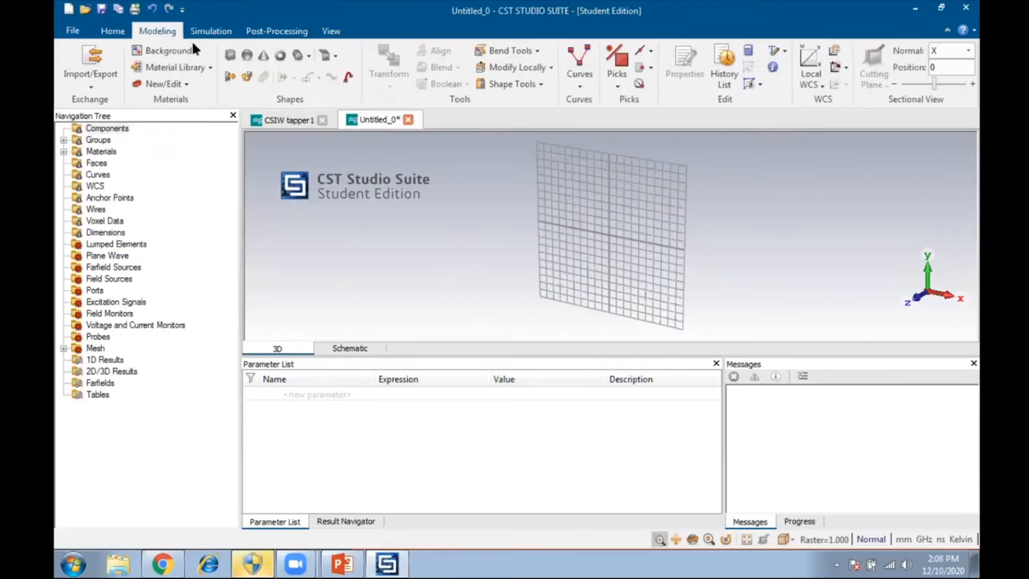
pyautogui.click(229, 55)
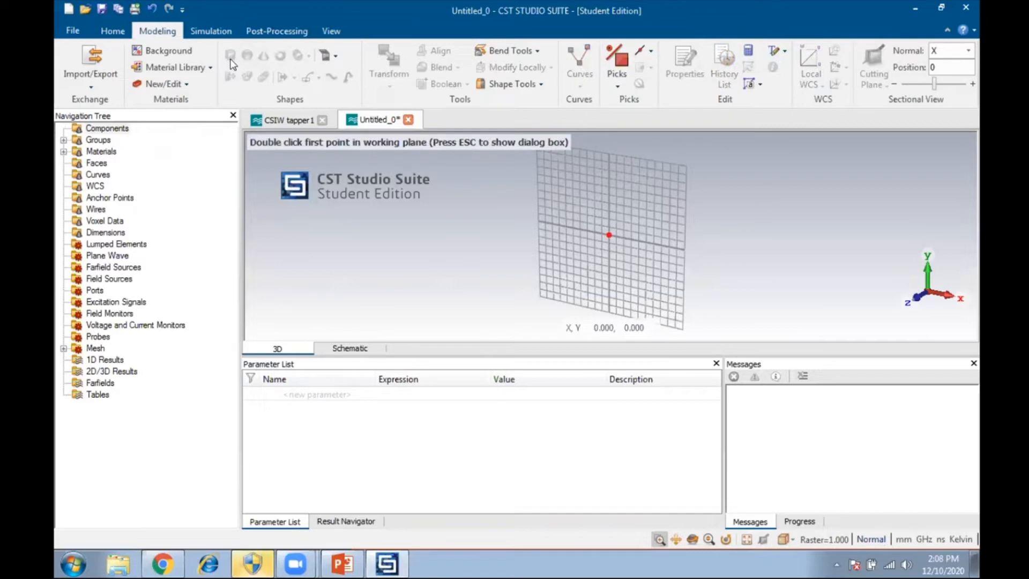
pyautogui.press('Escape')
pyautogui.press('BackSpace')
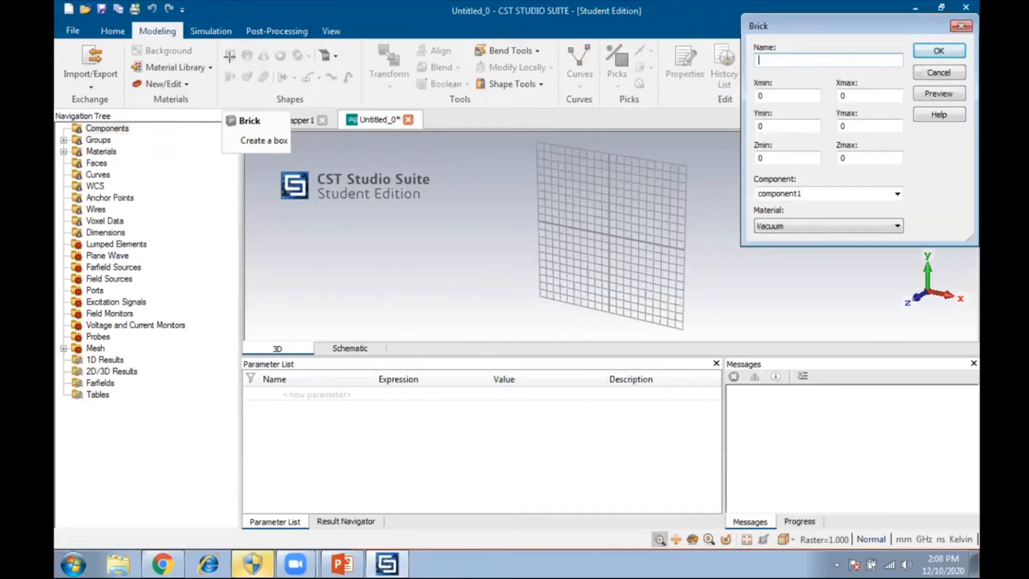
pyautogui.write('bo')
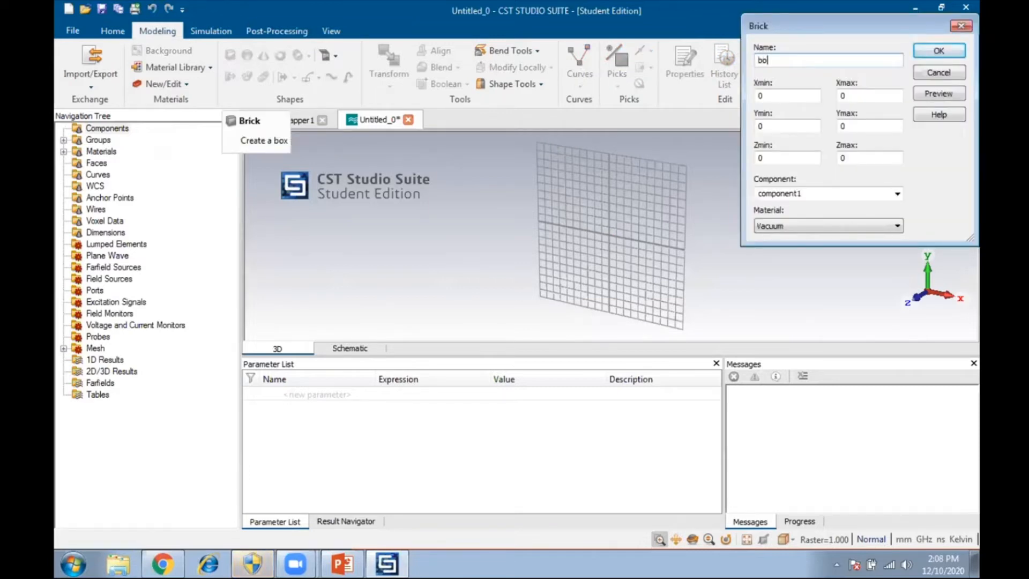
pyautogui.write('t')
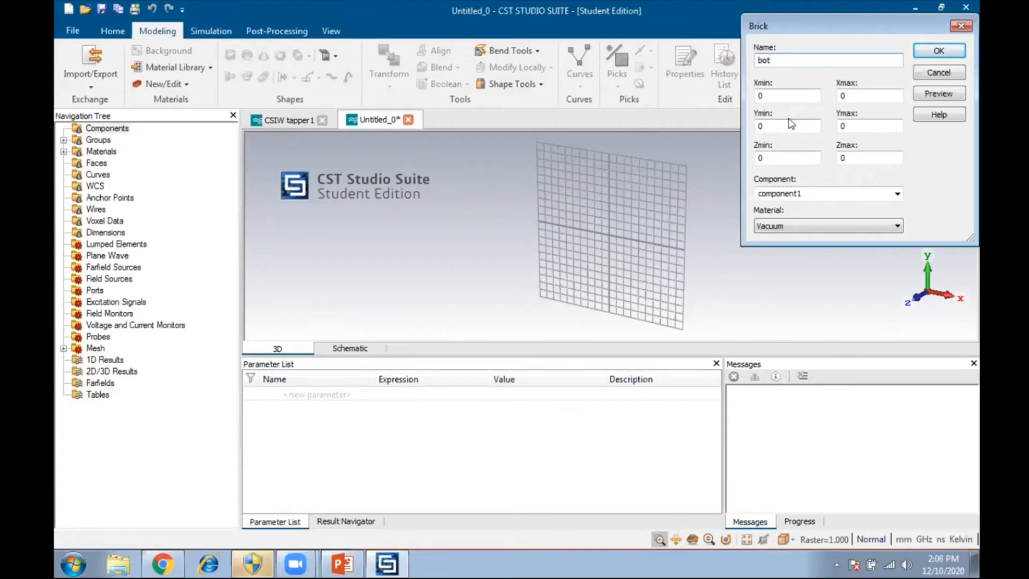
pyautogui.click(789, 94)
pyautogui.write('-')
pyautogui.write('3.5')
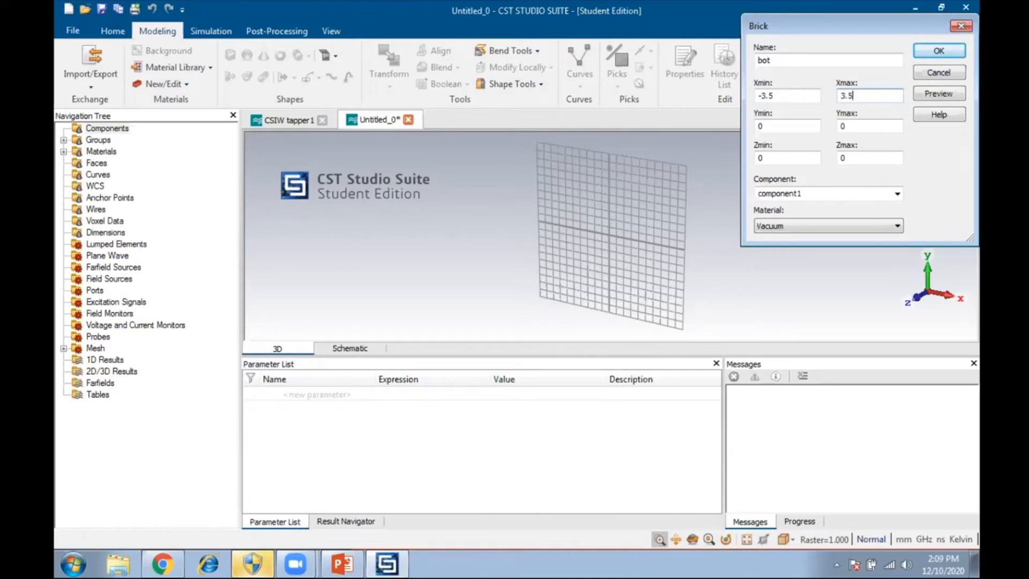
# - Set the bot brick's Y range from -11 to 11 and its Zmax to 0.035
pyautogui.click(780, 124)
pyautogui.write('-11')
pyautogui.click(854, 126)
pyautogui.write('11')
pyautogui.click(849, 157)
pyautogui.write('.035')
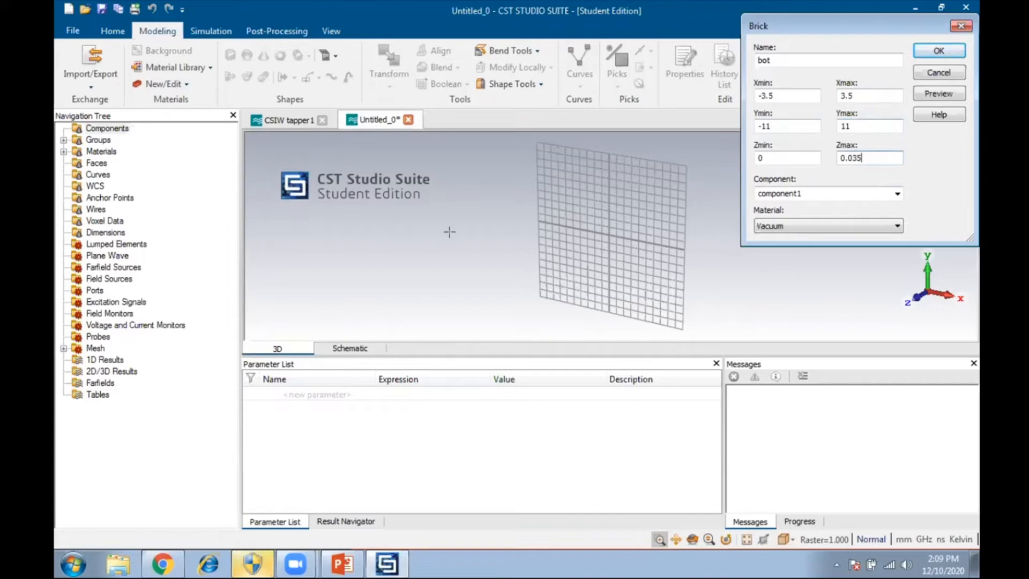
# - Load Copper (annealed) from the material library for the bot brick, preview the shape and create it
pyautogui.click(836, 226)
pyautogui.click(816, 249)
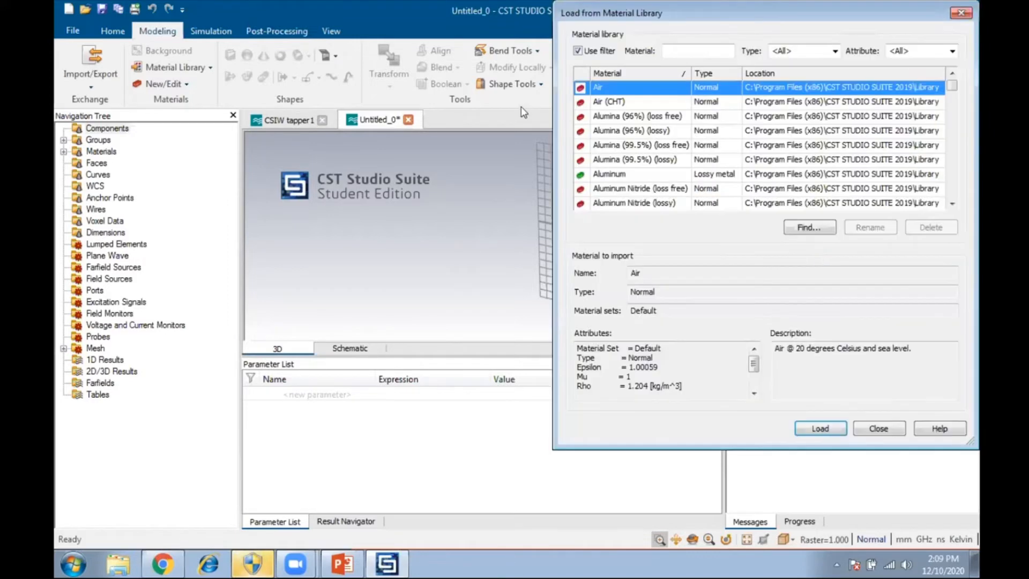
pyautogui.click(650, 146)
pyautogui.press('c')
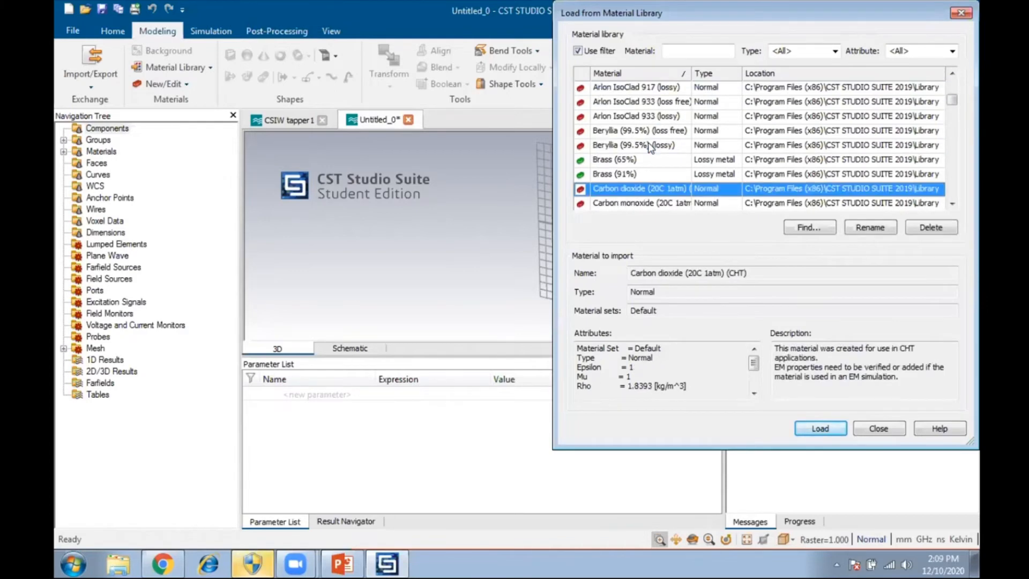
pyautogui.scroll(-2, 859, 173)
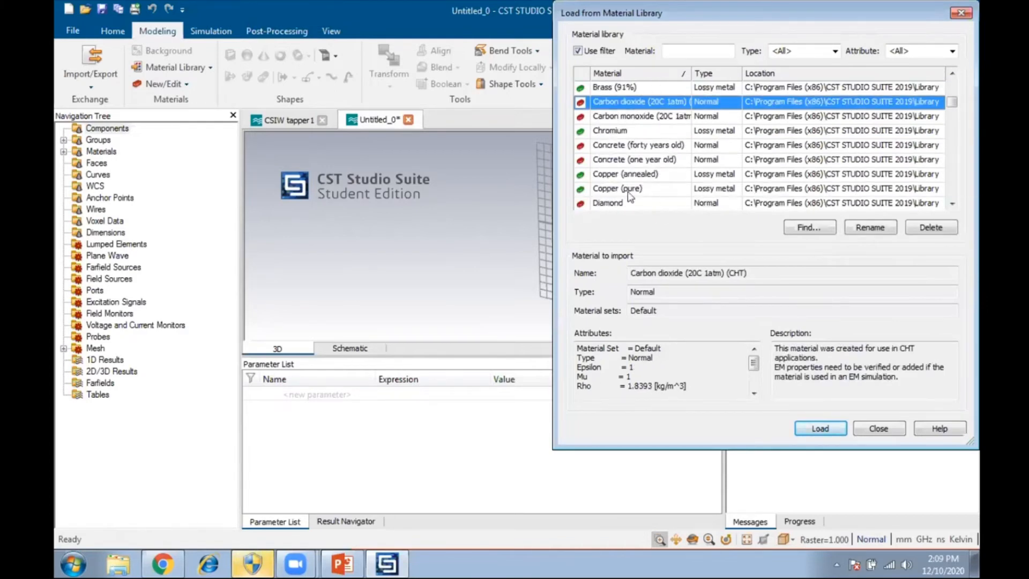
pyautogui.click(630, 175)
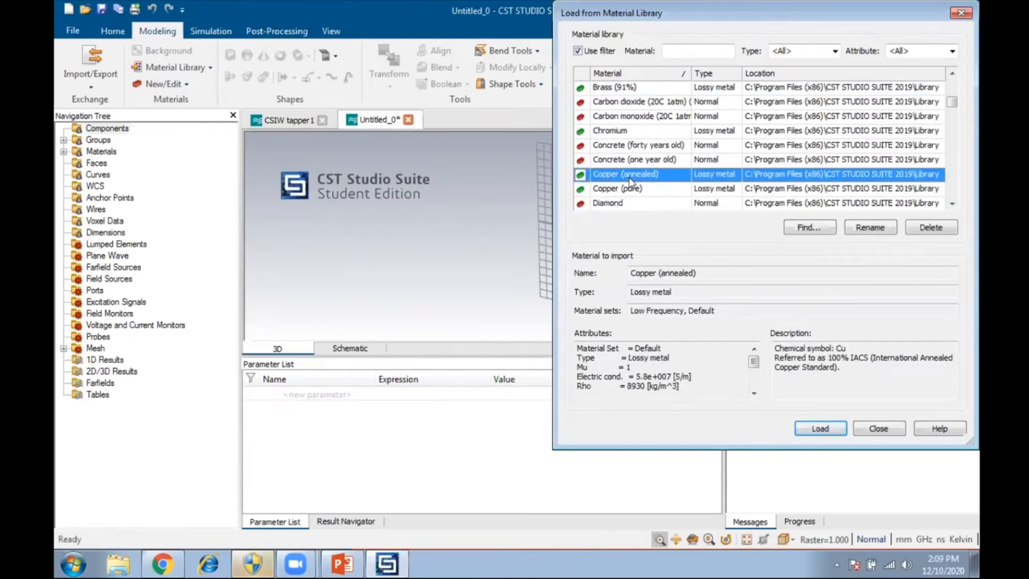
pyautogui.click(830, 432)
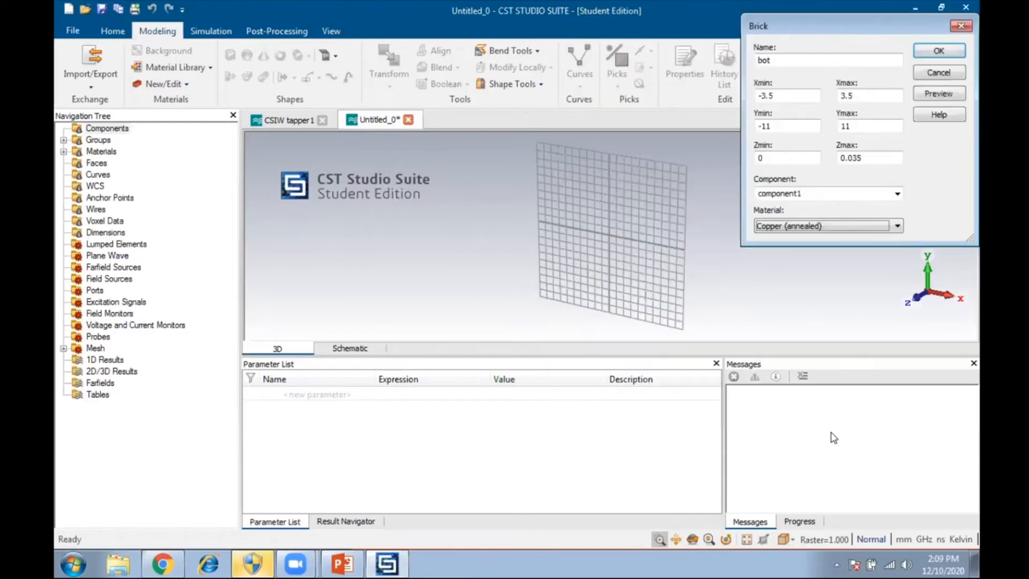
pyautogui.click(939, 93)
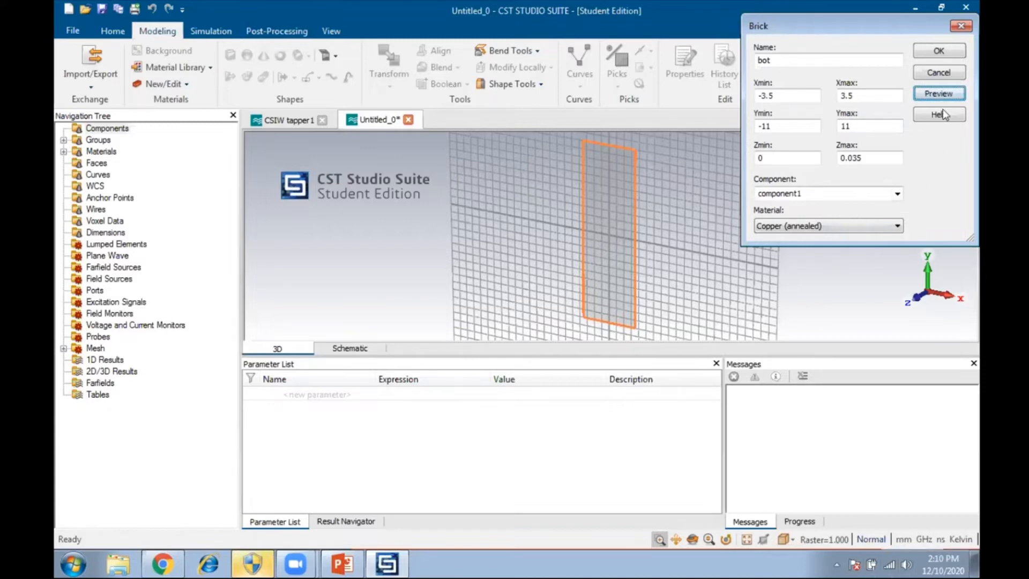
pyautogui.click(940, 51)
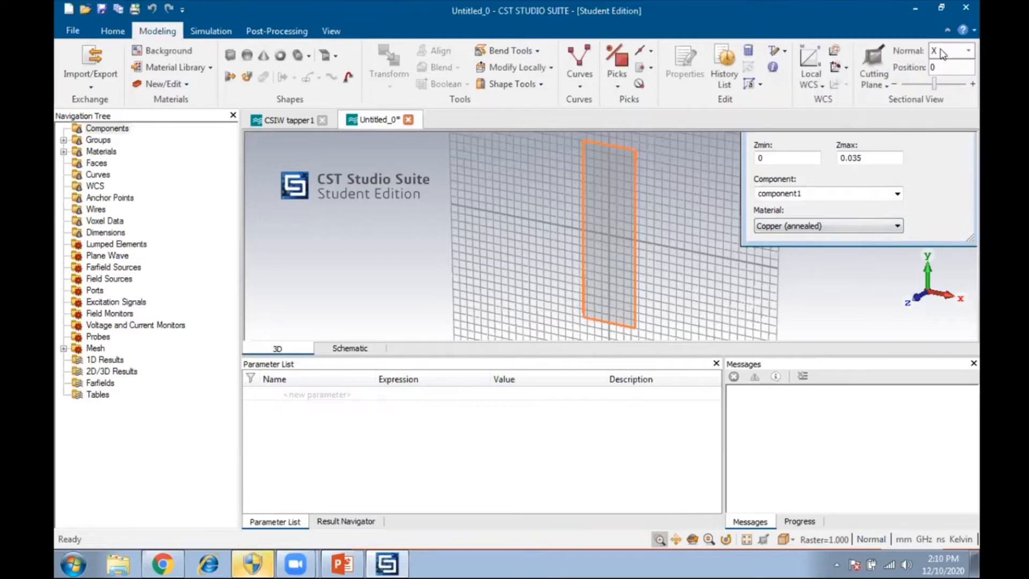
# - Begin a second brick named subs and set its X range from -3.5 to 3.5
pyautogui.click(229, 54)
pyautogui.press('Escape')
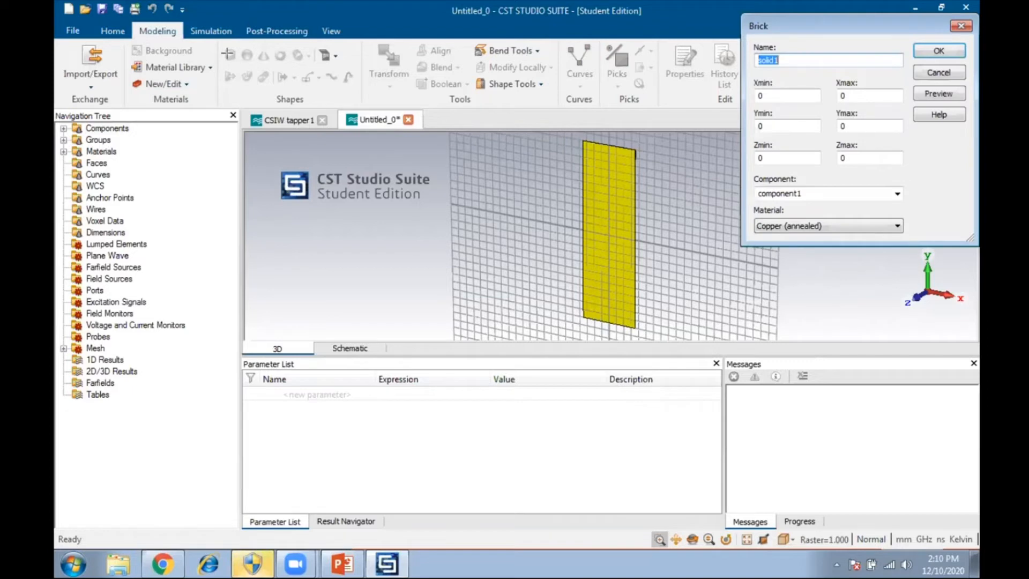
pyautogui.write('subs')
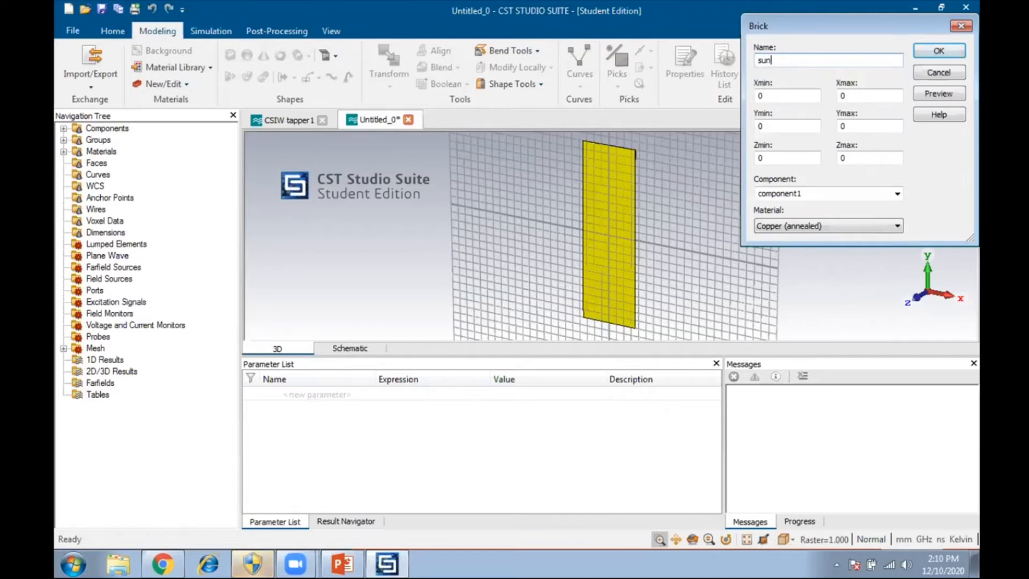
pyautogui.write('t')
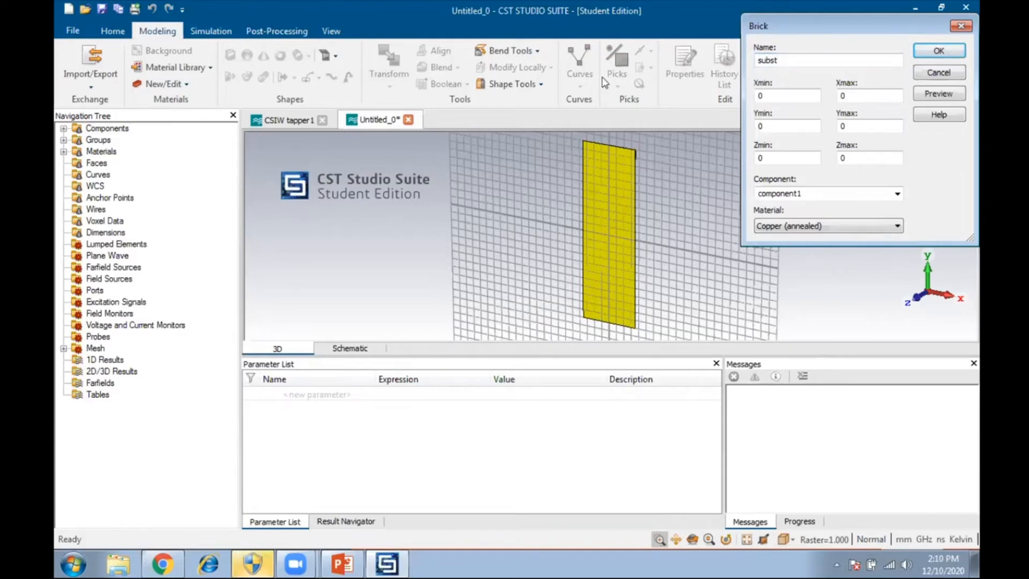
pyautogui.write('ion')
pyautogui.press('BackSpace')
pyautogui.press('BackSpace')
pyautogui.click(773, 96)
pyautogui.write('-3.5')
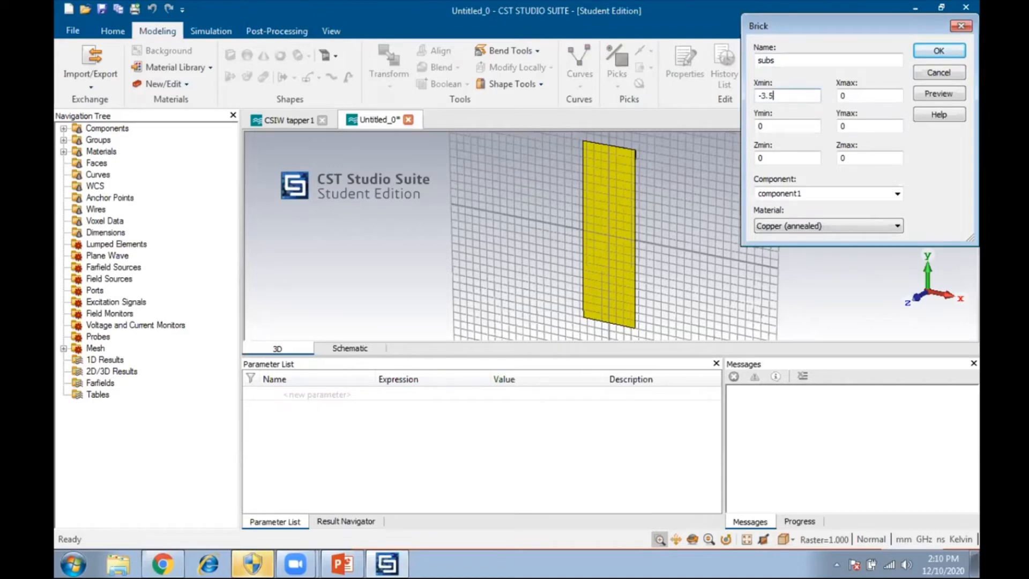
pyautogui.doubleClick(865, 98)
pyautogui.press('BackSpace')
pyautogui.write('3.5')
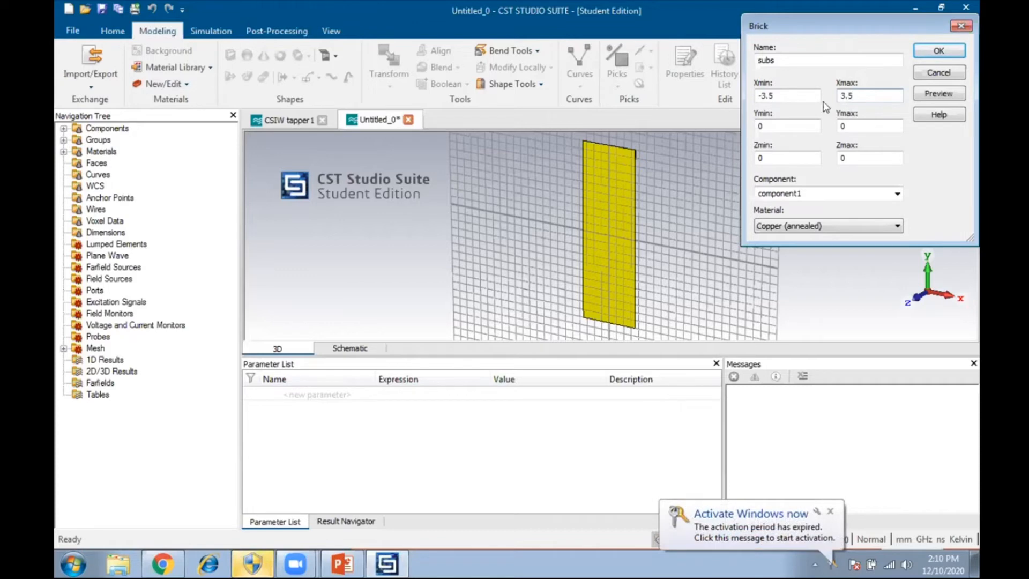
# - Set the subs brick's Y range from -11 to 11 and its Z range from 0.035 to 0.835
pyautogui.doubleClick(786, 126)
pyautogui.write('-11')
pyautogui.doubleClick(859, 125)
pyautogui.write('121')
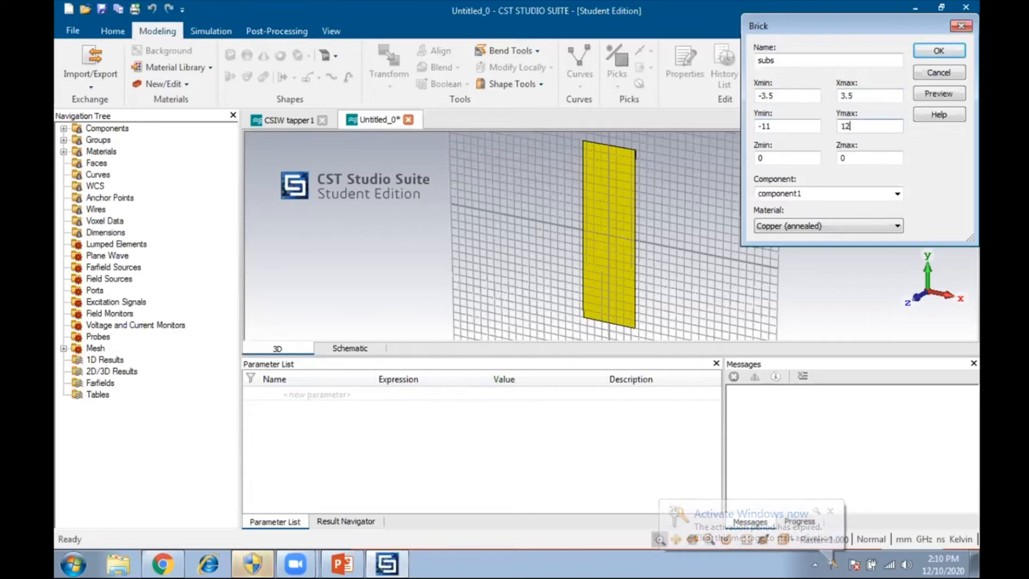
pyautogui.press('BackSpace')
pyautogui.write('1')
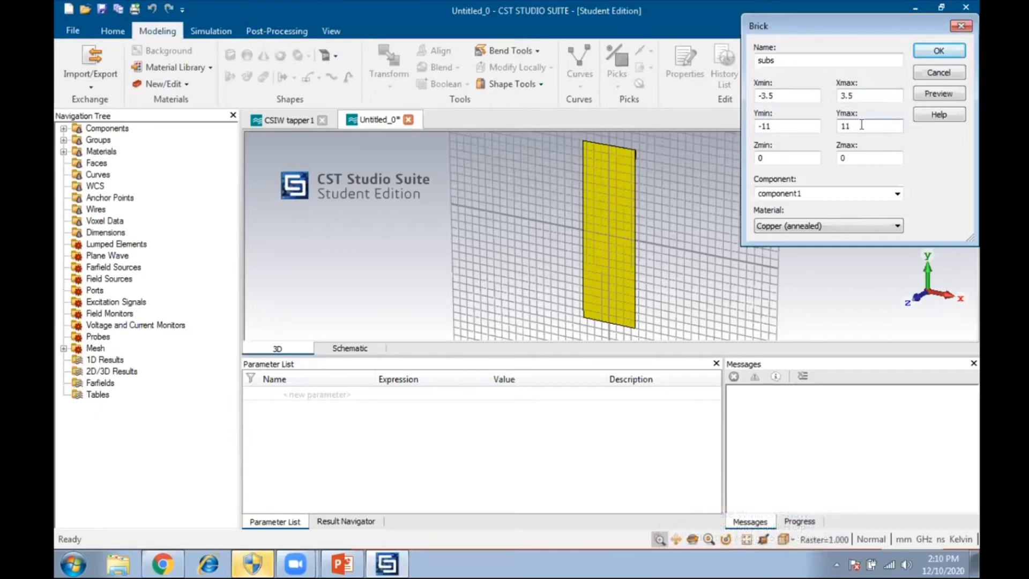
pyautogui.click(772, 158)
pyautogui.write('.035')
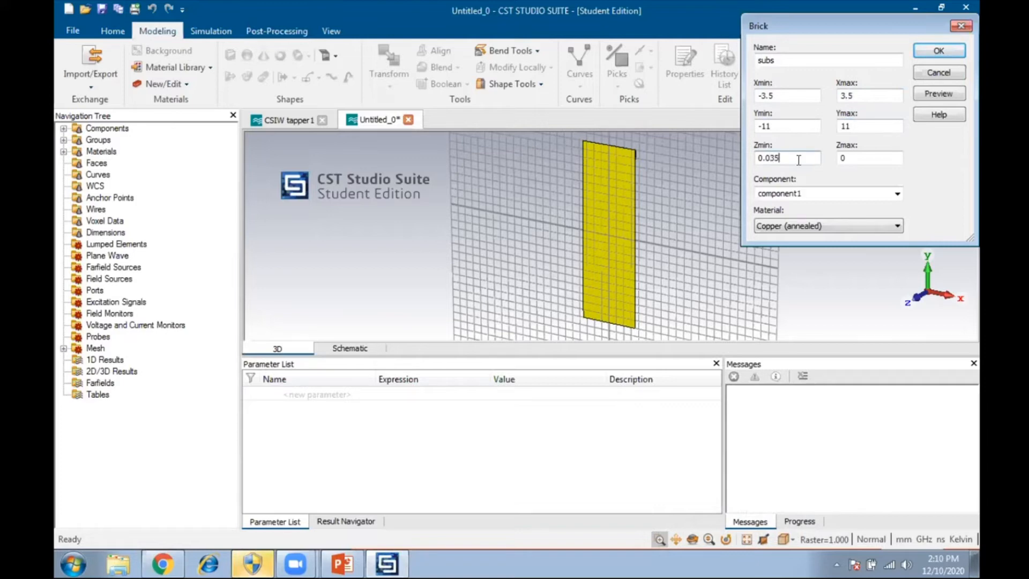
pyautogui.click(860, 158)
pyautogui.write('.835')
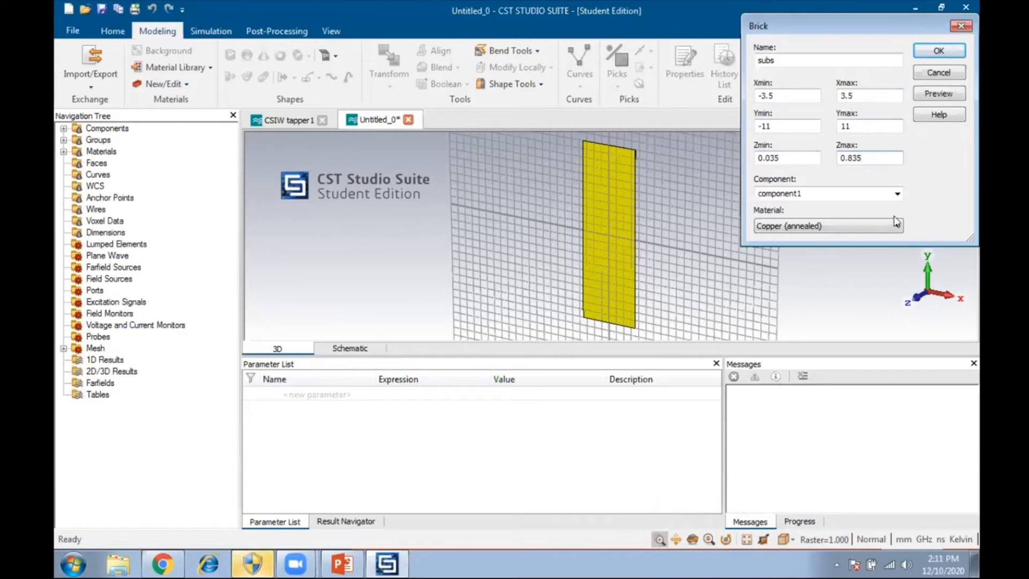
# - Load Rogers RT5880 (lossy) from the material library for the subs brick, preview the shape and create it
pyautogui.click(850, 224)
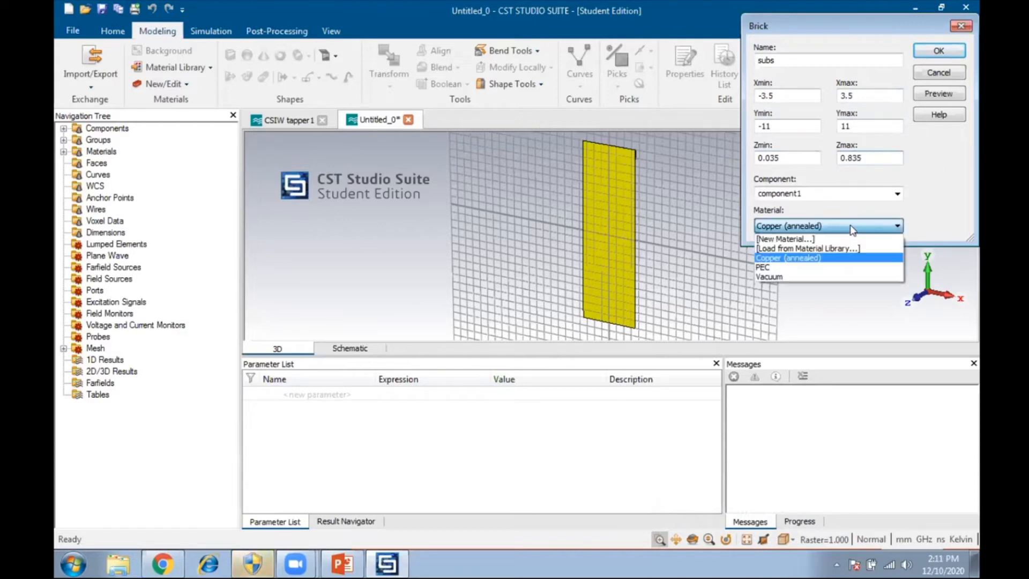
pyautogui.click(844, 244)
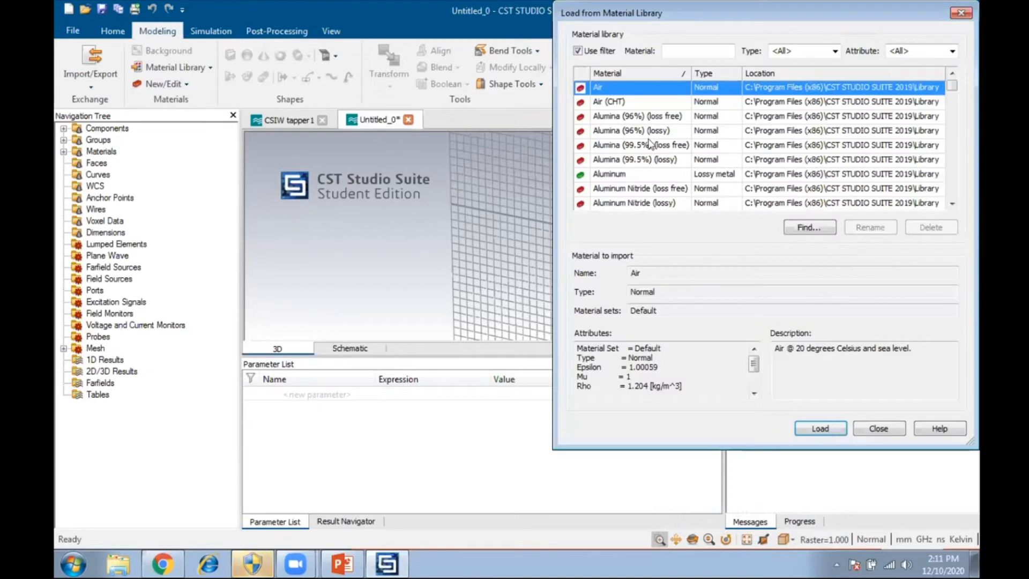
pyautogui.click(651, 158)
pyautogui.press('r')
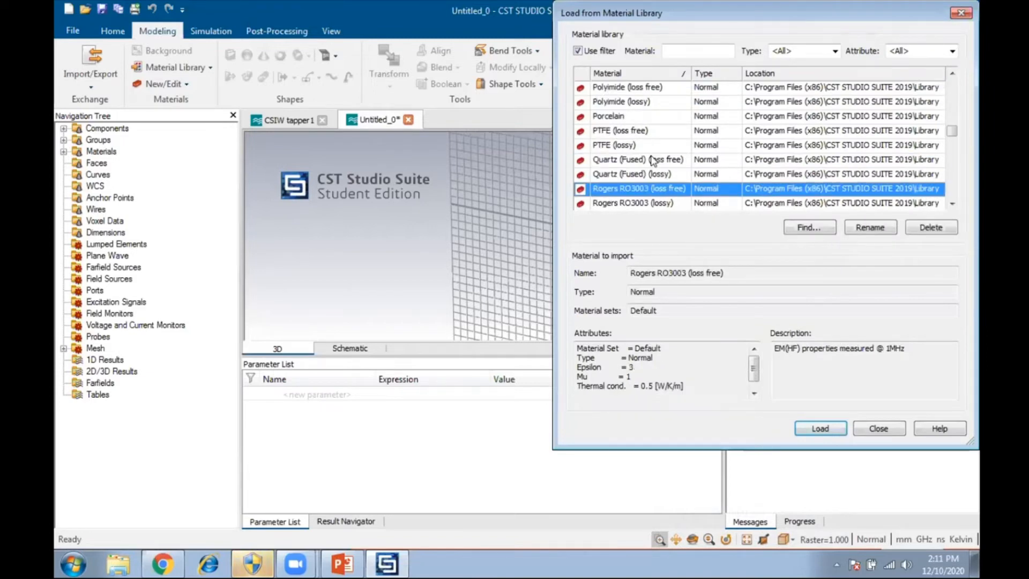
pyautogui.scroll(-3, 611, 146)
pyautogui.scroll(-5, 616, 153)
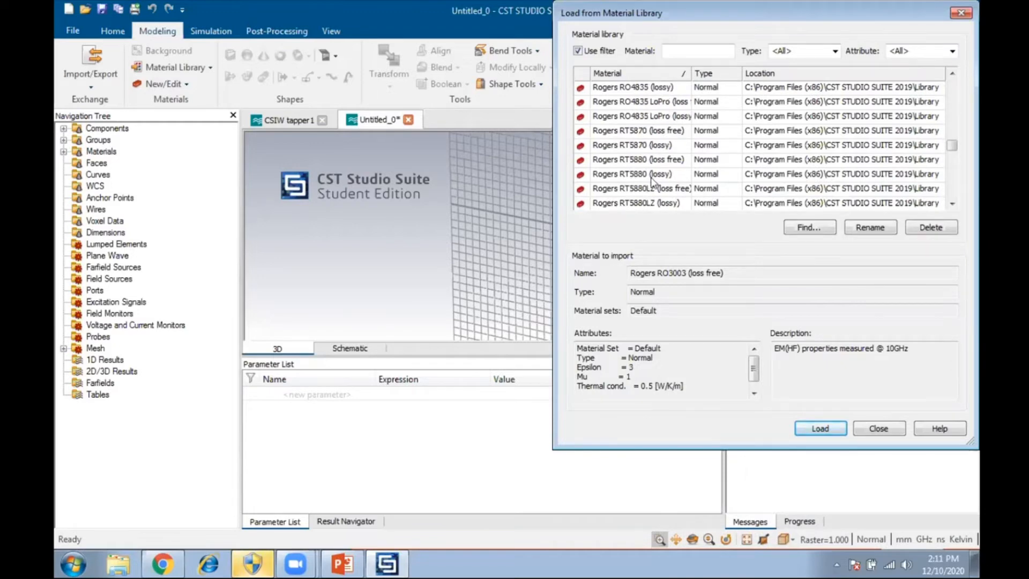
pyautogui.click(650, 174)
pyautogui.click(820, 429)
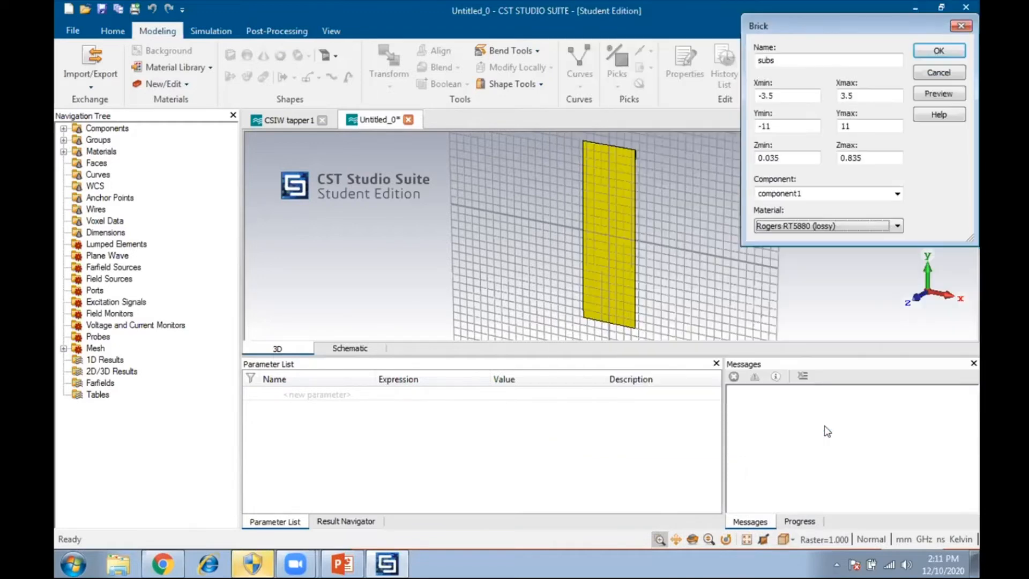
pyautogui.click(944, 91)
pyautogui.click(939, 52)
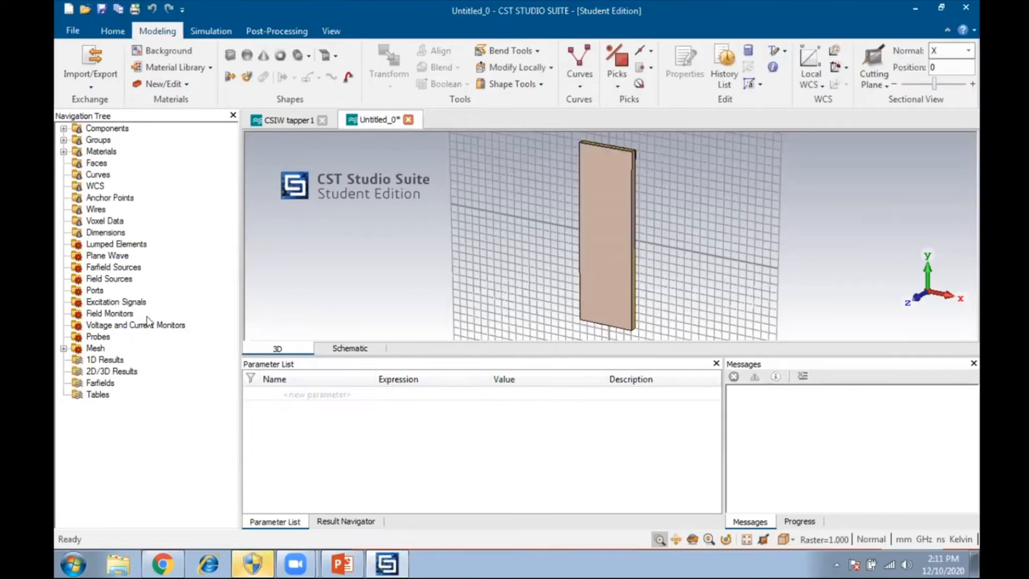
# - Save the new project under the file name test
pyautogui.click(101, 9)
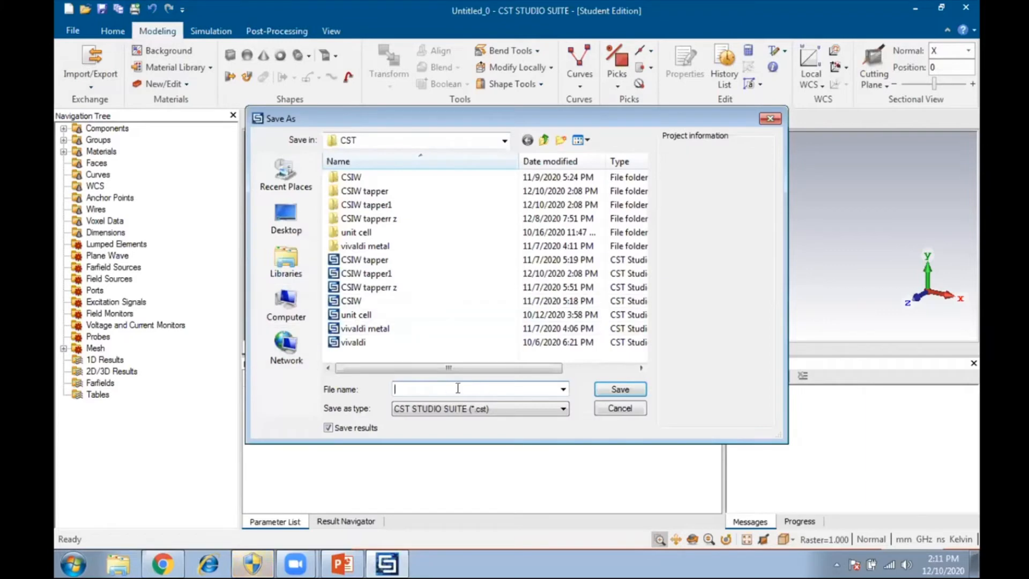
pyautogui.write('test')
pyautogui.click(620, 389)
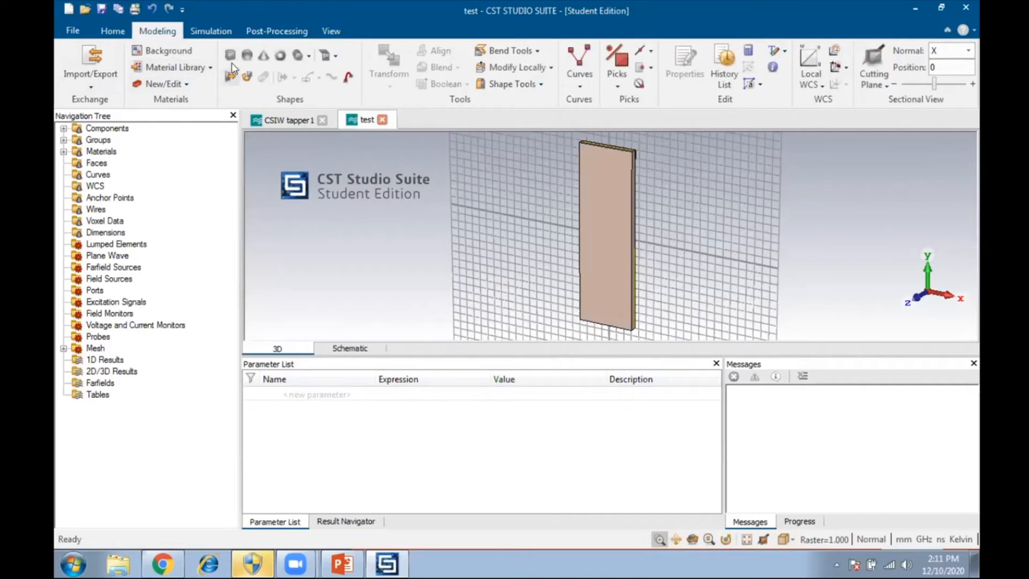
# - Begin a brick named top and set its X range from -3.5 to 3.5
pyautogui.click(231, 61)
pyautogui.press('Escape')
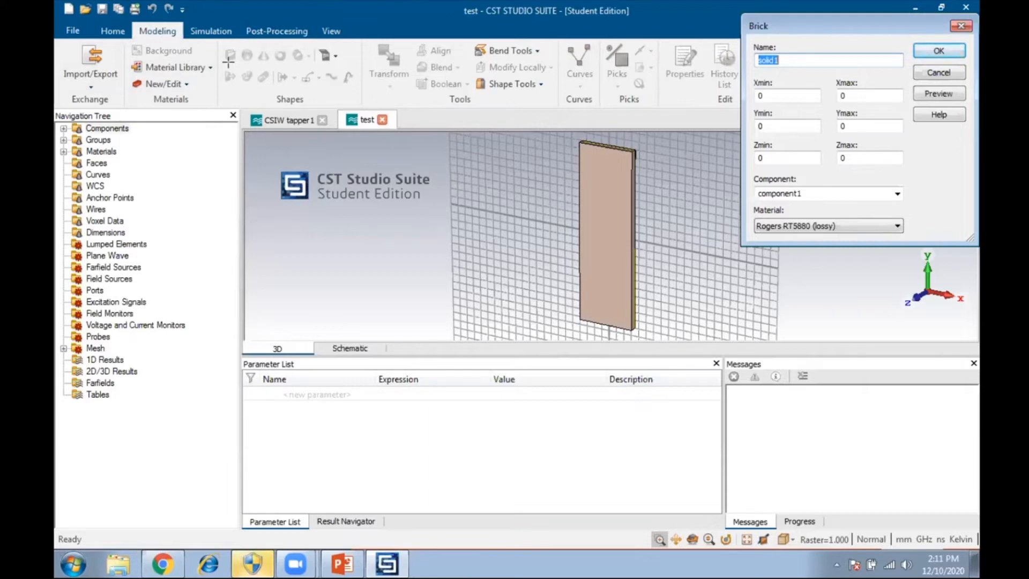
pyautogui.write('top')
pyautogui.click(774, 95)
pyautogui.press('BackSpace')
pyautogui.write('-3.5')
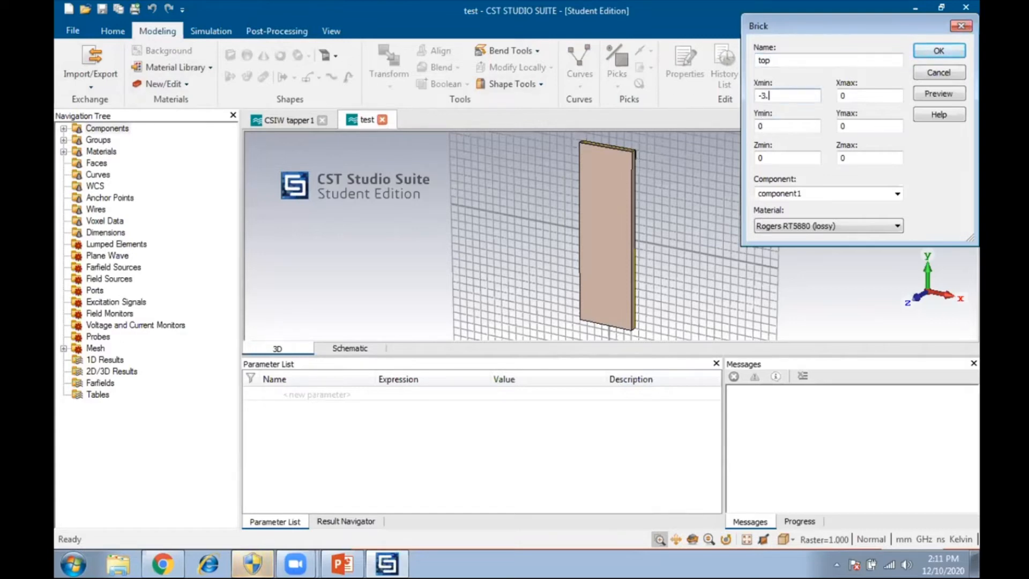
pyautogui.doubleClick(860, 95)
pyautogui.write('3.5')
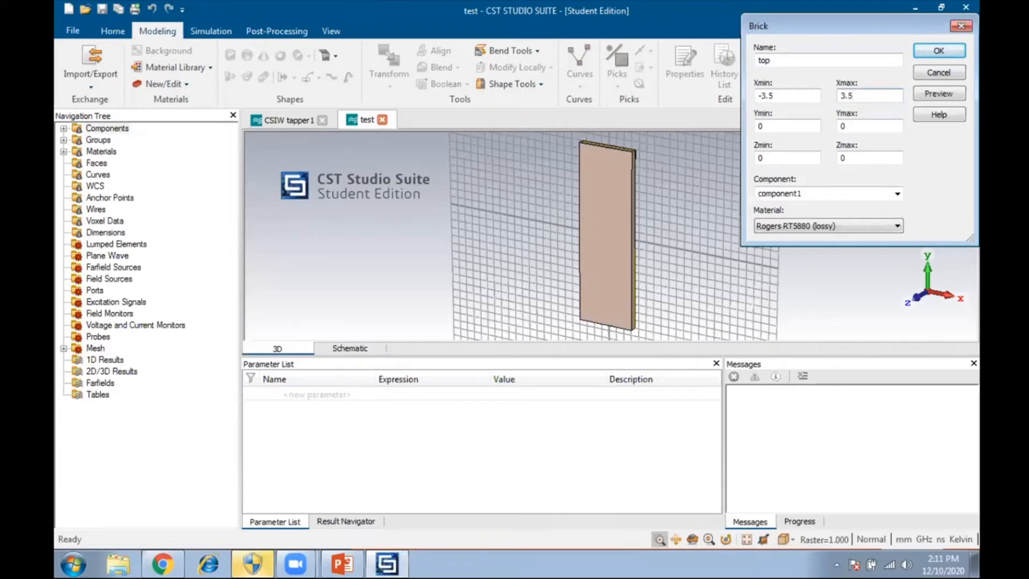
# - Set the top brick's Y range from -11 to 11 and its Z range from 0.835 to 0.57
pyautogui.doubleClick(808, 127)
pyautogui.press('BackSpace')
pyautogui.write('-')
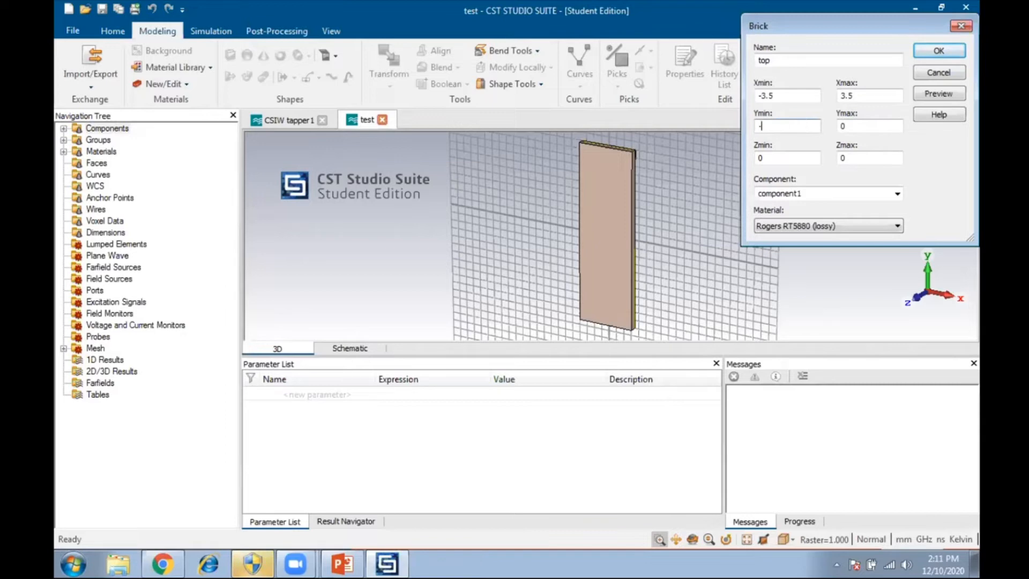
pyautogui.write('11')
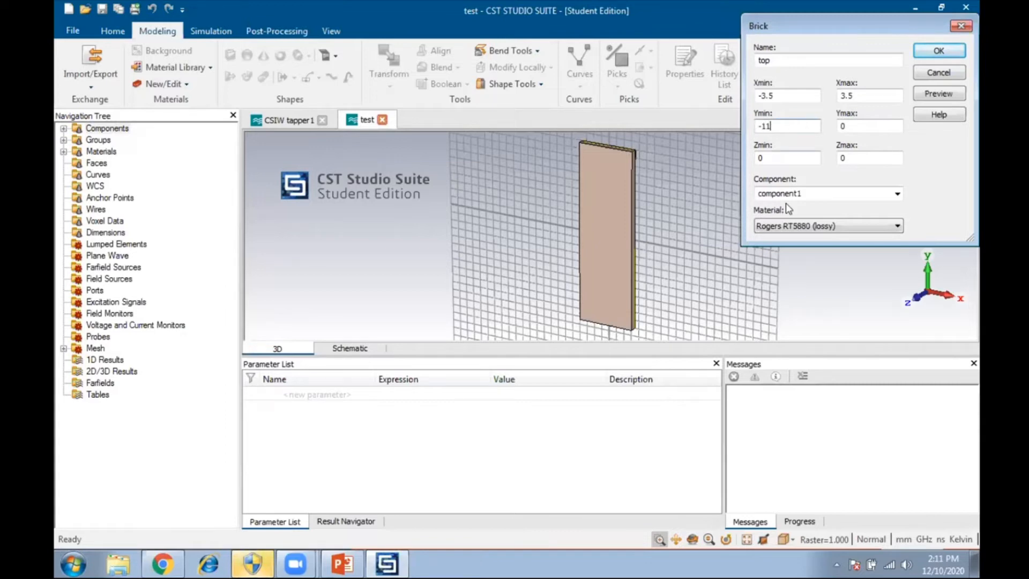
pyautogui.doubleClick(851, 125)
pyautogui.press('BackSpace')
pyautogui.write('11')
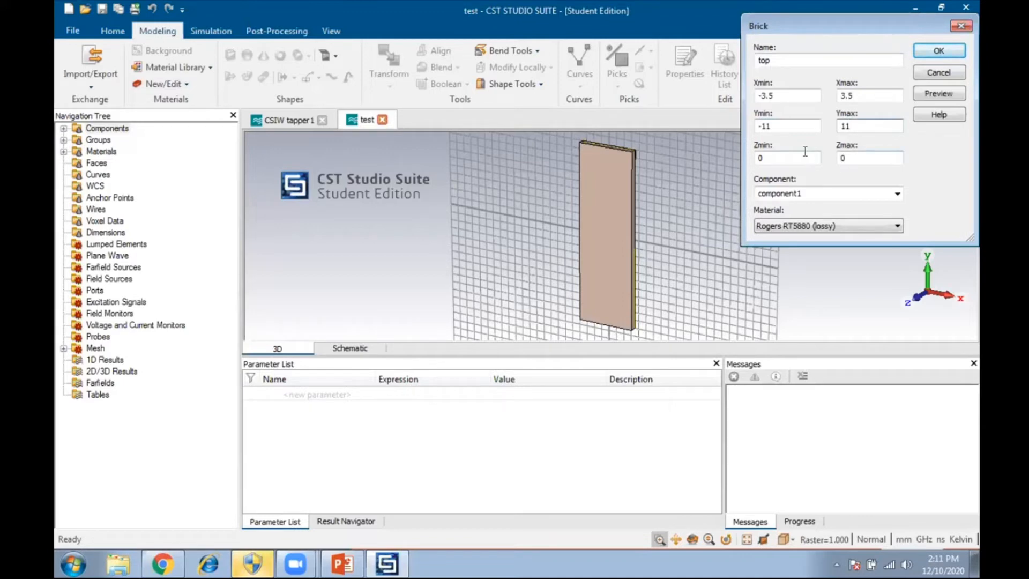
pyautogui.click(807, 159)
pyautogui.write('.835')
pyautogui.click(852, 160)
pyautogui.write('.57')
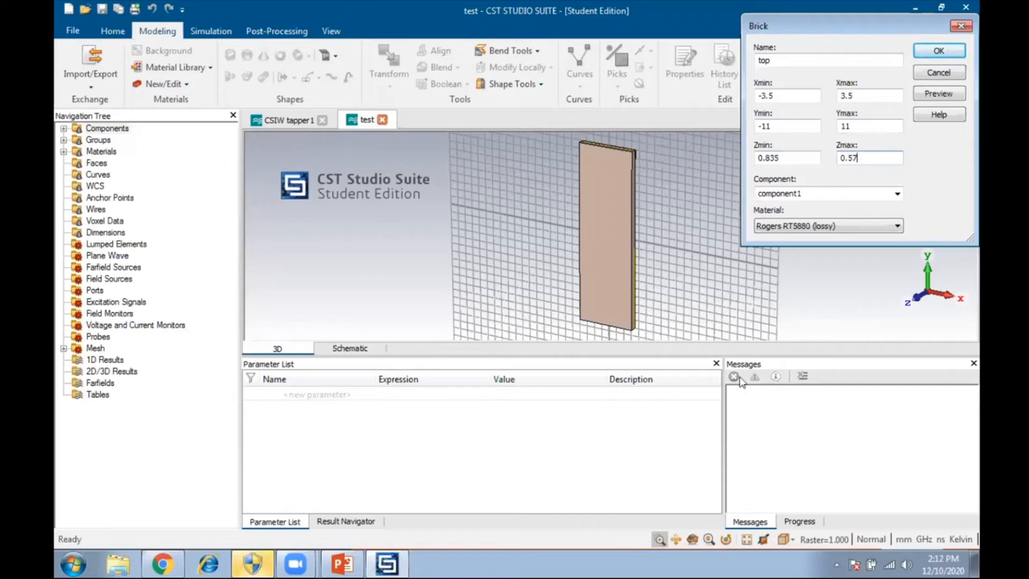
# - Assign Copper (annealed) to the top brick, preview and create it, and save the project
pyautogui.click(823, 226)
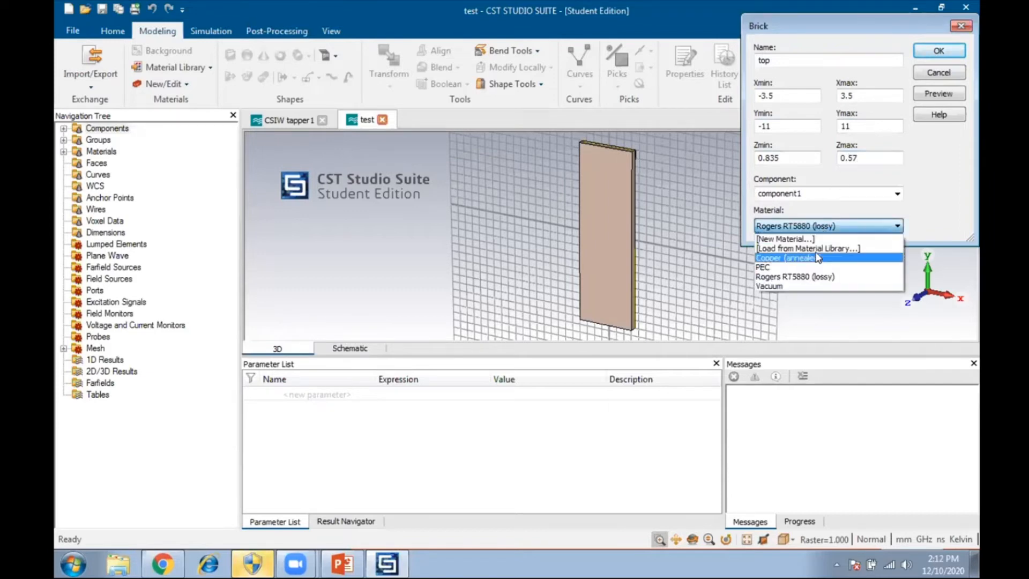
pyautogui.click(817, 258)
pyautogui.click(931, 92)
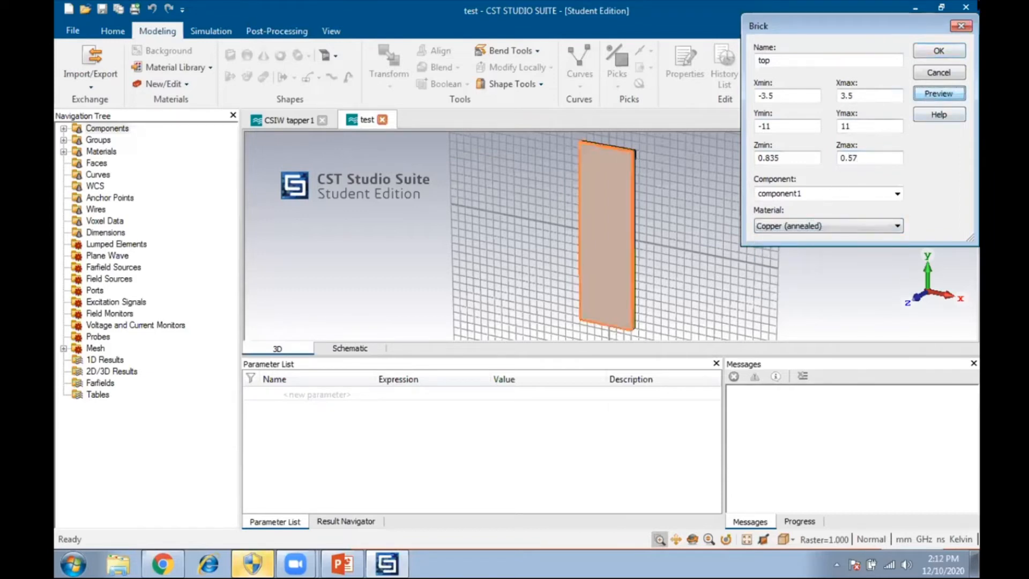
pyautogui.click(956, 49)
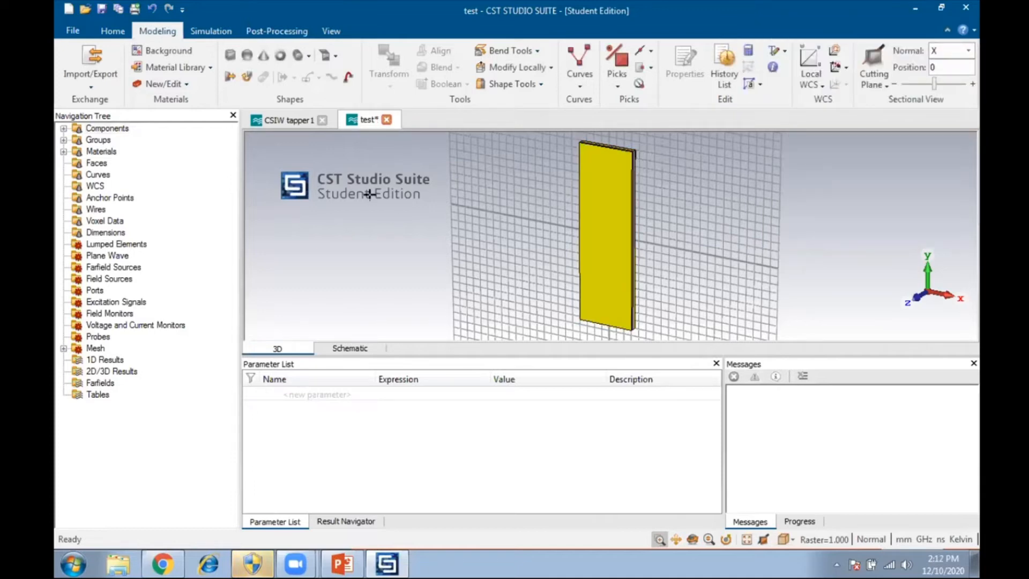
pyautogui.hotkey('ctrl', 's')
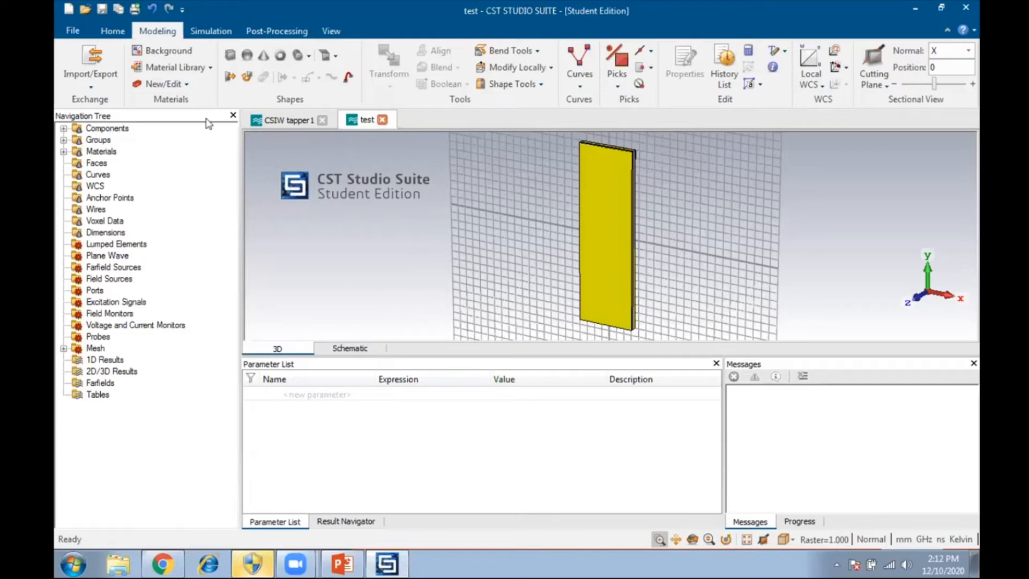
# - Begin a brick named rstubbottom and set its X range from 2.6 to 3.5
pyautogui.click(229, 56)
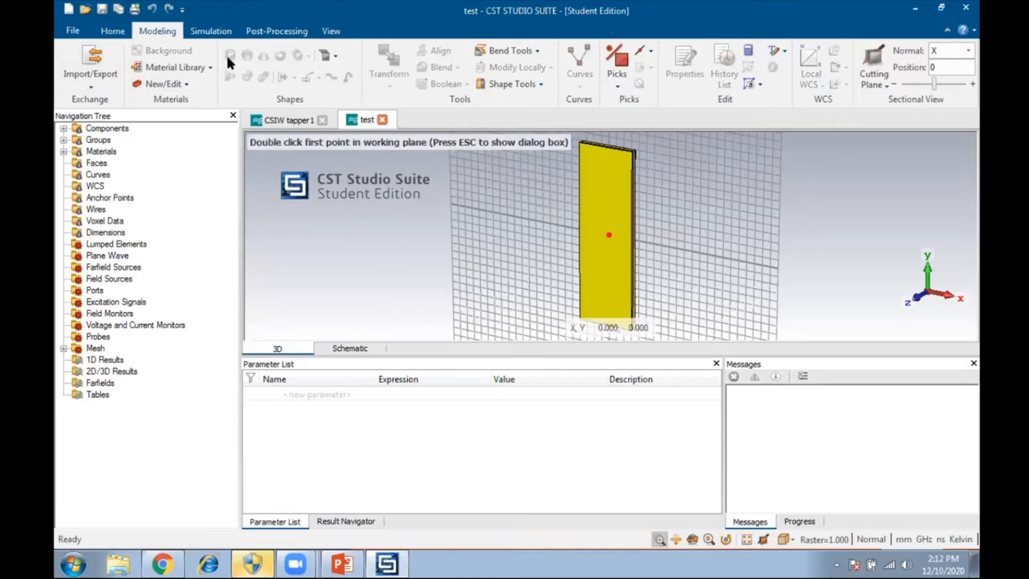
pyautogui.press('Escape')
pyautogui.press('BackSpace')
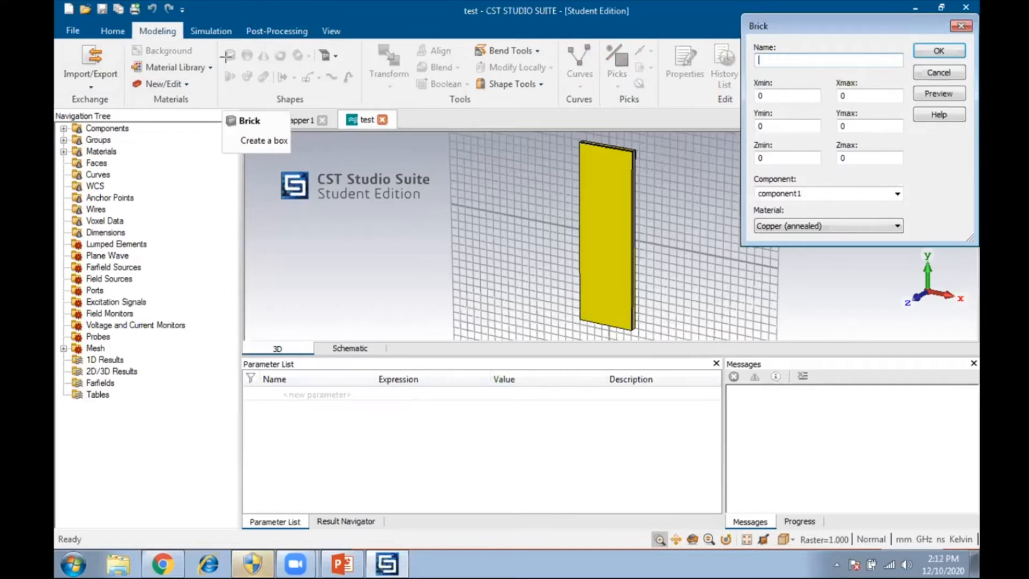
pyautogui.write('rstub b')
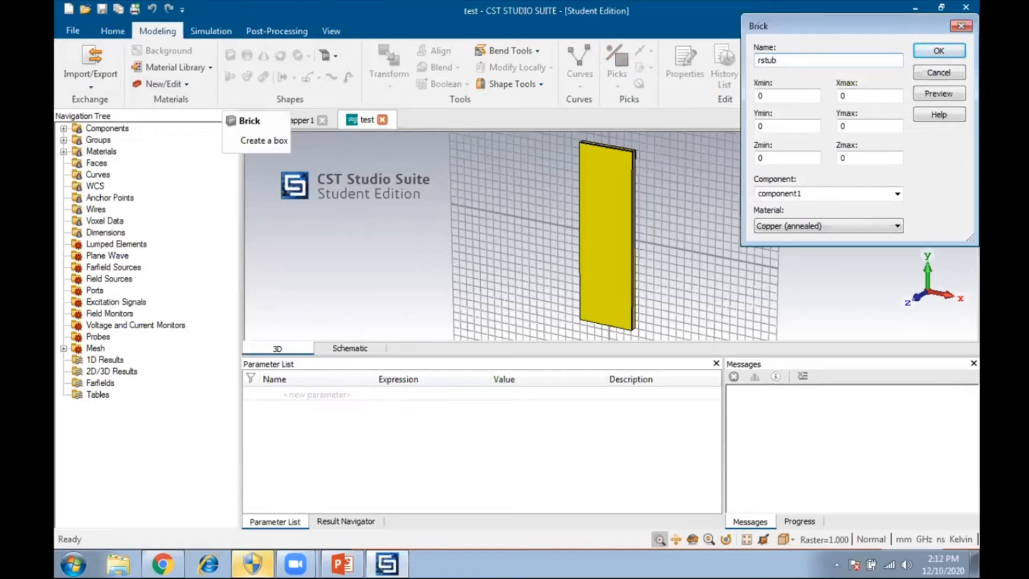
pyautogui.write('bottom')
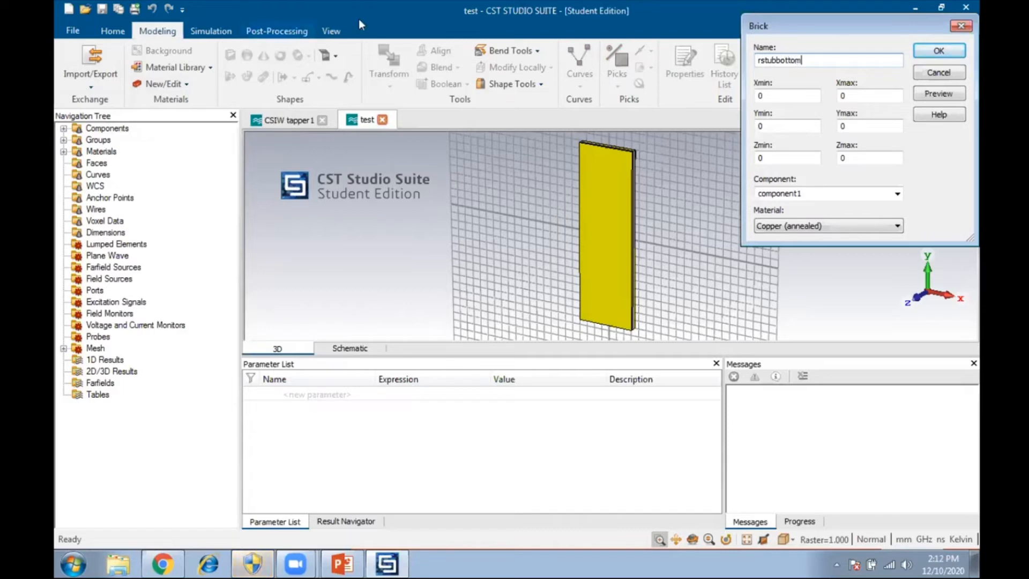
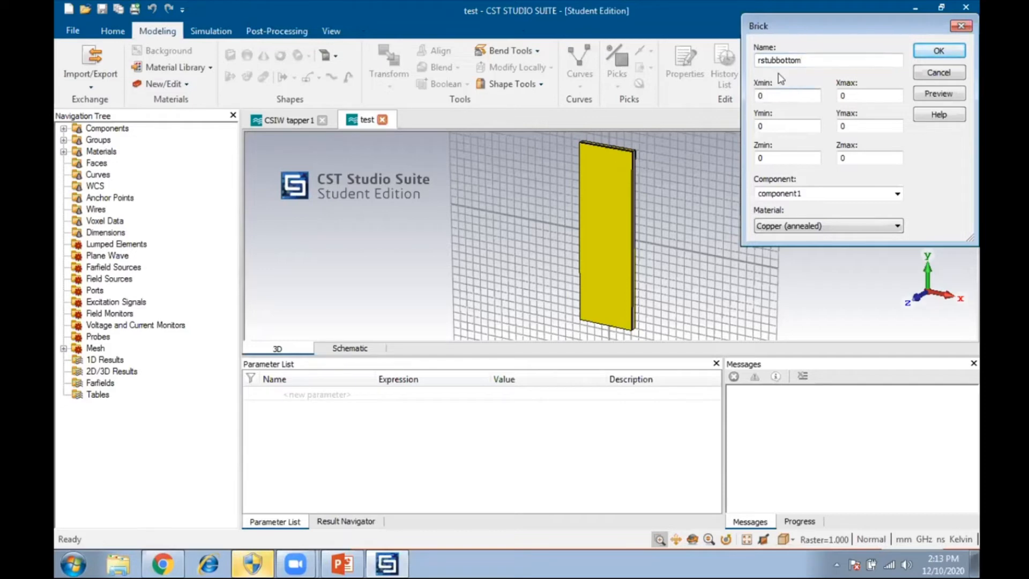
pyautogui.press('BackSpace')
pyautogui.write('-')
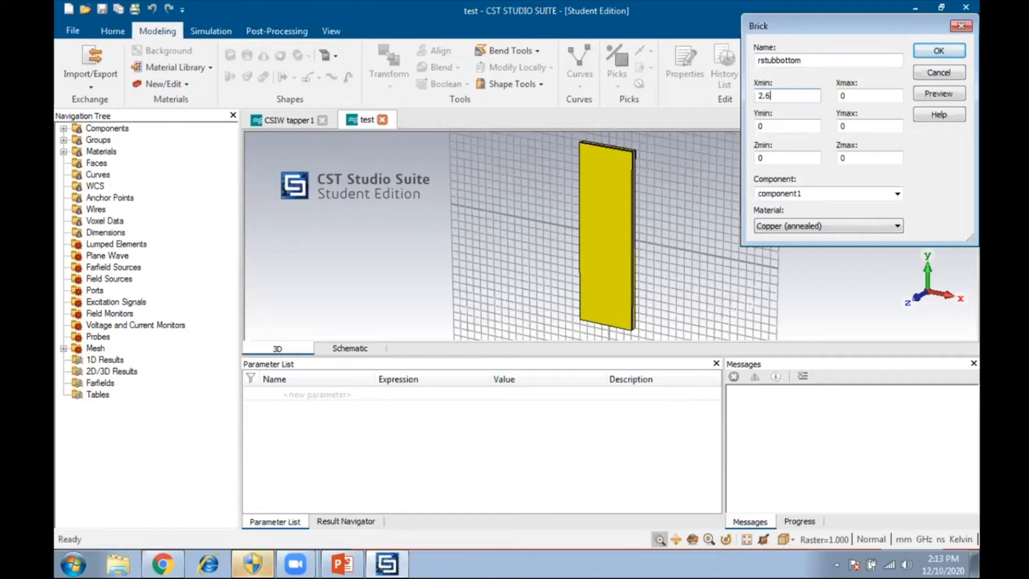
pyautogui.write('mm')
pyautogui.press('BackSpace')
pyautogui.click(874, 95)
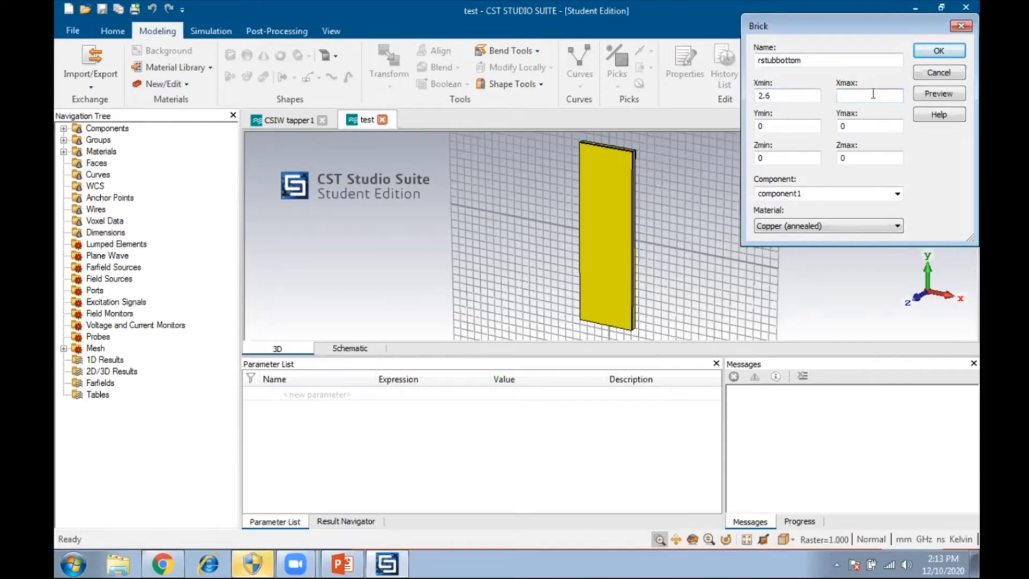
pyautogui.write('3.5')
# - Set the rstubbottom brick's Y range from -11 to -10.4 and its Z range from 0 to 0.035
pyautogui.press('BackSpace')
pyautogui.write('-11')
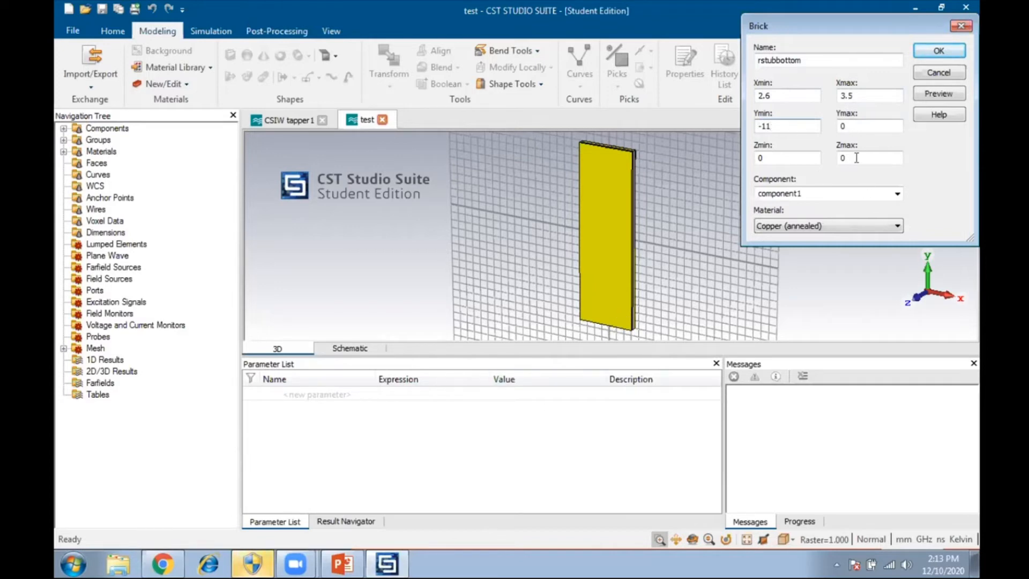
pyautogui.click(847, 125)
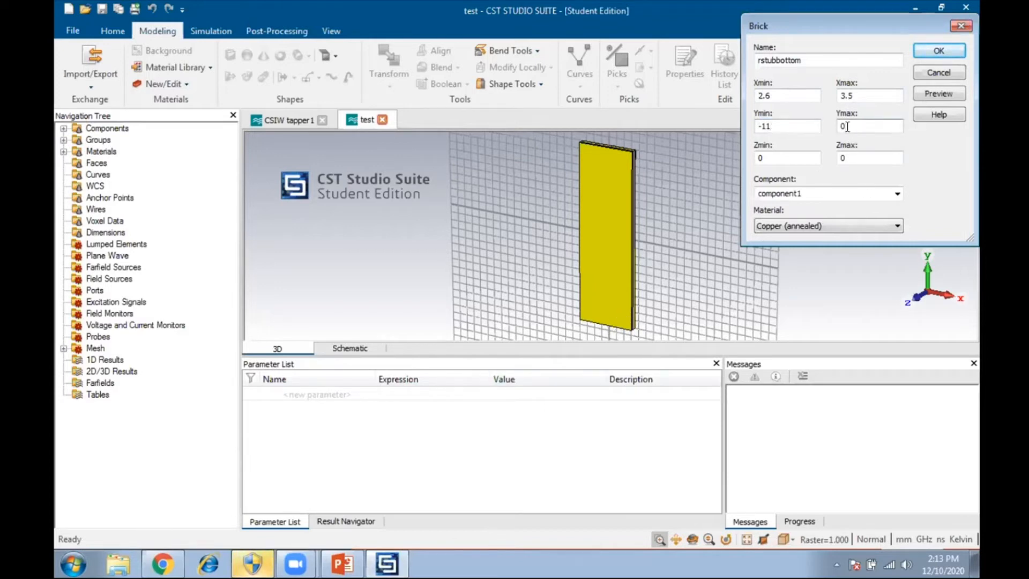
pyautogui.press('BackSpace')
pyautogui.write('-10.4')
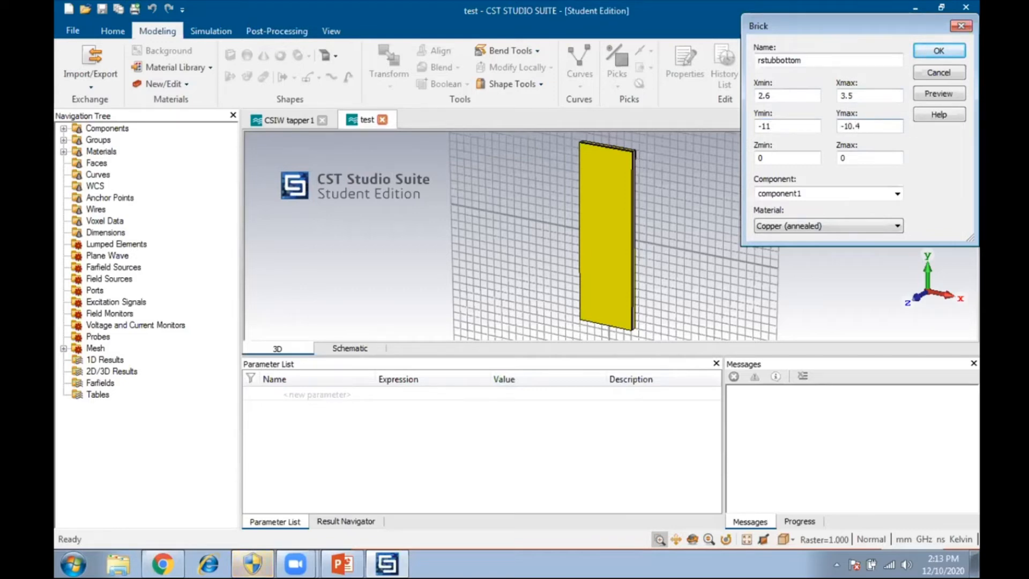
pyautogui.doubleClick(795, 158)
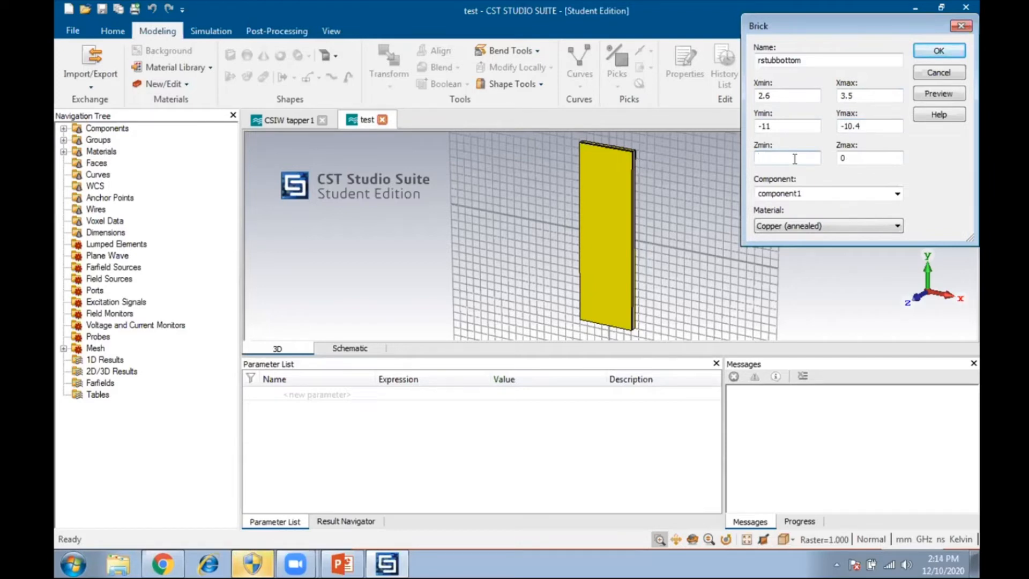
pyautogui.write('0')
pyautogui.doubleClick(874, 155)
pyautogui.write('0.035')
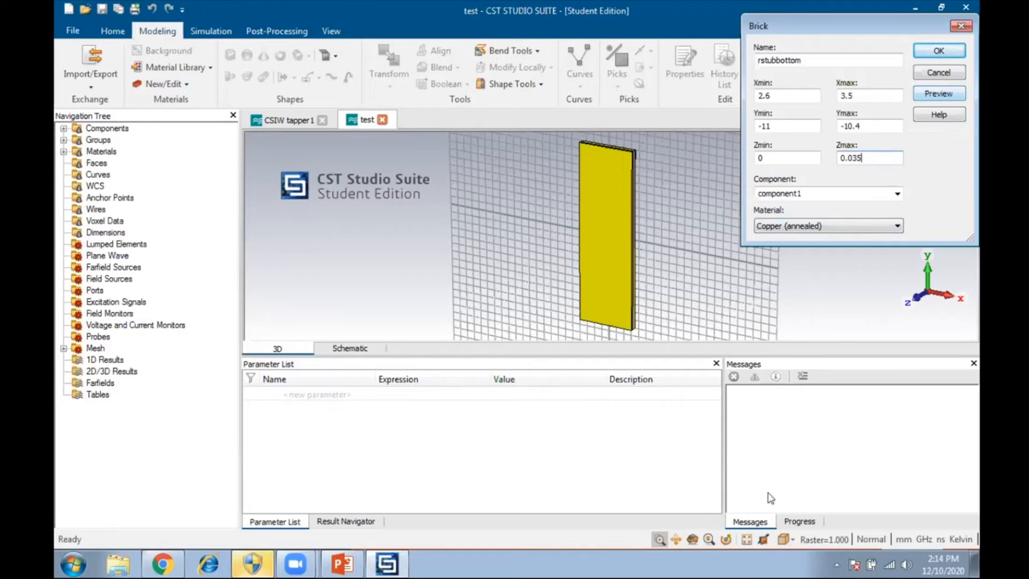
# - Preview the rstubbottom brick at the board's lower corner, create it in Copper (annealed) and save the project
pyautogui.click(947, 95)
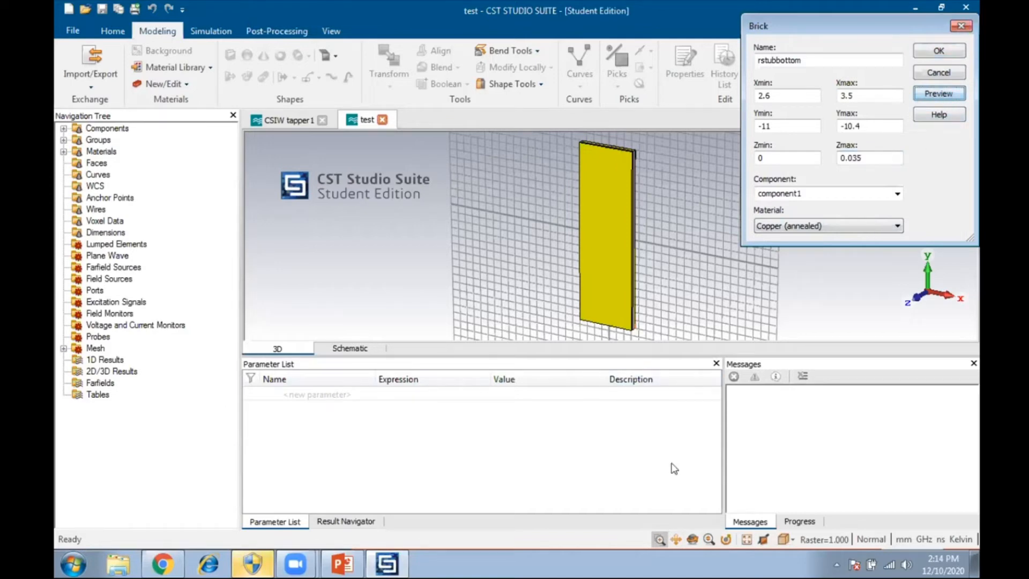
pyautogui.click(644, 330)
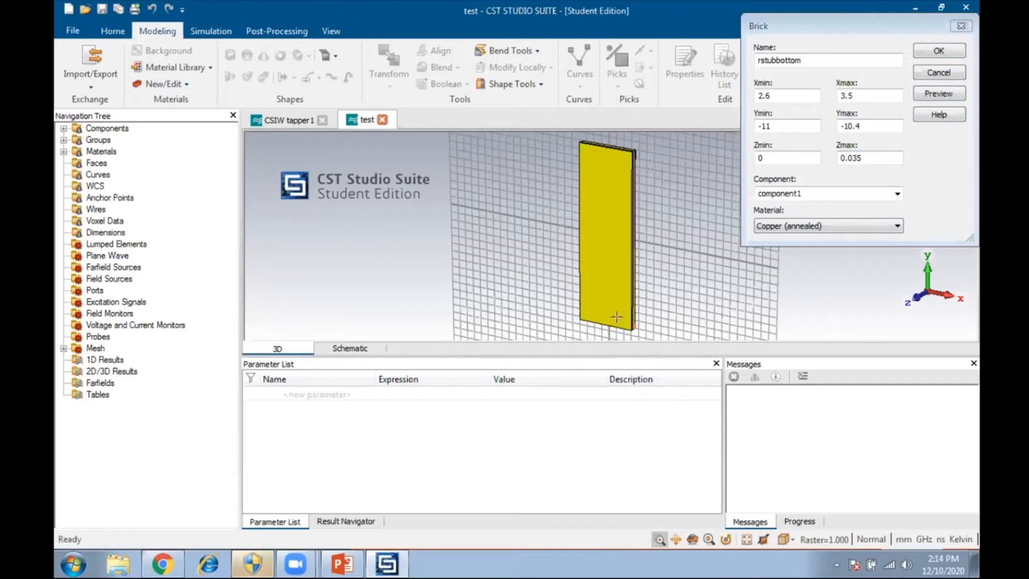
pyautogui.moveTo(617, 315); pyautogui.dragTo(642, 342)
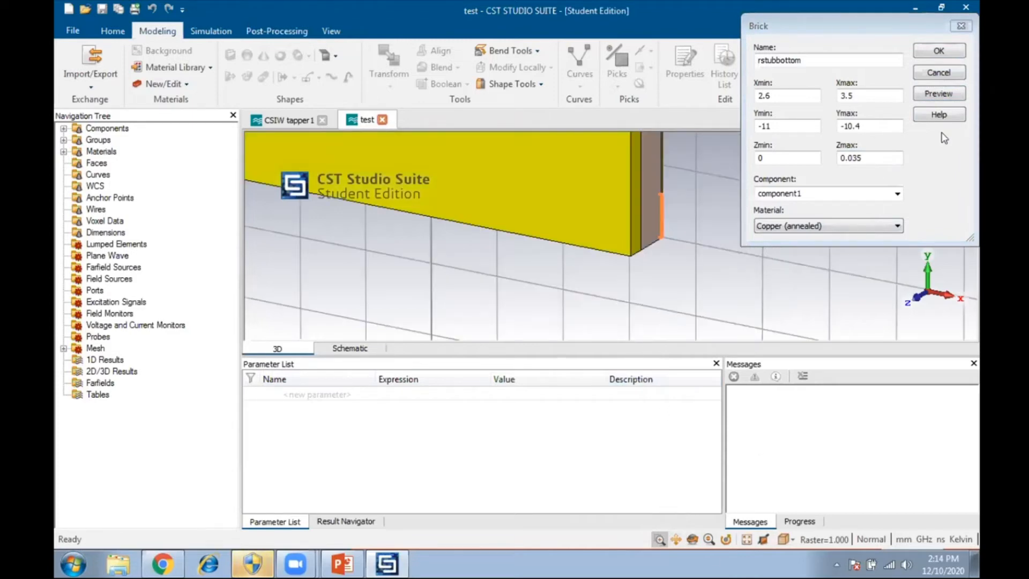
pyautogui.click(954, 52)
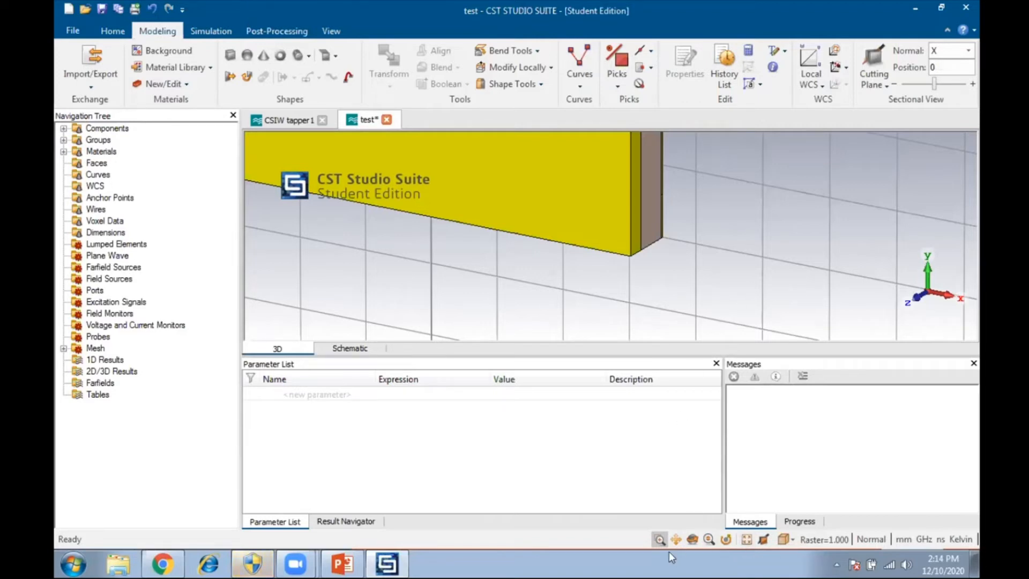
pyautogui.hotkey('ctrl', 's')
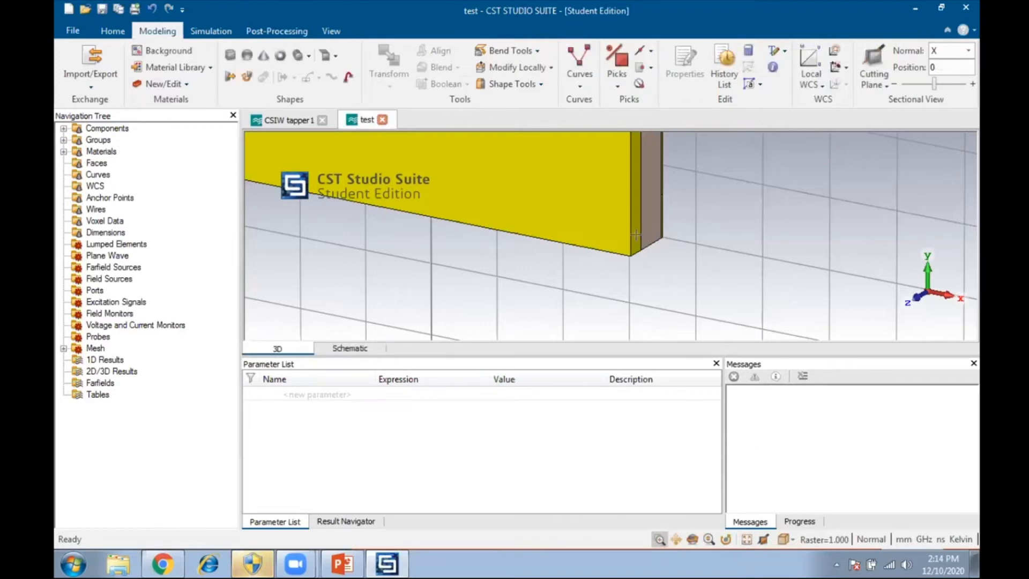
# - Begin a translated copy of the rstubbottom brick with a Y translation of 1.2
pyautogui.click(63, 129)
pyautogui.click(78, 140)
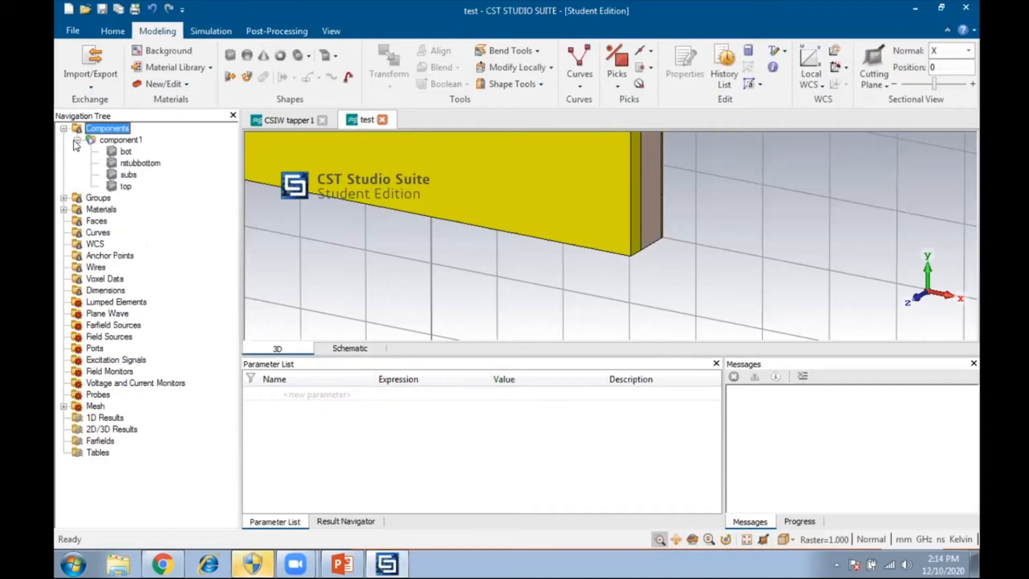
pyautogui.click(142, 163)
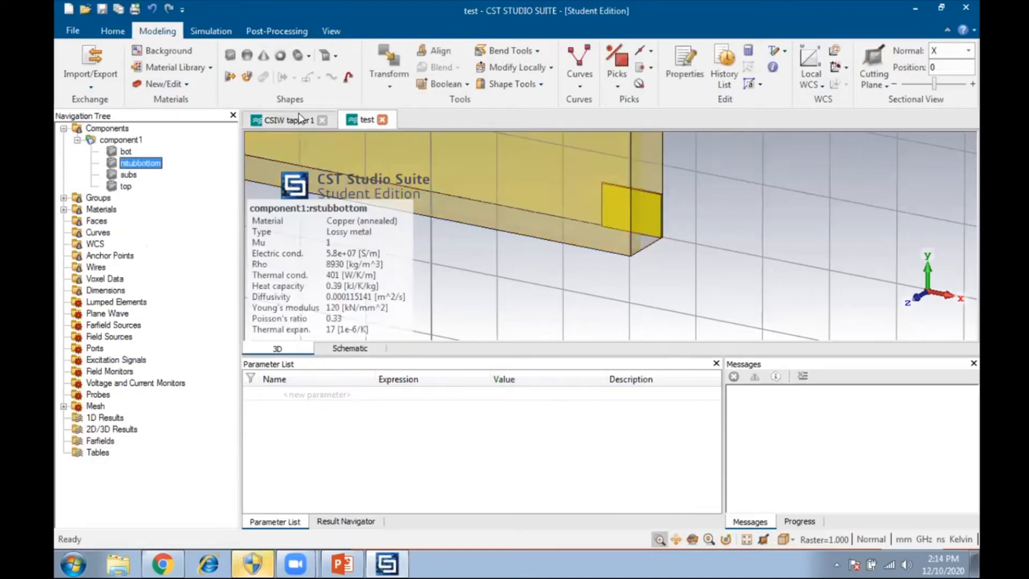
pyautogui.click(390, 86)
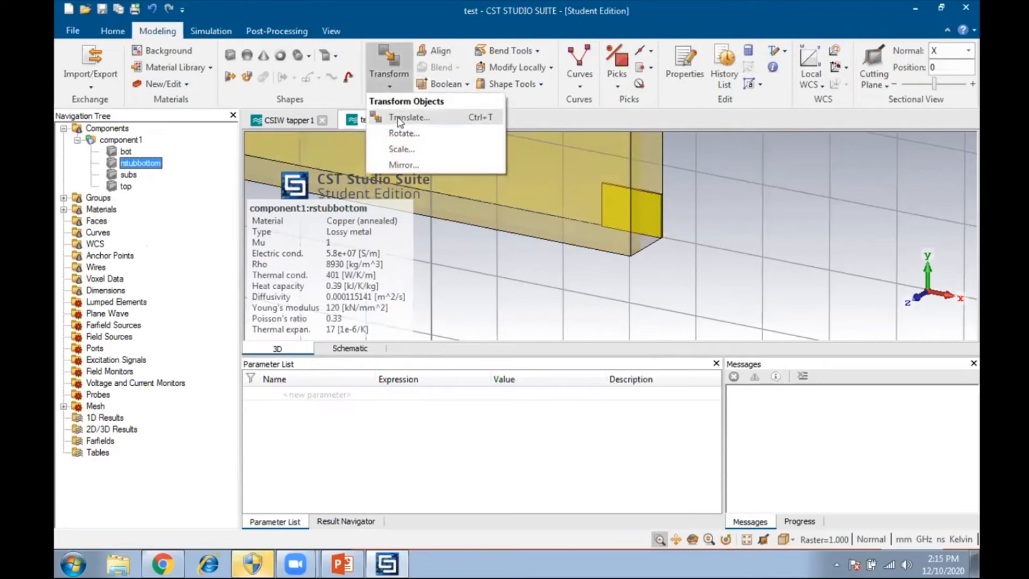
pyautogui.click(396, 117)
pyautogui.click(802, 57)
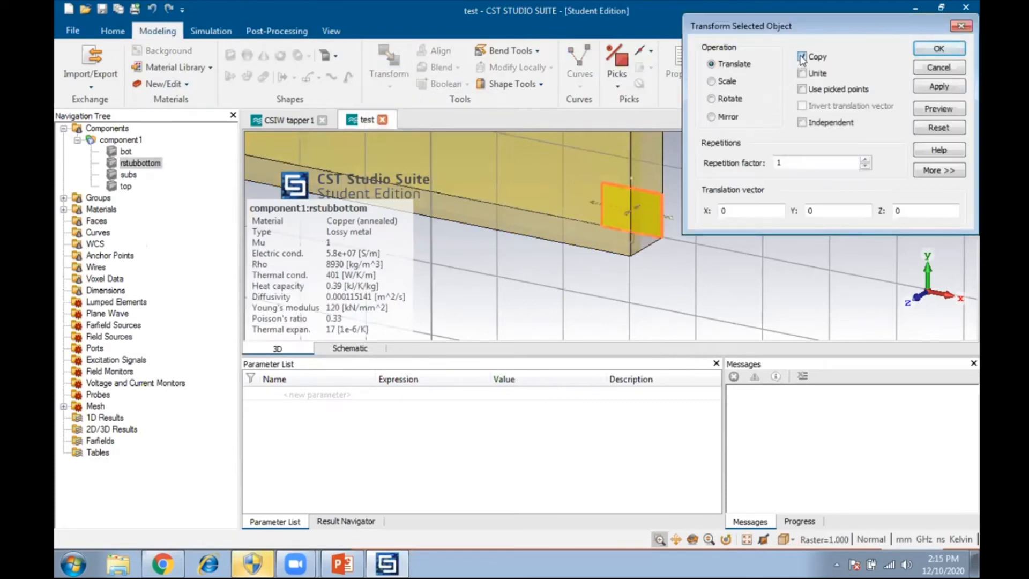
pyautogui.click(831, 209)
pyautogui.write('1.2')
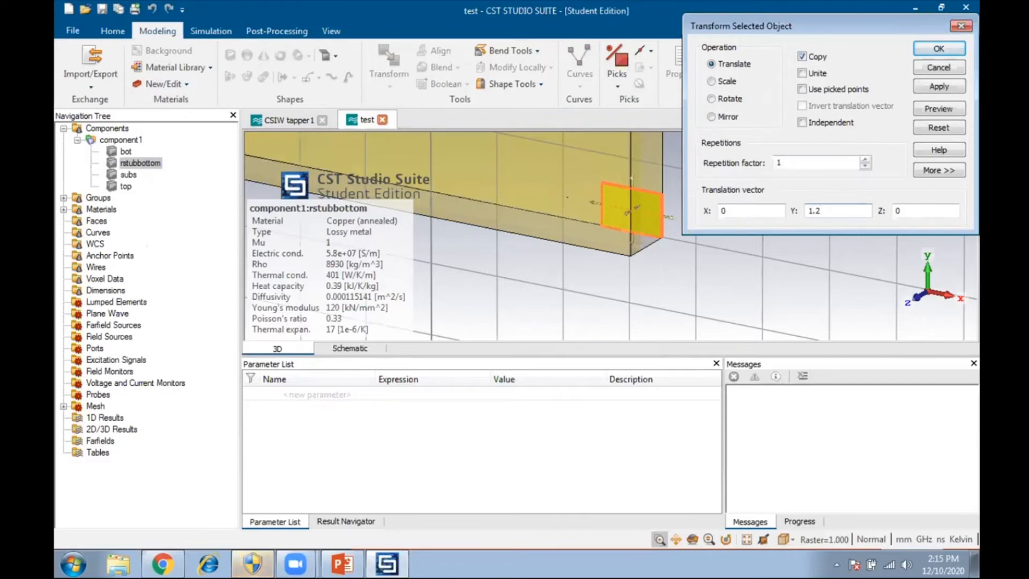
# - Set the repetition factor to 17 and create the rstubbottom copies along the board's edge
pyautogui.click(865, 162)
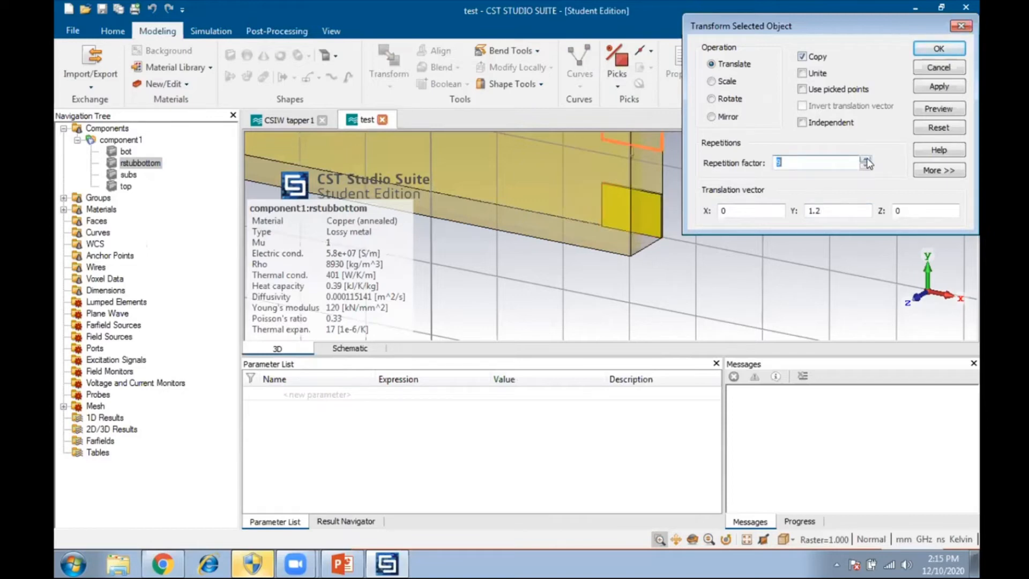
pyautogui.click(865, 160)
pyautogui.click(864, 160)
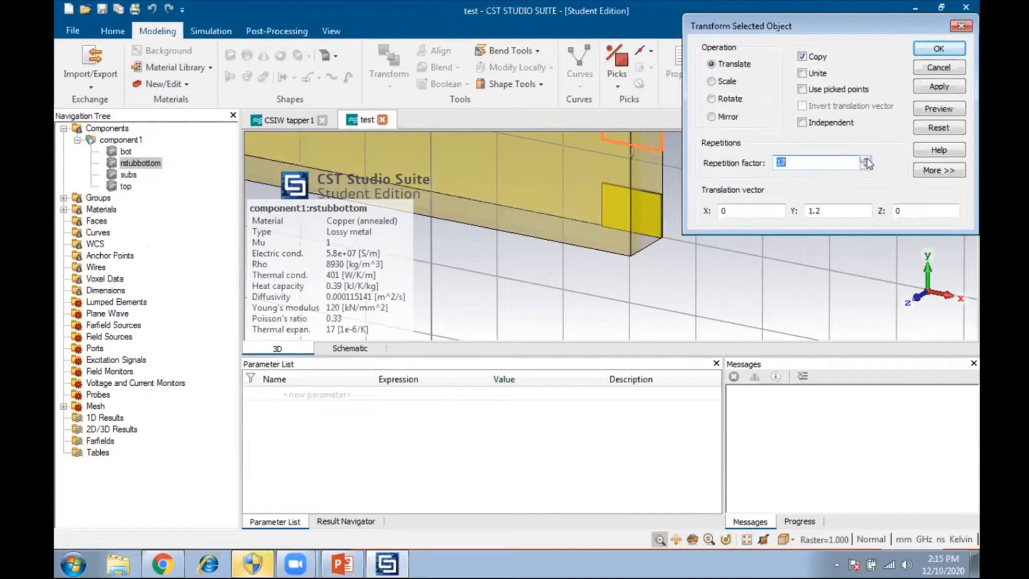
pyautogui.click(742, 540)
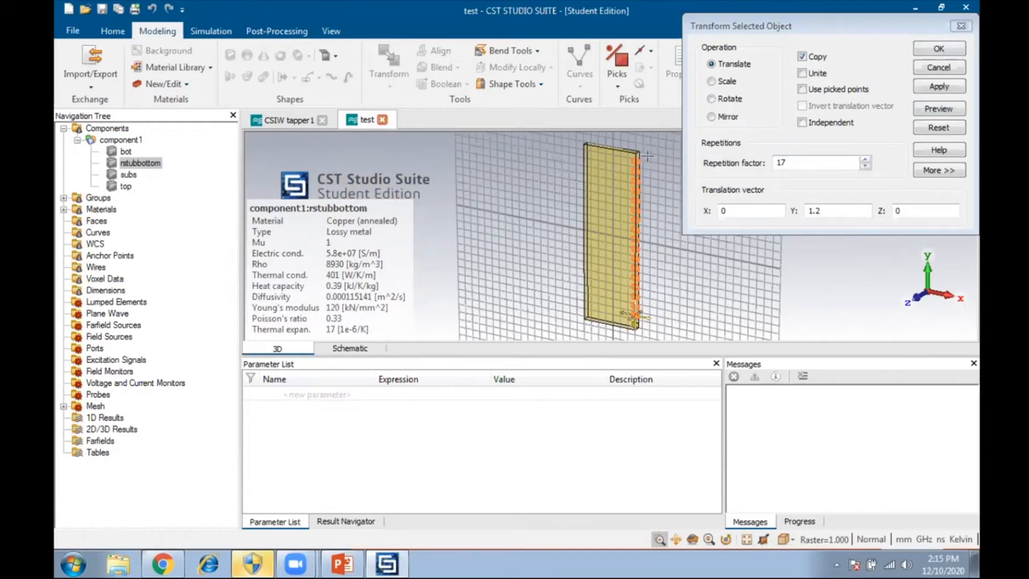
pyautogui.click(940, 49)
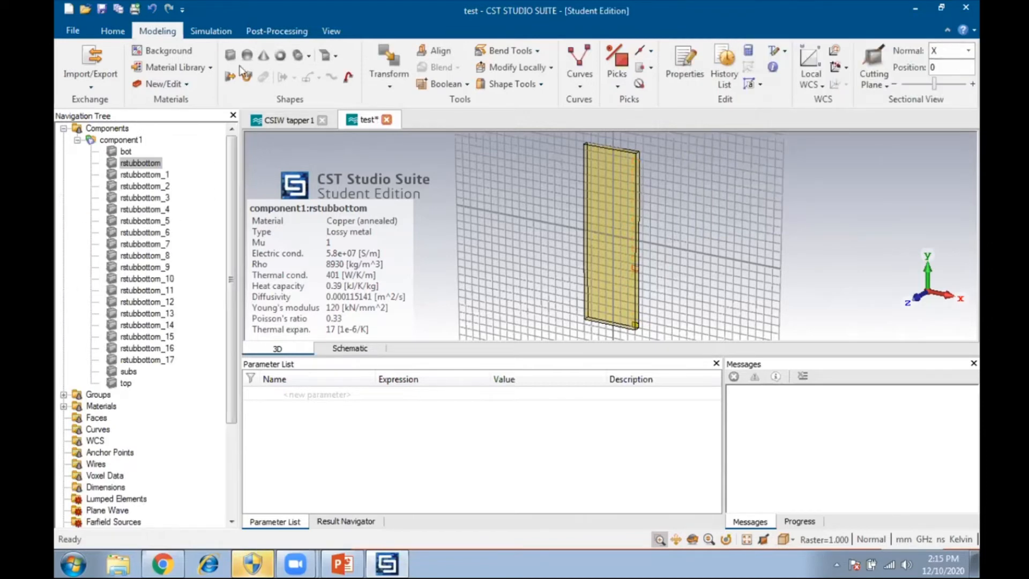
# - Begin a brick named lstubbottom and set its X range from -2.6 to -3.5
pyautogui.click(231, 59)
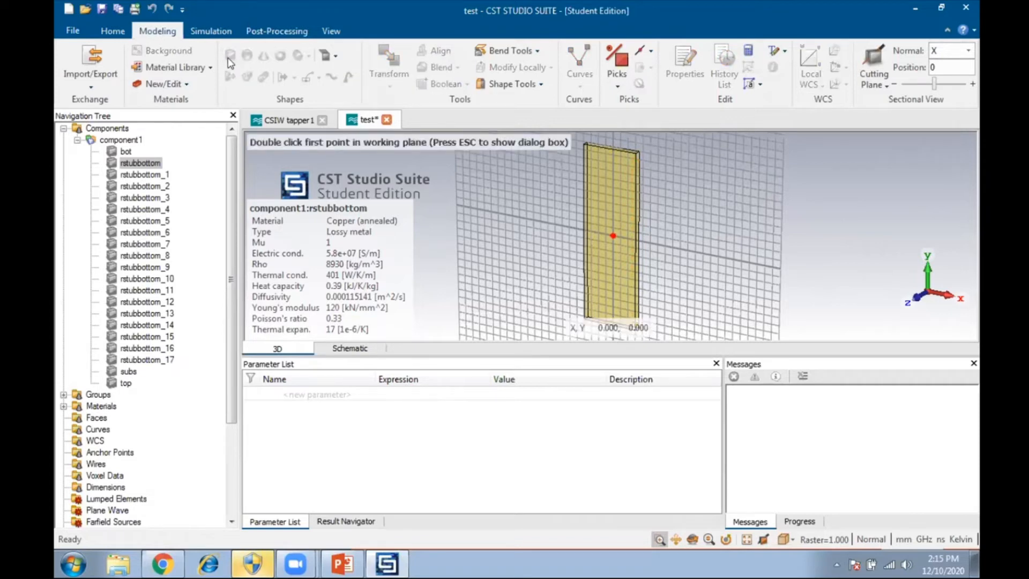
pyautogui.press('Escape')
pyautogui.press('BackSpace')
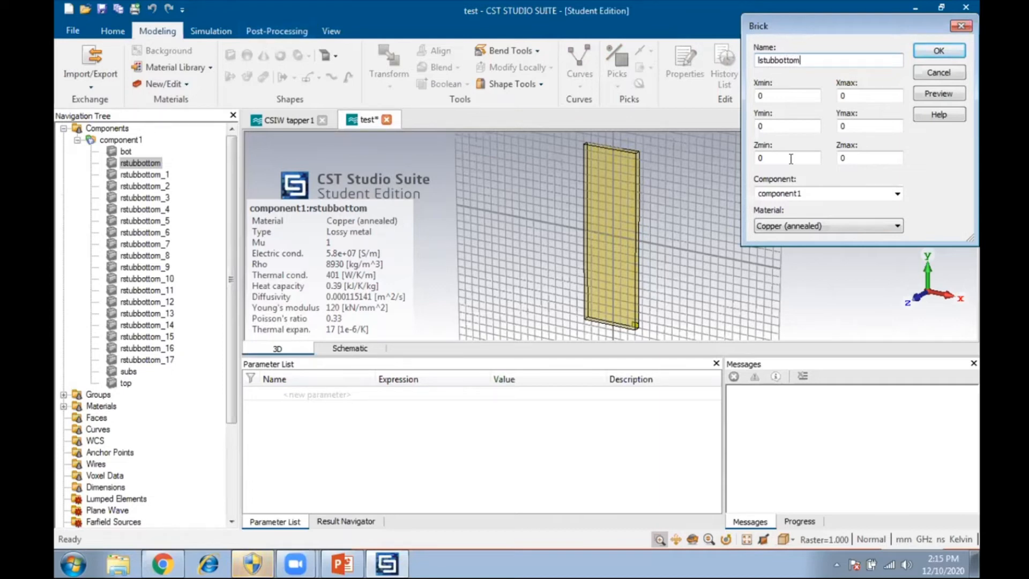
pyautogui.click(774, 95)
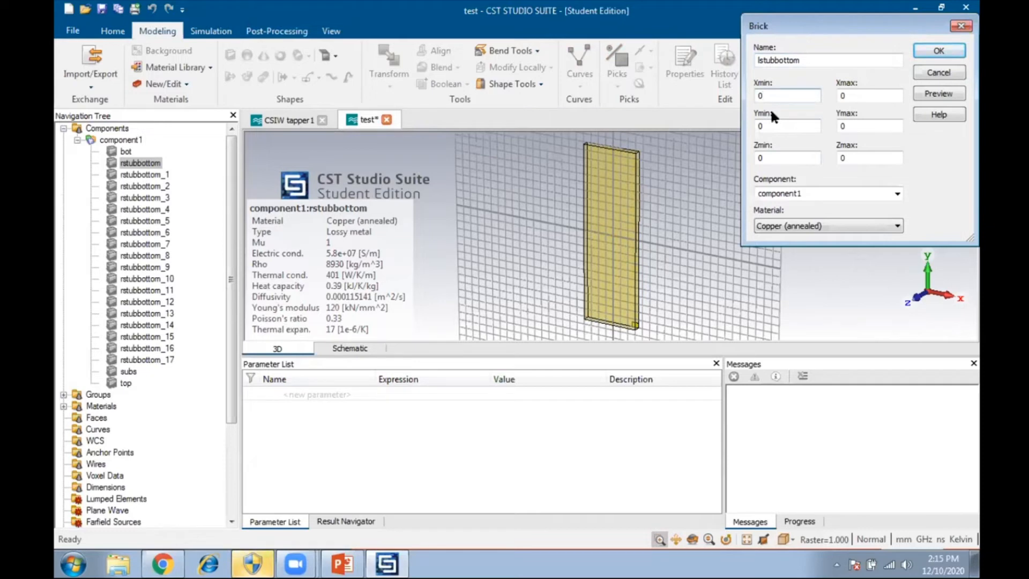
pyautogui.press('BackSpace')
pyautogui.write('-2.6')
pyautogui.click(860, 95)
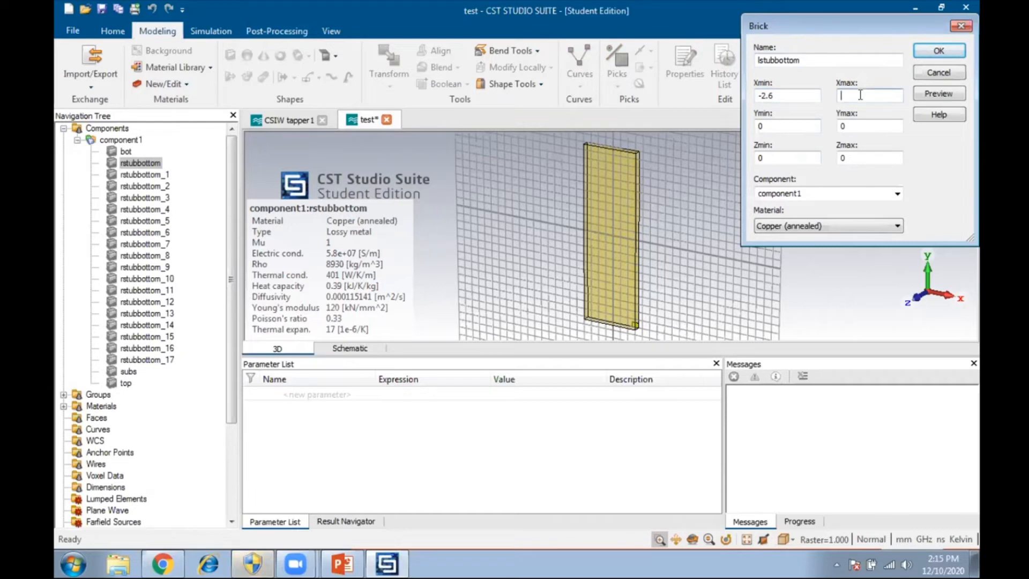
pyautogui.write('-3.5')
# - Set lstubbottom's Y range from -11 to -10.4 and Z range from 0 to 0.035, then preview and create it in Copper (annealed)
pyautogui.click(780, 127)
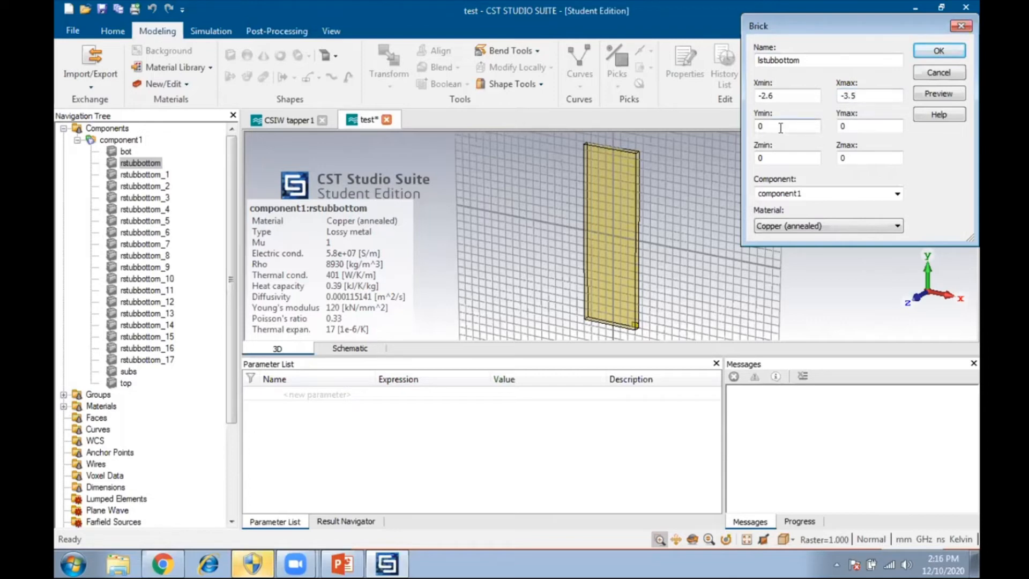
pyautogui.write('-')
pyautogui.write('11')
pyautogui.write('-1')
pyautogui.write('0.4')
pyautogui.click(807, 158)
pyautogui.click(849, 158)
pyautogui.write('.035')
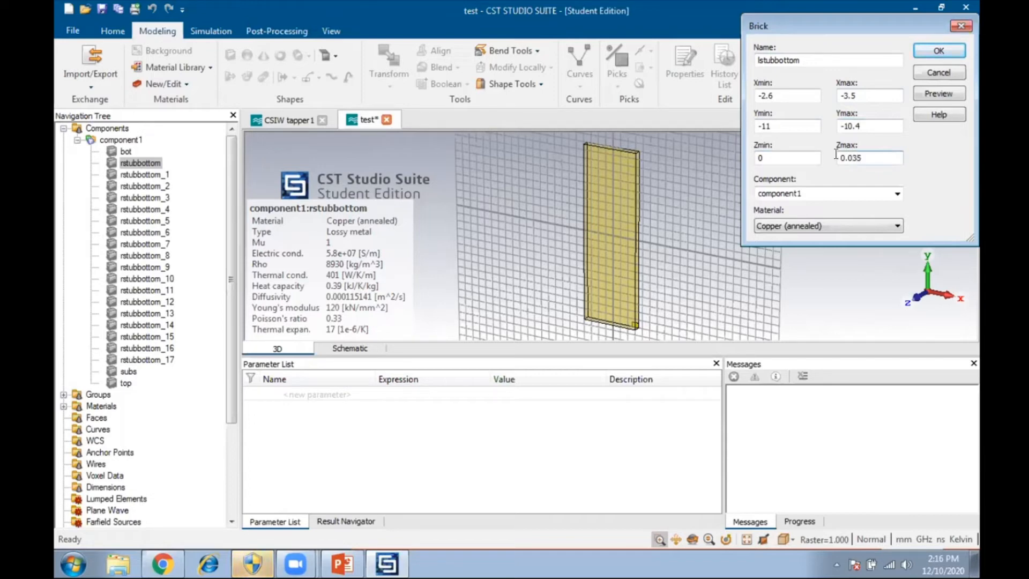
pyautogui.click(939, 93)
pyautogui.click(951, 51)
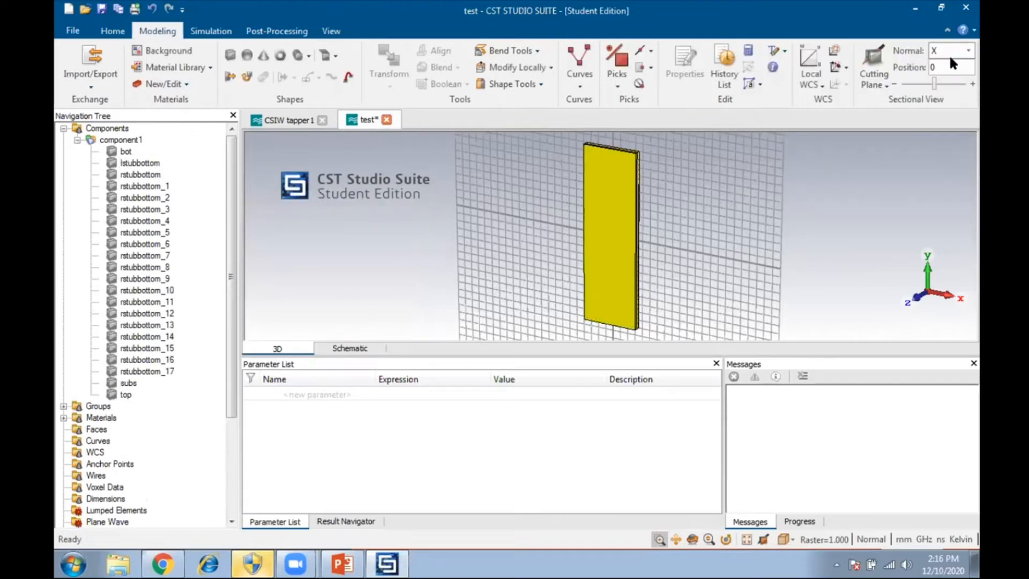
# - Begin a translated copy of the lstubbottom brick with a Y translation of 1.2
pyautogui.click(137, 164)
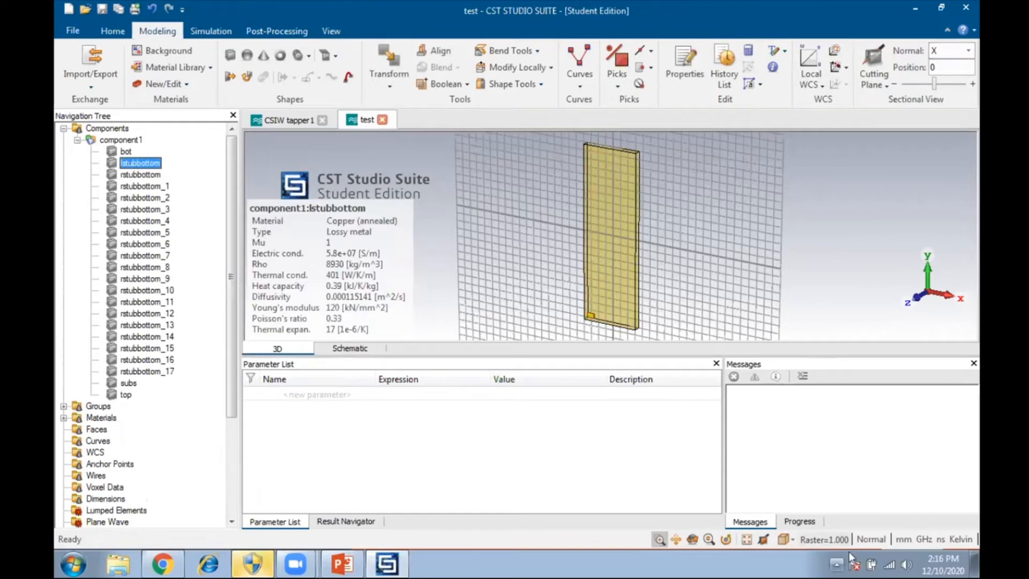
pyautogui.moveTo(577, 301); pyautogui.dragTo(598, 331)
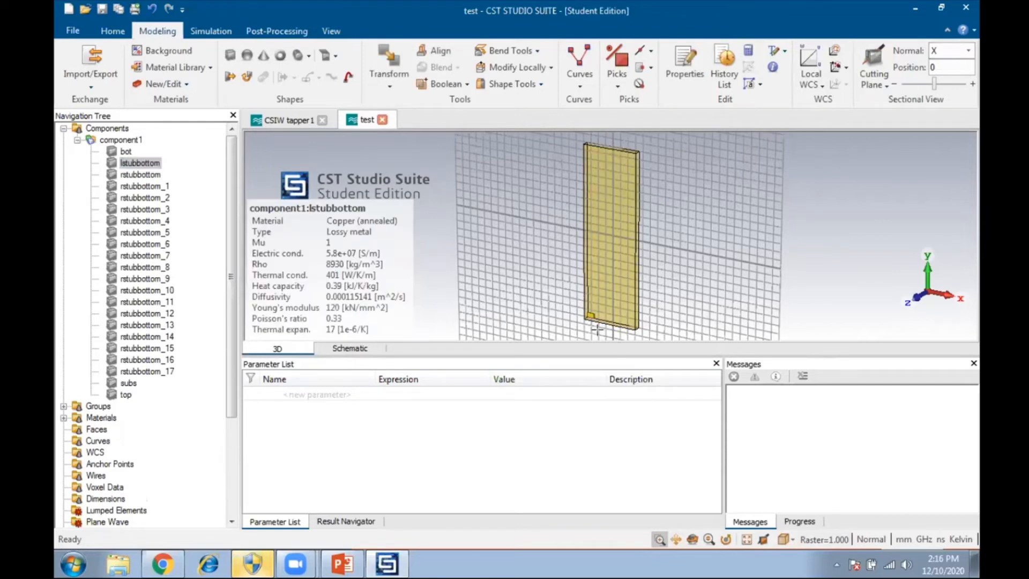
pyautogui.click(384, 84)
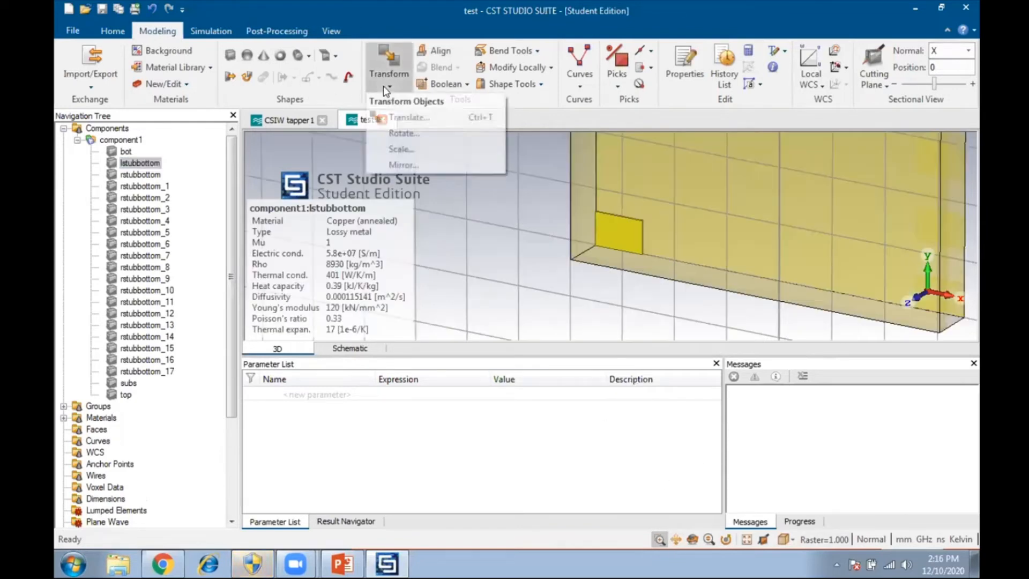
pyautogui.click(396, 113)
pyautogui.click(802, 56)
pyautogui.doubleClick(826, 205)
pyautogui.write('1.2')
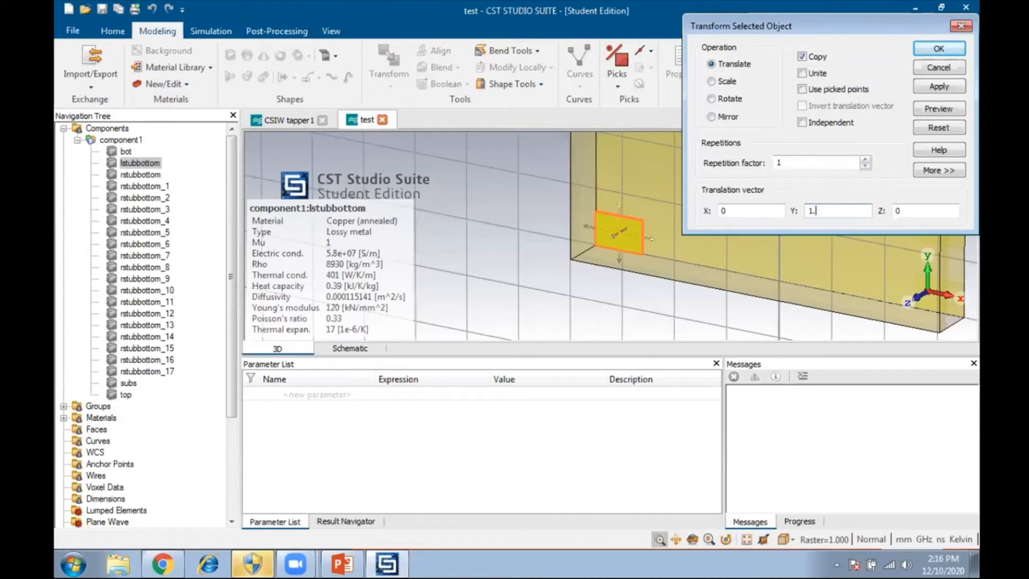
# - Set the repetition factor to 17, preview and create the lstubbottom copies, and clear the selection
pyautogui.click(865, 160)
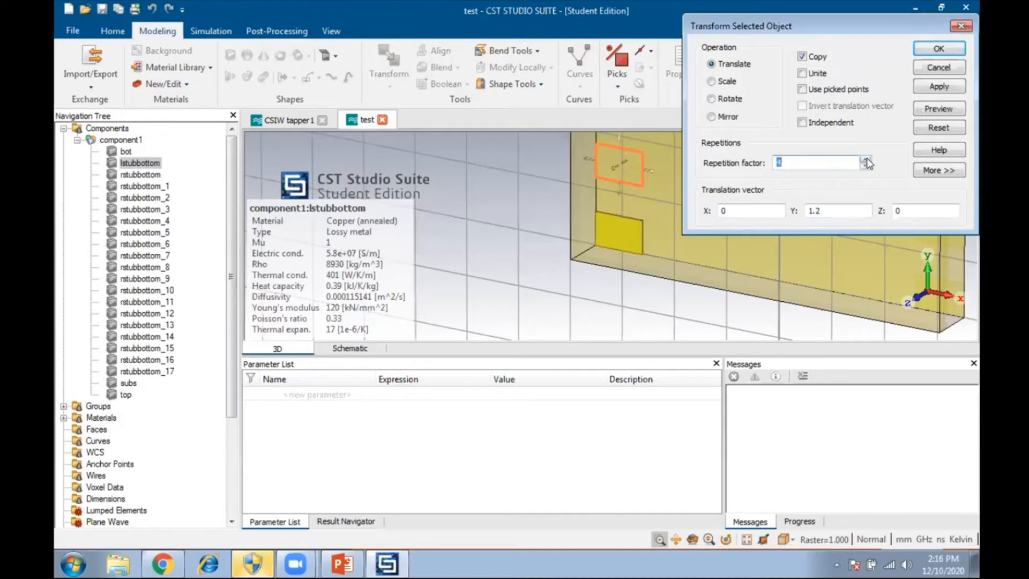
pyautogui.click(866, 159)
pyautogui.click(866, 159)
pyautogui.click(865, 160)
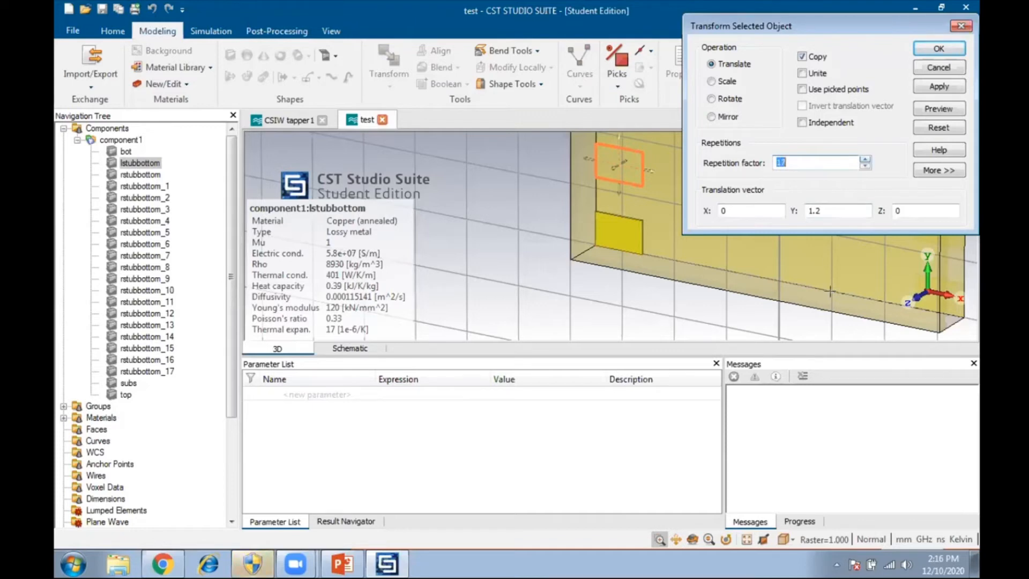
pyautogui.click(746, 540)
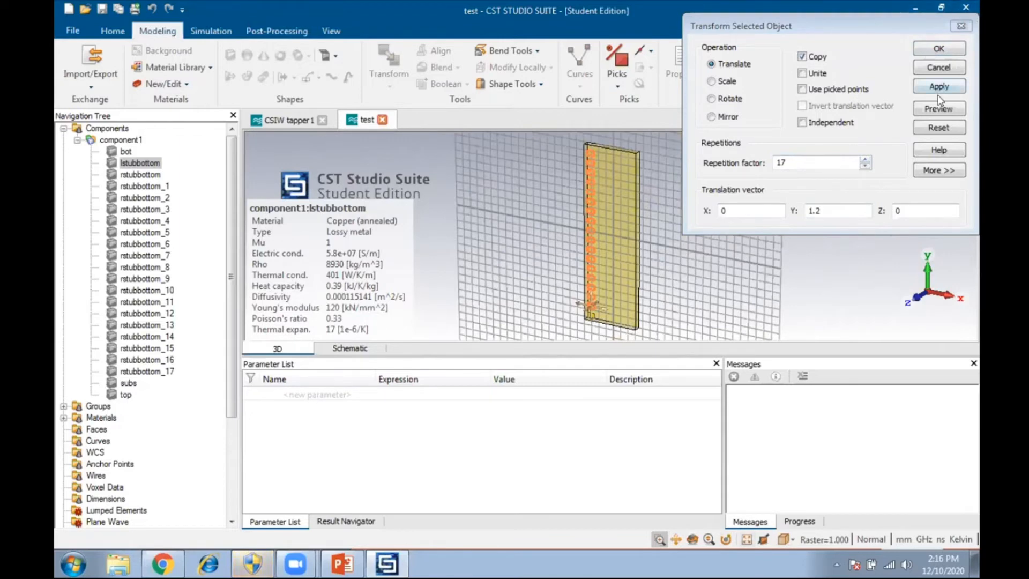
pyautogui.click(939, 108)
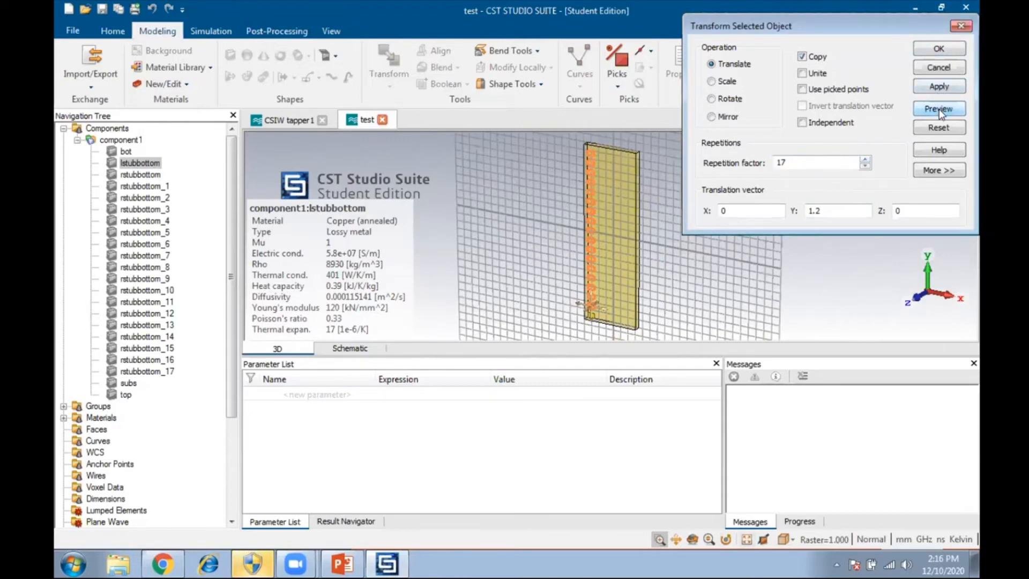
pyautogui.click(939, 48)
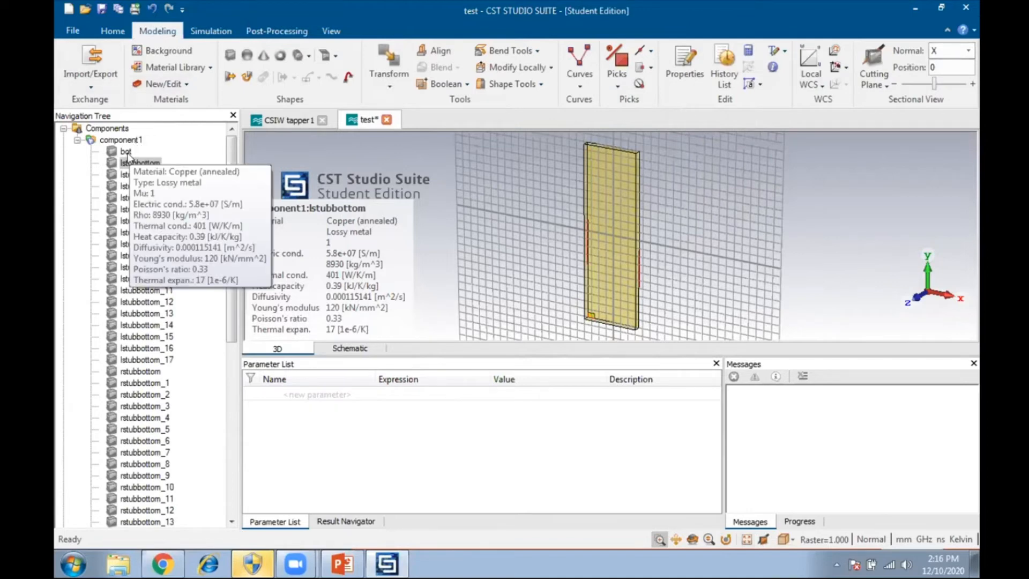
pyautogui.press('Escape')
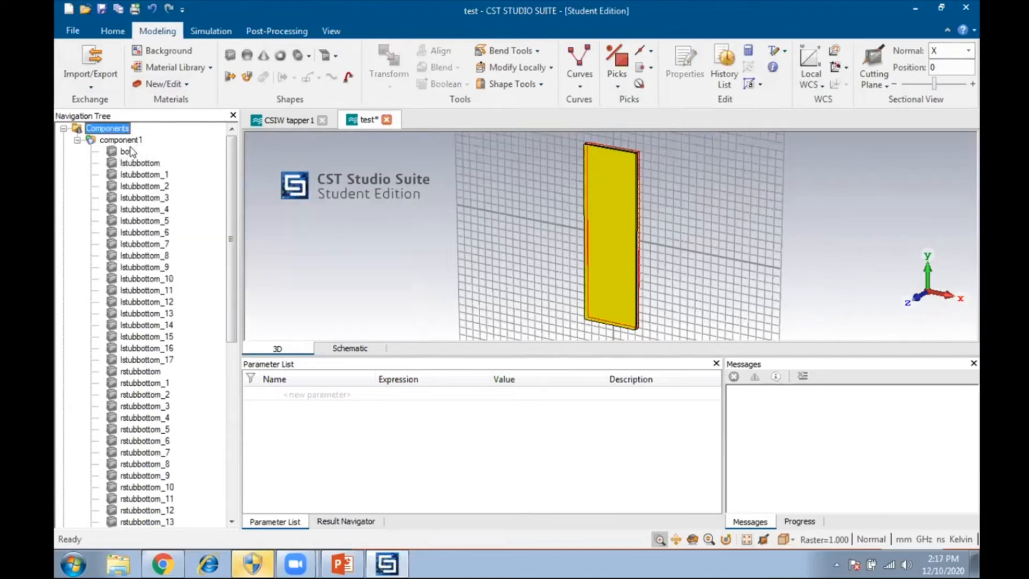
pyautogui.click(130, 162)
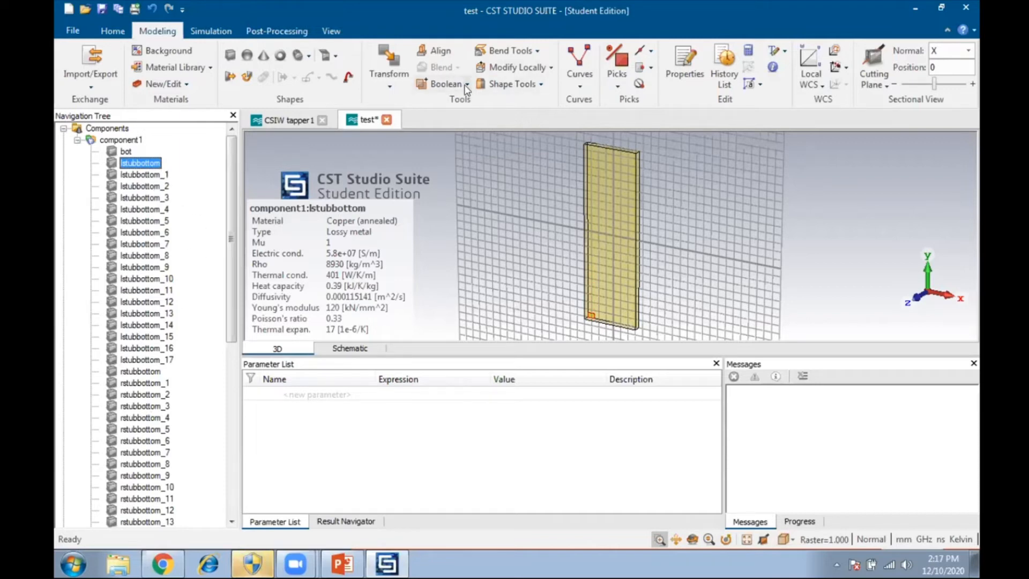
pyautogui.moveTo(168, 212)
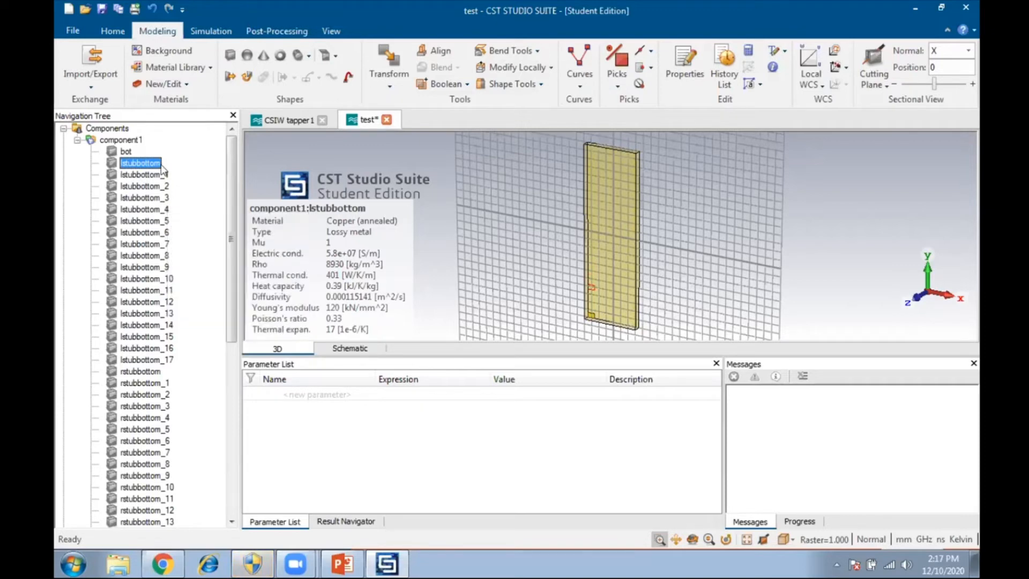
pyautogui.moveTo(153, 179)
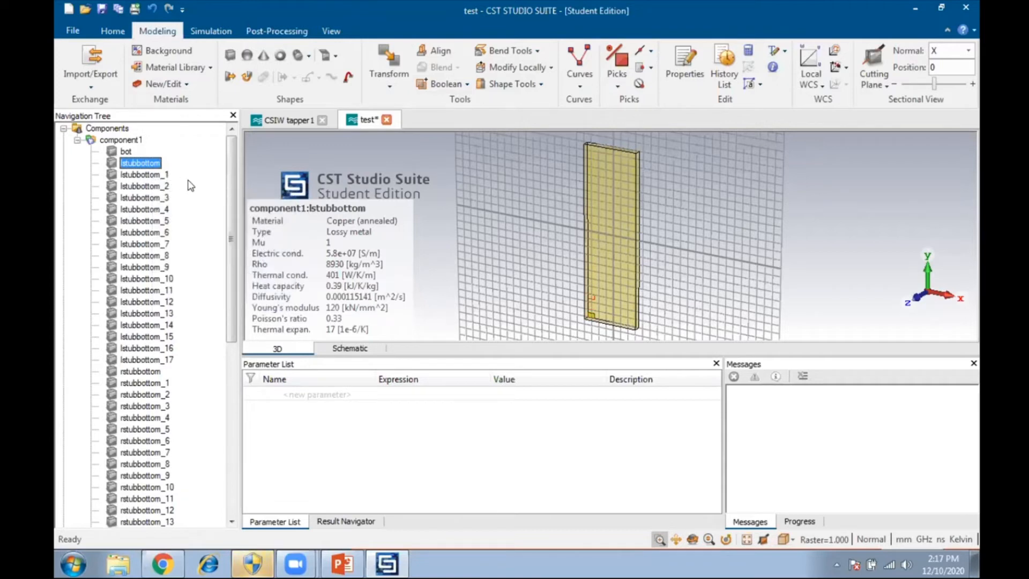
pyautogui.keyDown('ctrl'); pyautogui.click(152, 177); pyautogui.keyUp('ctrl')
pyautogui.keyDown('ctrl'); pyautogui.doubleClick(153, 188); pyautogui.keyUp('ctrl')
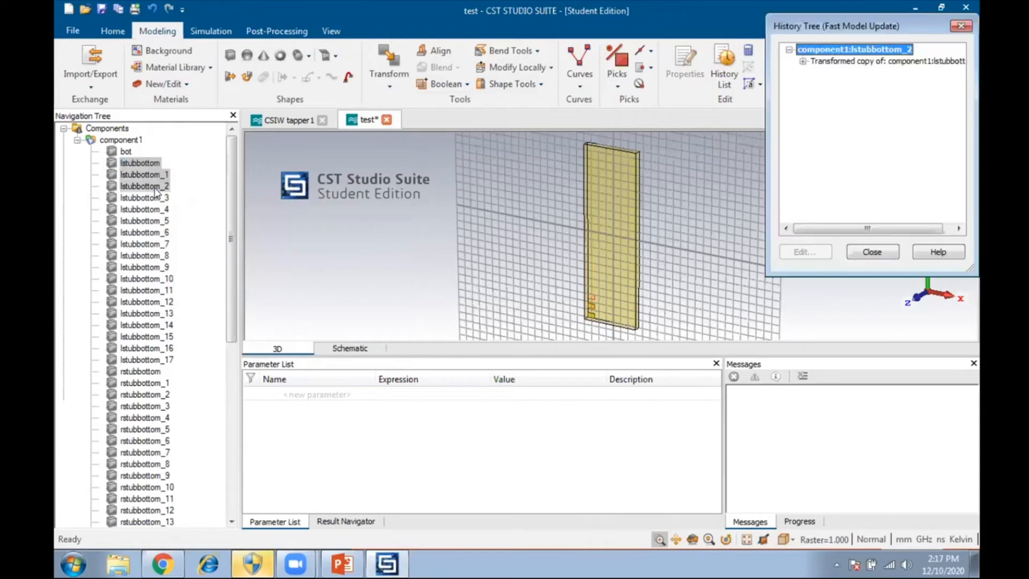
pyautogui.keyDown('ctrl'); pyautogui.click(155, 198); pyautogui.keyUp('ctrl')
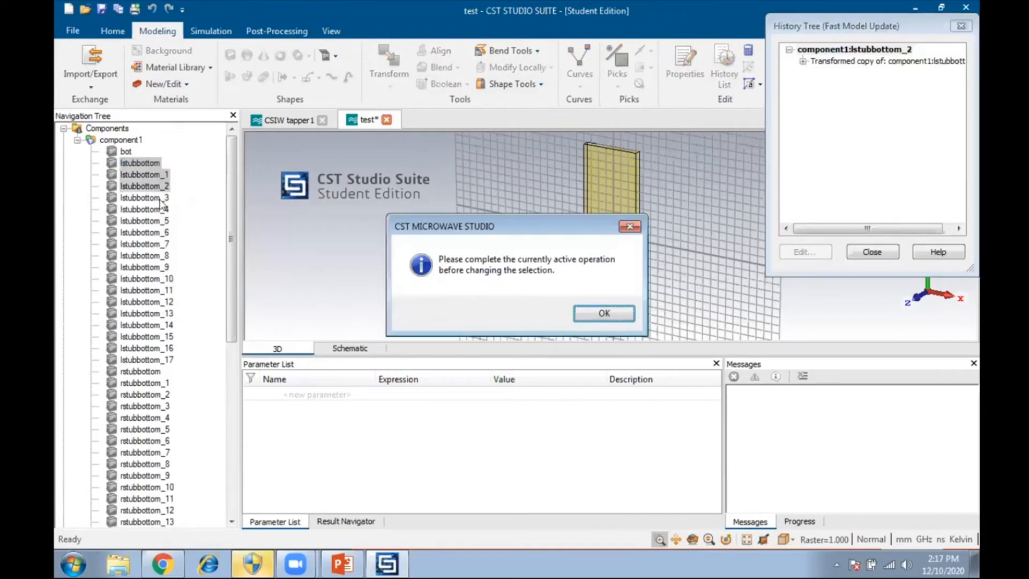
pyautogui.click(617, 313)
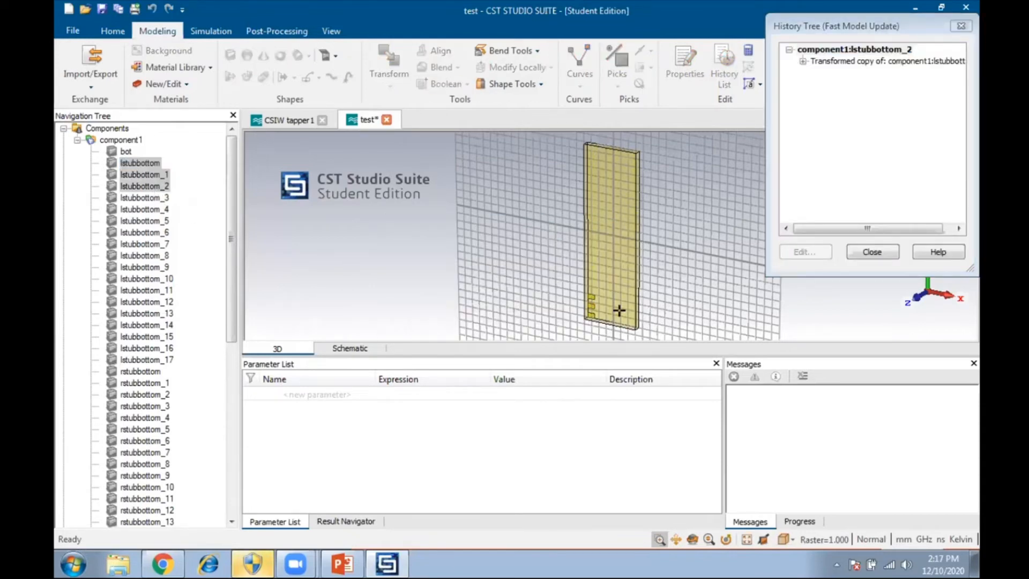
pyautogui.click(884, 252)
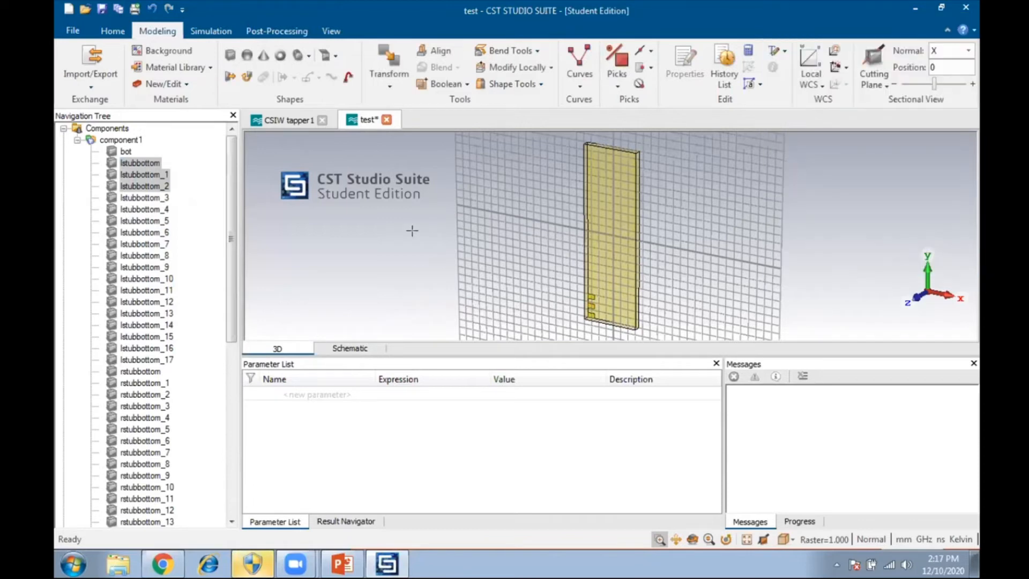
pyautogui.keyDown('ctrl'); pyautogui.click(141, 199); pyautogui.keyUp('ctrl')
pyautogui.keyDown('ctrl'); pyautogui.click(141, 210); pyautogui.keyUp('ctrl')
pyautogui.keyDown('ctrl'); pyautogui.doubleClick(142, 221); pyautogui.keyUp('ctrl')
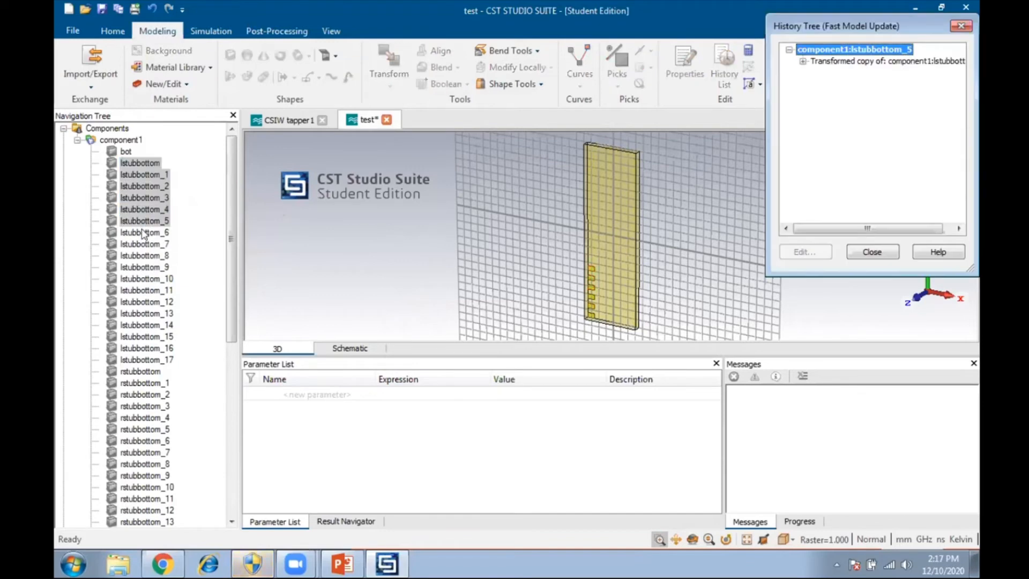
pyautogui.click(875, 252)
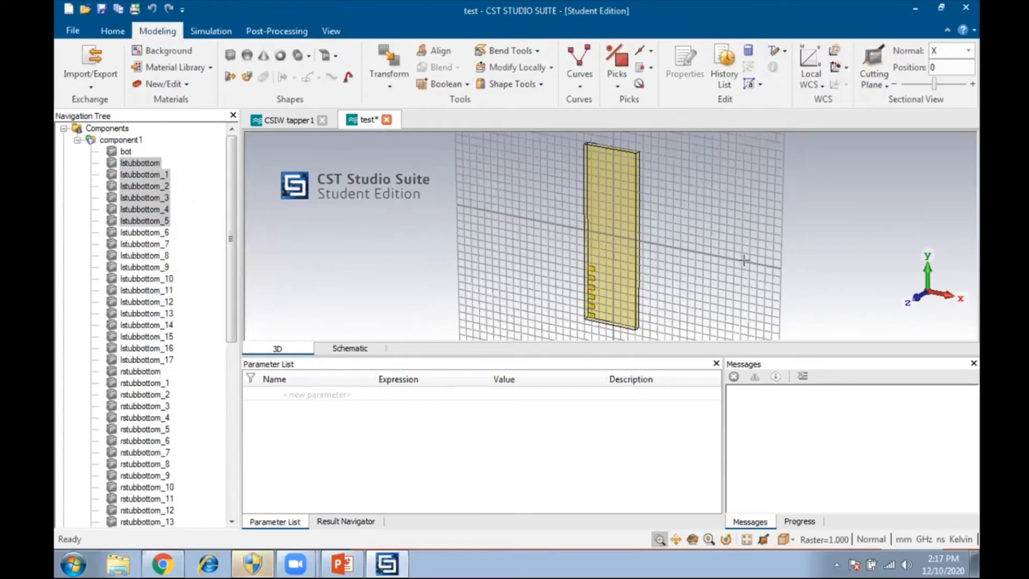
pyautogui.keyDown('ctrl'); pyautogui.click(128, 232); pyautogui.keyUp('ctrl')
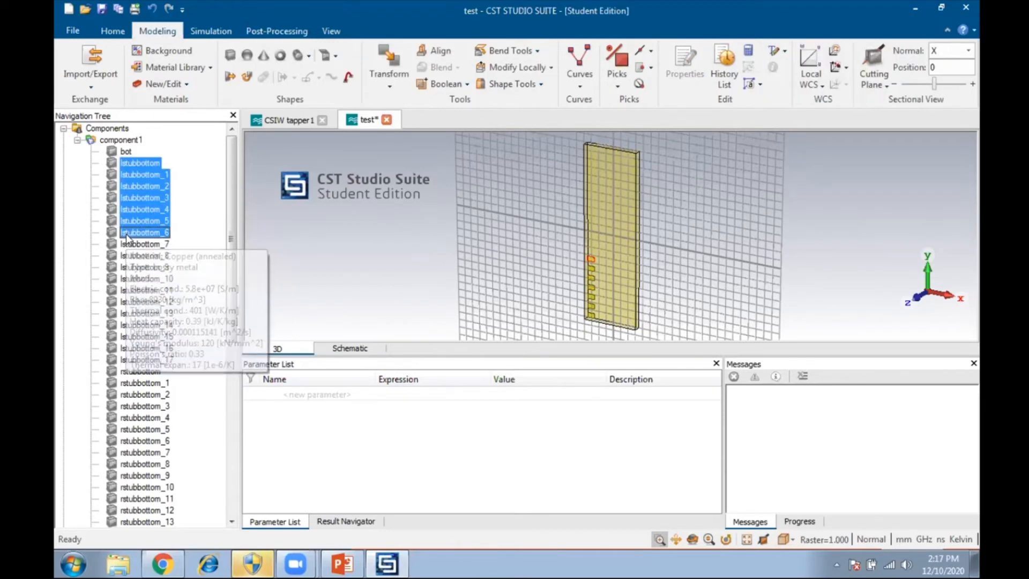
pyautogui.keyDown('ctrl'); pyautogui.click(135, 244); pyautogui.keyUp('ctrl')
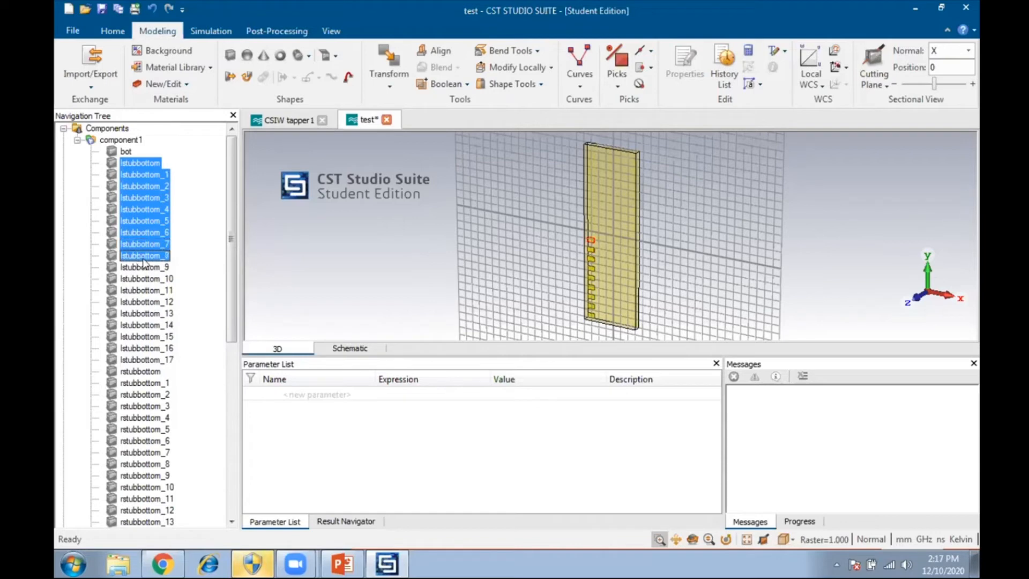
pyautogui.click(172, 360)
pyautogui.doubleClick(176, 370)
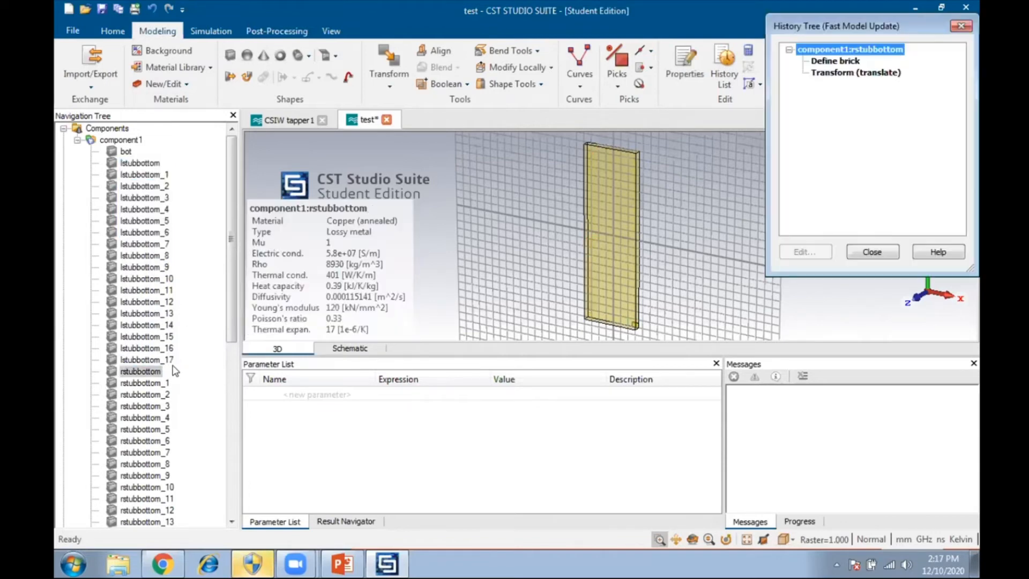
pyautogui.click(172, 361)
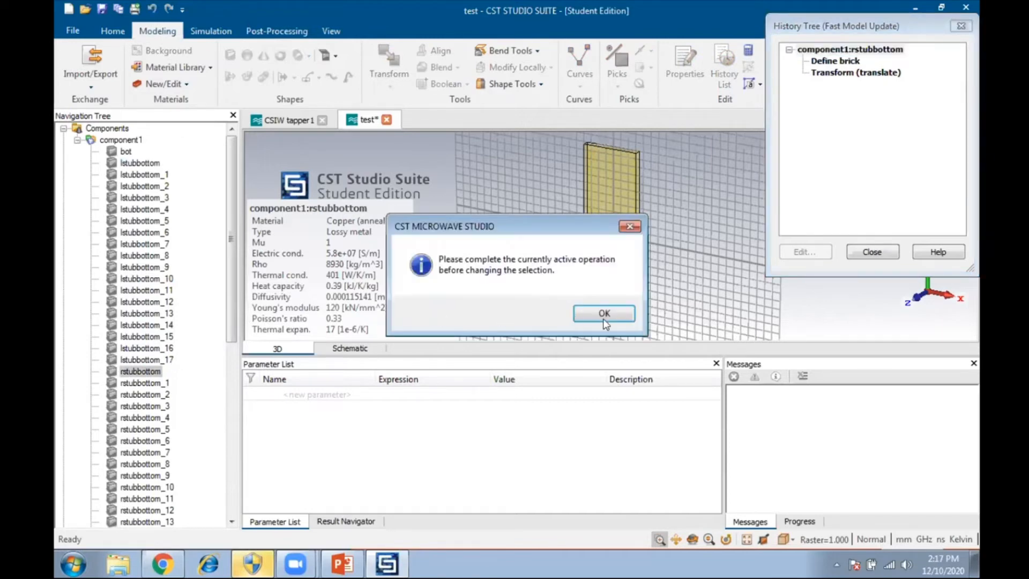
pyautogui.press('Return')
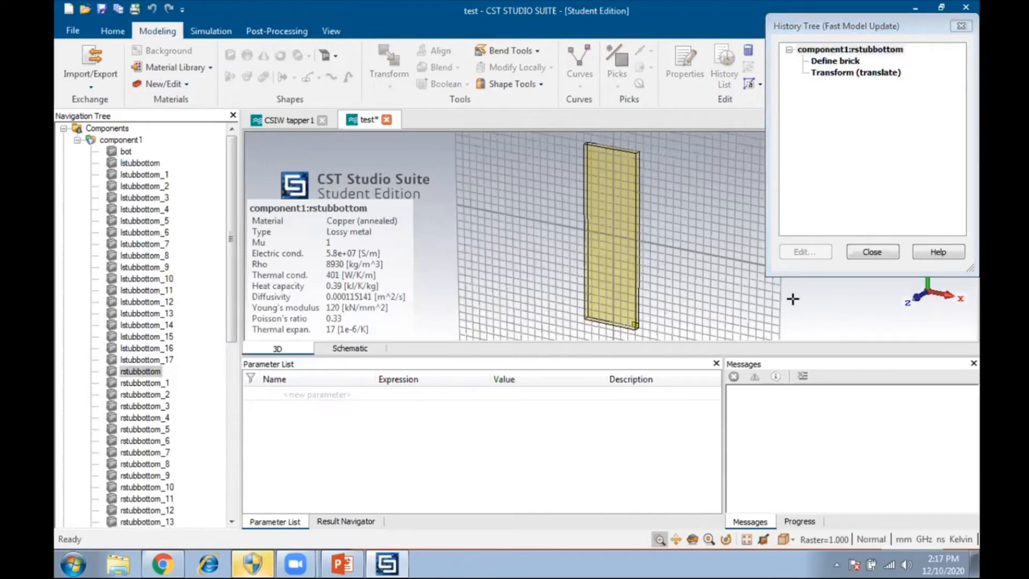
pyautogui.click(871, 252)
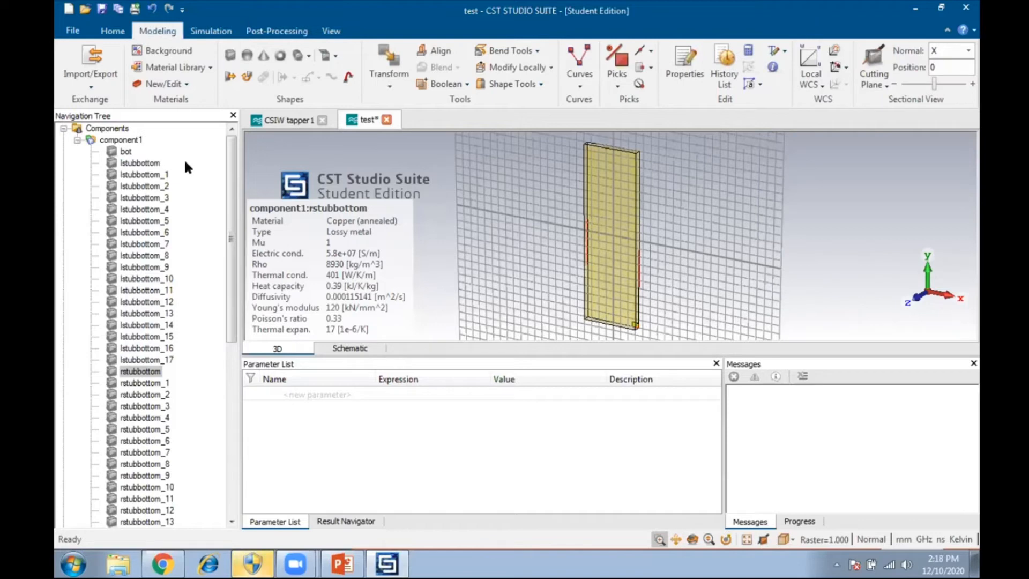
# - Select the lstubbottom brick in component1 together with its consecutive numbered copies, starting from lstubbottom_1
pyautogui.click(141, 162)
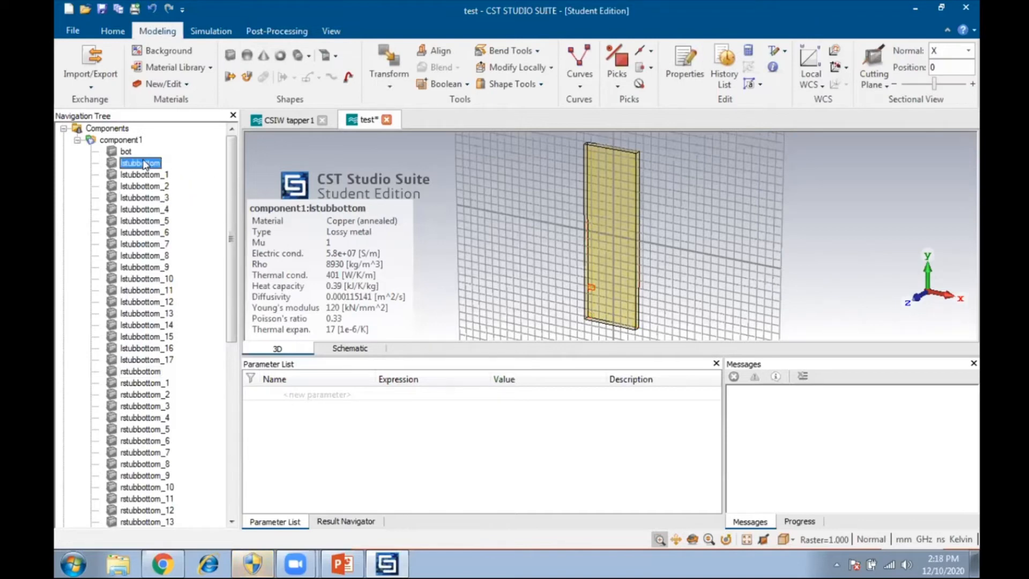
pyautogui.keyDown('shift'); pyautogui.click(155, 186); pyautogui.keyUp('shift')
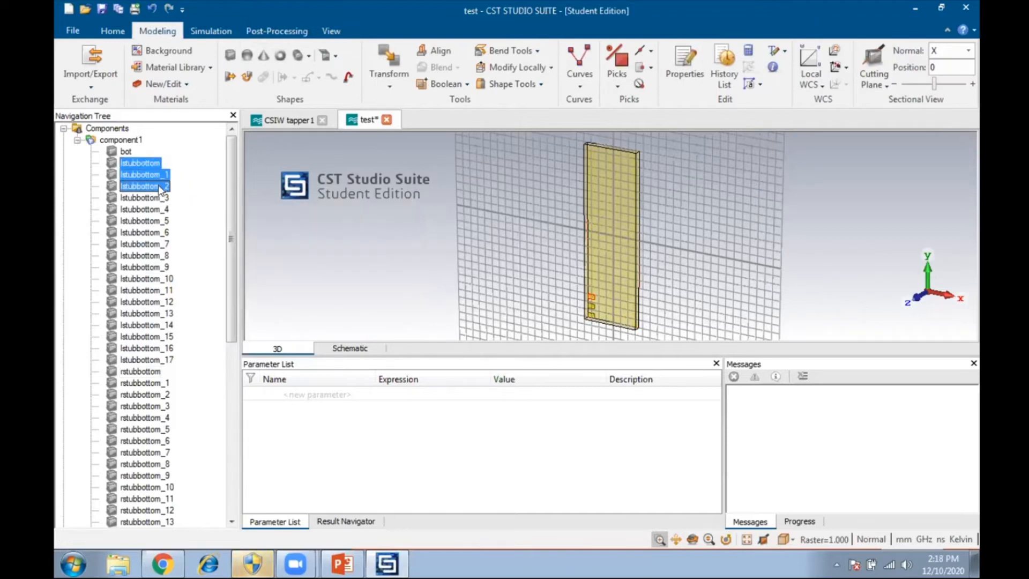
pyautogui.keyDown('shift'); pyautogui.click(159, 198); pyautogui.keyUp('shift')
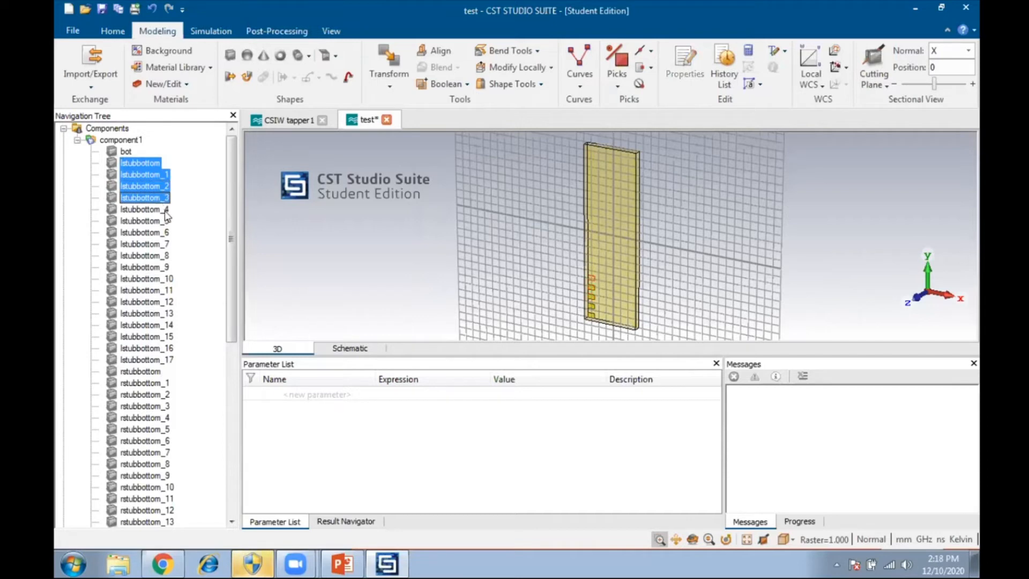
pyautogui.hotkey('shift', 'Down')
pyautogui.hotkey('shift', 'Down')
pyautogui.hotkey('shift', 'Down')
pyautogui.hotkey('shift', 'Down')
pyautogui.hotkey('shift', 'Down')
pyautogui.hotkey('shift', 'Down')
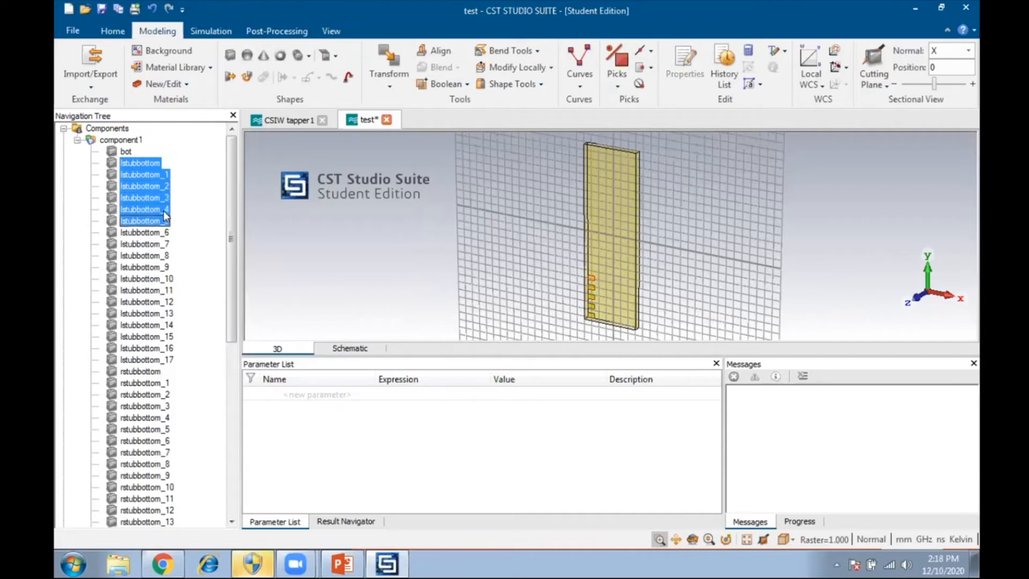
# - Unite all left bottom stubs, lstubbottom through lstubbottom_17, into one solid with Boolean Add
pyautogui.hotkey('shift', 'Down')
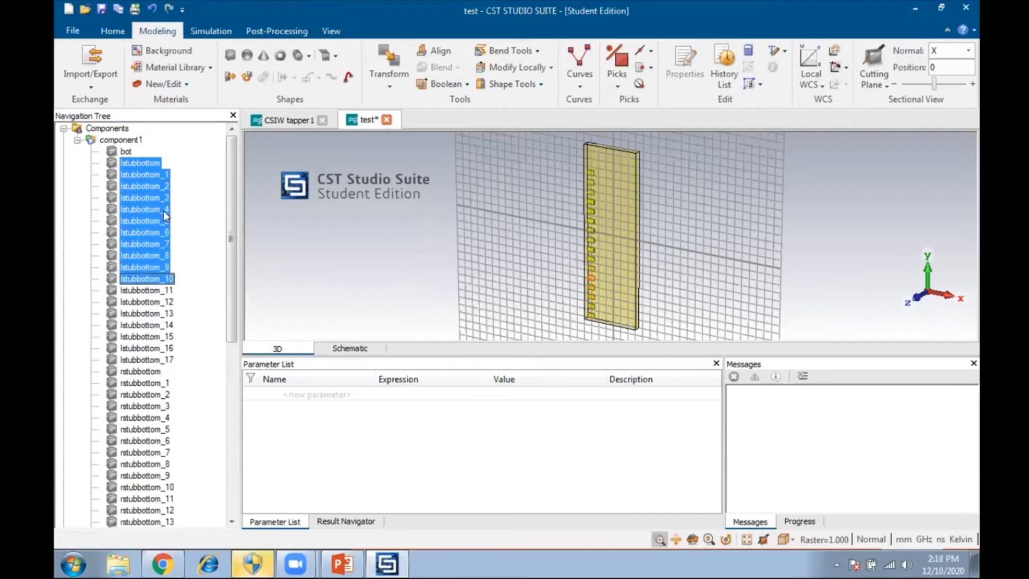
pyautogui.hotkey('shift', 'Down')
pyautogui.hotkey('shift', 'Down')
pyautogui.hotkey('shift', 'Down')
pyautogui.hotkey('shift', 'Down')
pyautogui.hotkey('shift', 'Down')
pyautogui.hotkey('shift', 'Down')
pyautogui.hotkey('shift', 'Down')
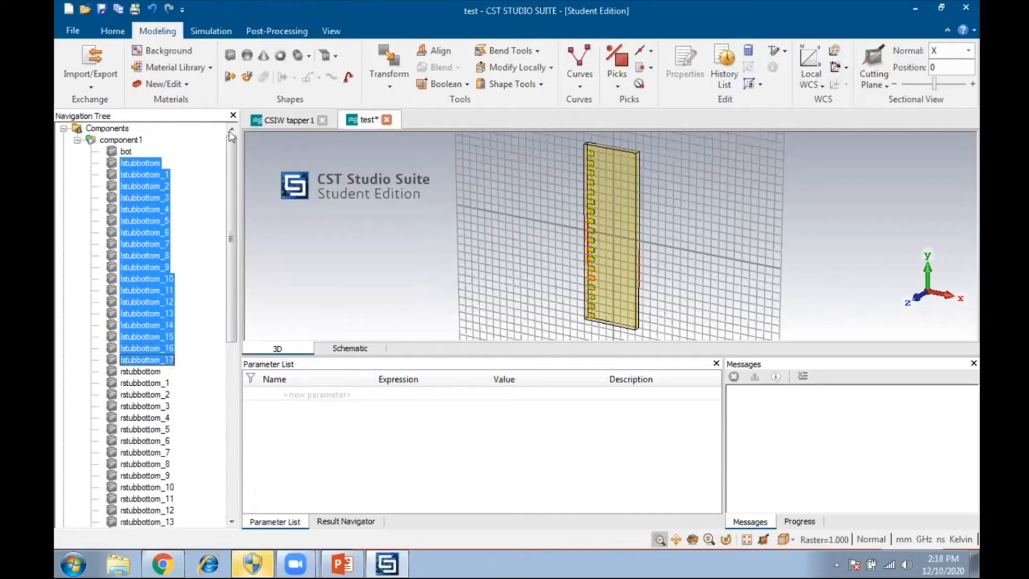
pyautogui.click(467, 84)
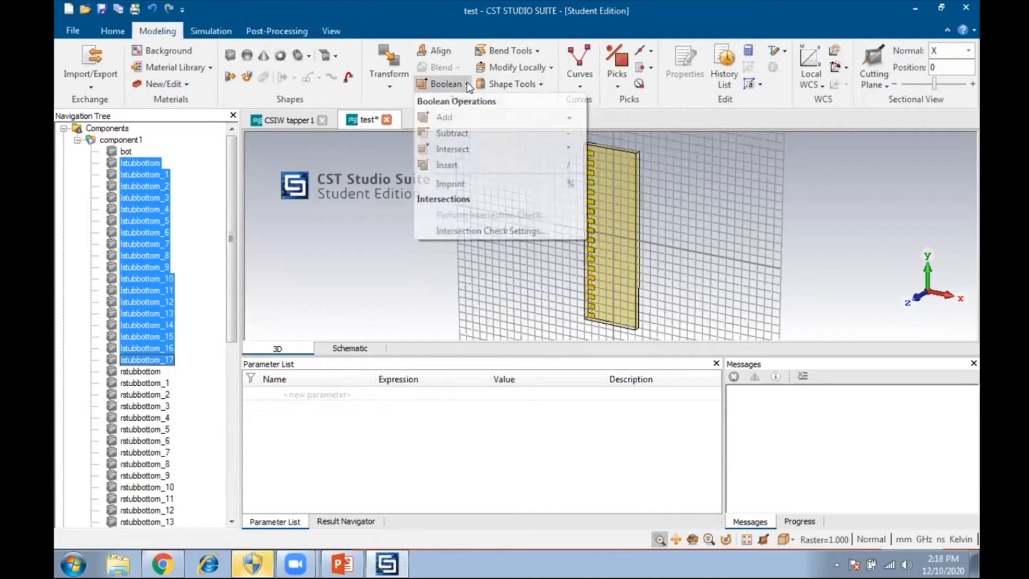
pyautogui.click(468, 117)
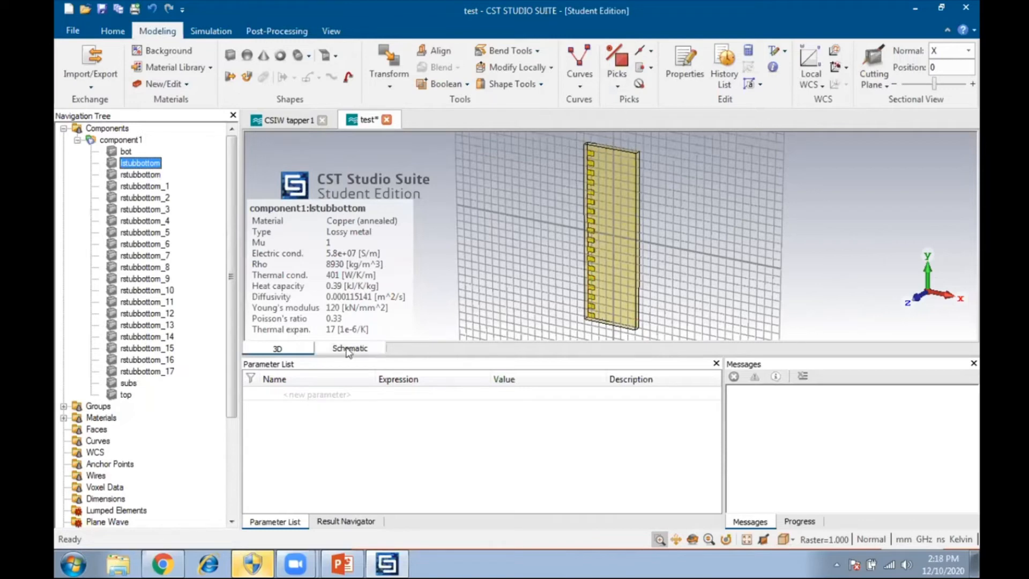
# - Unite all right bottom stubs, rstubbottom through rstubbottom_17, into one solid with Boolean Add
pyautogui.doubleClick(141, 175)
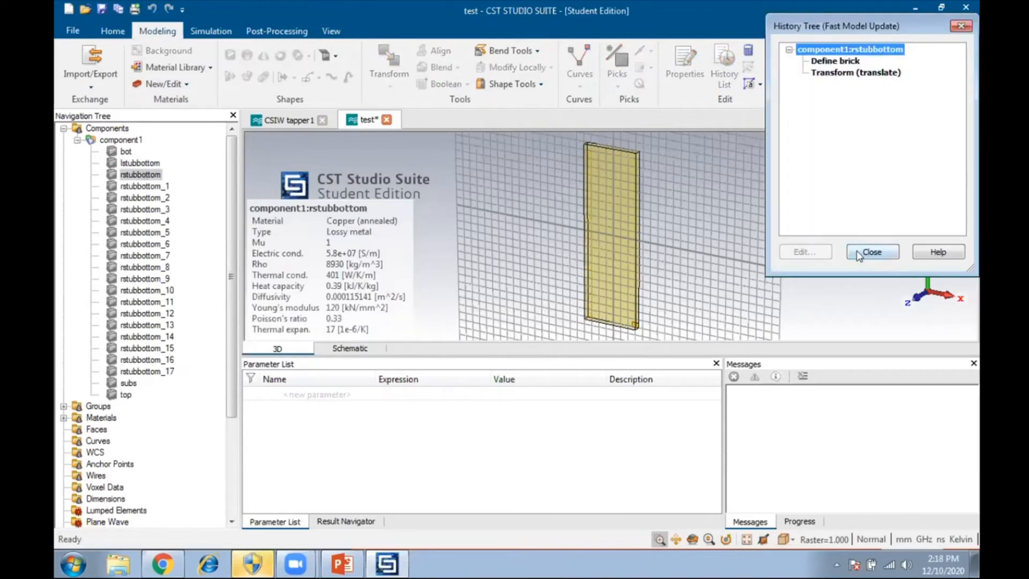
pyautogui.click(871, 252)
pyautogui.click(149, 176)
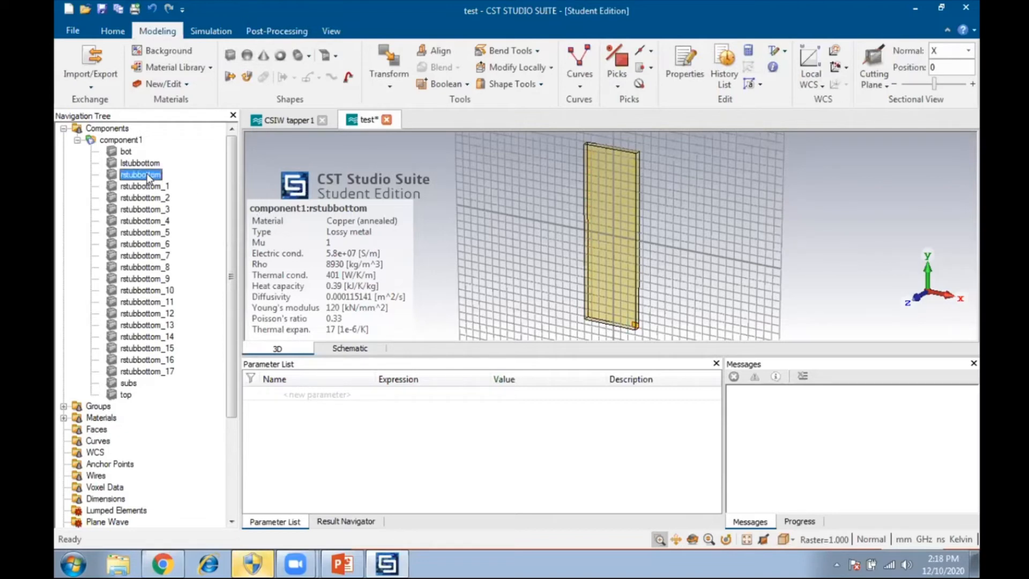
pyautogui.hotkey('shift', 'Down')
pyautogui.hotkey('shift', 'Down')
pyautogui.hotkey('shift', 'Down')
pyautogui.hotkey('shift', 'Down')
pyautogui.hotkey('shift', 'Down')
pyautogui.hotkey('shift', 'Down')
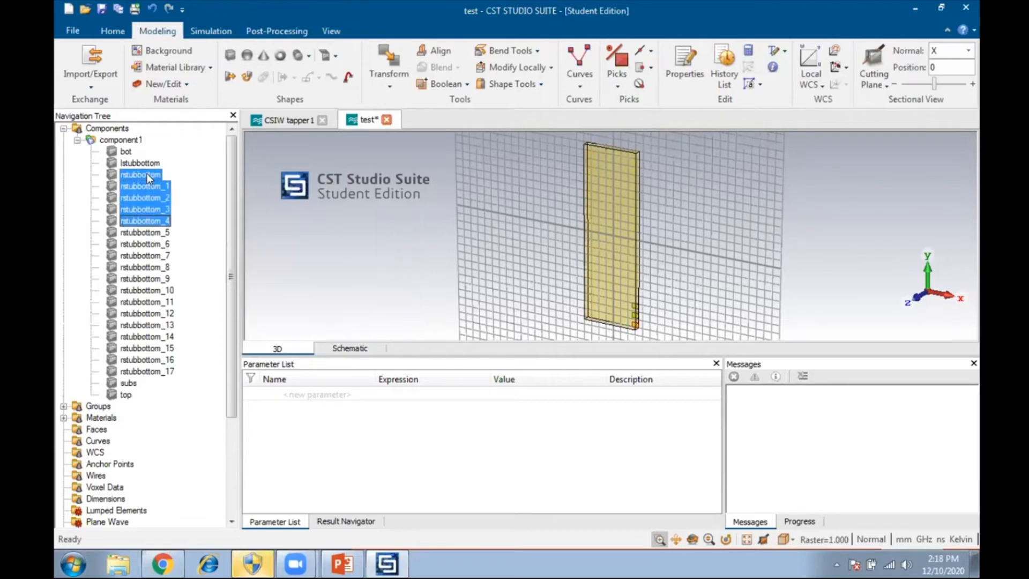
pyautogui.hotkey('shift', 'Down')
pyautogui.hotkey('shift', 'Down')
pyautogui.hotkey('shift', 'Down')
pyautogui.hotkey('shift', 'Down')
pyautogui.hotkey('shift', 'Down')
pyautogui.hotkey('shift', 'Down')
pyautogui.hotkey('shift', 'Down')
pyautogui.hotkey('shift', 'Down')
pyautogui.hotkey('shift', 'Down')
pyautogui.hotkey('shift', 'Down')
pyautogui.hotkey('shift', 'Down')
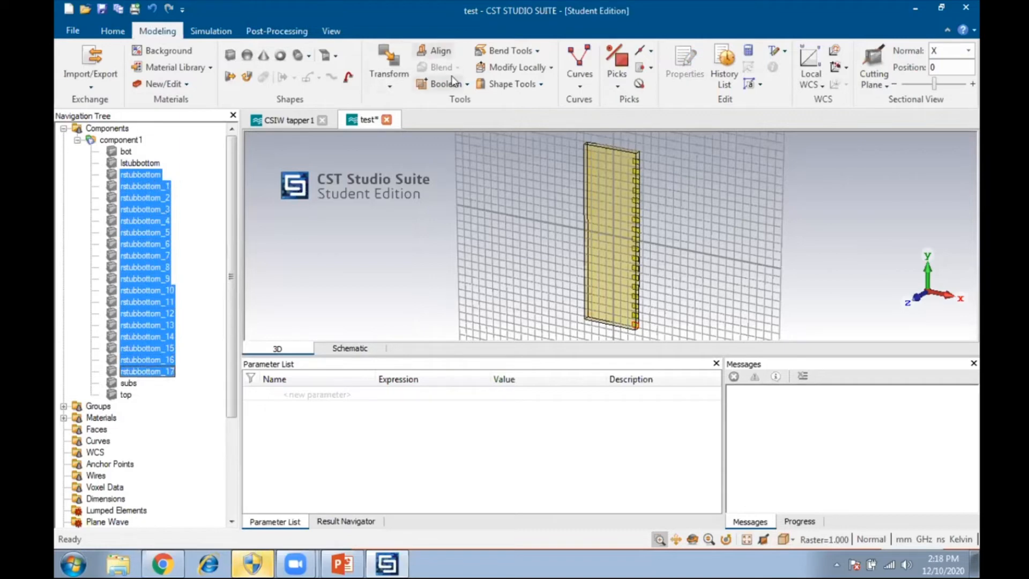
pyautogui.click(462, 84)
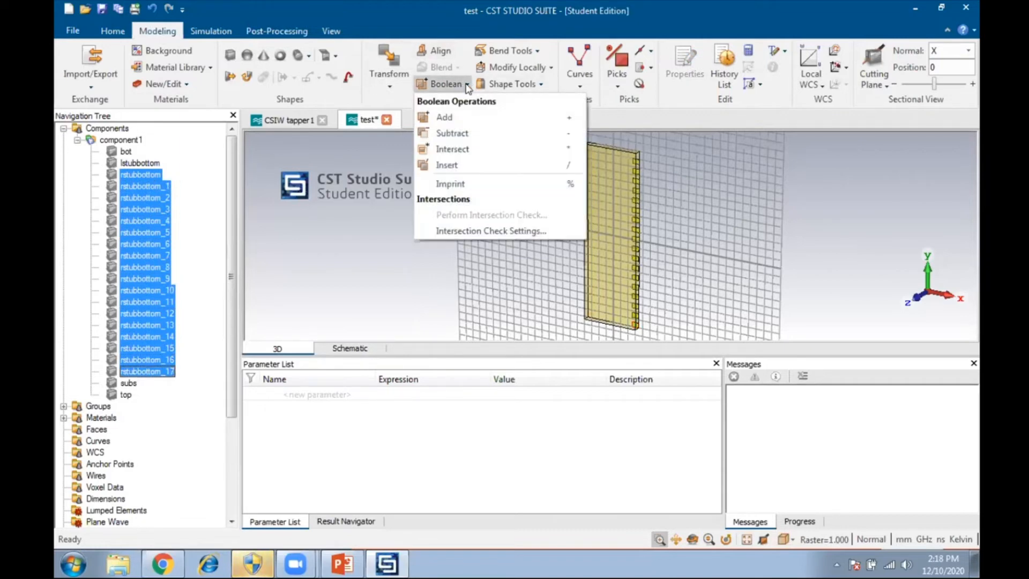
pyautogui.click(467, 117)
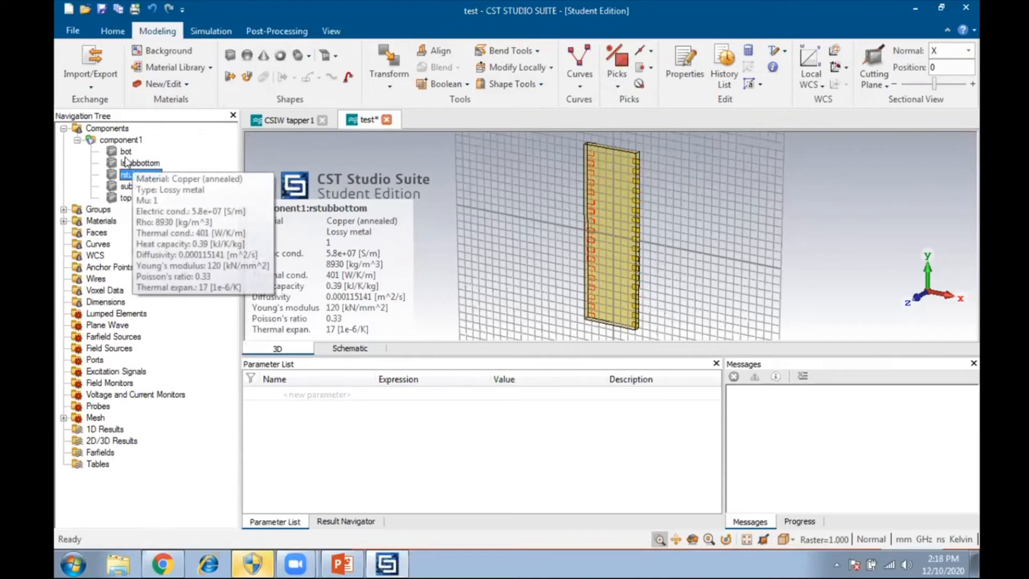
# - Subtract lstubbottom and rstubbottom from the bot layer with a Boolean Subtract
pyautogui.click(126, 154)
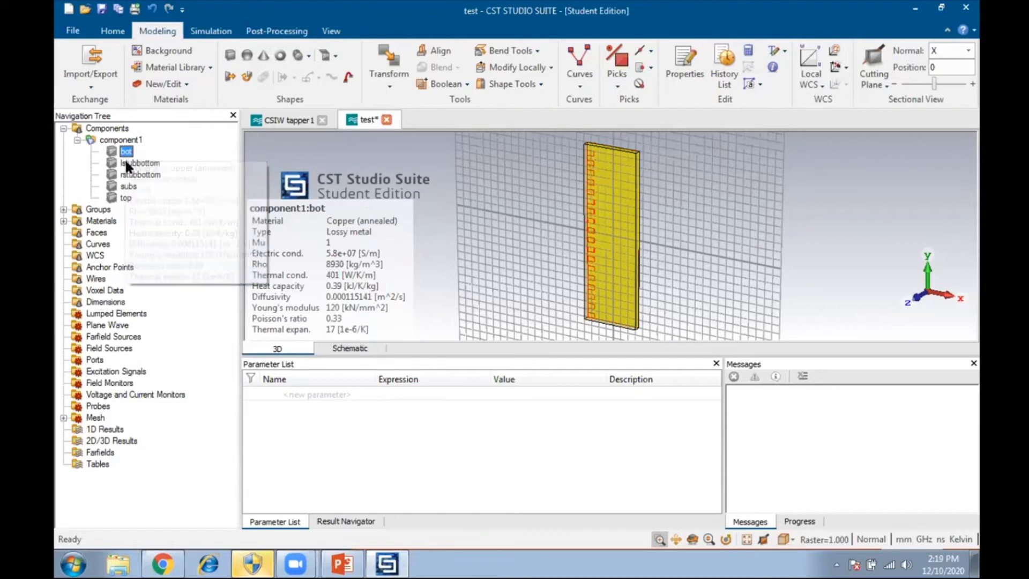
pyautogui.click(467, 84)
pyautogui.click(479, 137)
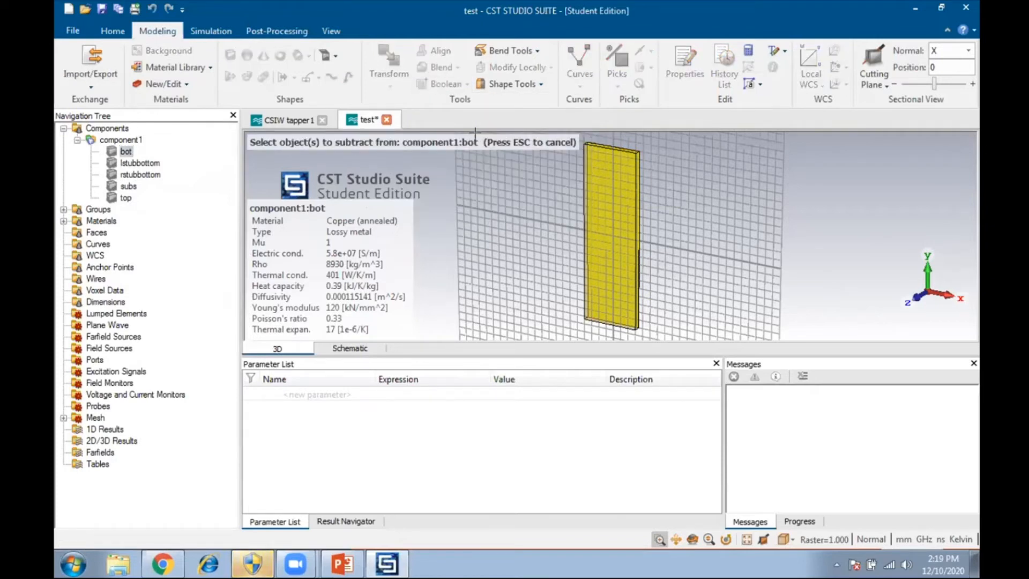
pyautogui.click(155, 166)
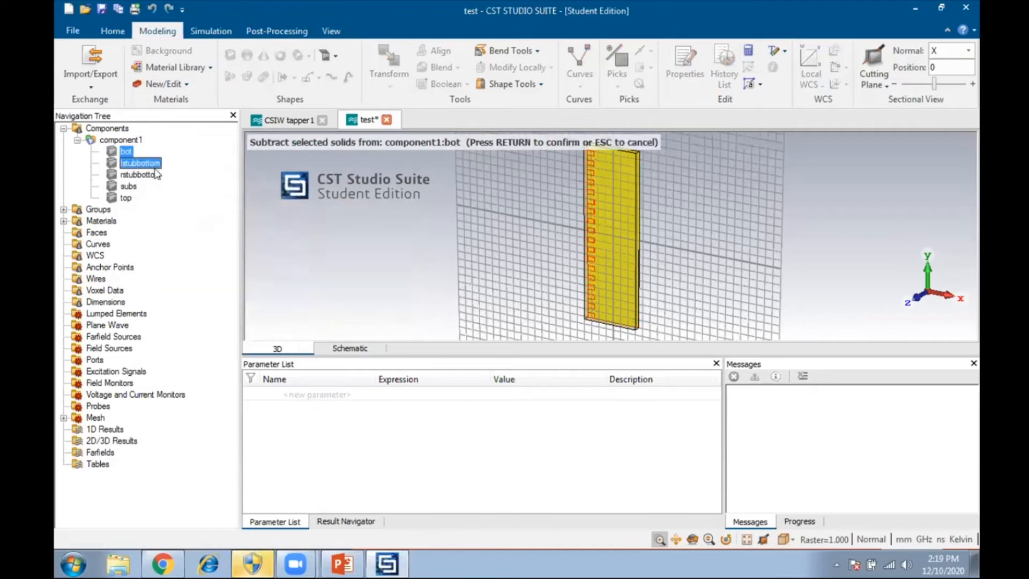
pyautogui.click(160, 177)
pyautogui.press('Return')
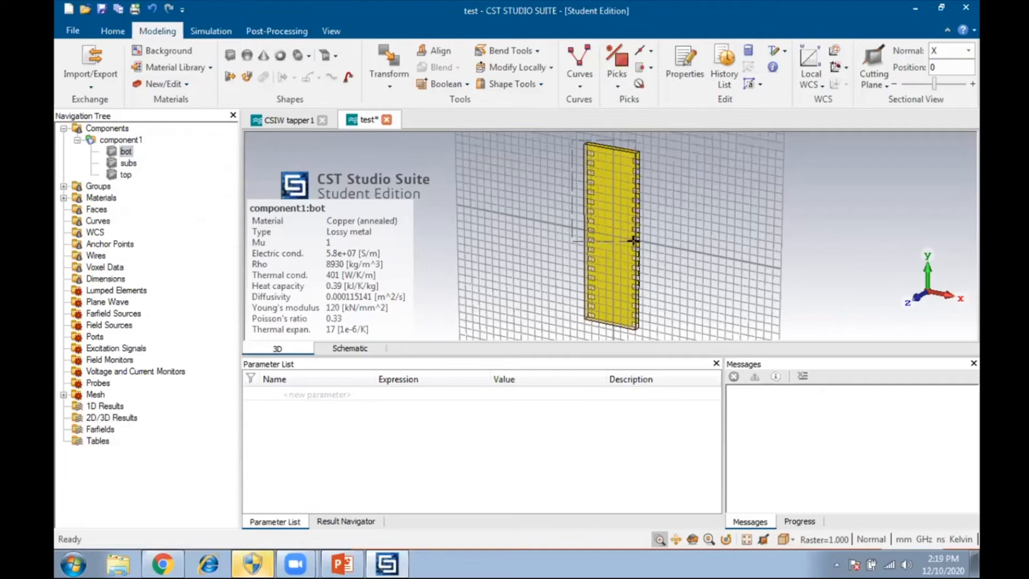
# - Examine the stub cutouts along both long edges of the bot layer from several angles
pyautogui.scroll(3, 587, 156)
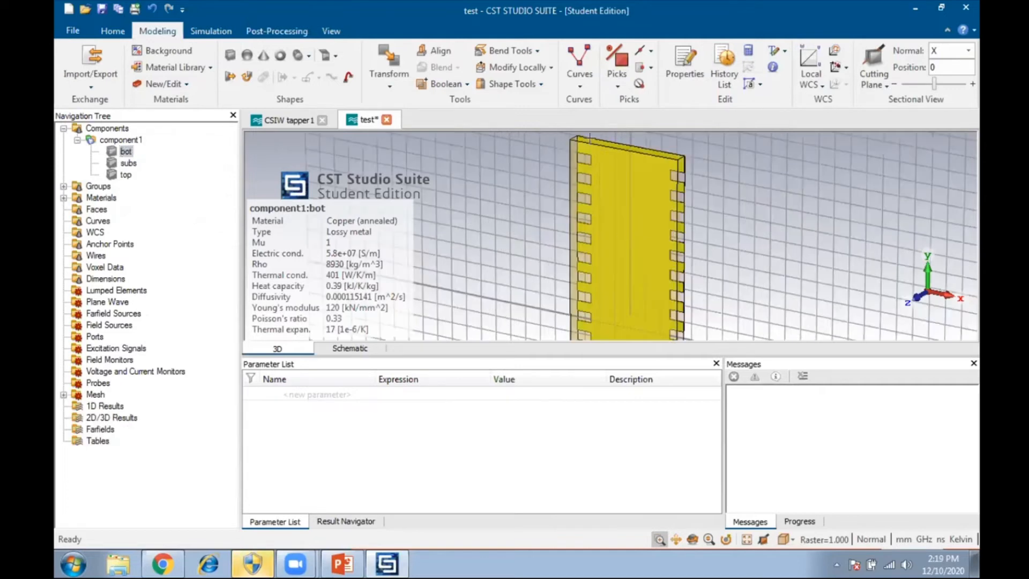
pyautogui.click(693, 539)
pyautogui.moveTo(678, 304); pyautogui.dragTo(602, 264)
pyautogui.moveTo(662, 273)
pyautogui.mouseDown()
pyautogui.moveTo(531, 241)
pyautogui.moveTo(650, 264)
pyautogui.moveTo(508, 253)
pyautogui.mouseUp()
pyautogui.moveTo(594, 241)
pyautogui.mouseDown()
pyautogui.moveTo(533, 245)
pyautogui.moveTo(552, 180)
pyautogui.mouseUp()
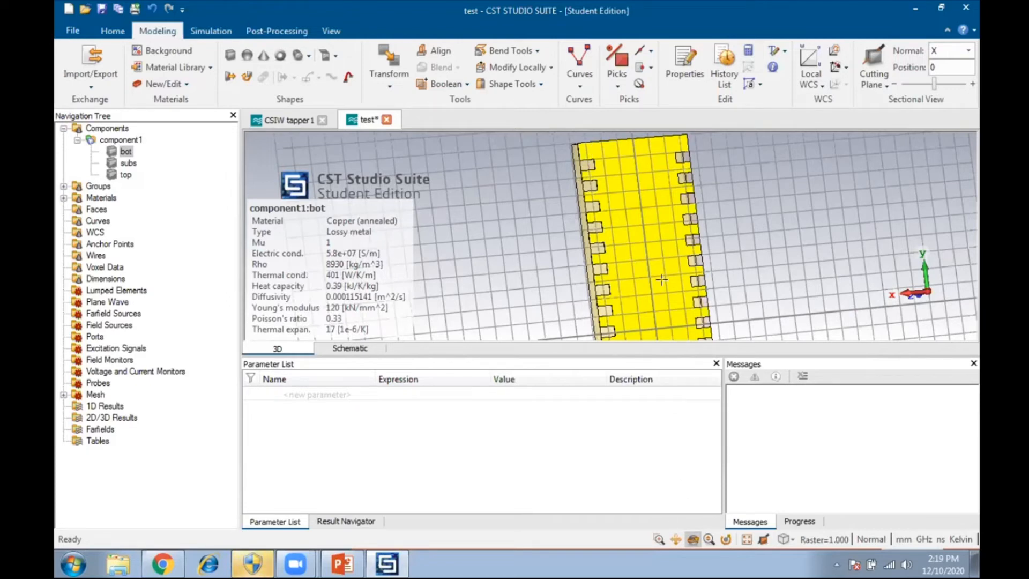
pyautogui.moveTo(623, 278); pyautogui.dragTo(692, 249)
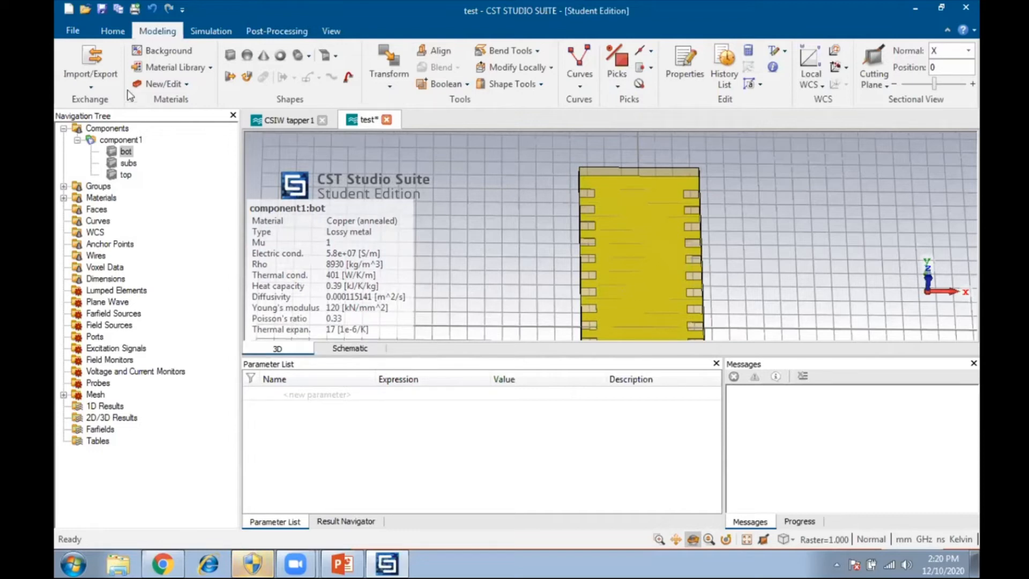
# - Begin a brick named rstubtop by numeric entry, with its X range from 2.6 to 3.5
pyautogui.click(229, 55)
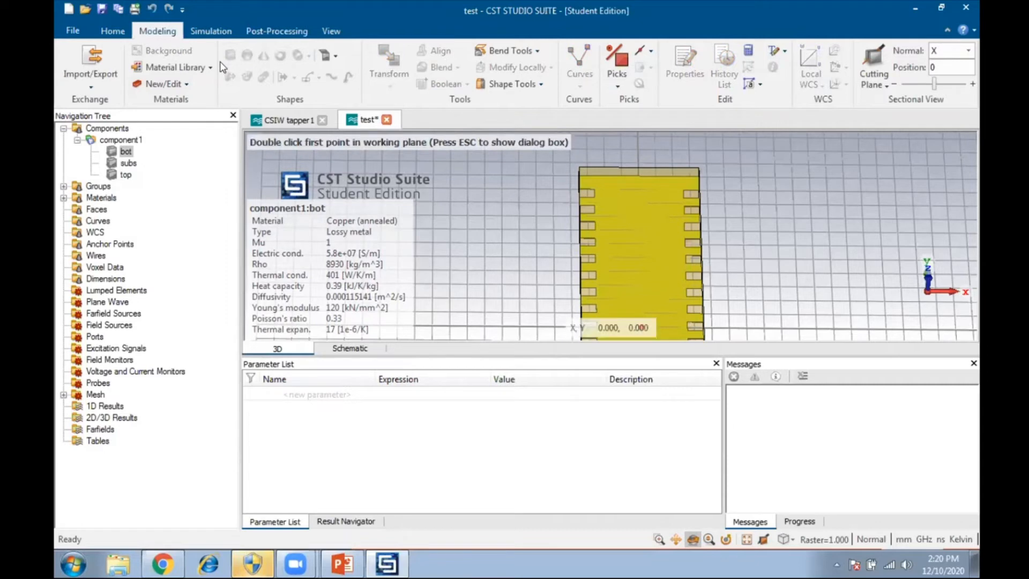
pyautogui.press('Escape')
pyautogui.press('BackSpace')
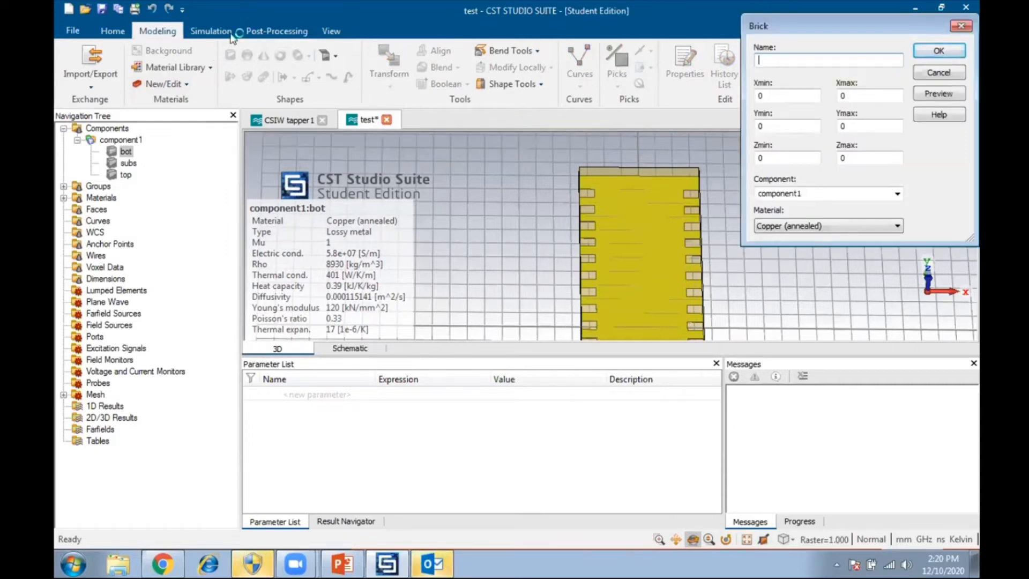
pyautogui.write('rstubtop')
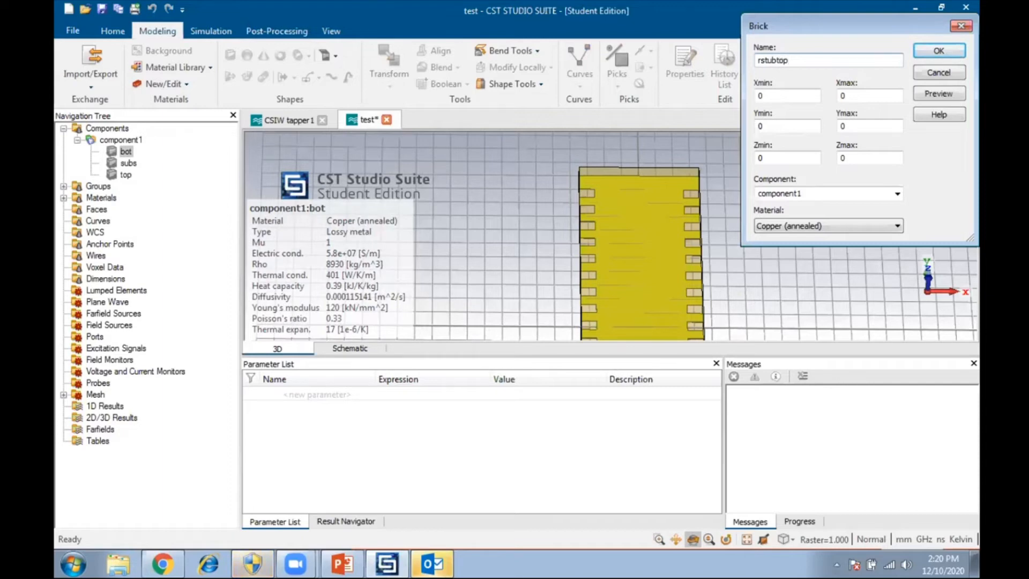
pyautogui.doubleClick(802, 99)
pyautogui.press('BackSpace')
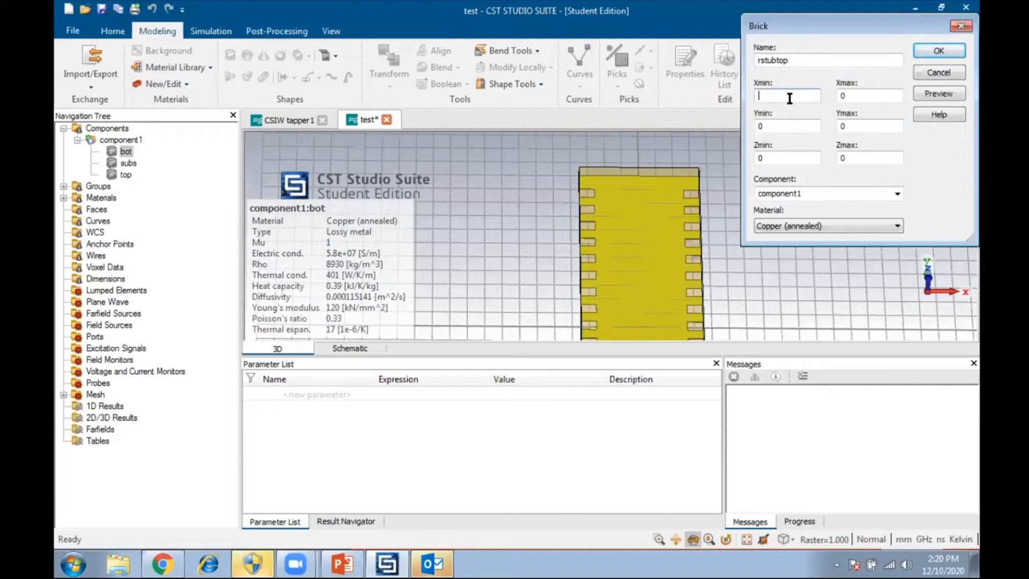
pyautogui.write('2.6')
pyautogui.click(857, 95)
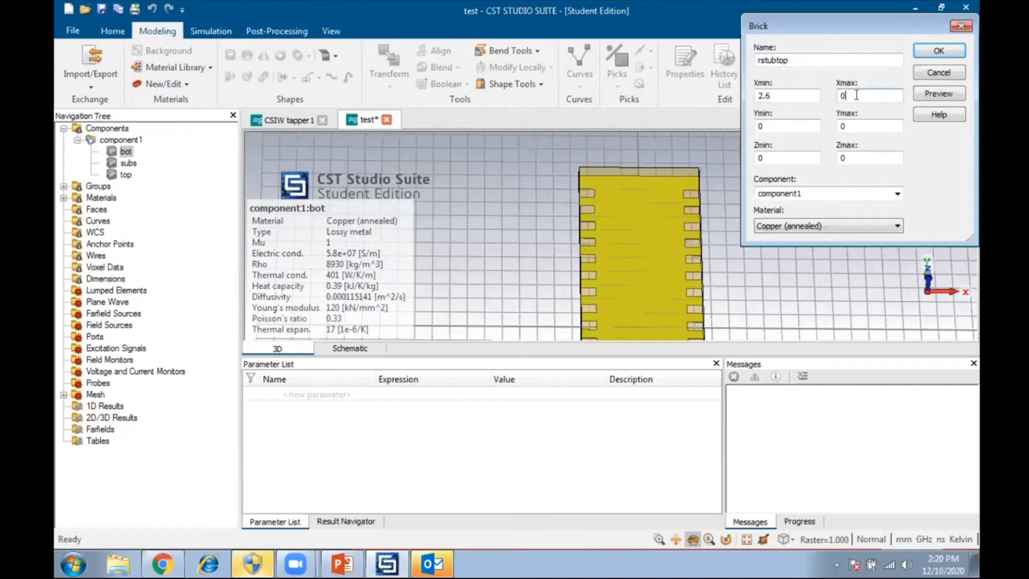
pyautogui.write('3.5')
# - Set the rstubtop brick's Y range from -11 to -10.5 and its Z range from 0.835 to 0.87
pyautogui.write('-11')
pyautogui.click(851, 125)
pyautogui.write('-10.5')
pyautogui.doubleClick(780, 159)
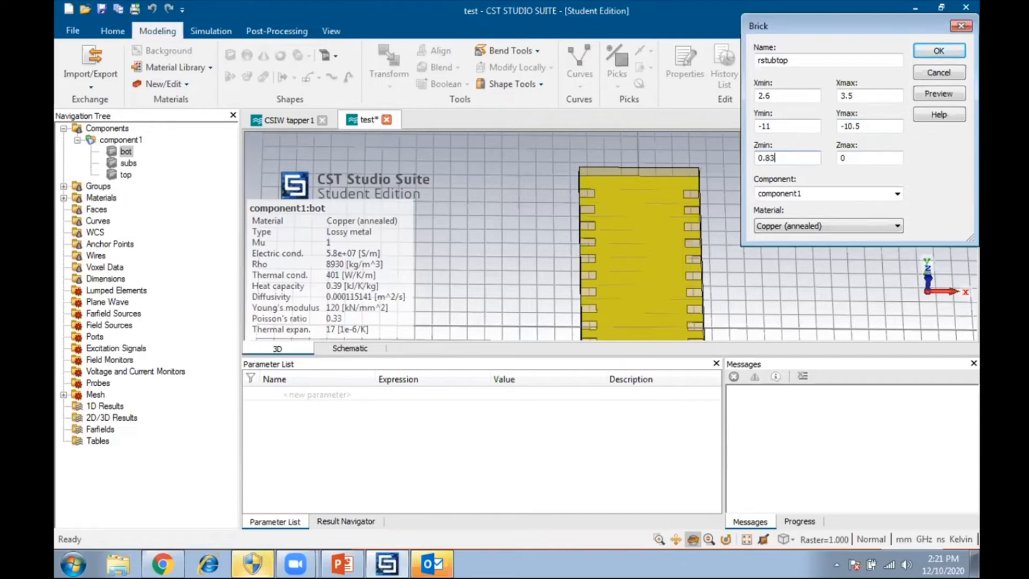
pyautogui.click(874, 153)
pyautogui.write('0.87')
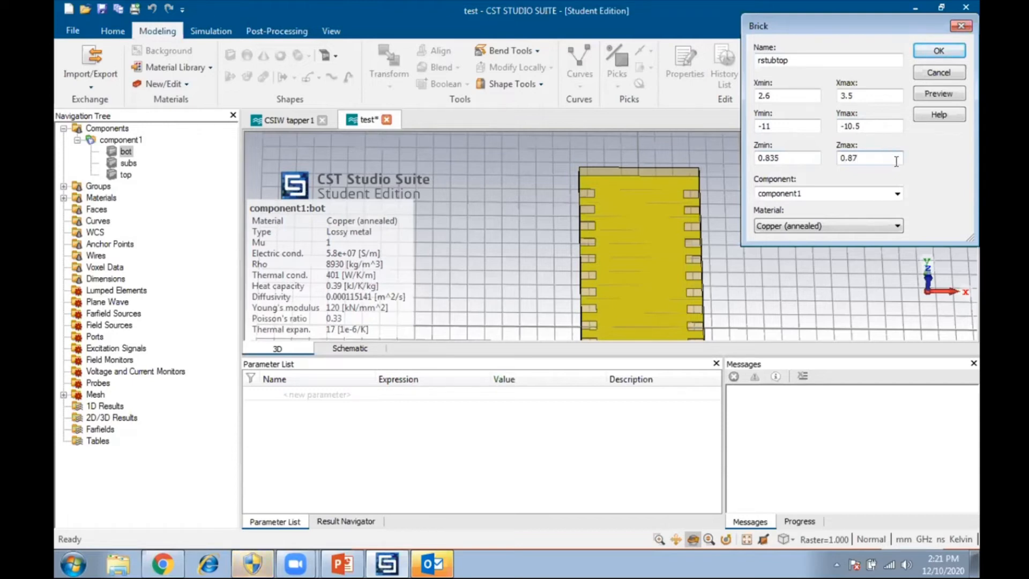
# - Preview the rstubtop brick on the board and create it in component1 with Copper (annealed)
pyautogui.click(746, 538)
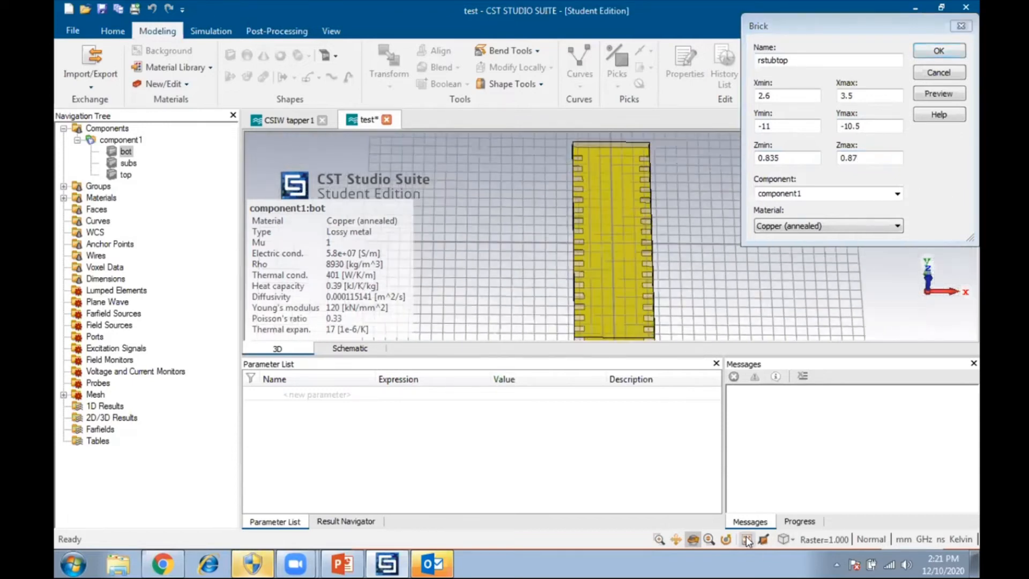
pyautogui.click(111, 148)
pyautogui.click(604, 313)
pyautogui.click(936, 94)
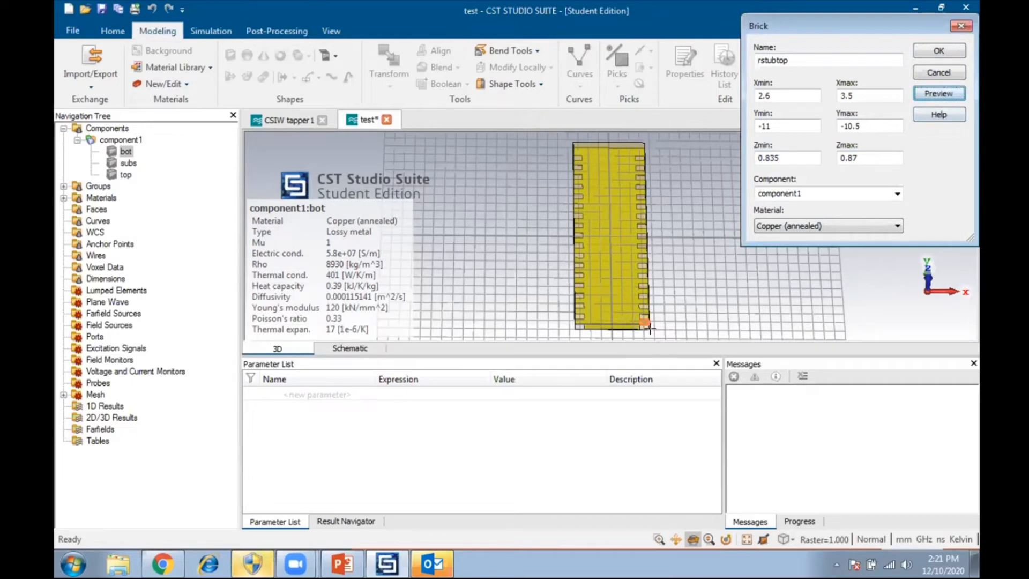
pyautogui.moveTo(639, 314); pyautogui.dragTo(670, 397)
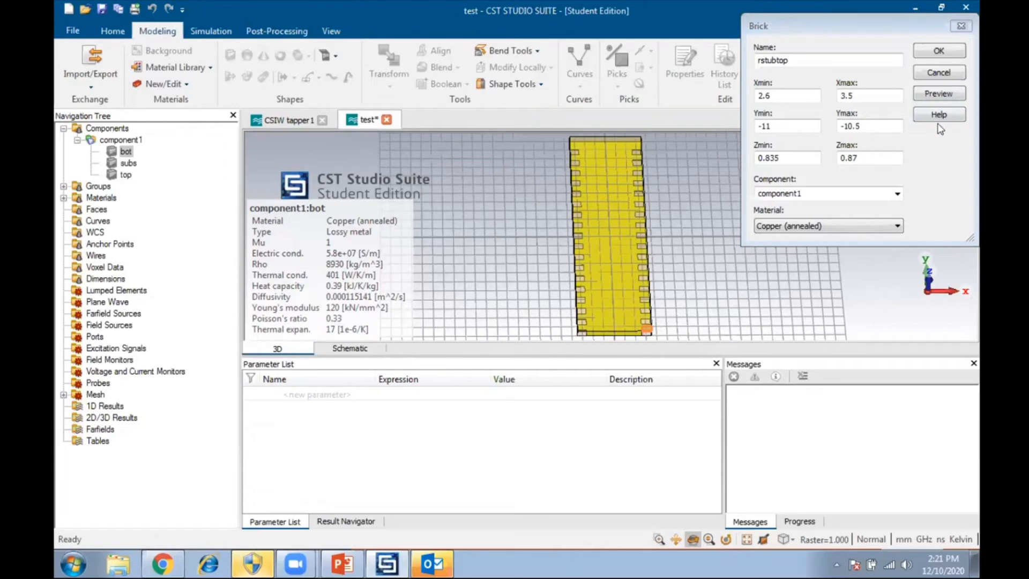
pyautogui.click(939, 51)
pyautogui.click(943, 53)
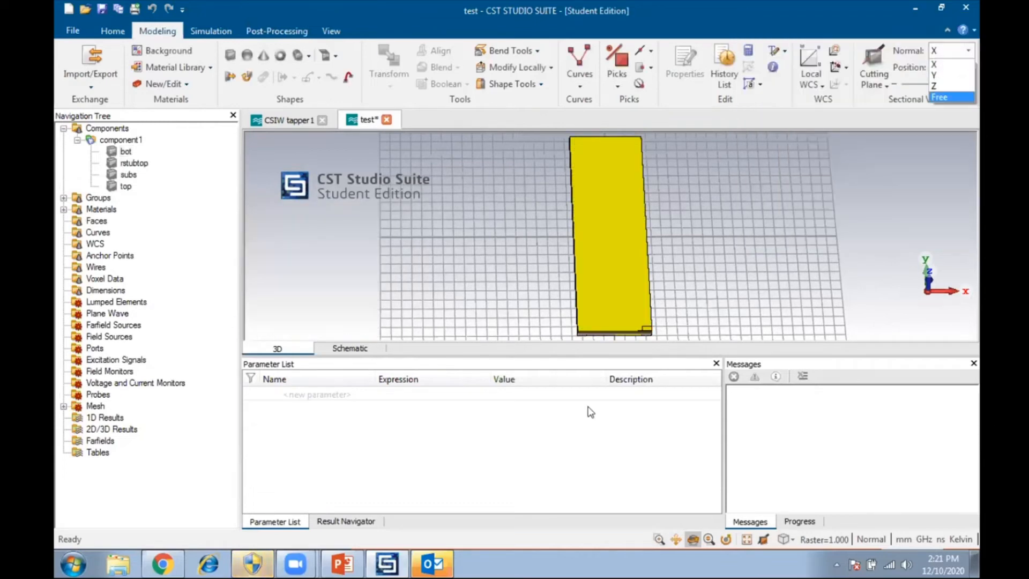
# - Set up a Translate transform of rstubtop with Copy enabled and a Y translation of 1.2
pyautogui.click(659, 539)
pyautogui.moveTo(640, 317); pyautogui.dragTo(662, 346)
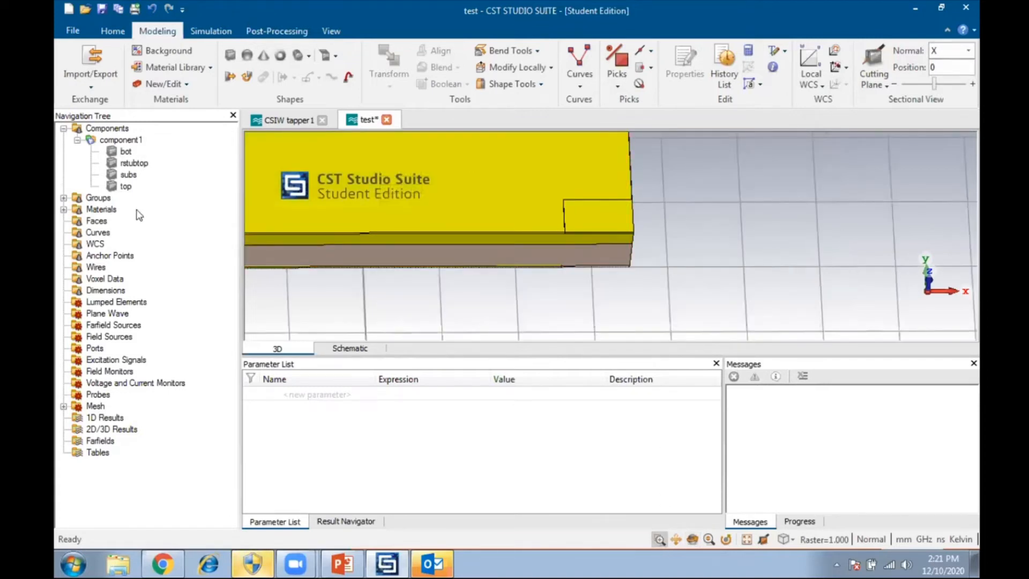
pyautogui.click(135, 163)
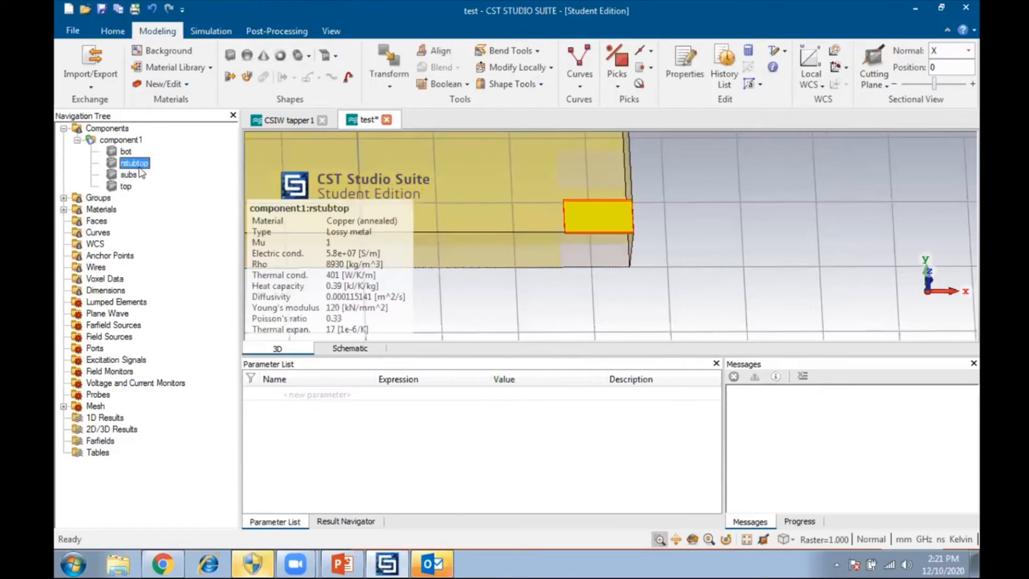
pyautogui.click(389, 91)
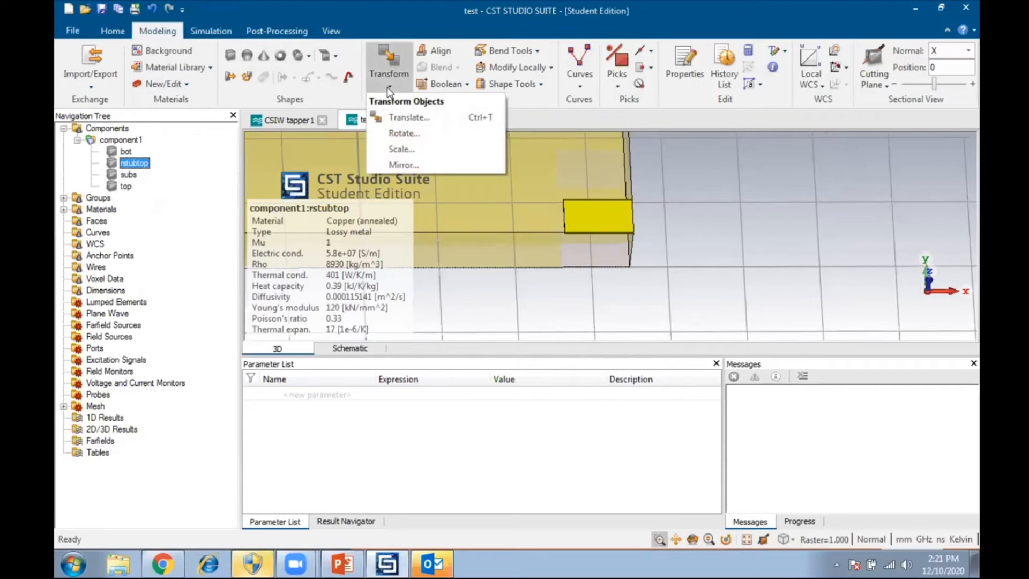
pyautogui.click(401, 119)
pyautogui.click(802, 57)
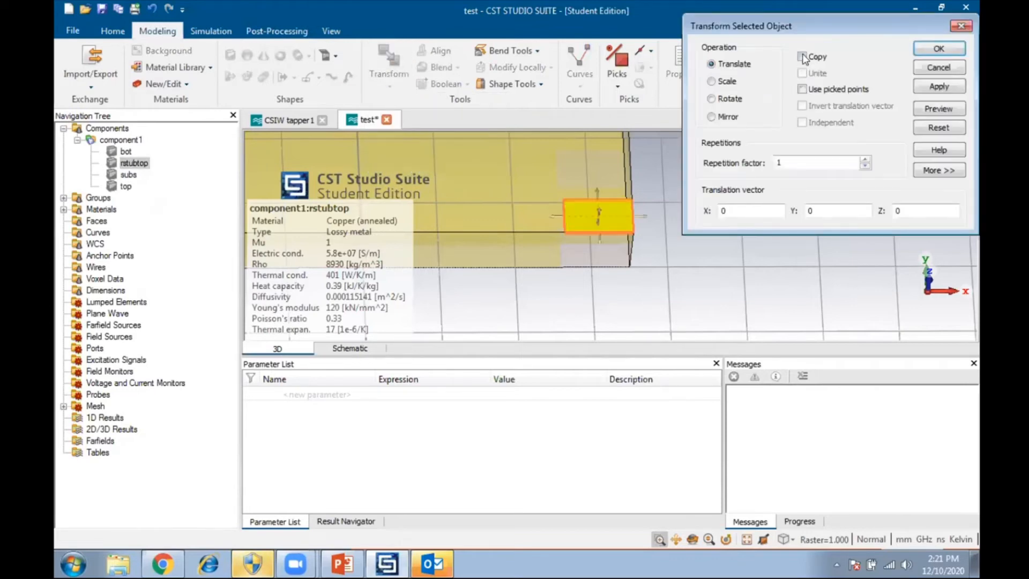
pyautogui.click(820, 211)
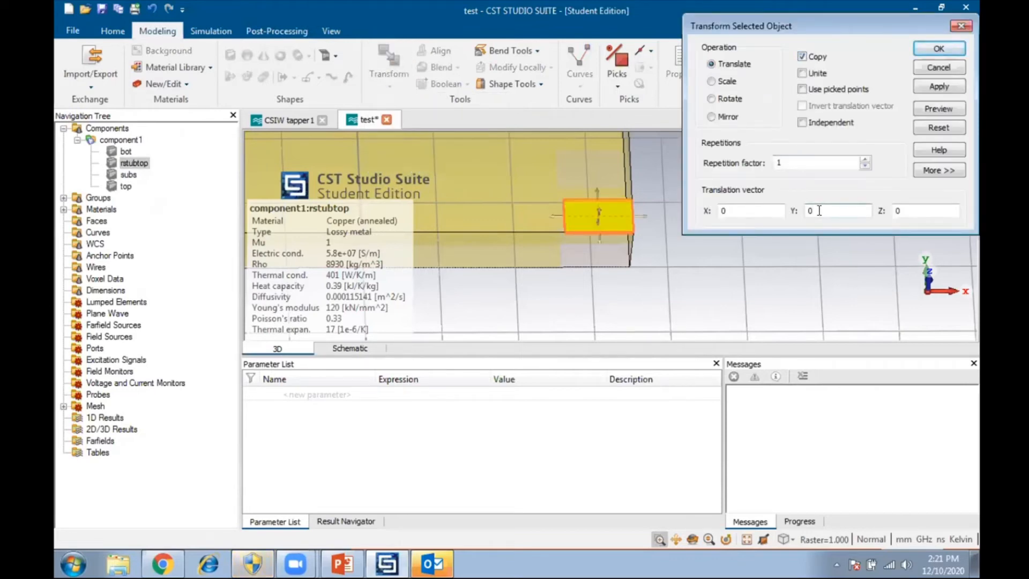
pyautogui.press('BackSpace')
pyautogui.write('1.2')
# - Set the rstubtop translation to 17 repetitions, preview the row over the whole board, and create the copies
pyautogui.click(866, 157)
pyautogui.click(866, 156)
pyautogui.click(865, 158)
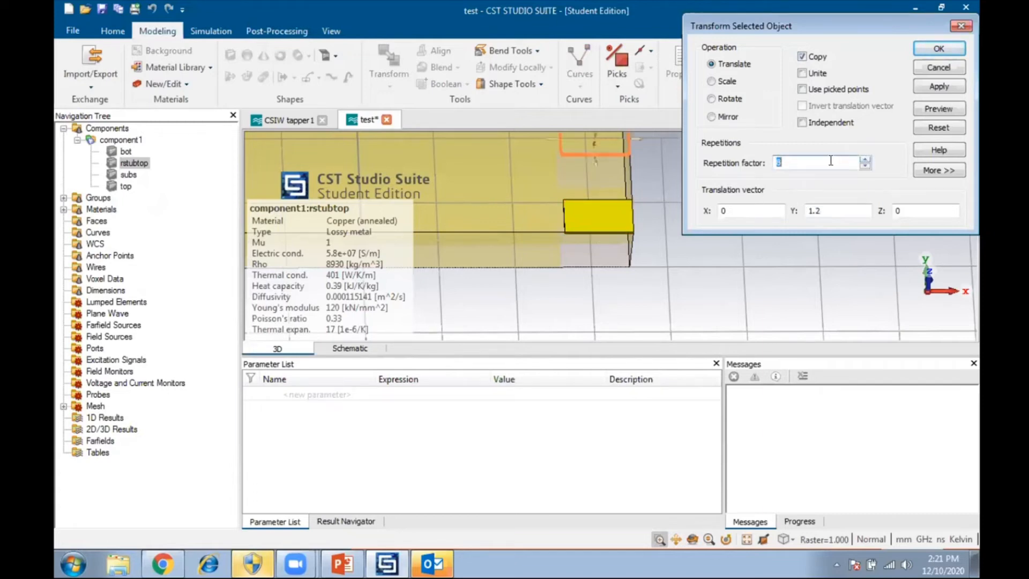
pyautogui.write('17')
pyautogui.click(939, 109)
pyautogui.click(746, 540)
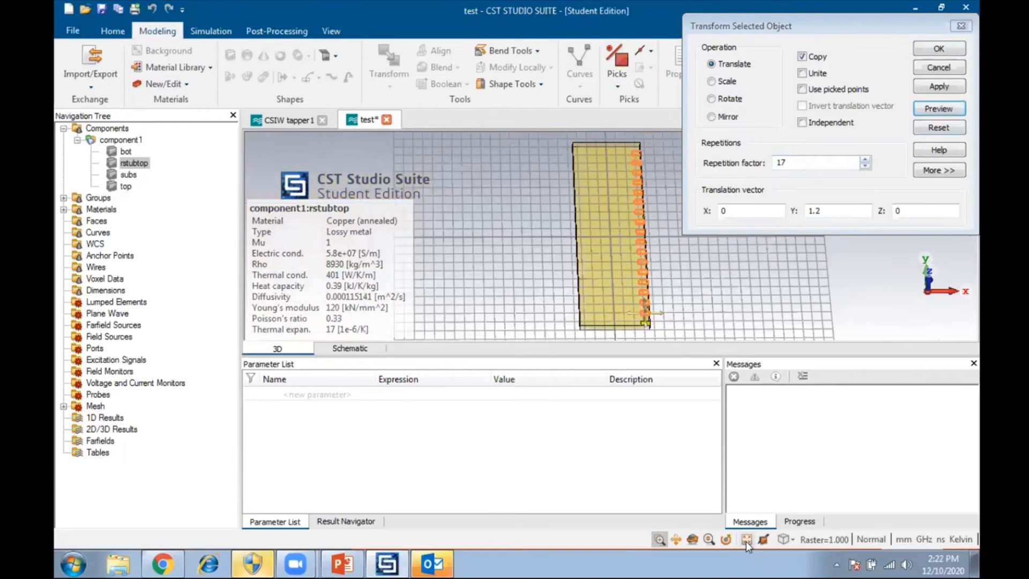
pyautogui.click(939, 50)
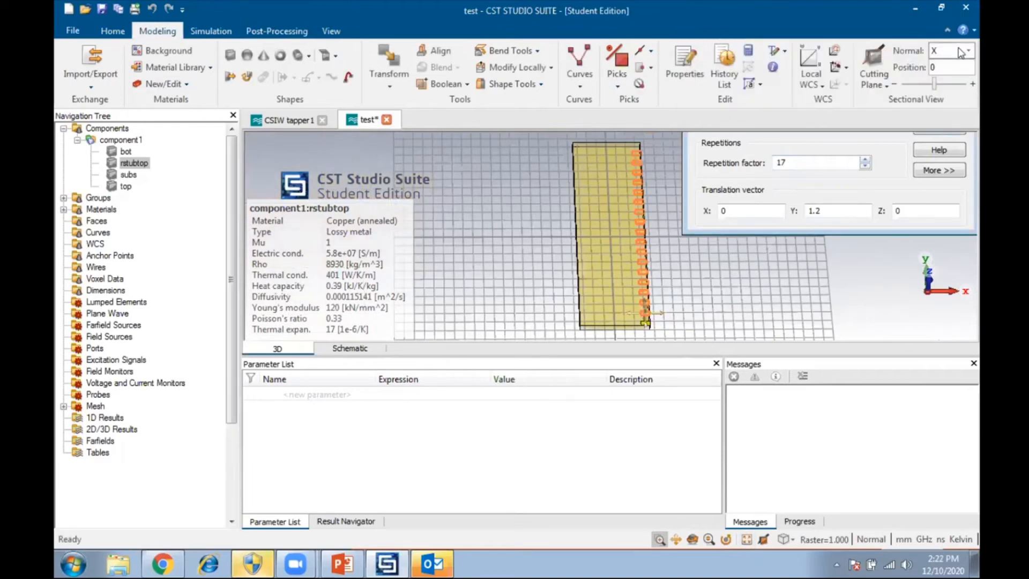
pyautogui.click(143, 174)
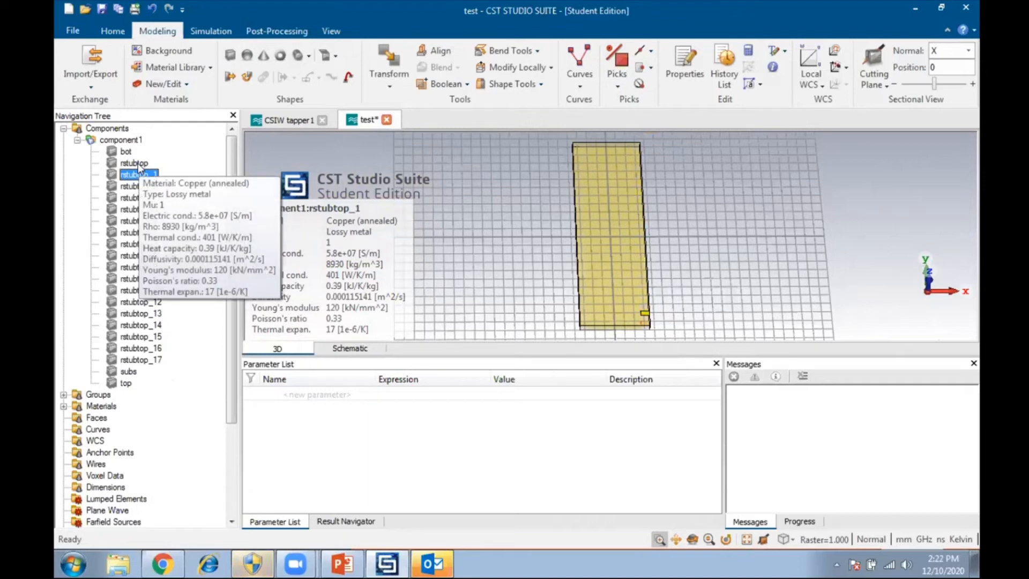
pyautogui.click(137, 164)
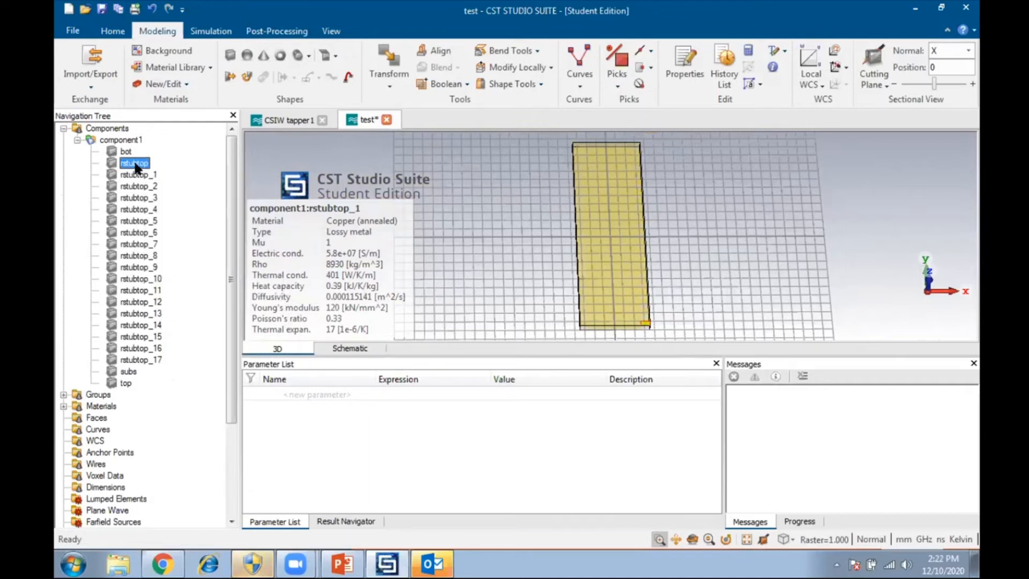
# - Begin a brick named lstubtop by numeric entry, with its X range from -2.6 to -3.5
pyautogui.click(231, 58)
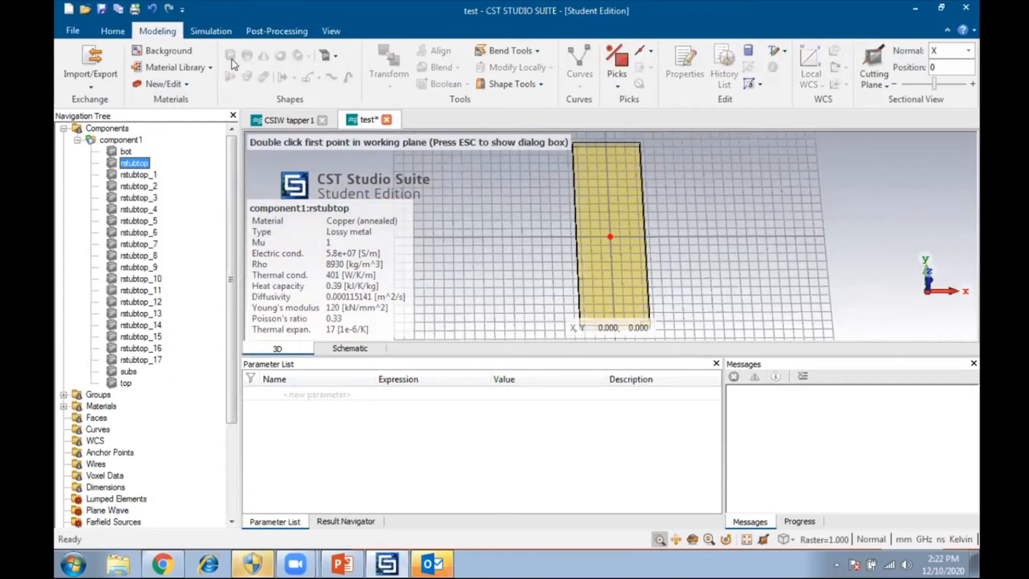
pyautogui.press('Escape')
pyautogui.click(791, 59)
pyautogui.press('BackSpace')
pyautogui.press('BackSpace')
pyautogui.press('BackSpace')
pyautogui.write('lstu')
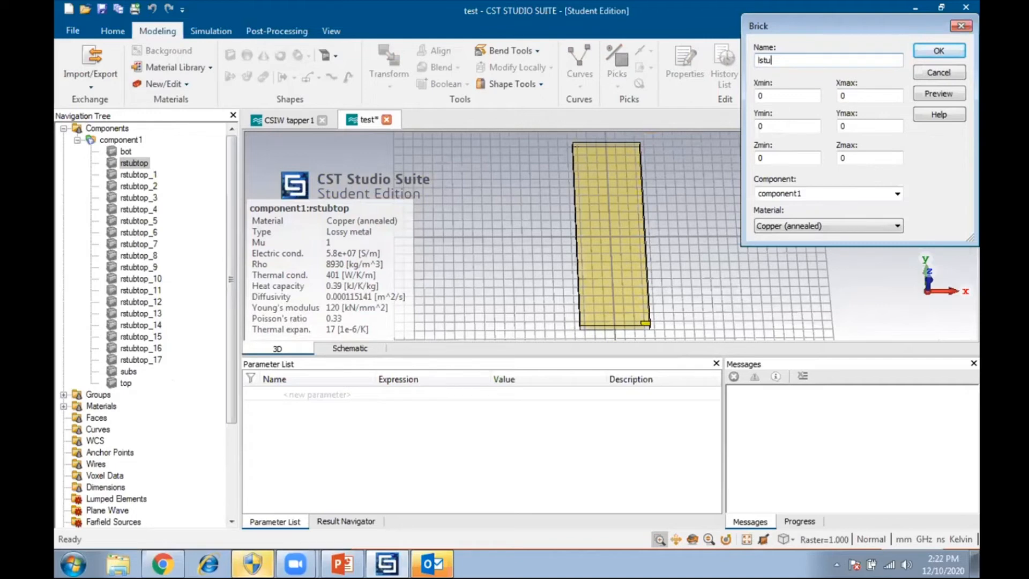
pyautogui.write('btop')
pyautogui.click(786, 96)
pyautogui.write('-2,')
pyautogui.write('.6')
pyautogui.click(864, 96)
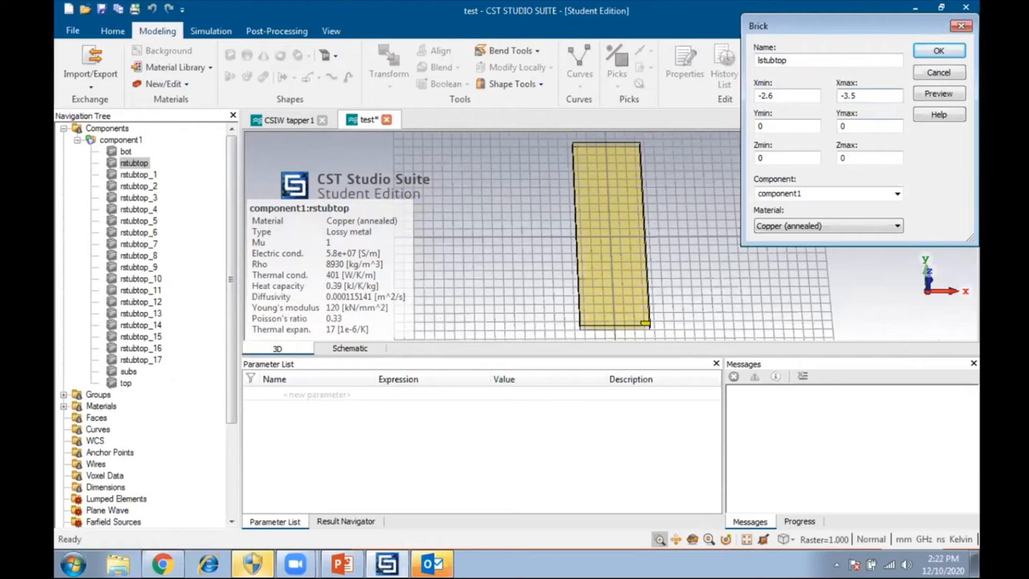
# - Set the lstubtop brick's Y range from -11 to -10.4 and Z range from 0.835 to 0.87, and create it in Copper (annealed)
pyautogui.click(775, 127)
pyautogui.write('-11')
pyautogui.click(863, 125)
pyautogui.press('BackSpace')
pyautogui.write('-10')
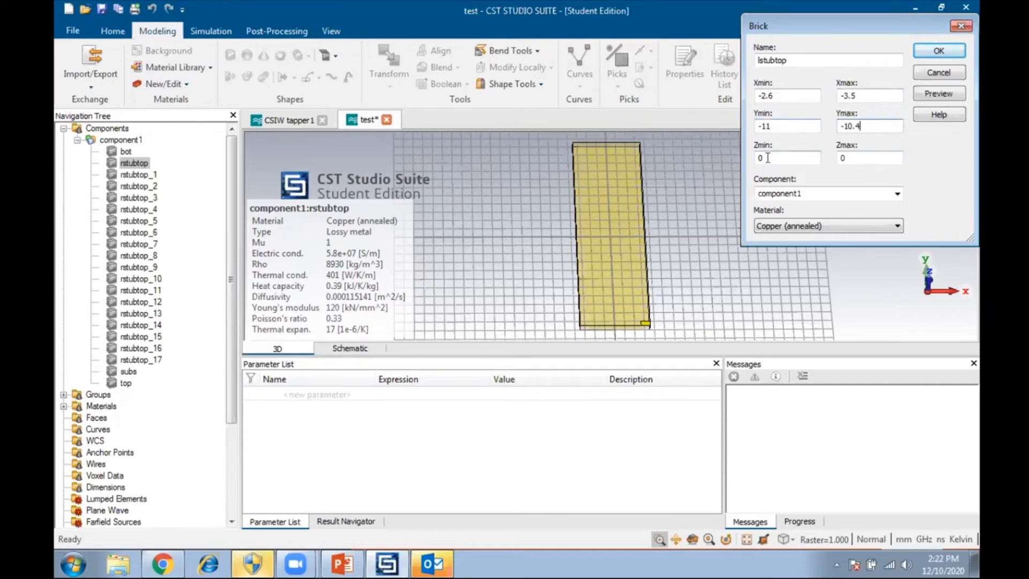
pyautogui.write('0.')
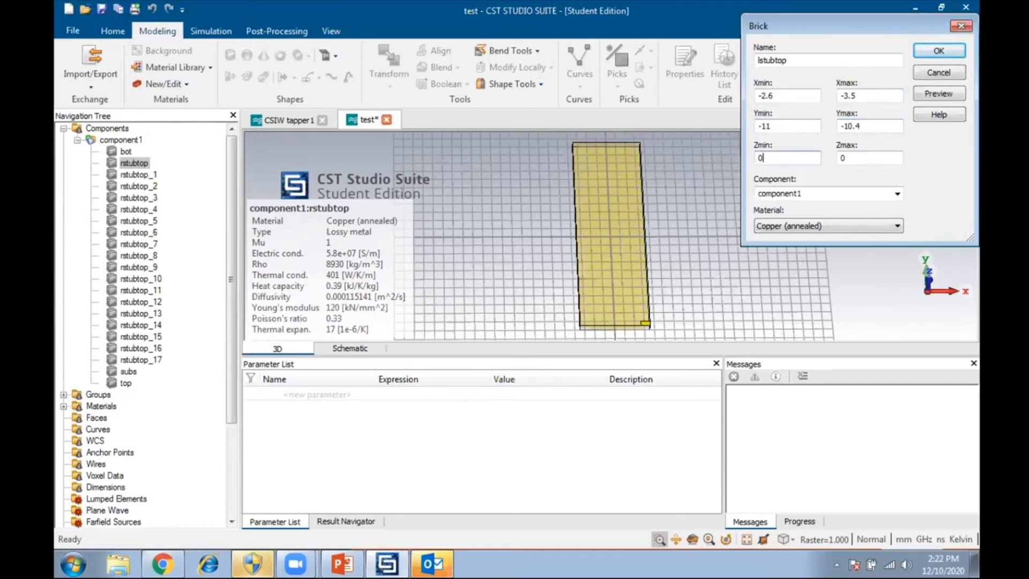
pyautogui.write('835')
pyautogui.click(864, 158)
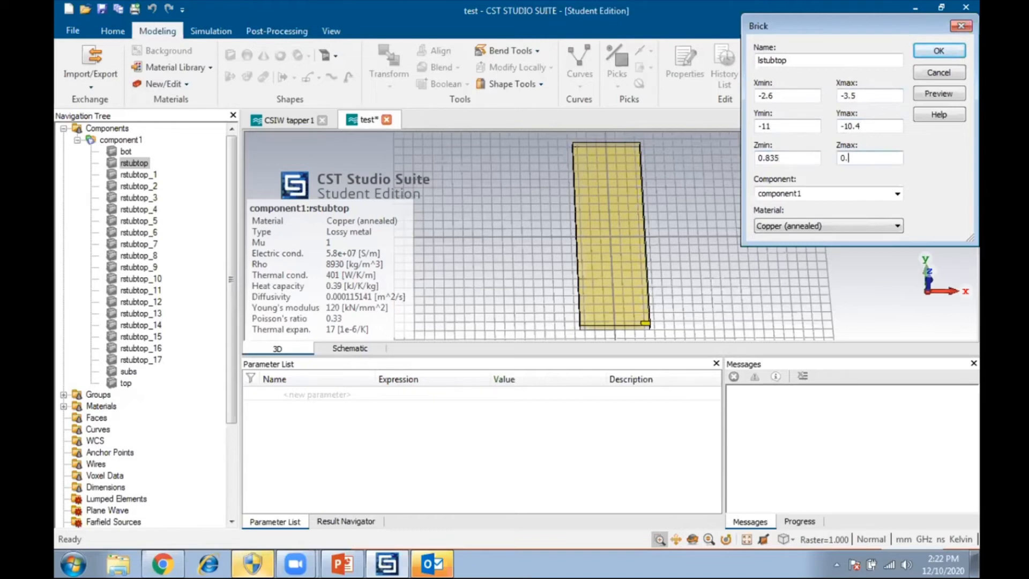
pyautogui.write('87')
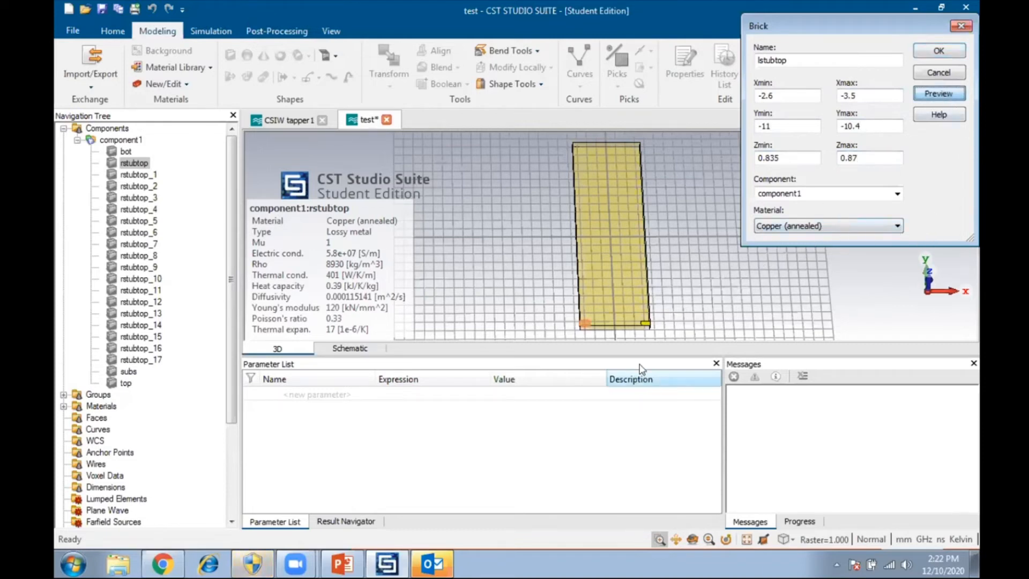
pyautogui.click(939, 51)
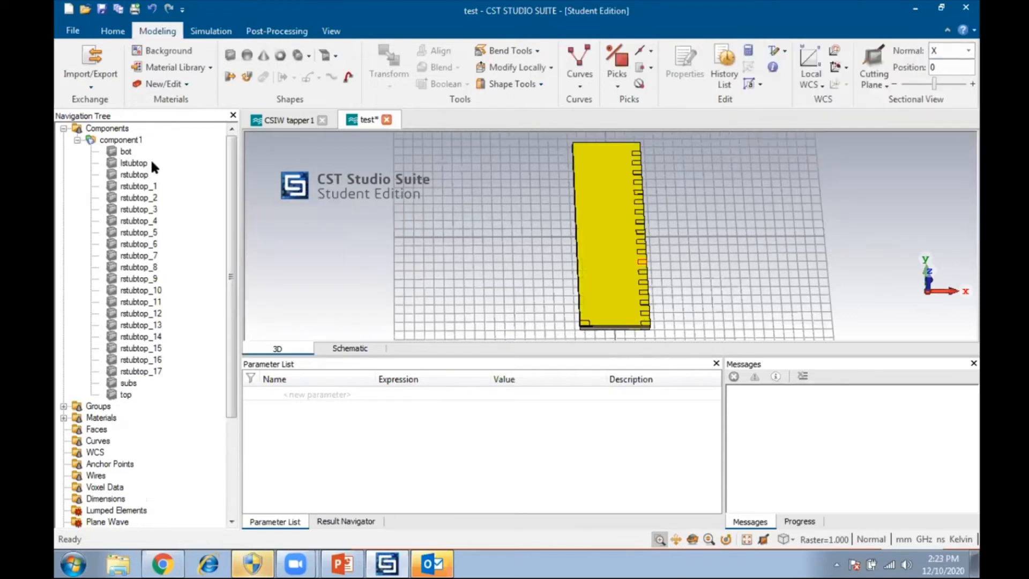
# - Set up a Translate transform of lstubtop with Copy enabled and a Y translation of 1.2
pyautogui.doubleClick(134, 163)
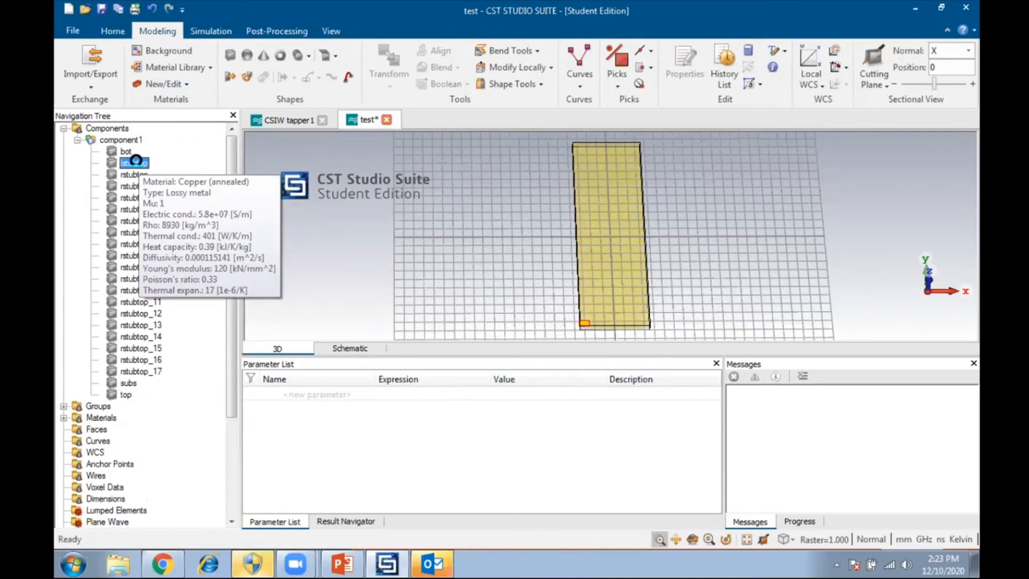
pyautogui.click(605, 314)
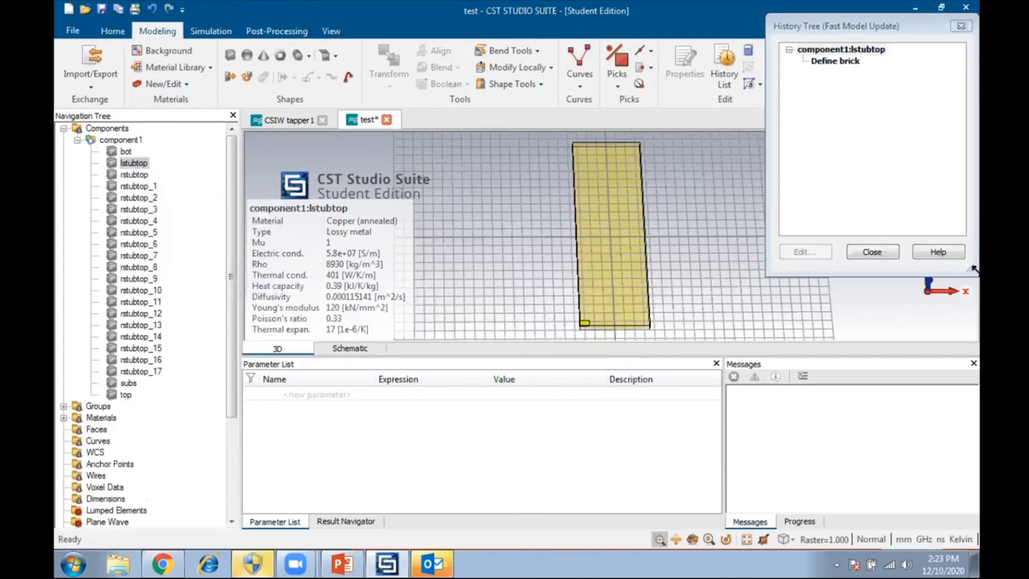
pyautogui.click(869, 252)
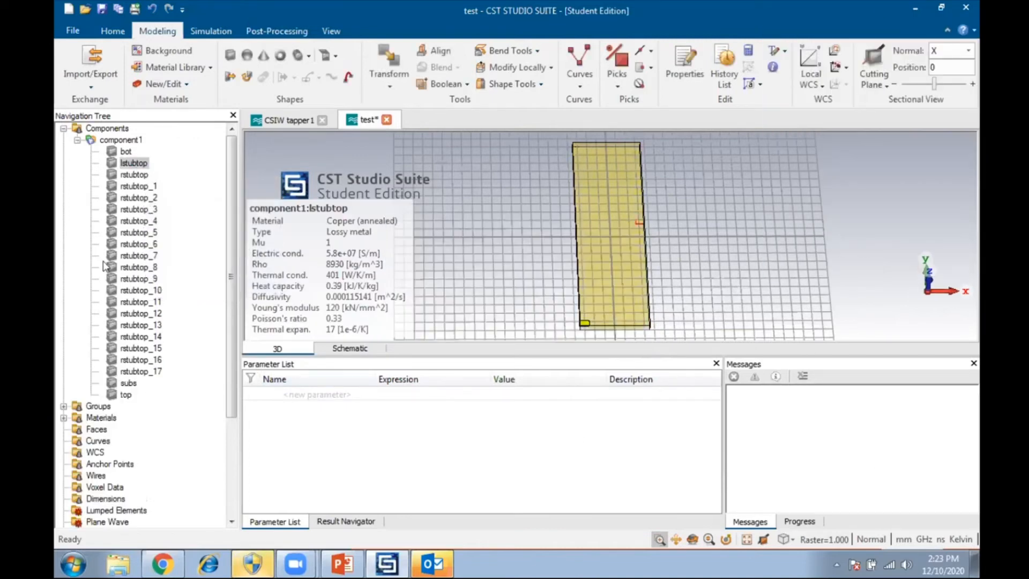
pyautogui.click(393, 86)
pyautogui.click(408, 118)
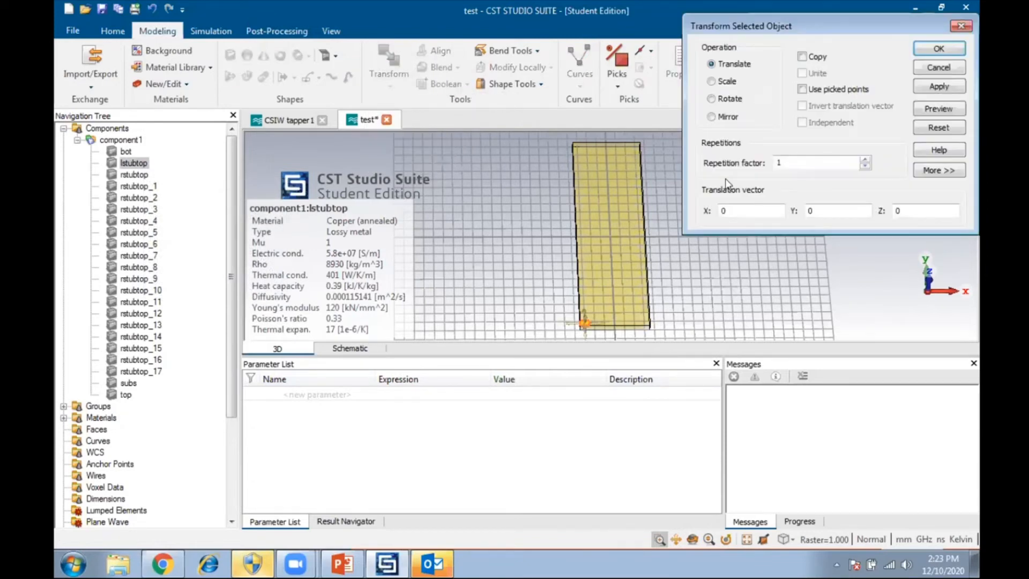
pyautogui.click(803, 57)
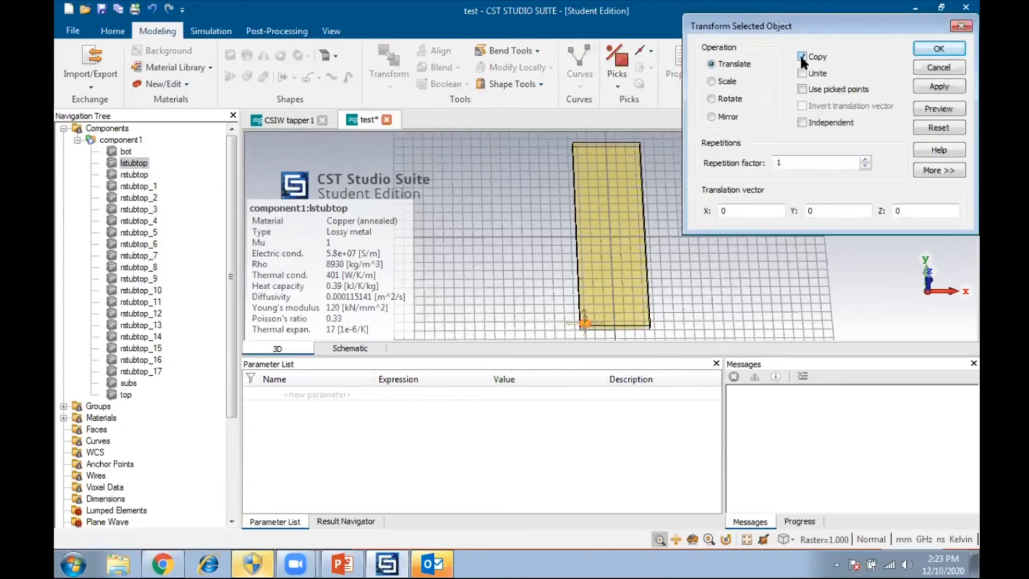
pyautogui.doubleClick(824, 208)
pyautogui.write('1.2')
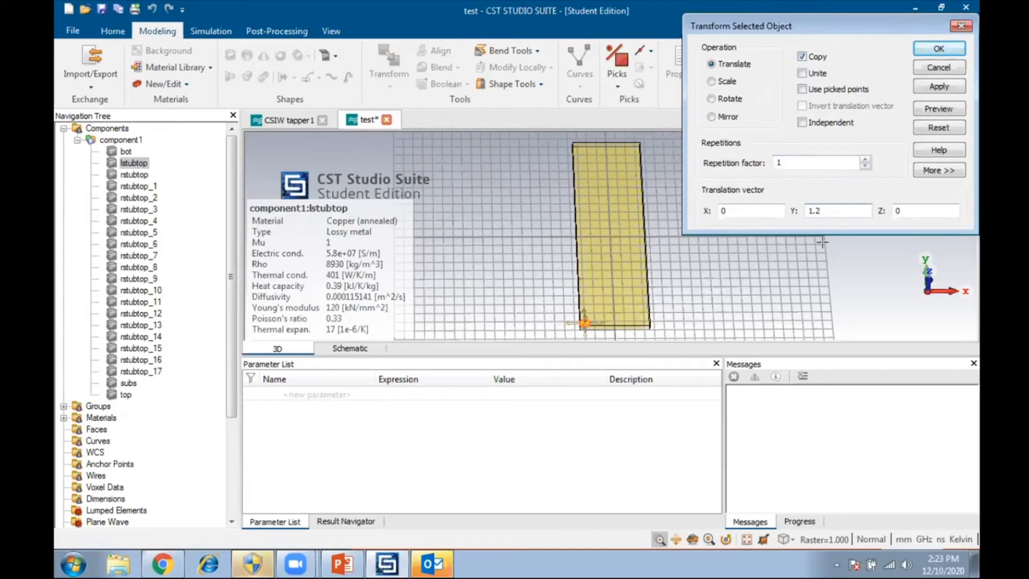
# - Set the lstubtop translation to 17 repetitions, preview the row, and create the copies
pyautogui.click(821, 159)
pyautogui.write('7')
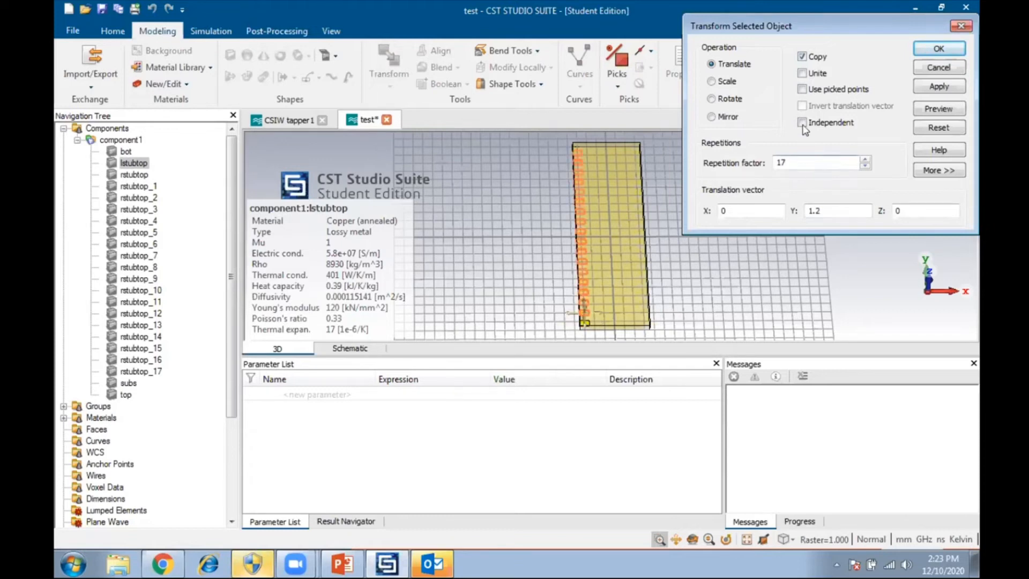
pyautogui.click(952, 108)
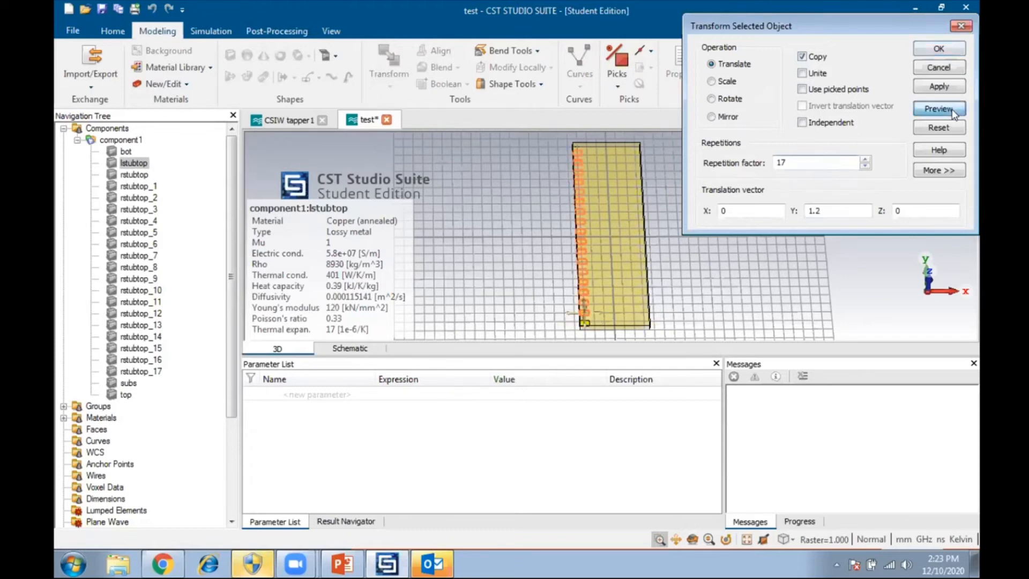
pyautogui.click(933, 47)
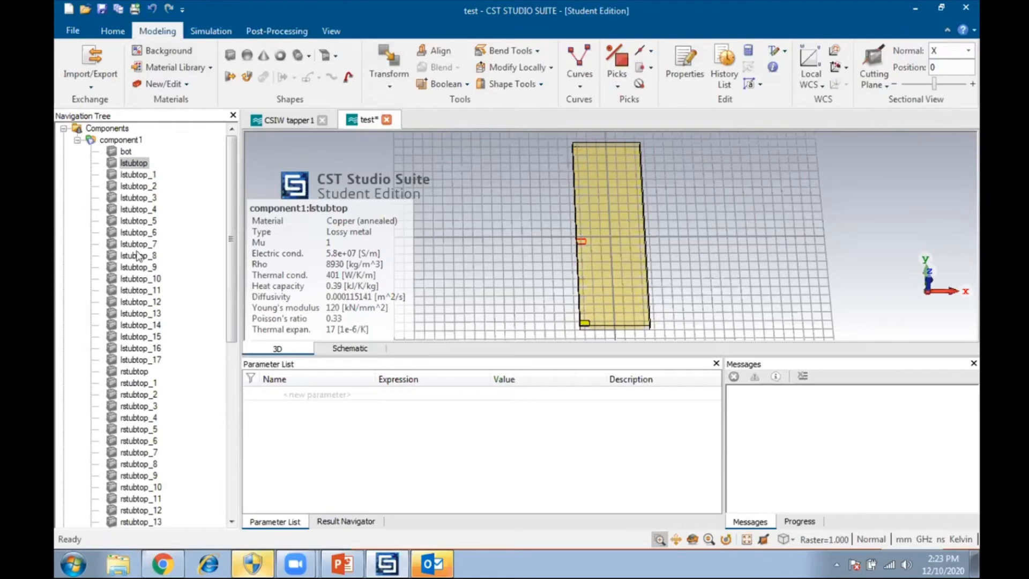
pyautogui.click(119, 232)
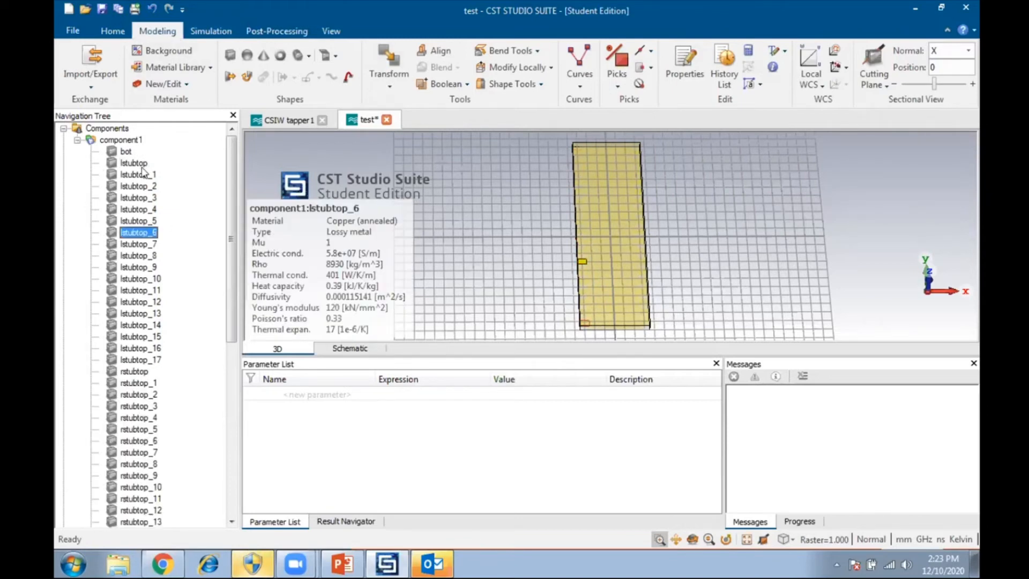
pyautogui.doubleClick(134, 163)
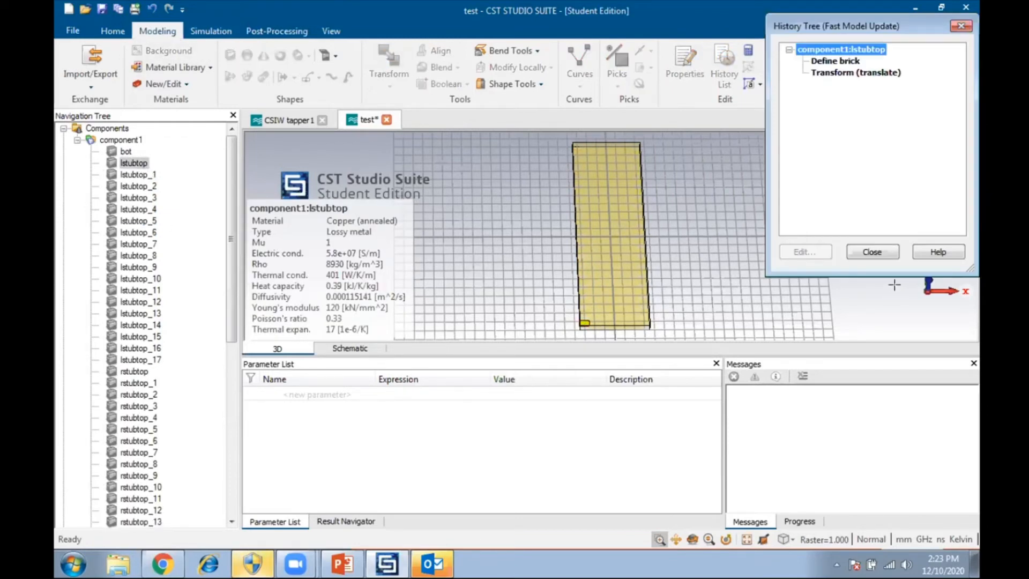
pyautogui.click(882, 250)
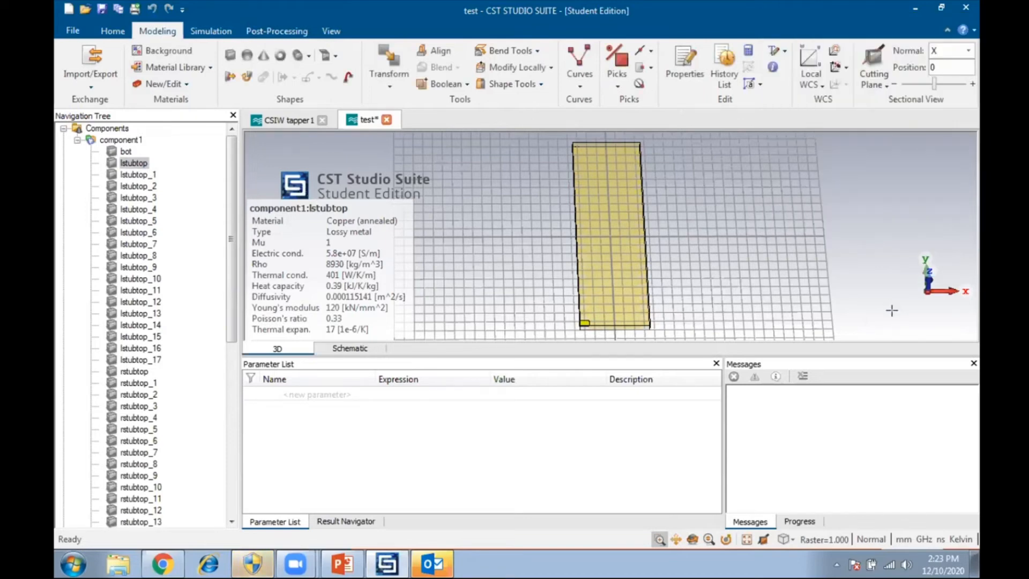
pyautogui.scroll(-2, 892, 310)
pyautogui.click(133, 165)
pyautogui.doubleClick(133, 166)
pyautogui.click(133, 166)
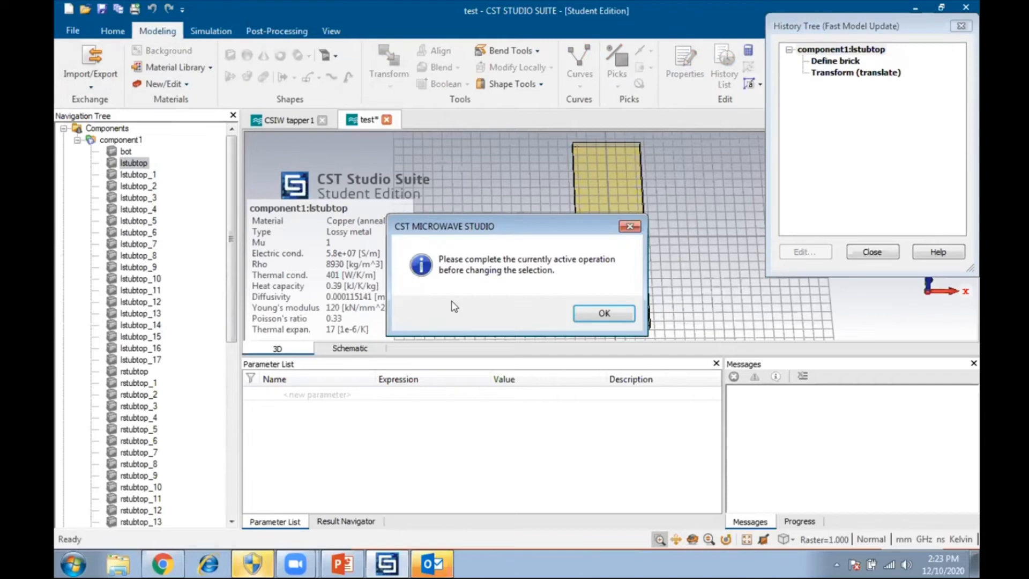
pyautogui.click(625, 313)
pyautogui.click(872, 251)
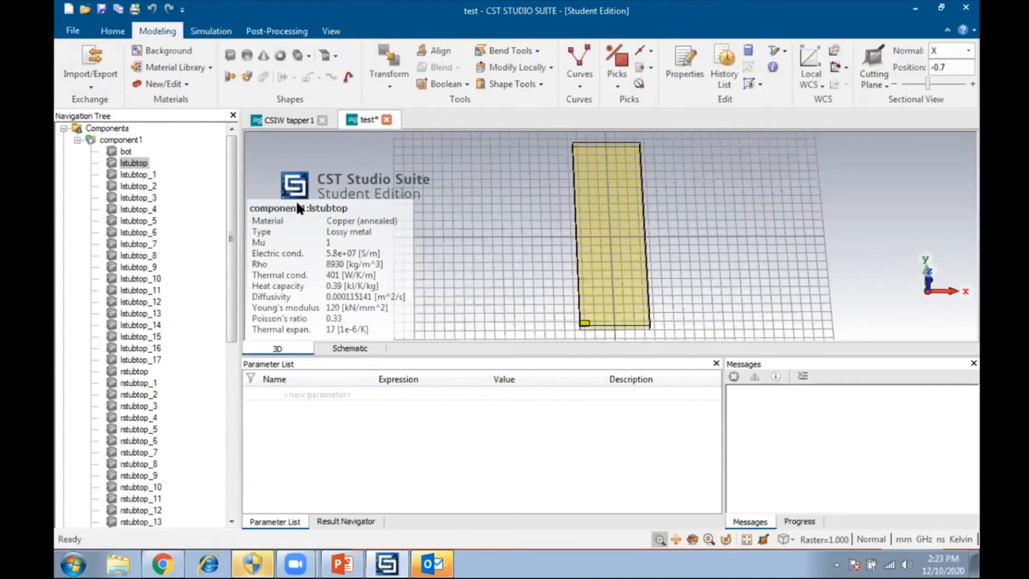
# - Select lstubtop through lstubtop_17 and unite them into one solid with Boolean Add
pyautogui.click(129, 163)
pyautogui.hotkey('shift', 'Down')
pyautogui.hotkey('shift', 'Down')
pyautogui.hotkey('shift', 'Down')
pyautogui.hotkey('shift', 'Down')
pyautogui.hotkey('shift', 'Down')
pyautogui.hotkey('shift', 'Down')
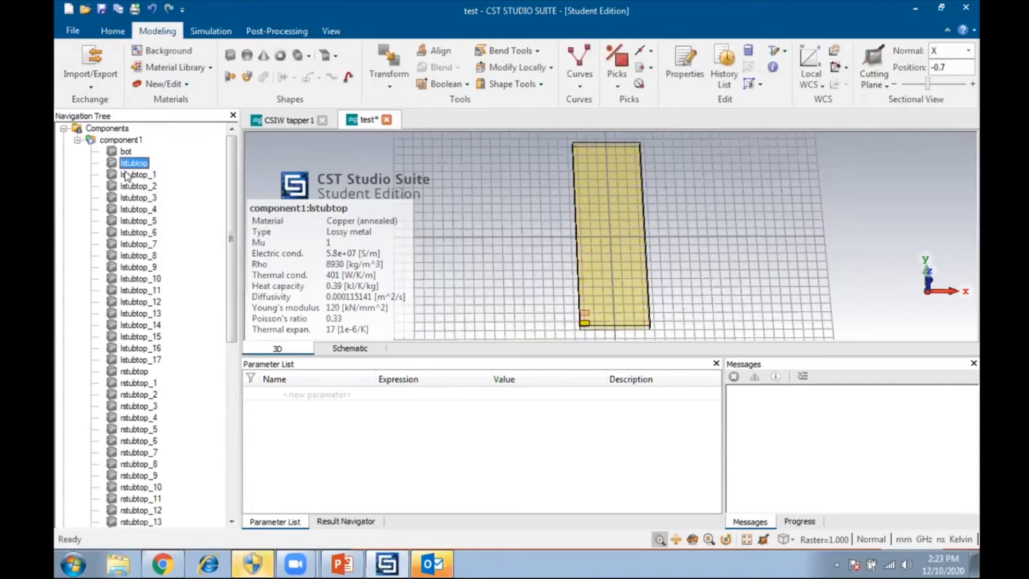
pyautogui.hotkey('shift', 'Down')
pyautogui.hotkey('shift', 'Down')
pyautogui.hotkey('shift', 'Down')
pyautogui.hotkey('shift', 'Down')
pyautogui.hotkey('shift', 'Down')
pyautogui.hotkey('shift', 'Down')
pyautogui.hotkey('shift', 'Down')
pyautogui.hotkey('shift', 'Down')
pyautogui.hotkey('shift', 'Down')
pyautogui.hotkey('shift', 'Down')
pyautogui.hotkey('shift', 'Down')
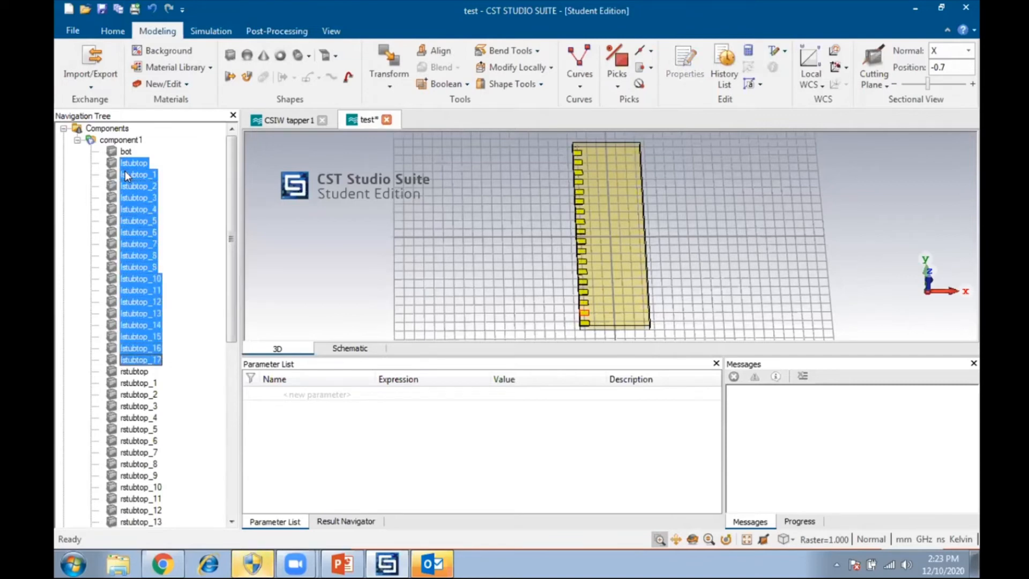
pyautogui.click(465, 84)
pyautogui.click(468, 124)
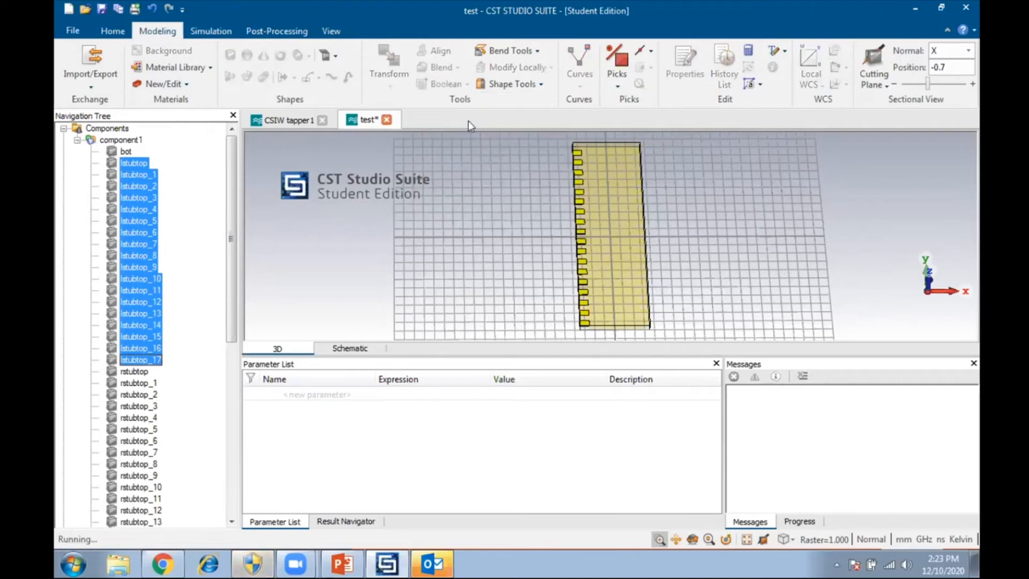
# - Select rstubtop through rstubtop_17 and unite them into one solid with Boolean Add
pyautogui.click(134, 175)
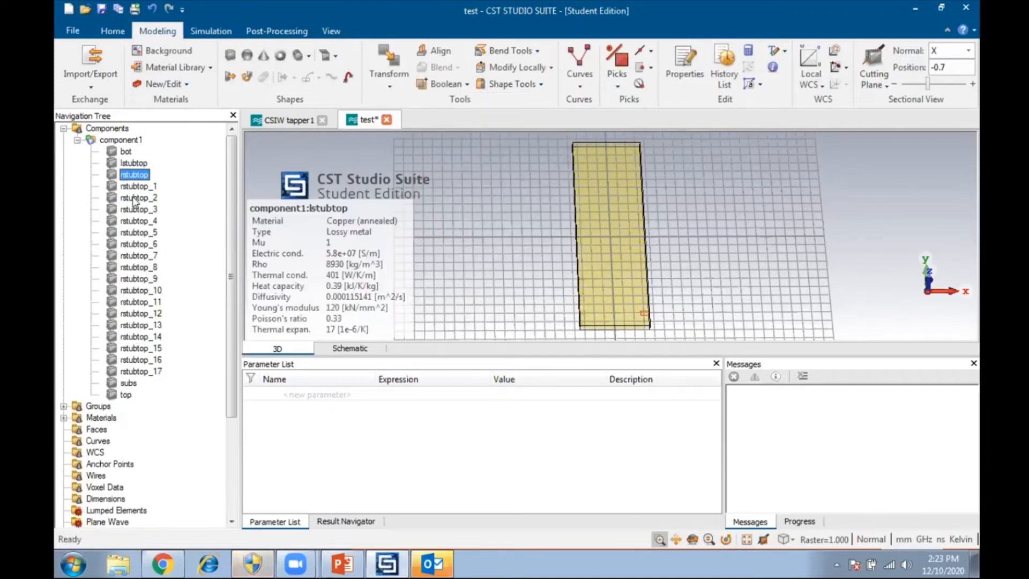
pyautogui.keyDown('shift'); pyautogui.click(134, 204); pyautogui.keyUp('shift')
pyautogui.hotkey('shift', 'Down')
pyautogui.hotkey('shift', 'Down')
pyautogui.hotkey('shift', 'Down')
pyautogui.hotkey('shift', 'Down')
pyautogui.hotkey('shift', 'Down')
pyautogui.hotkey('shift', 'Down')
pyautogui.hotkey('shift', 'Down')
pyautogui.hotkey('shift', 'Down')
pyautogui.hotkey('shift', 'Down')
pyautogui.hotkey('shift', 'Down')
pyautogui.hotkey('shift', 'Down')
pyautogui.hotkey('shift', 'Down')
pyautogui.hotkey('shift', 'Down')
pyautogui.hotkey('shift', 'Down')
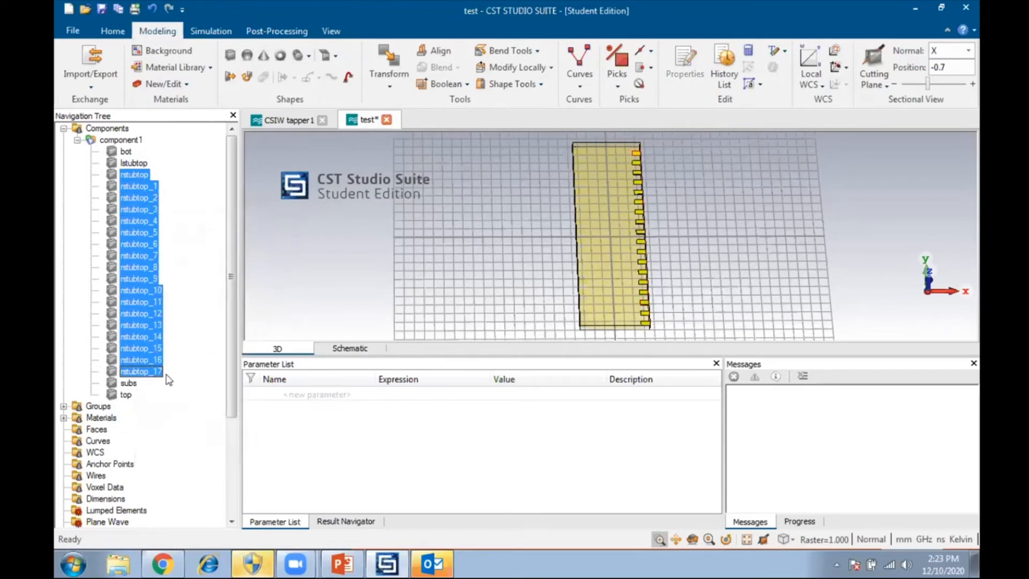
pyautogui.click(467, 85)
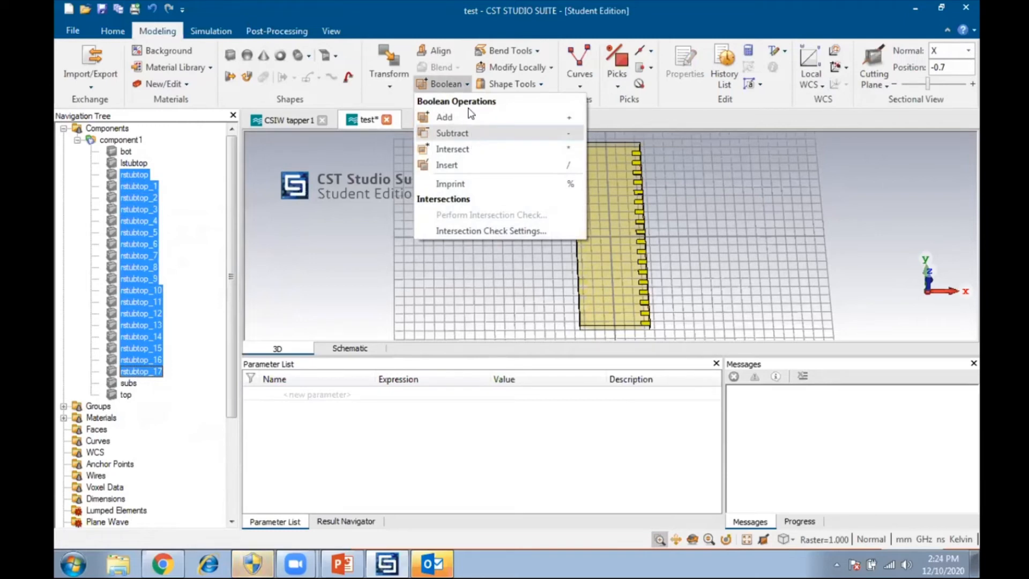
pyautogui.click(470, 116)
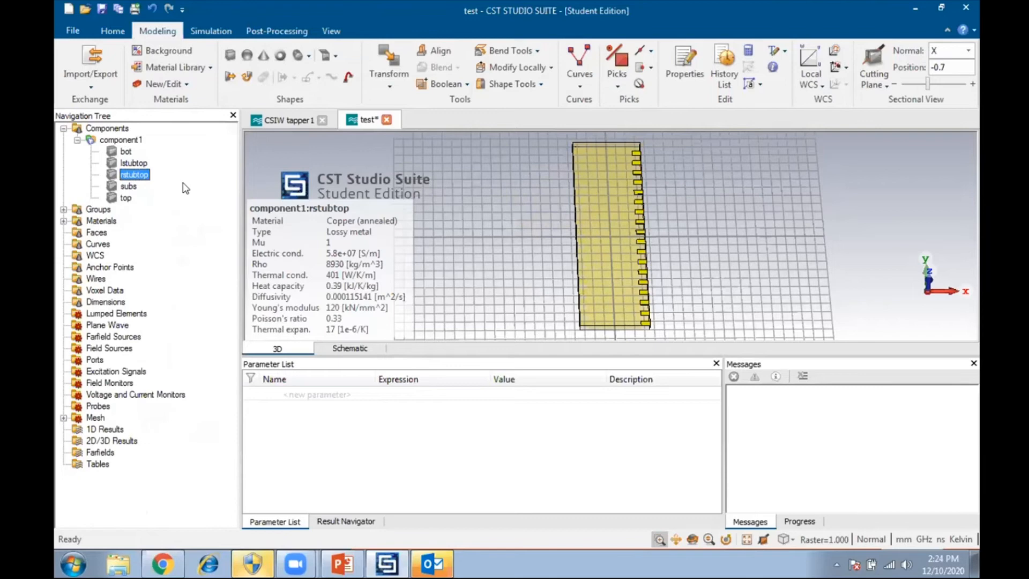
# - Subtract both united stub rows, lstubtop and rstubtop, from the top copper solid with Boolean Subtract
pyautogui.doubleClick(127, 199)
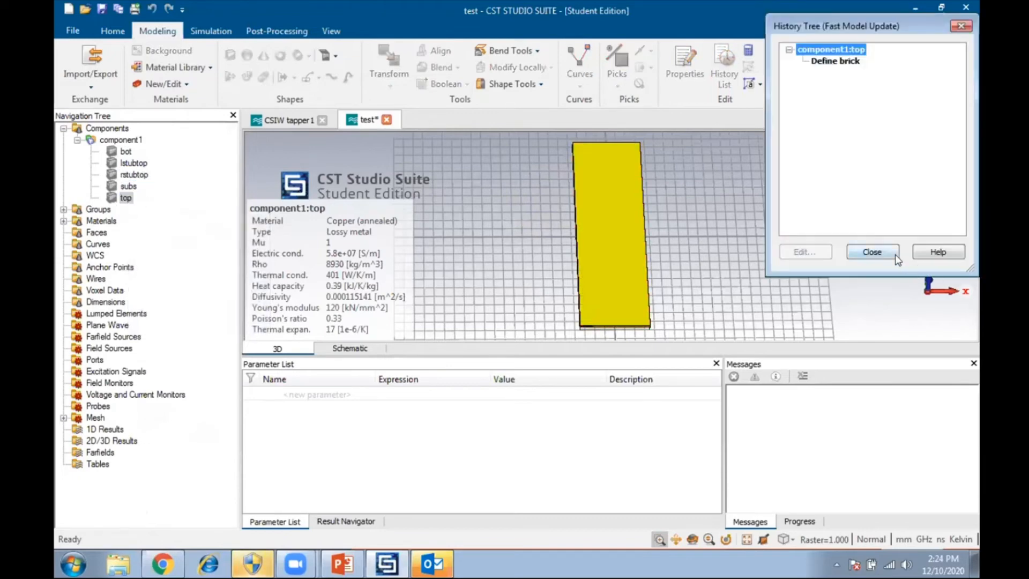
pyautogui.click(895, 256)
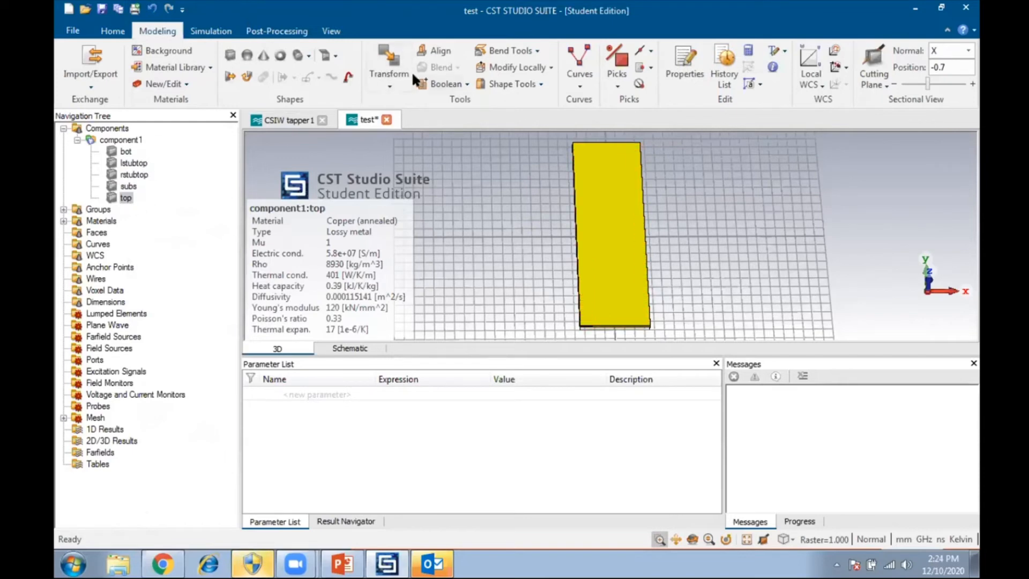
pyautogui.click(467, 84)
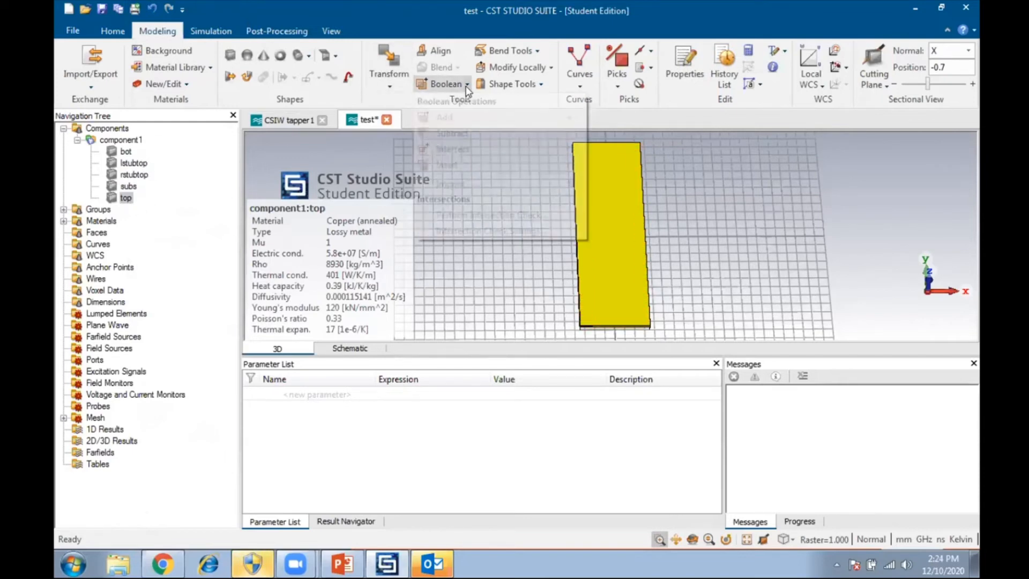
pyautogui.click(461, 133)
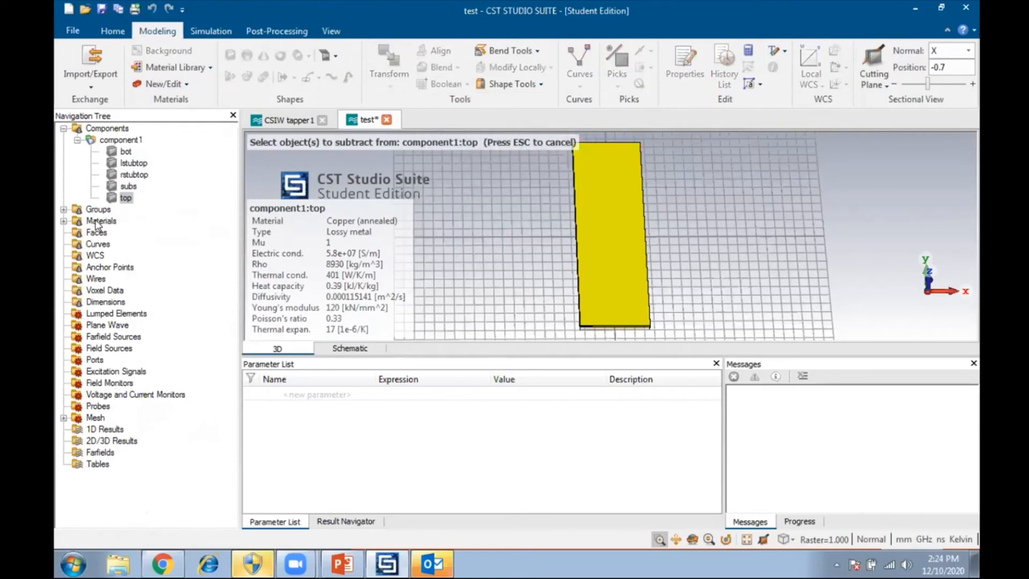
pyautogui.click(142, 164)
pyautogui.click(134, 175)
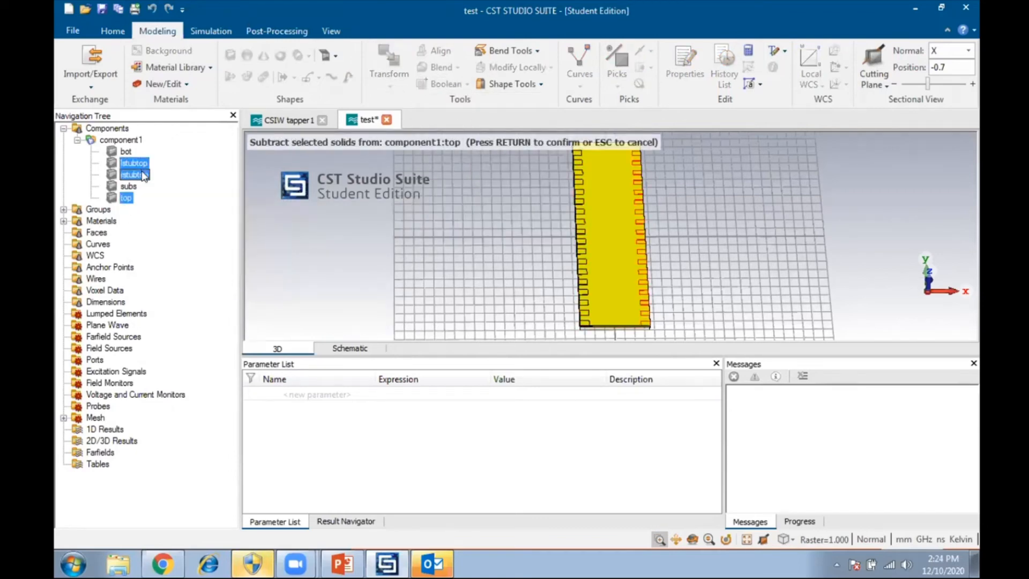
pyautogui.press('Return')
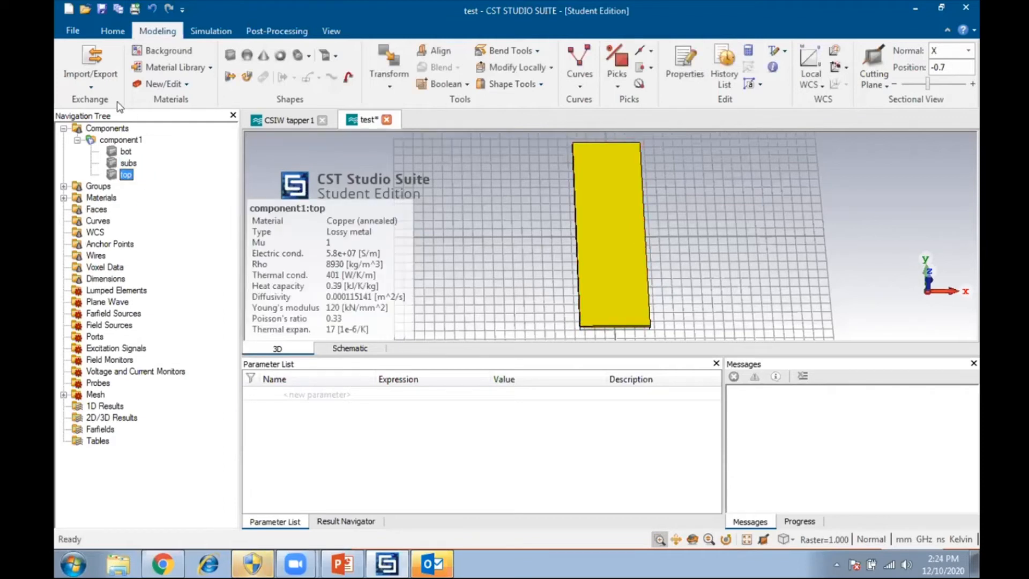
# - Undo the subtraction of rstubtop from the top copper
pyautogui.doubleClick(124, 141)
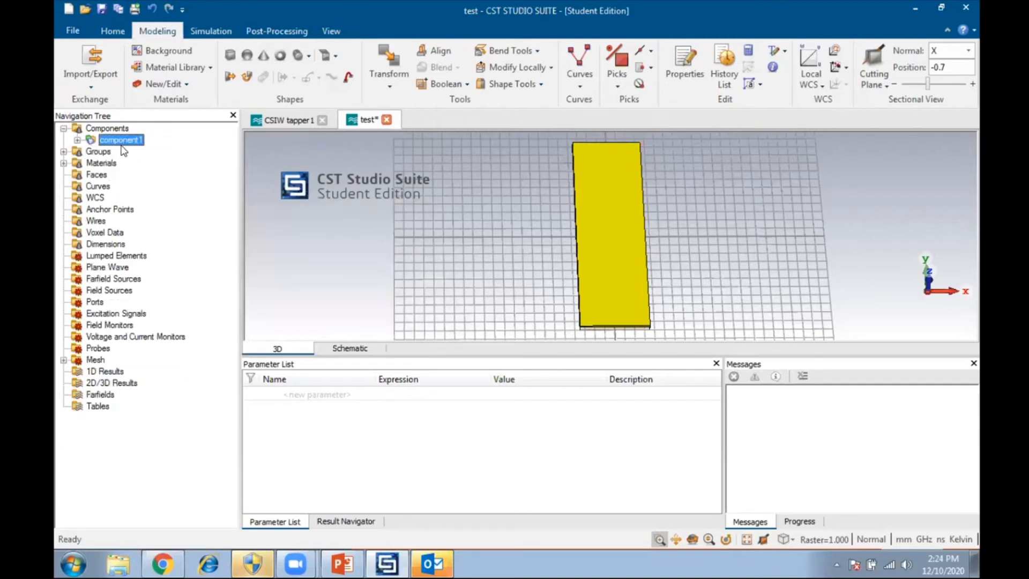
pyautogui.click(77, 139)
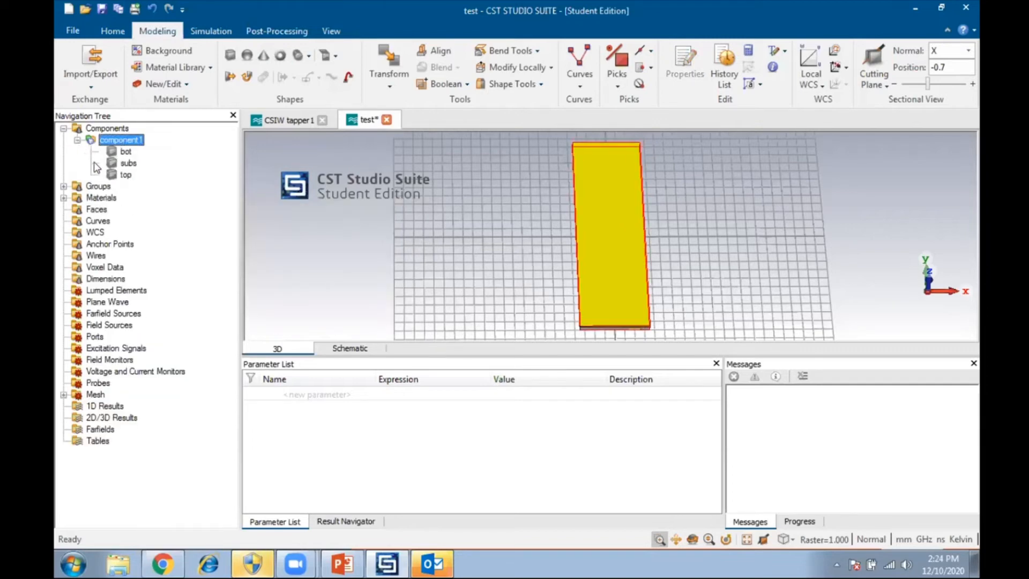
pyautogui.hotkey('ctrl', 'z')
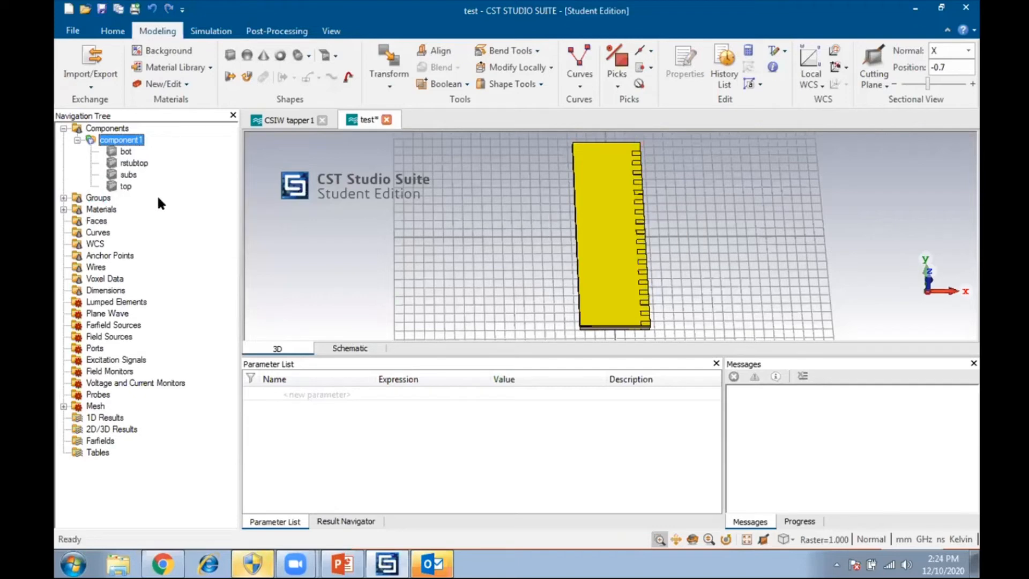
# - Edit the brick definition of the top copper in its history, set Zmax to 0.87, and apply the change
pyautogui.click(127, 187)
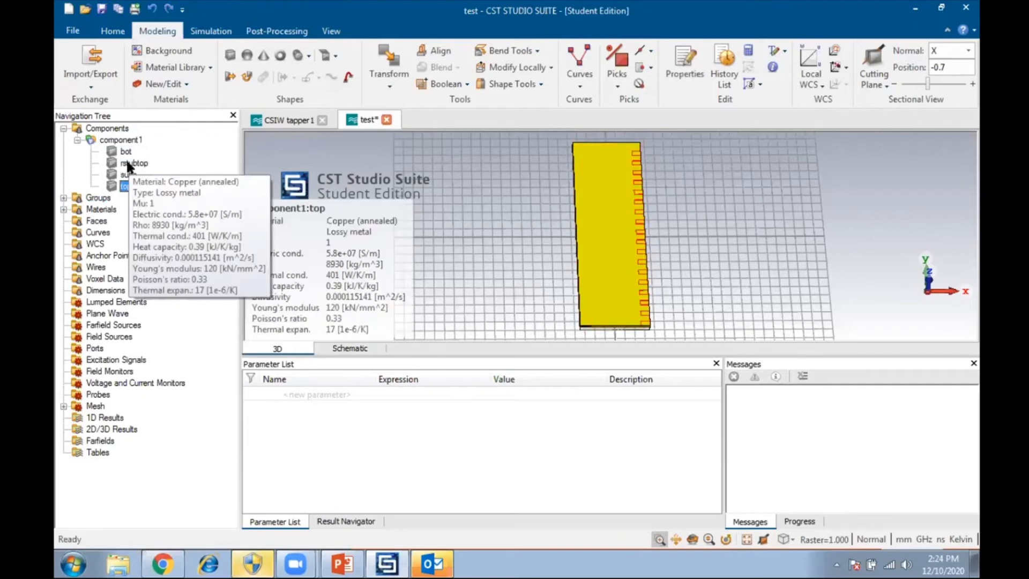
pyautogui.click(128, 186)
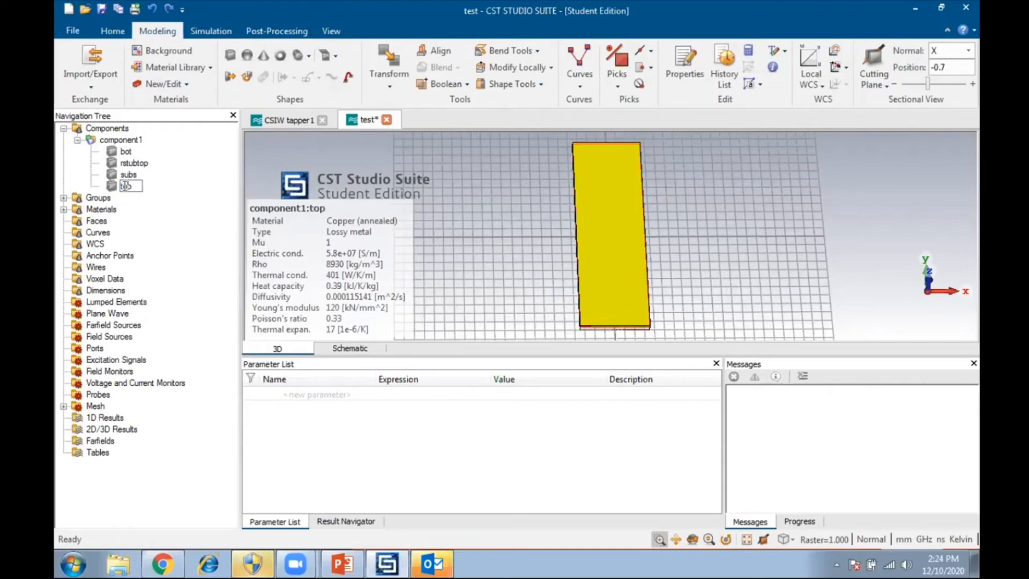
pyautogui.click(159, 208)
pyautogui.click(127, 186)
pyautogui.doubleClick(123, 187)
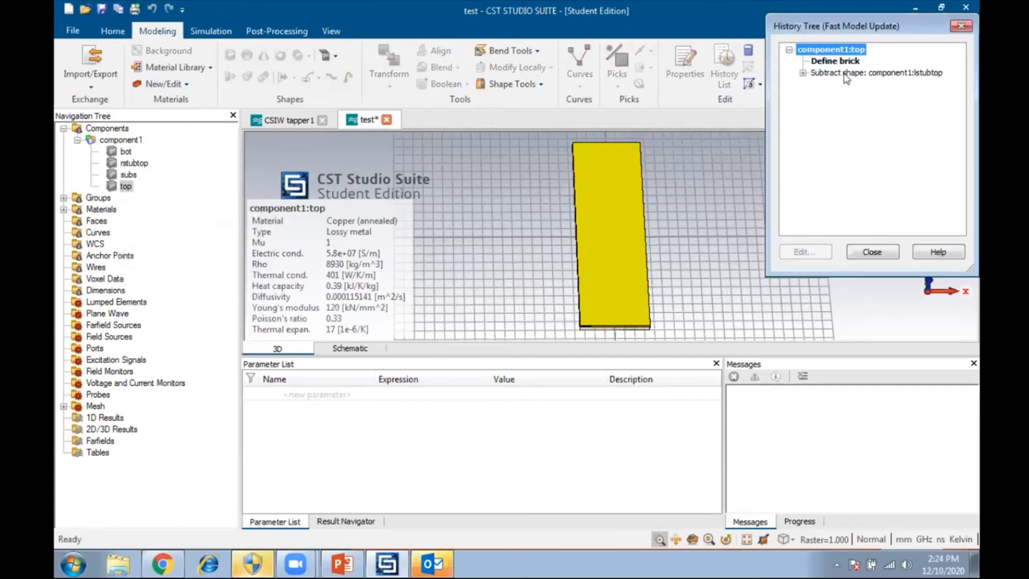
pyautogui.click(829, 62)
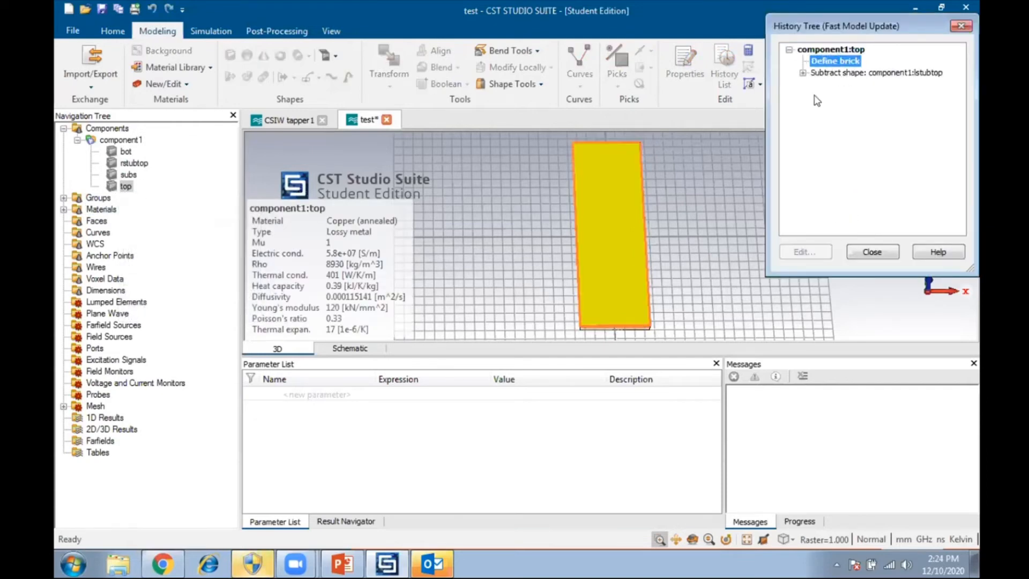
pyautogui.doubleClick(824, 62)
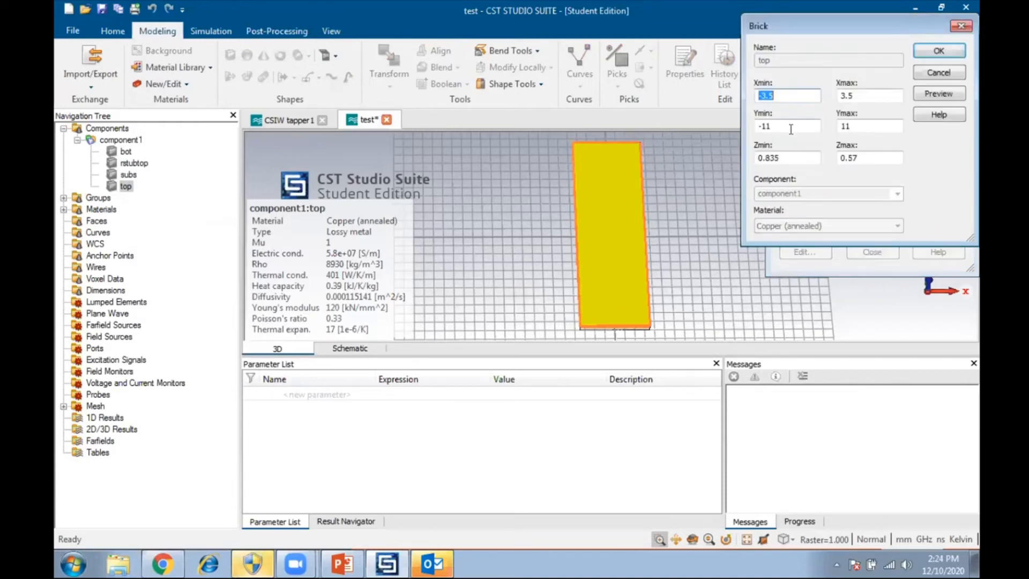
pyautogui.click(852, 158)
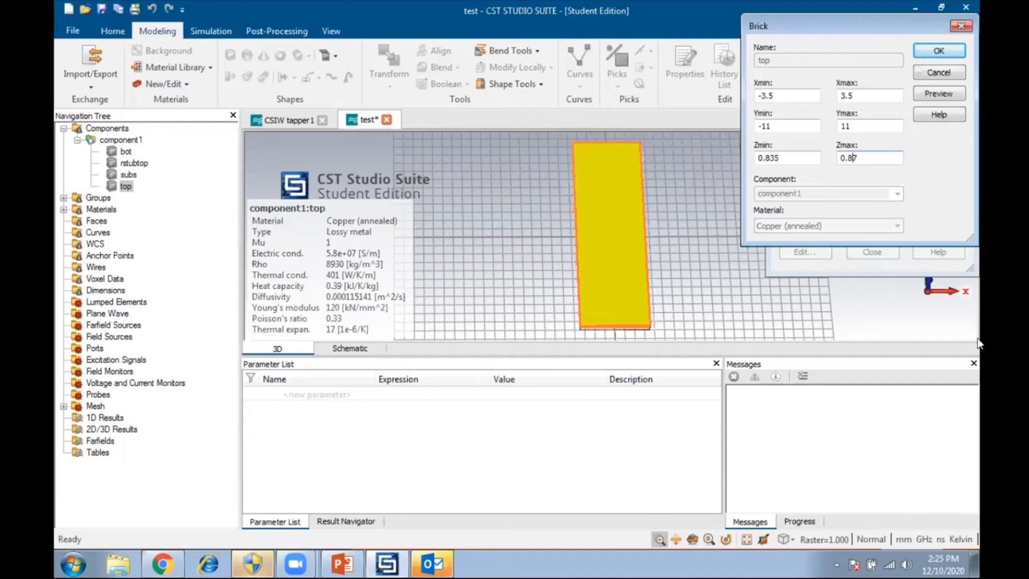
pyautogui.click(939, 94)
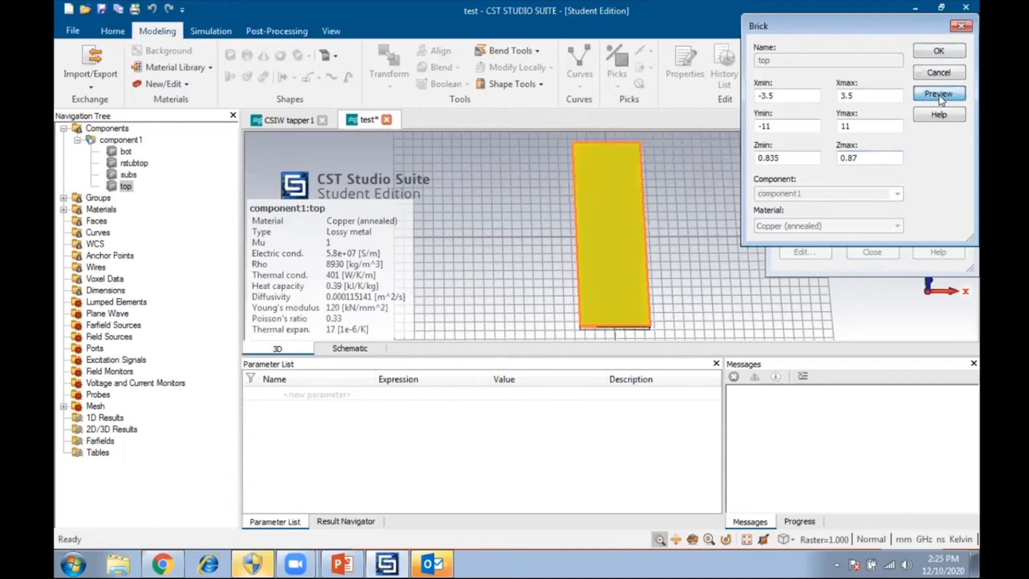
pyautogui.click(942, 51)
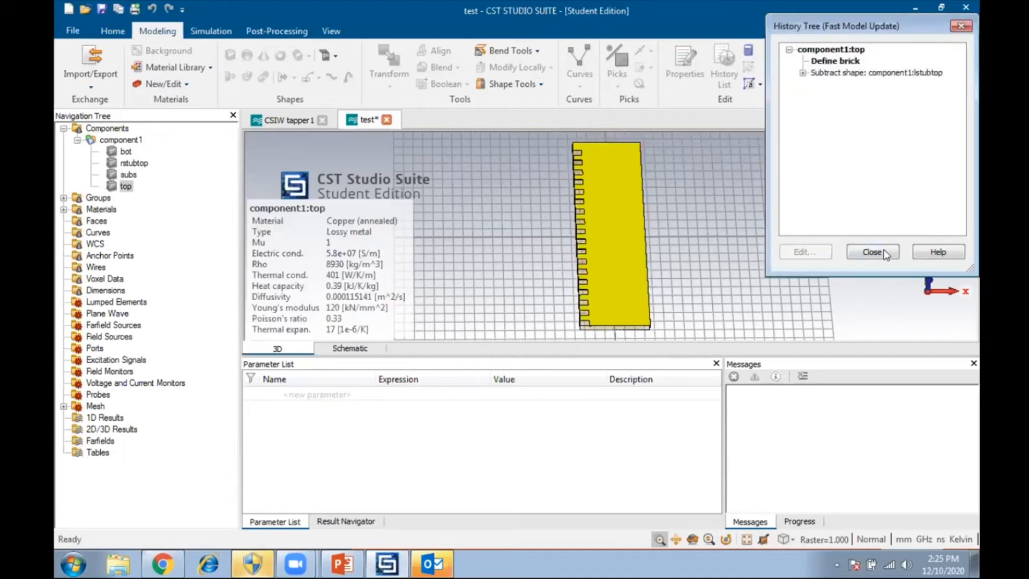
pyautogui.click(872, 252)
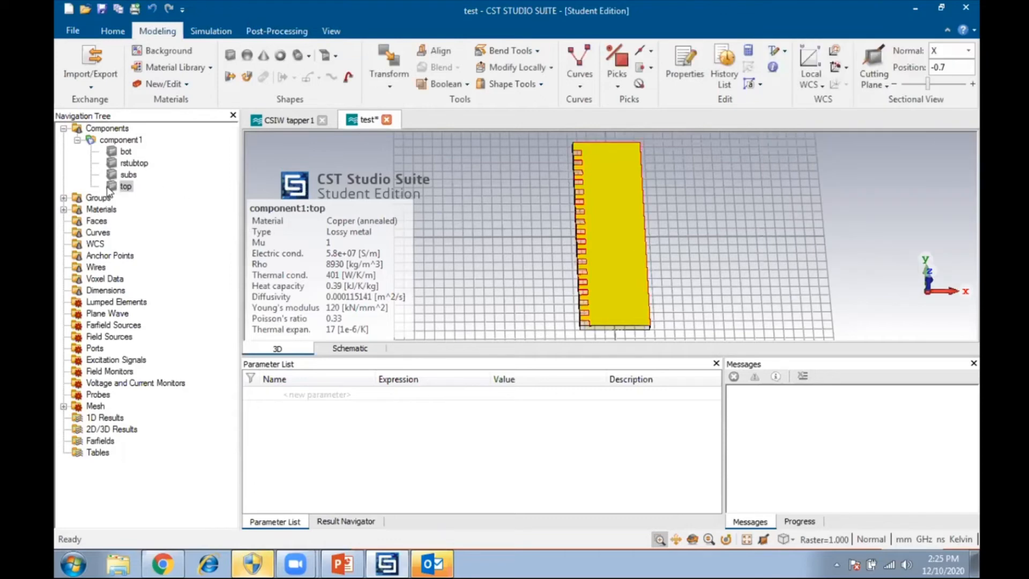
# - Check the coordinates in the rstubtop brick definition and close its history
pyautogui.doubleClick(132, 163)
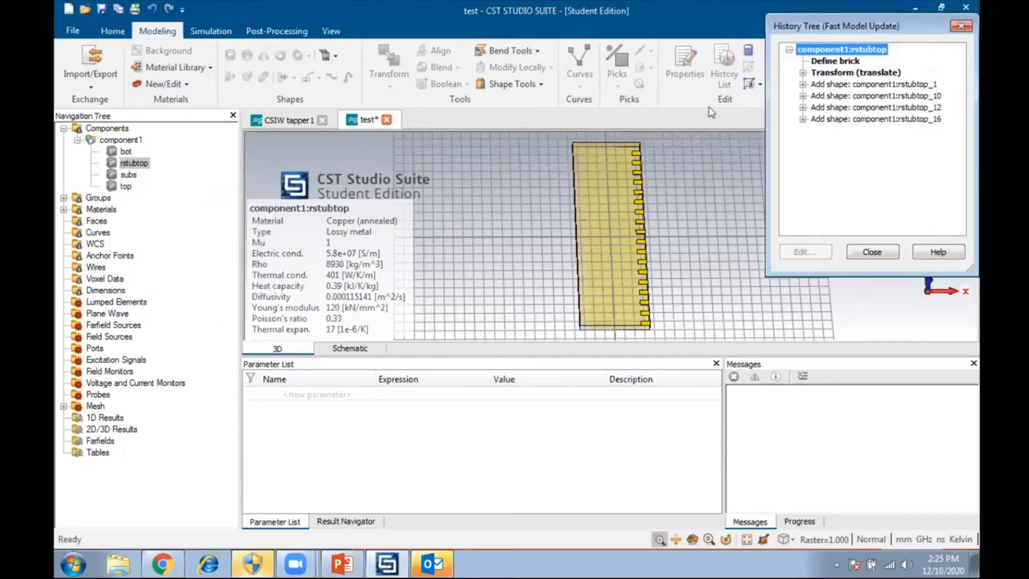
pyautogui.doubleClick(836, 61)
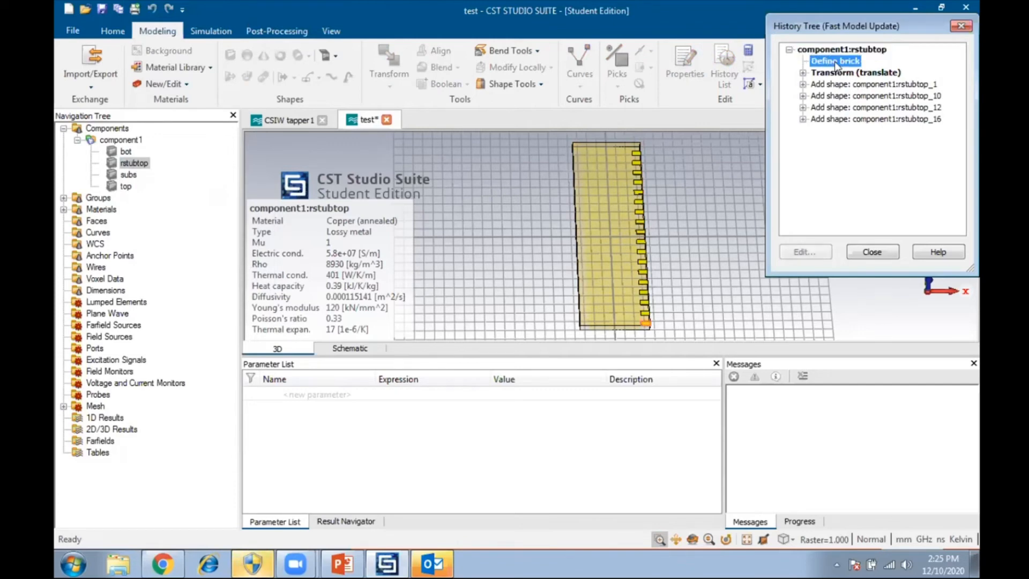
pyautogui.click(930, 96)
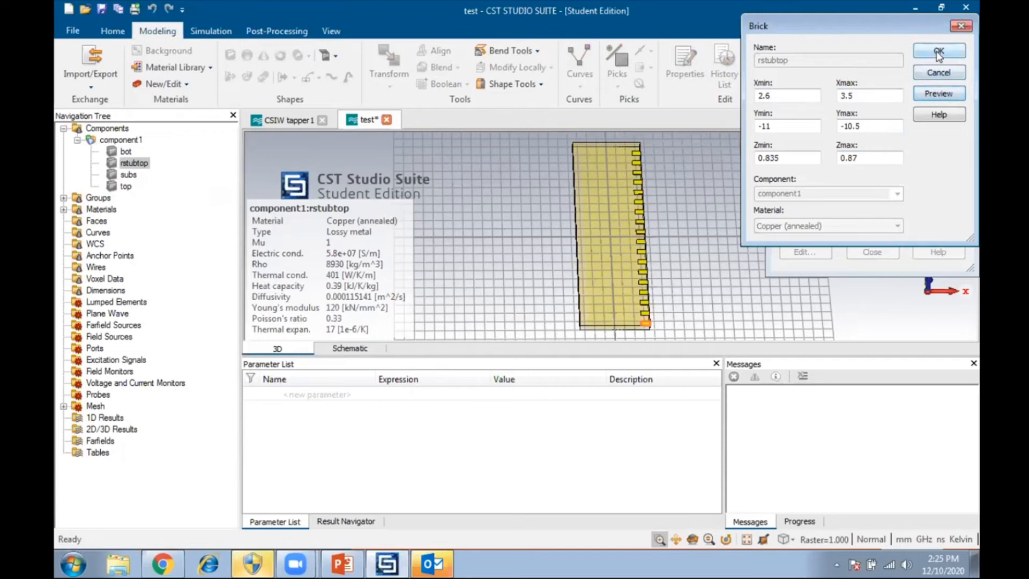
pyautogui.click(959, 24)
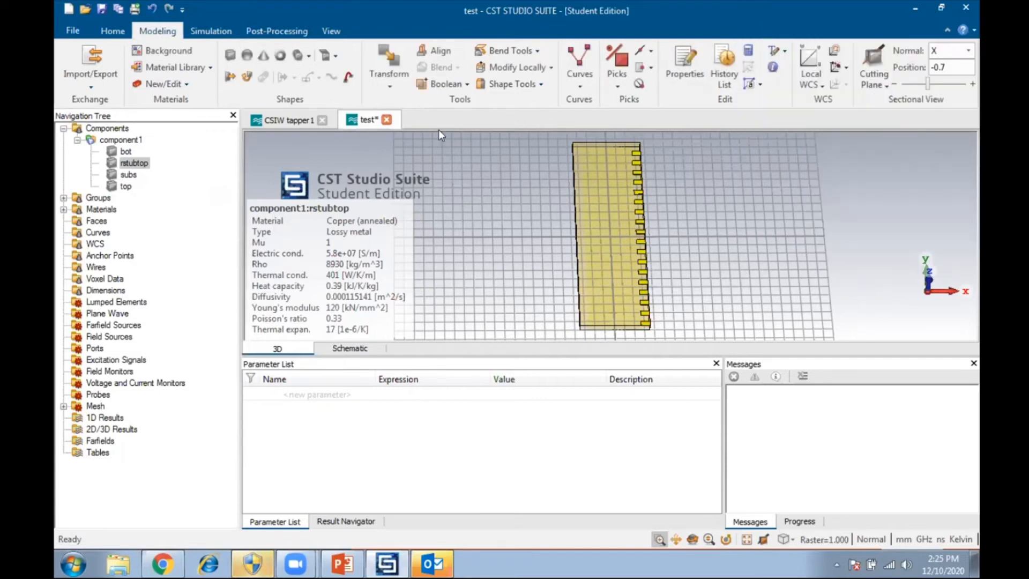
# - Subtract rstubtop from the top copper solid with Boolean Subtract
pyautogui.click(127, 187)
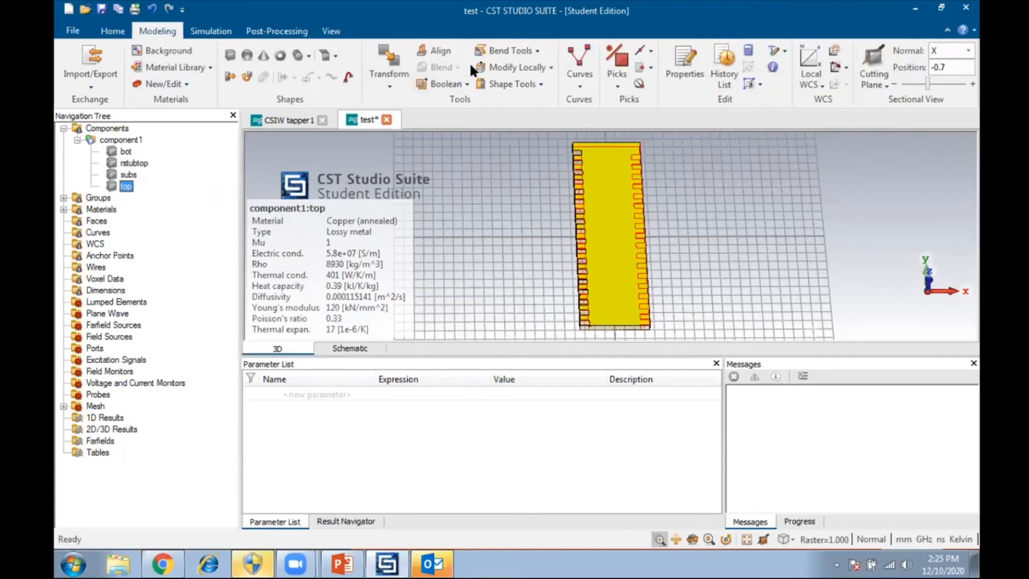
pyautogui.click(466, 90)
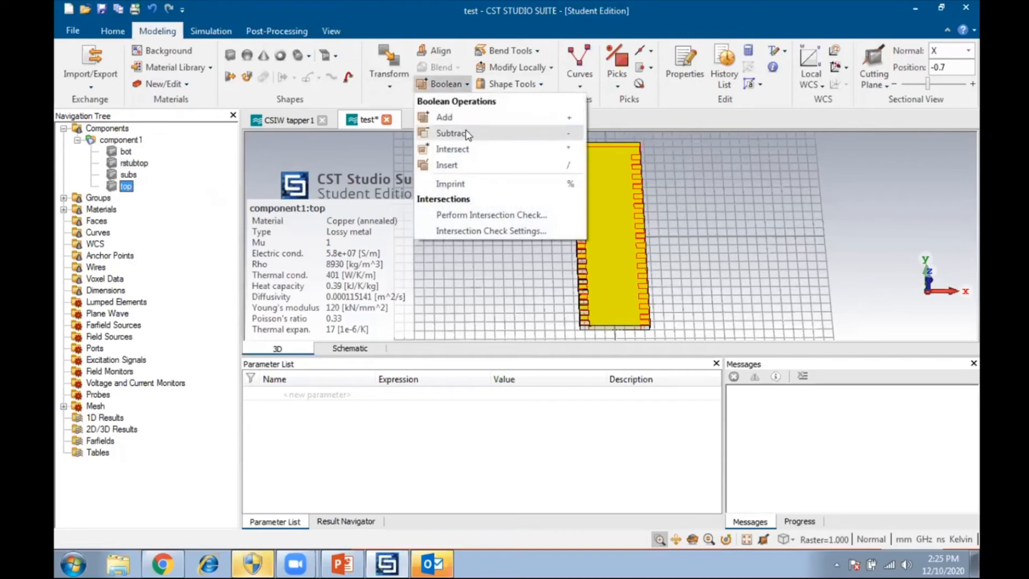
pyautogui.click(446, 131)
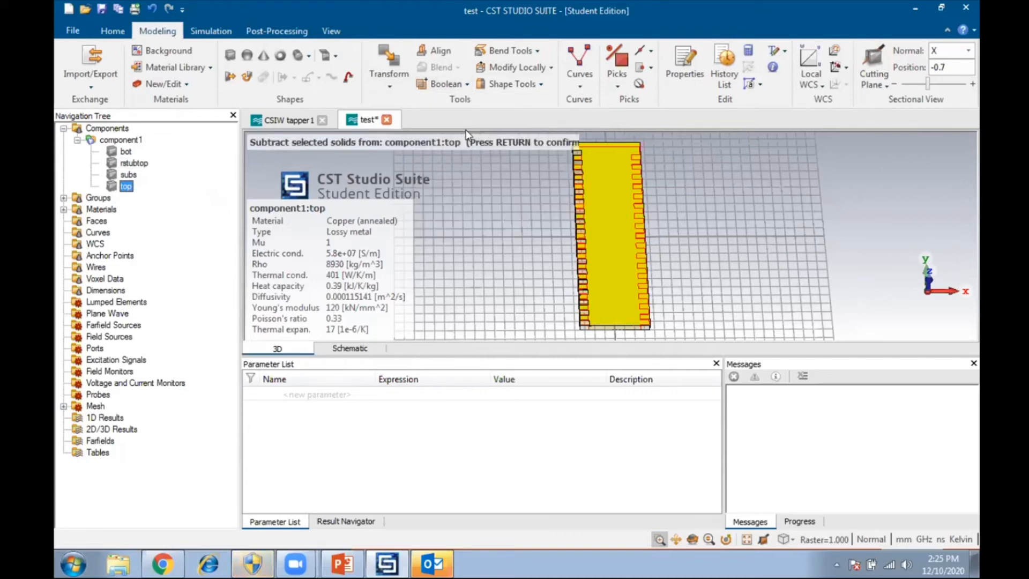
pyautogui.click(139, 165)
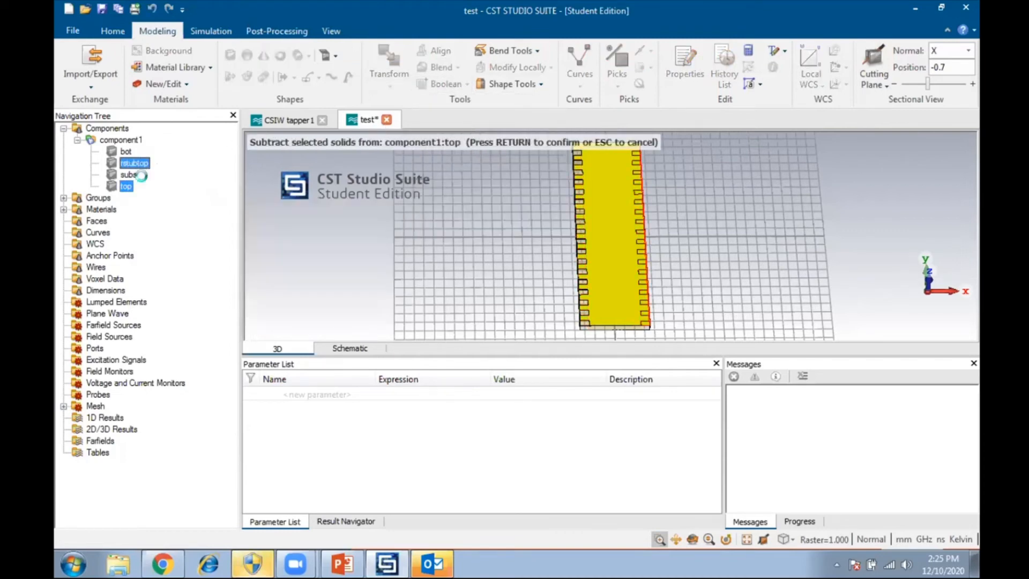
pyautogui.press('Return')
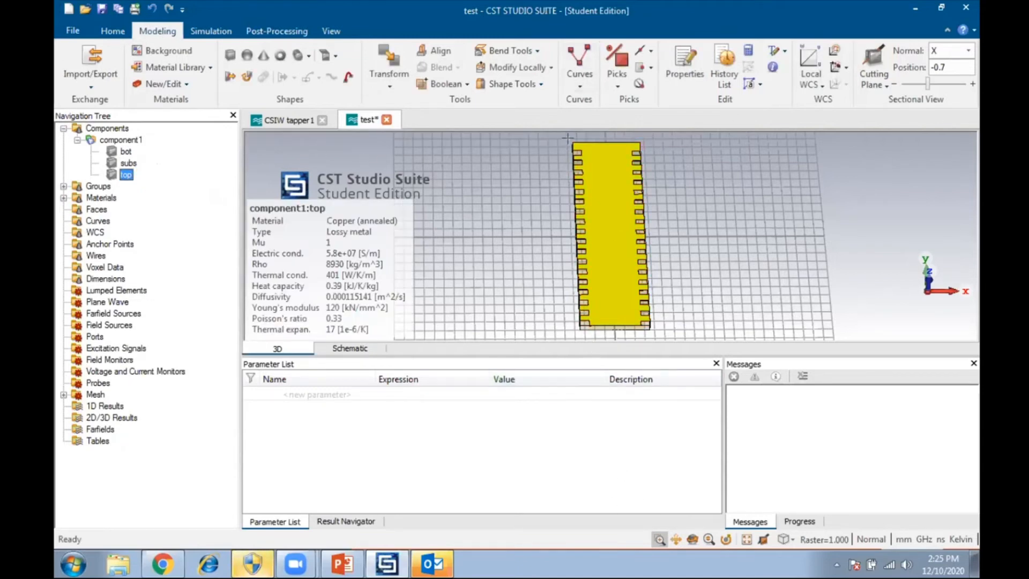
# - Inspect the stub cutouts along both edges of the top copper and save the project
pyautogui.click(660, 539)
pyautogui.moveTo(561, 136); pyautogui.dragTo(656, 331)
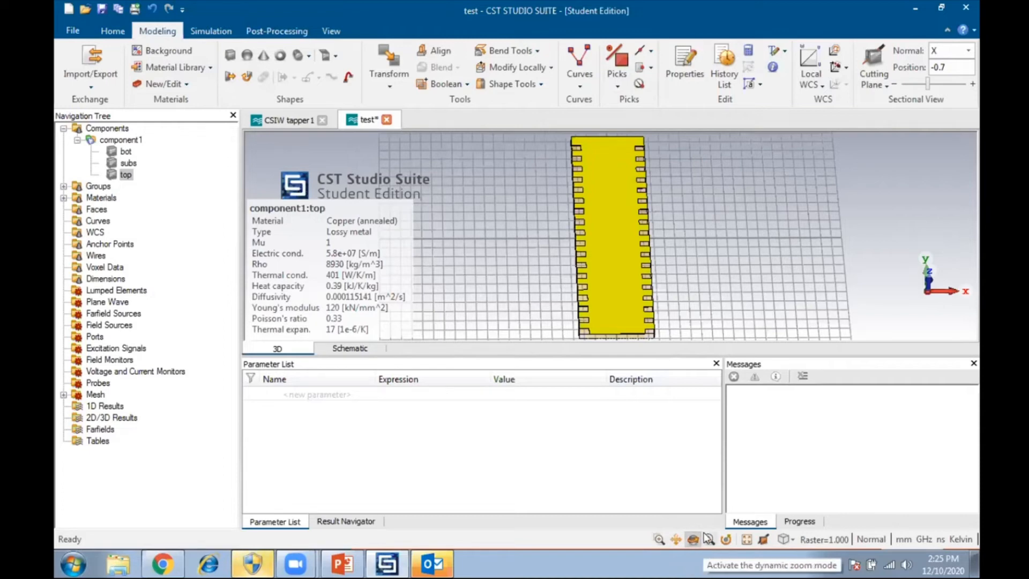
pyautogui.moveTo(602, 290); pyautogui.dragTo(846, 179)
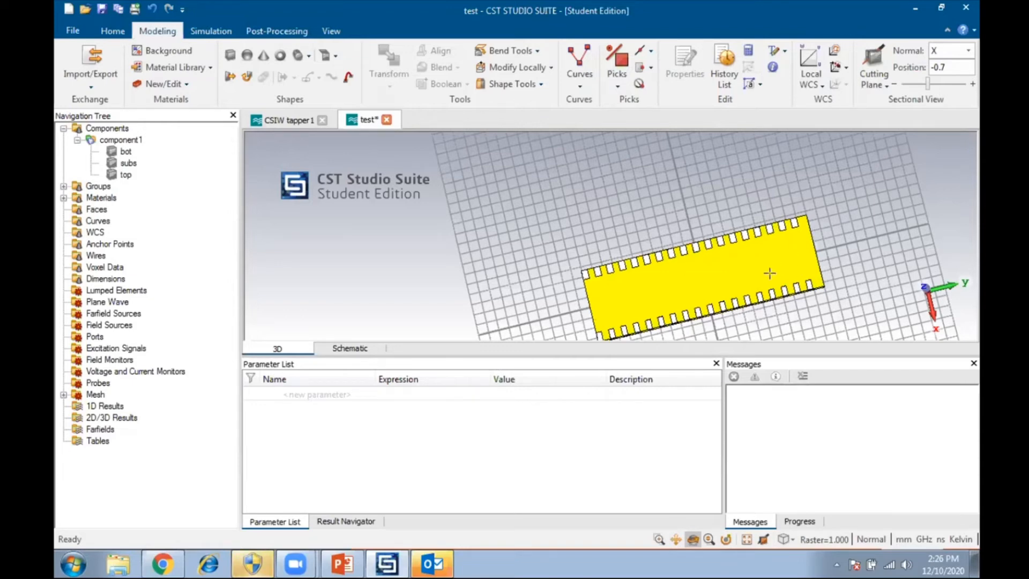
pyautogui.moveTo(709, 309); pyautogui.dragTo(767, 414)
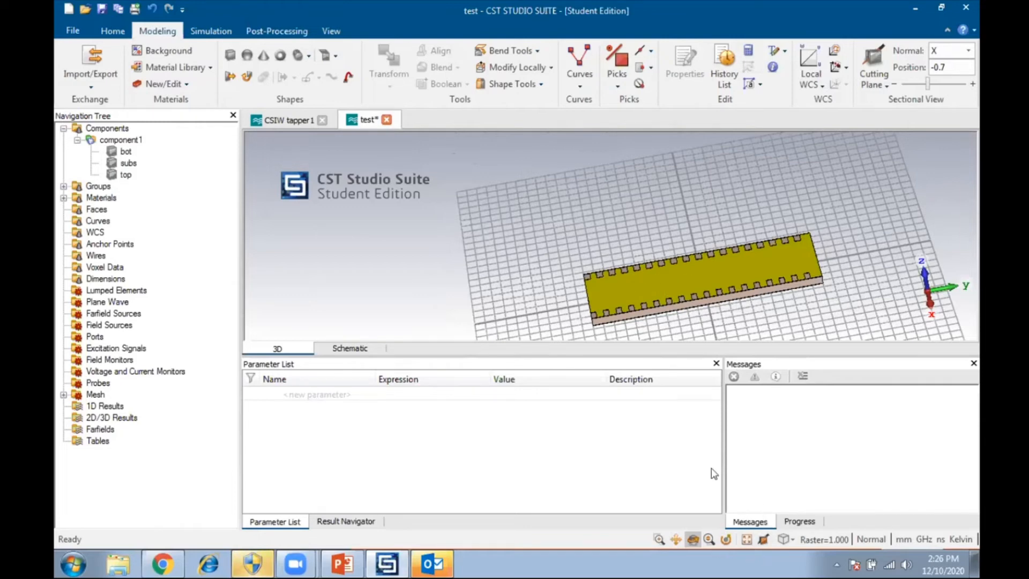
pyautogui.hotkey('ctrl', 's')
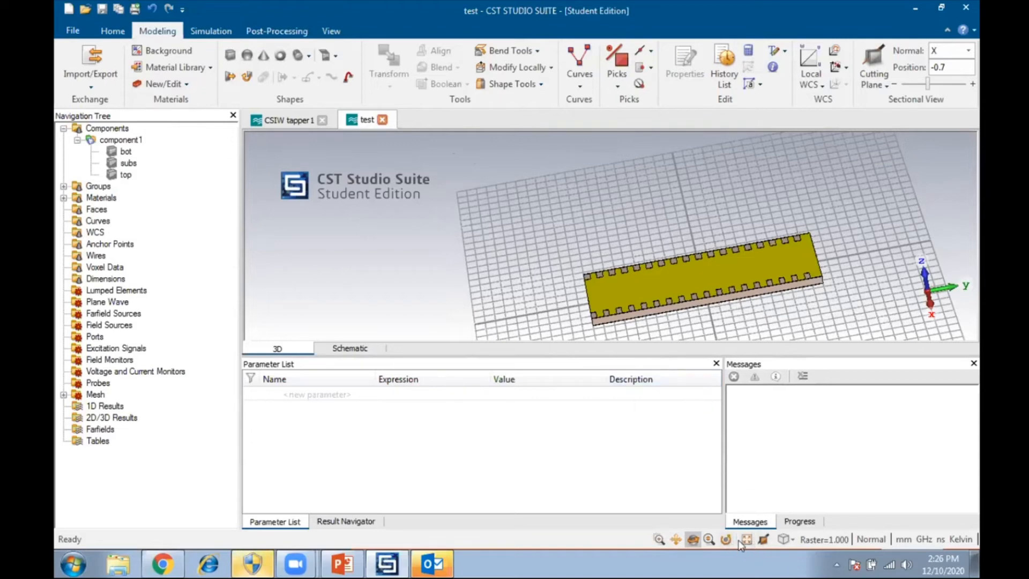
# - Examine the board's end face and its thin copper layers up close, postponing the K7 TotalSecurity activation
pyautogui.moveTo(619, 304)
pyautogui.mouseDown()
pyautogui.moveTo(756, 295)
pyautogui.moveTo(717, 294)
pyautogui.mouseUp()
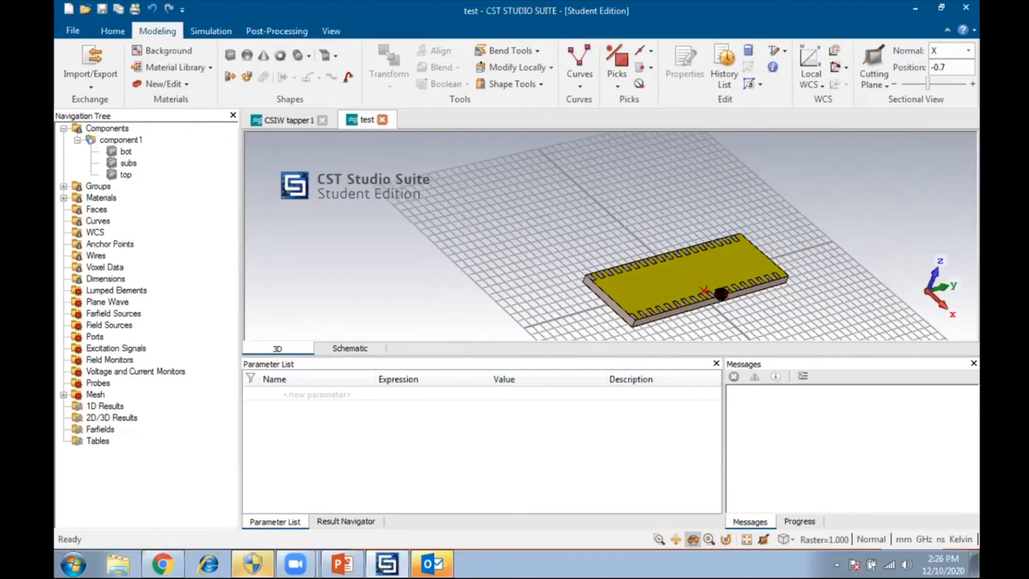
pyautogui.click(659, 540)
pyautogui.moveTo(580, 274); pyautogui.dragTo(648, 335)
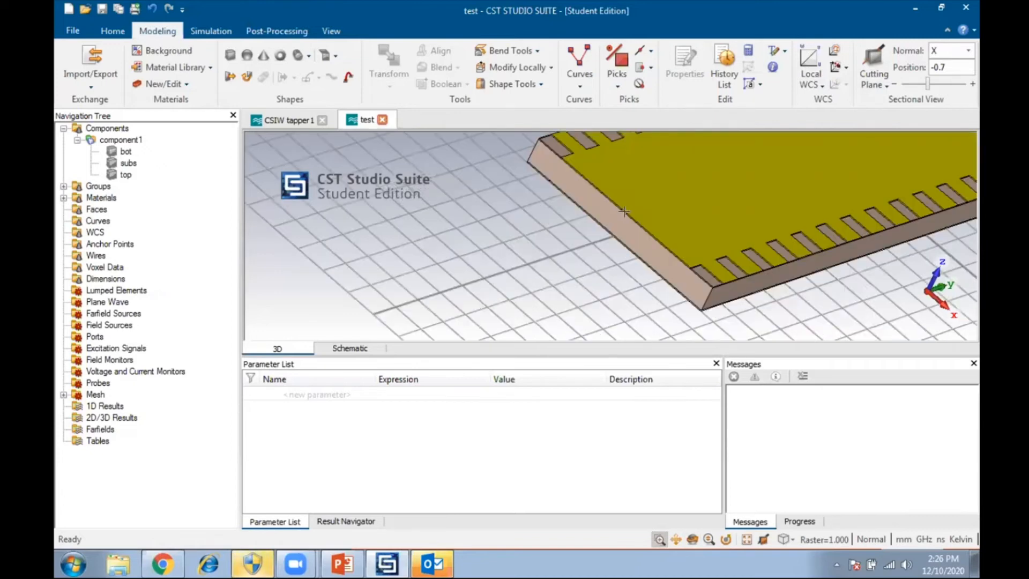
pyautogui.moveTo(553, 150); pyautogui.dragTo(721, 288)
pyautogui.moveTo(561, 276); pyautogui.dragTo(561, 275)
pyautogui.moveTo(488, 138); pyautogui.dragTo(598, 258)
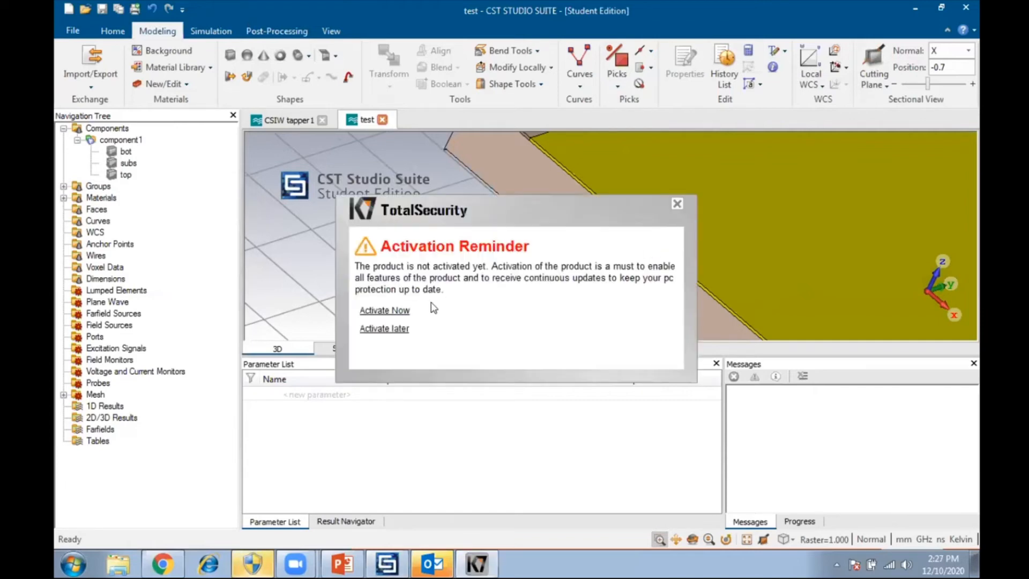
pyautogui.click(399, 327)
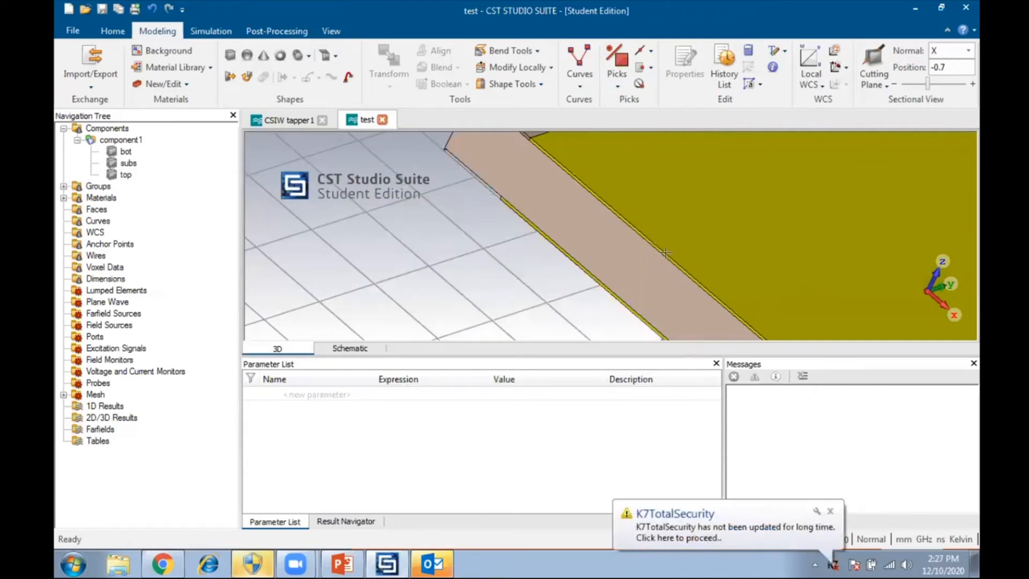
# - Pick the thin end face of the top copper layer with Pick Face
pyautogui.scroll(2, 666, 277)
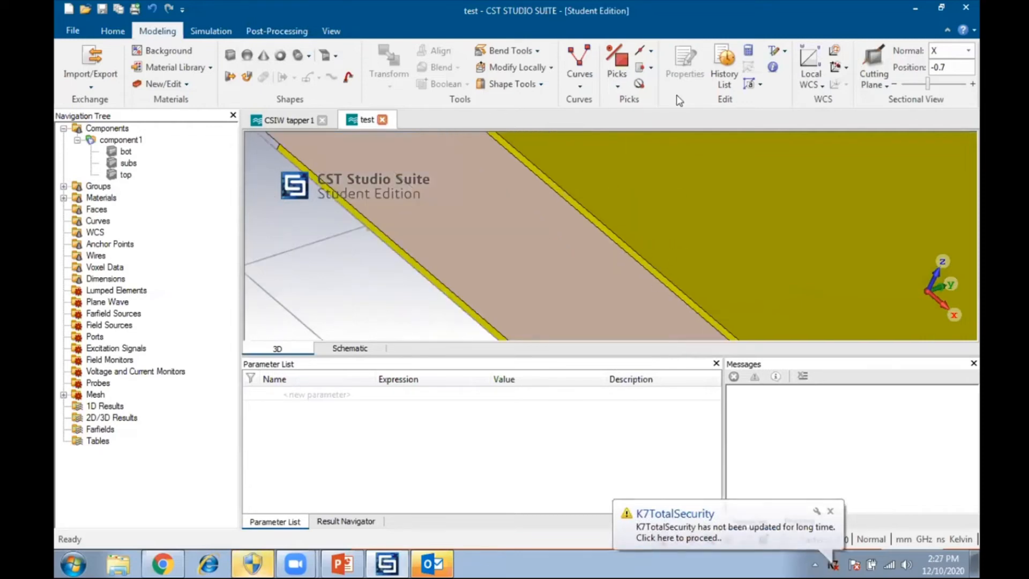
pyautogui.click(620, 84)
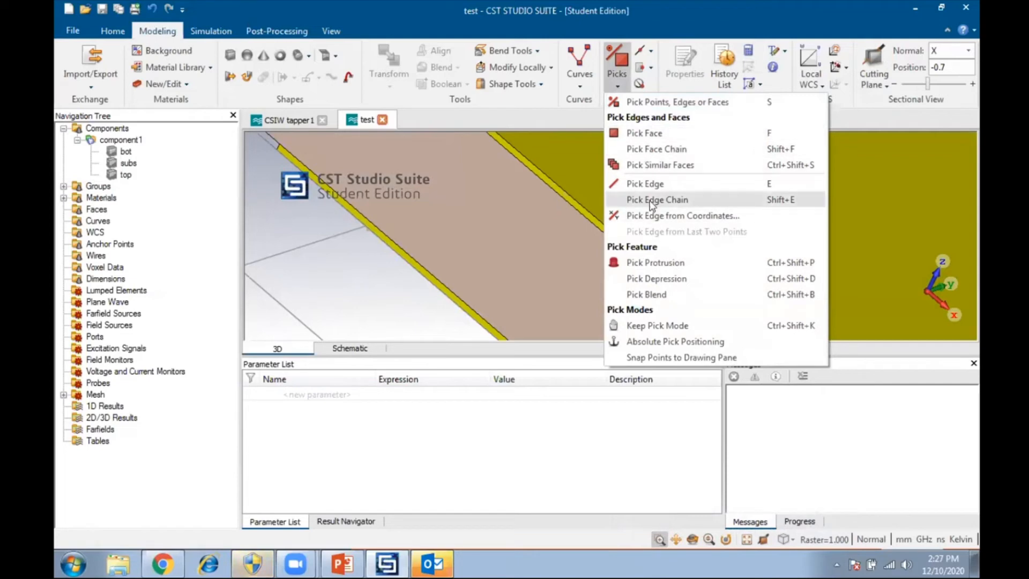
pyautogui.click(658, 135)
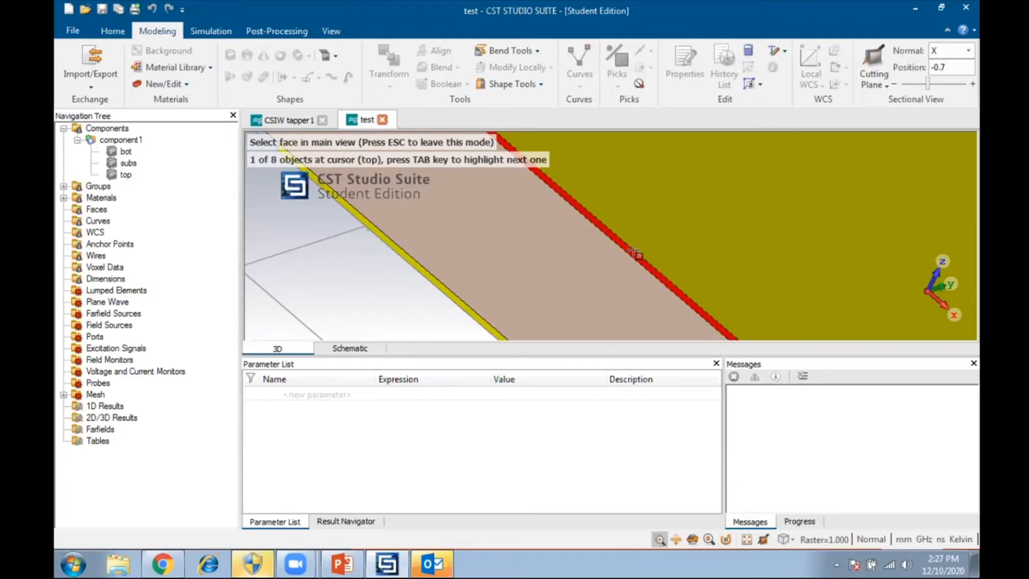
pyautogui.click(634, 252)
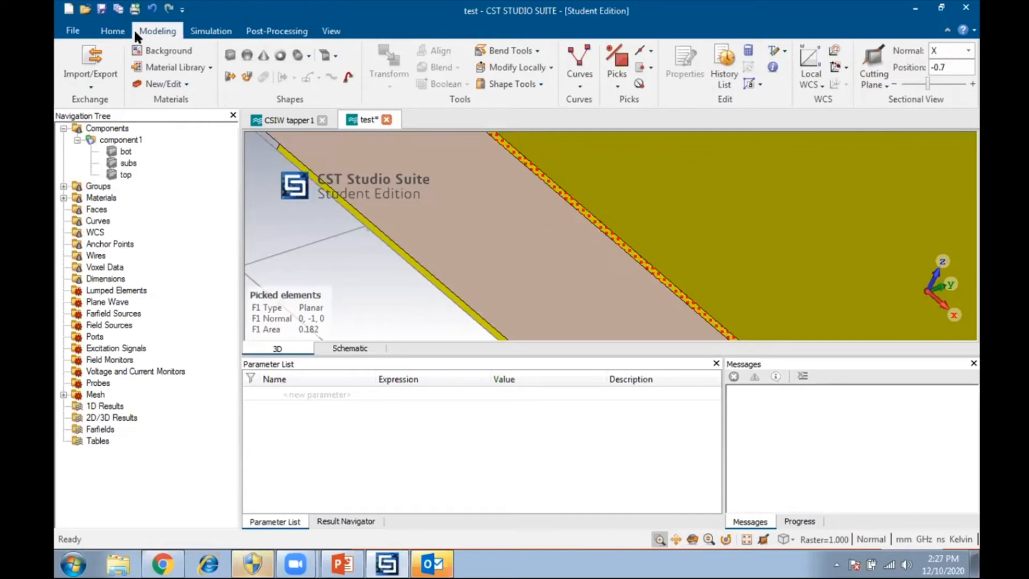
# - Try to calculate the microstrip port extension coefficient for the picked face with W 5.2 mm, h 0.8 mm and Er 2.2, closing the macro
pyautogui.click(113, 32)
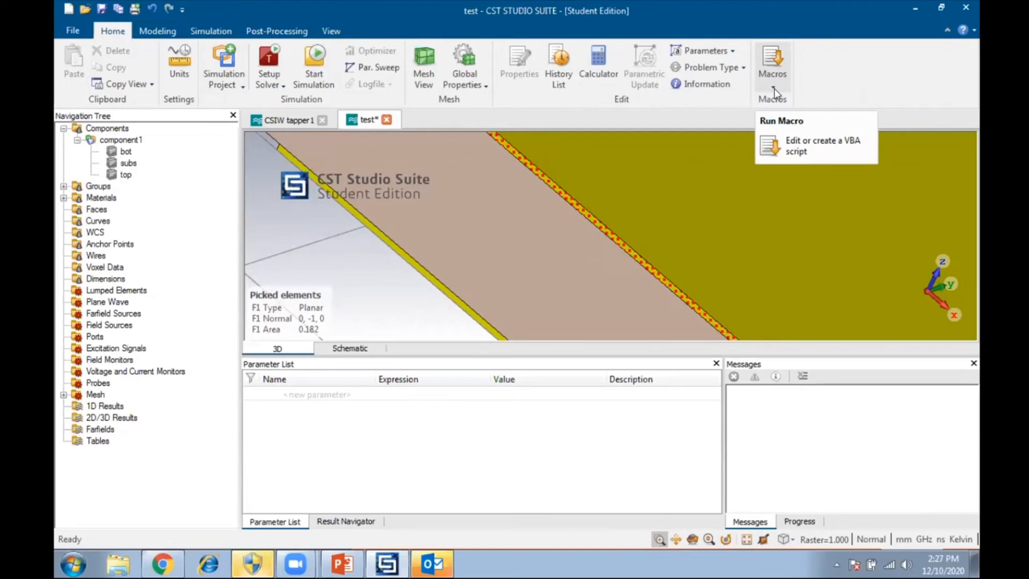
pyautogui.click(211, 31)
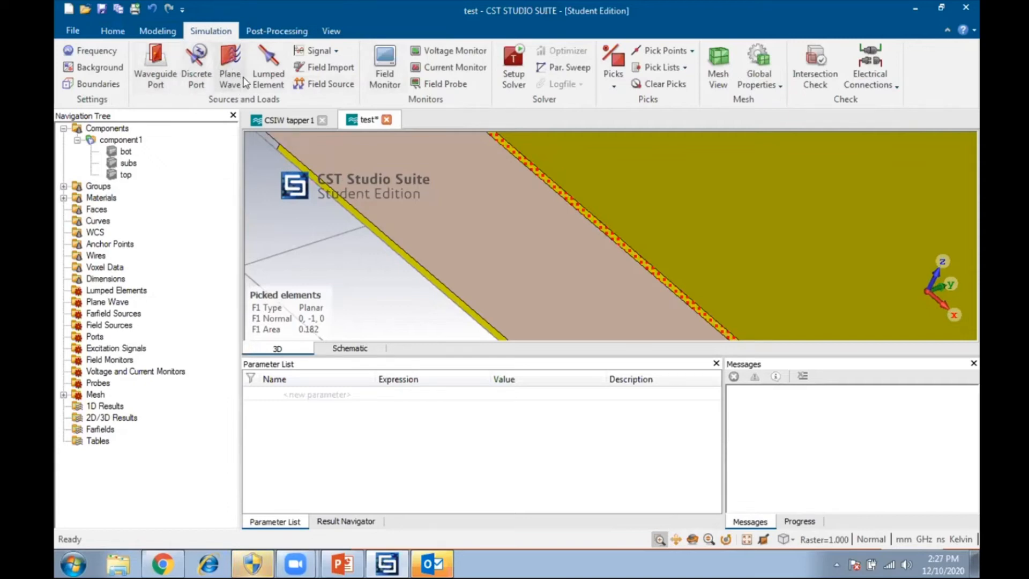
pyautogui.click(113, 30)
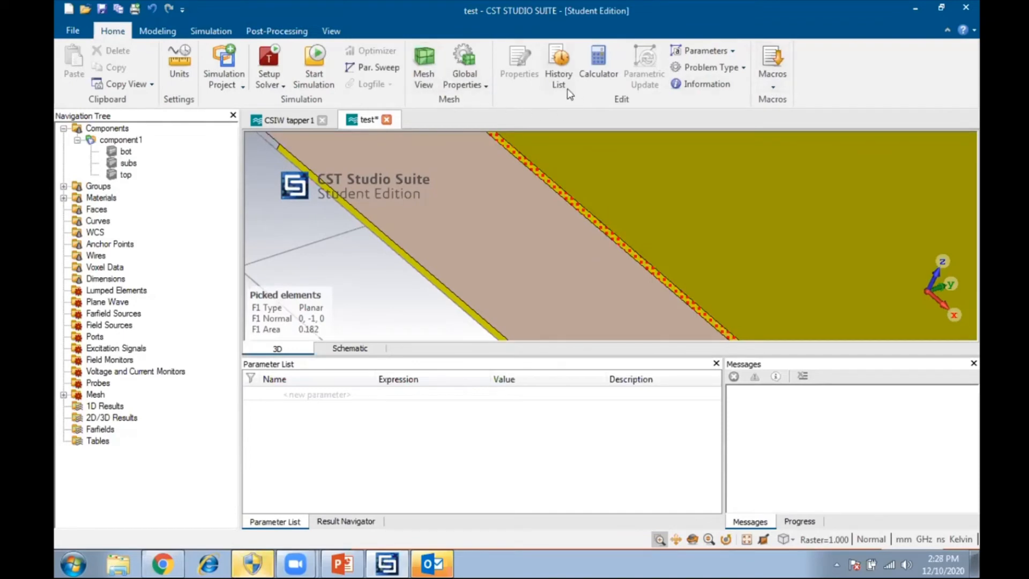
pyautogui.click(772, 90)
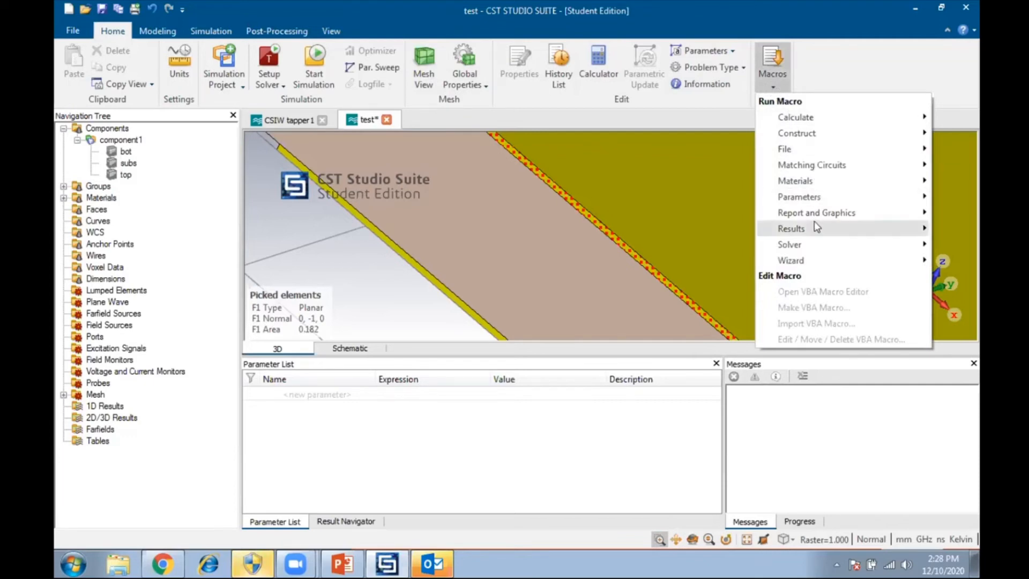
pyautogui.moveTo(816, 249)
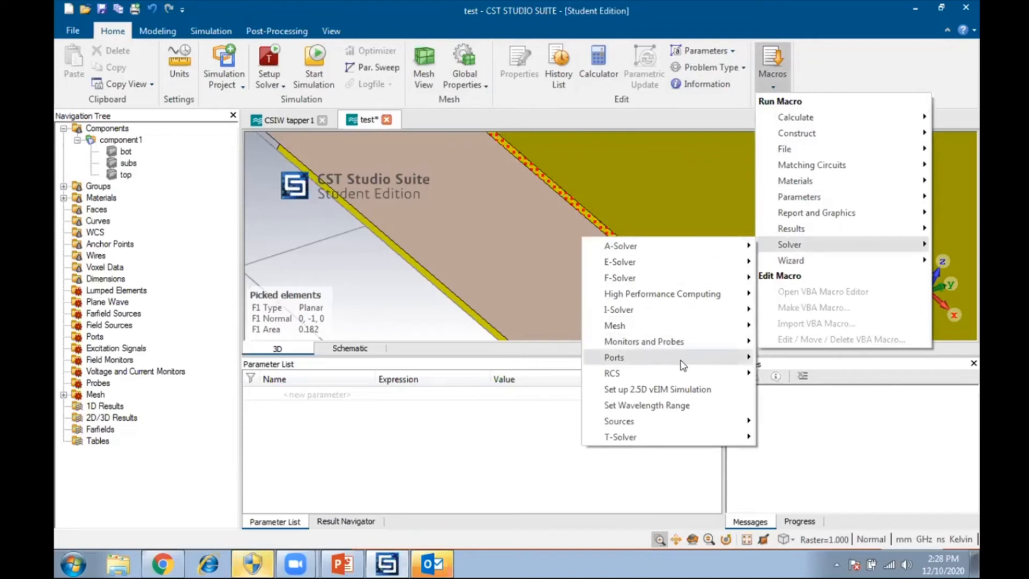
pyautogui.moveTo(683, 365)
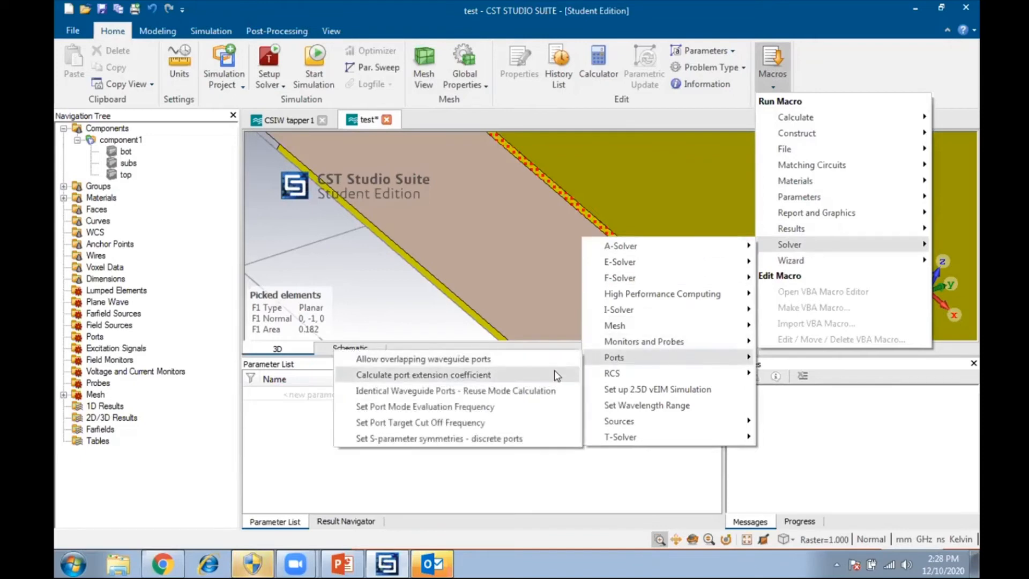
pyautogui.click(554, 370)
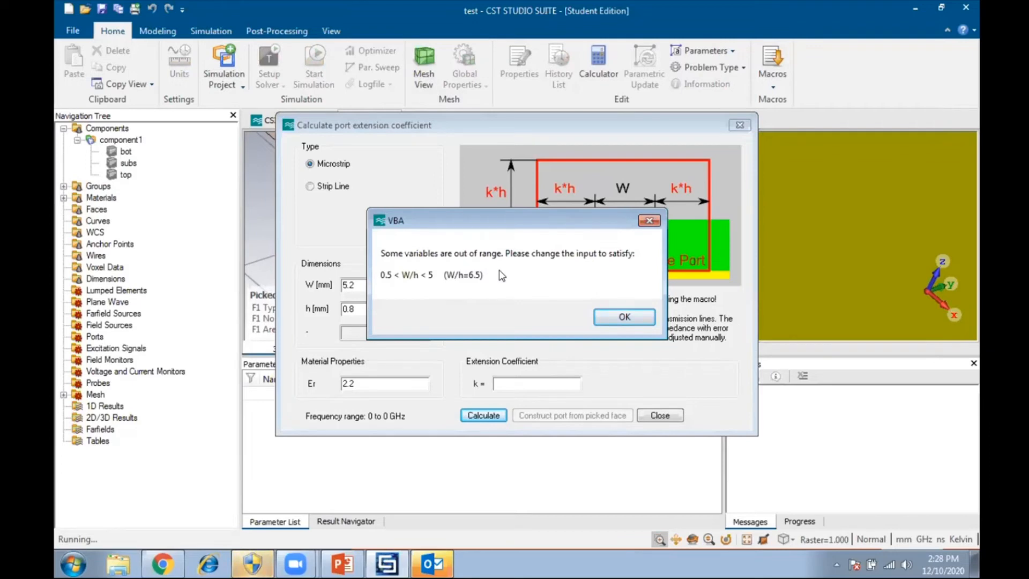
pyautogui.click(612, 316)
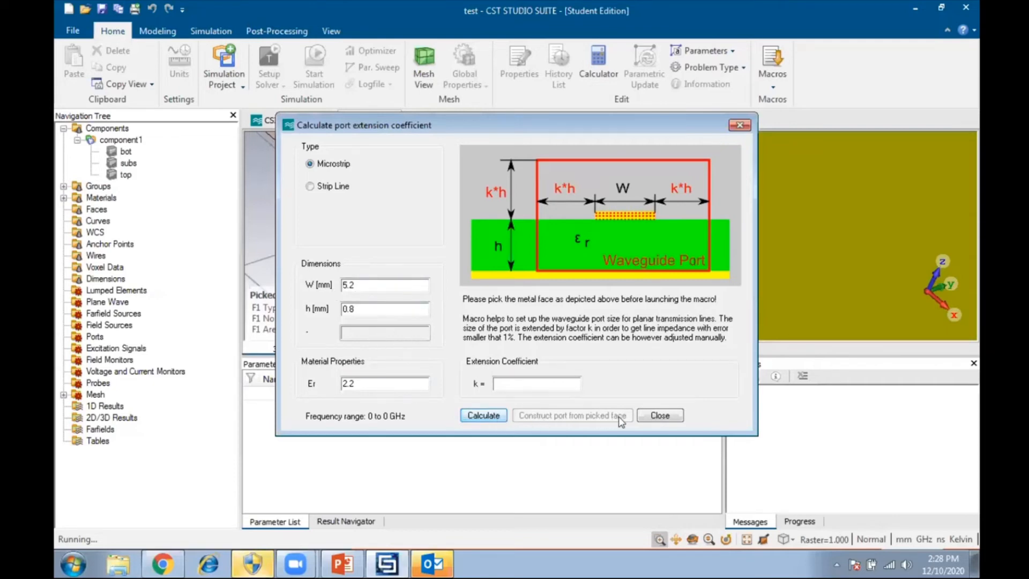
pyautogui.click(661, 416)
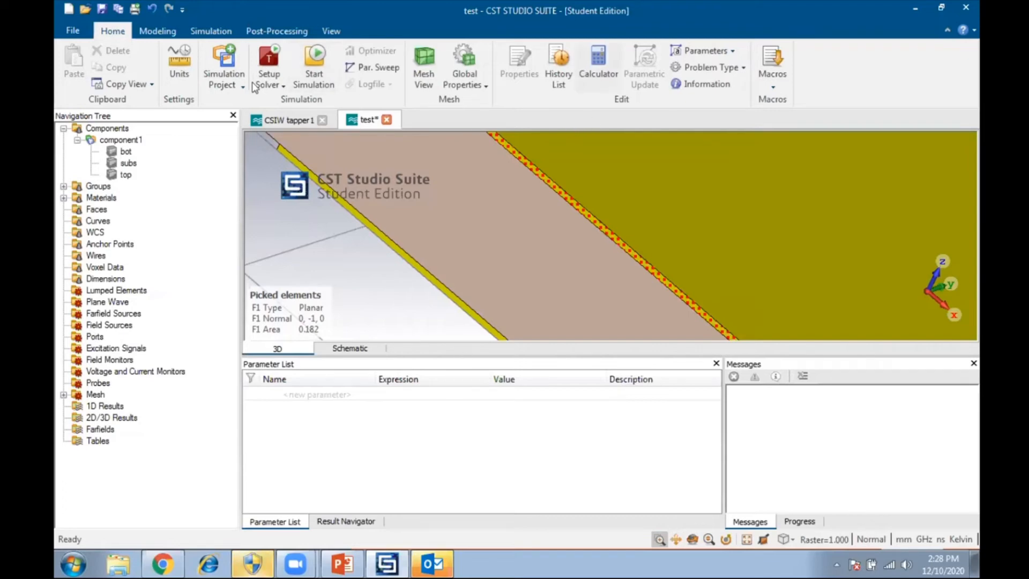
# - Run the port extension coefficient macro again for the picked top copper face and close it
pyautogui.click(158, 31)
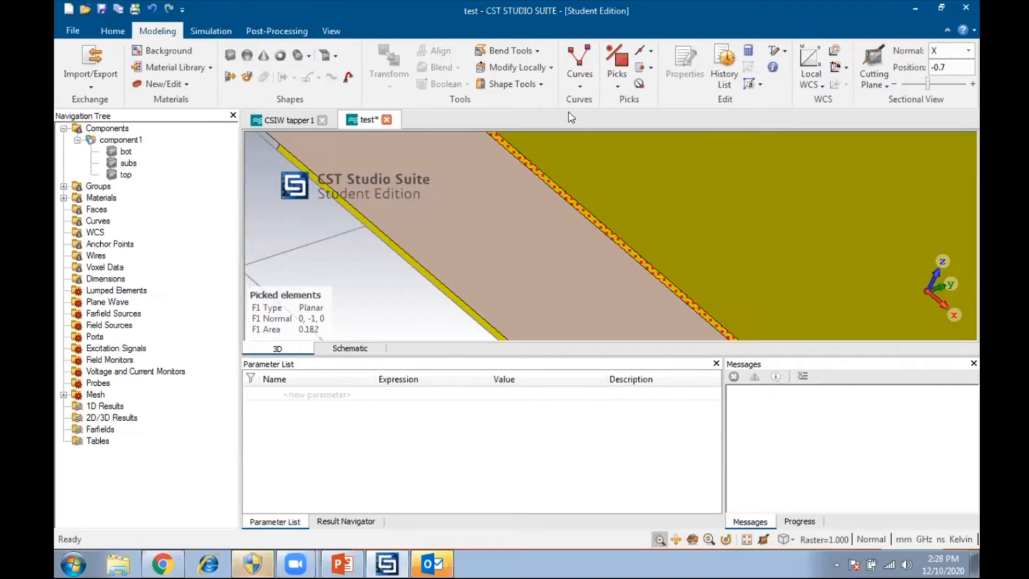
pyautogui.click(580, 78)
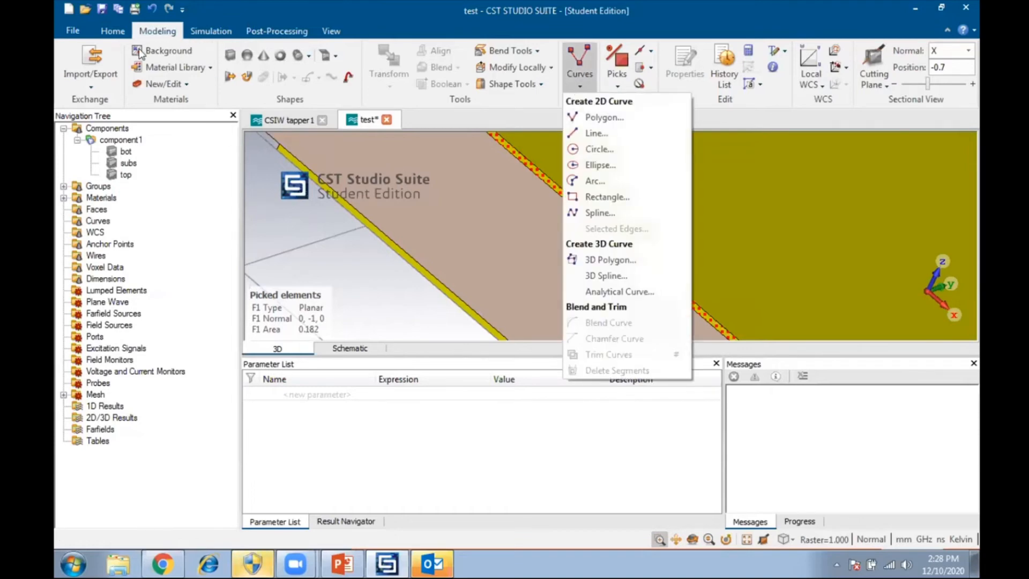
pyautogui.click(113, 31)
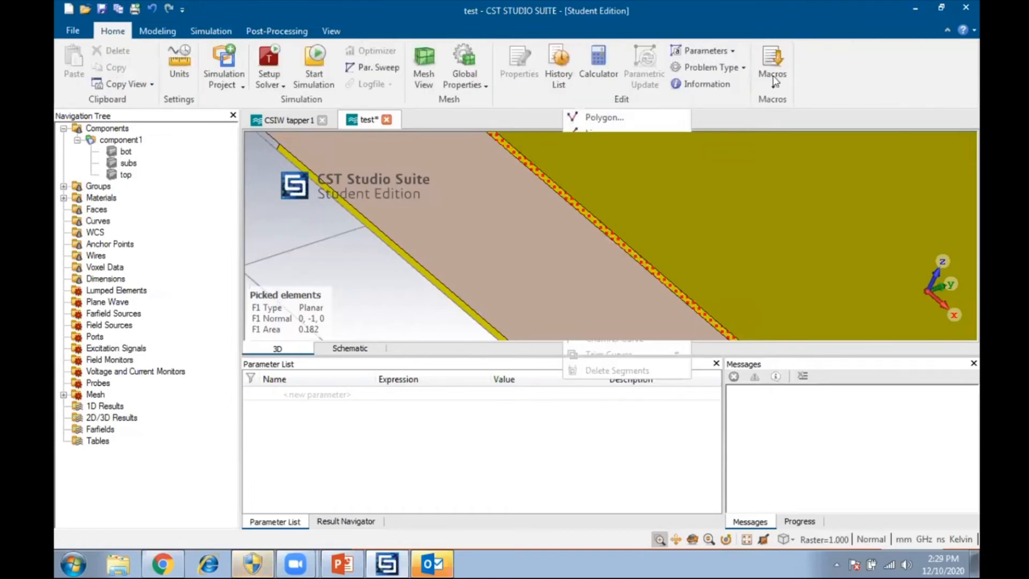
pyautogui.click(772, 75)
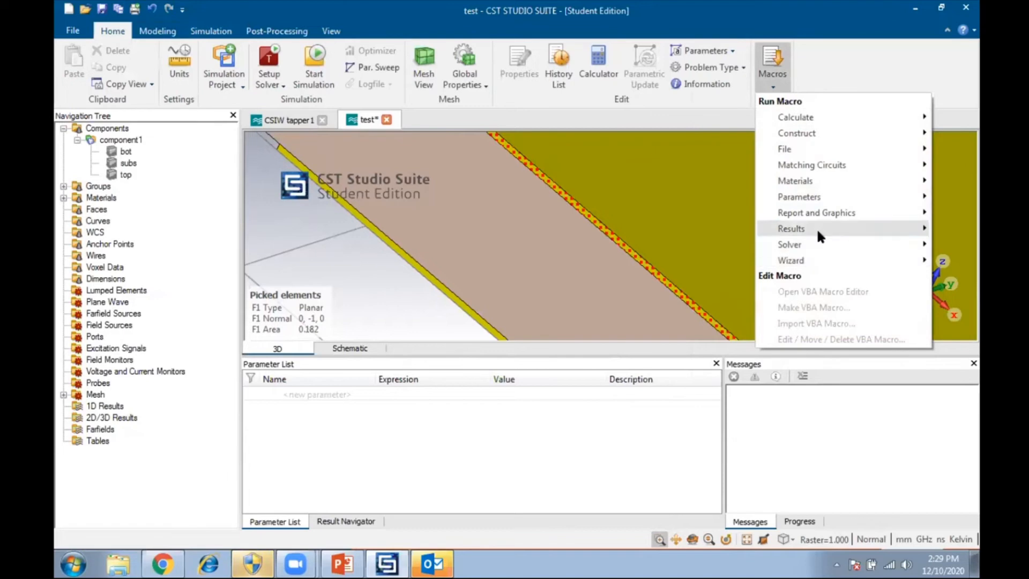
pyautogui.moveTo(818, 243)
pyautogui.moveTo(682, 357)
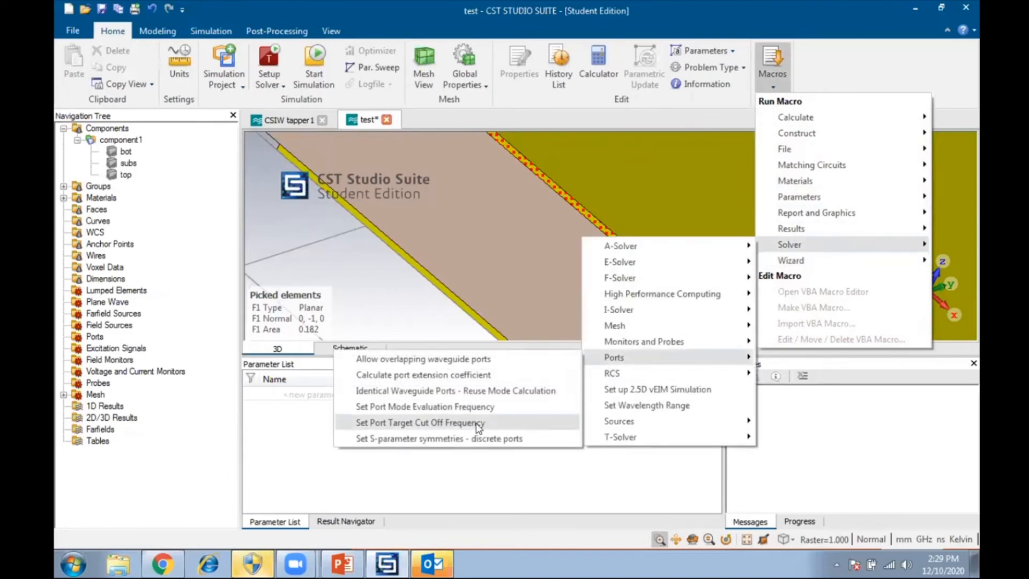
pyautogui.click(452, 376)
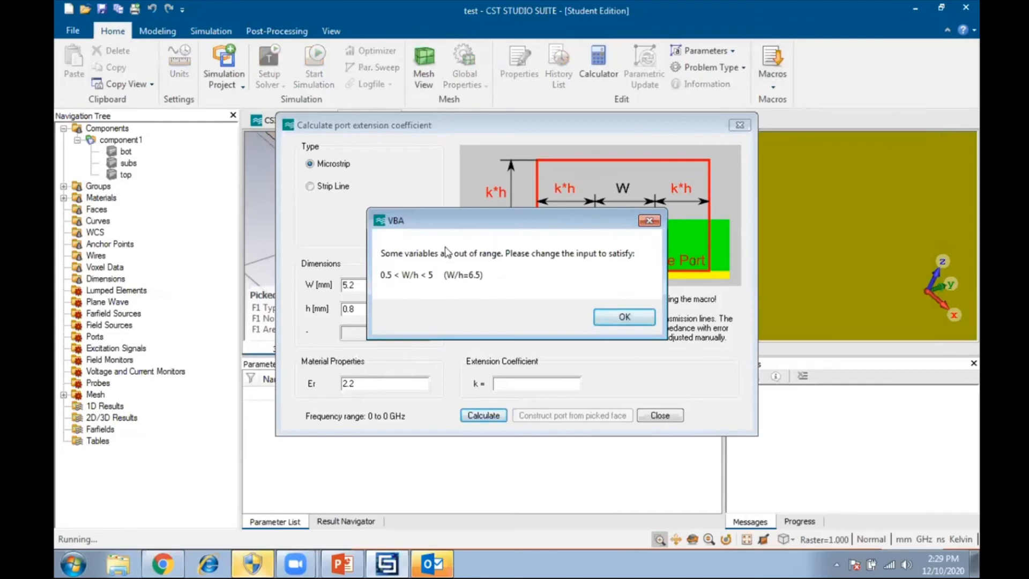
pyautogui.click(624, 317)
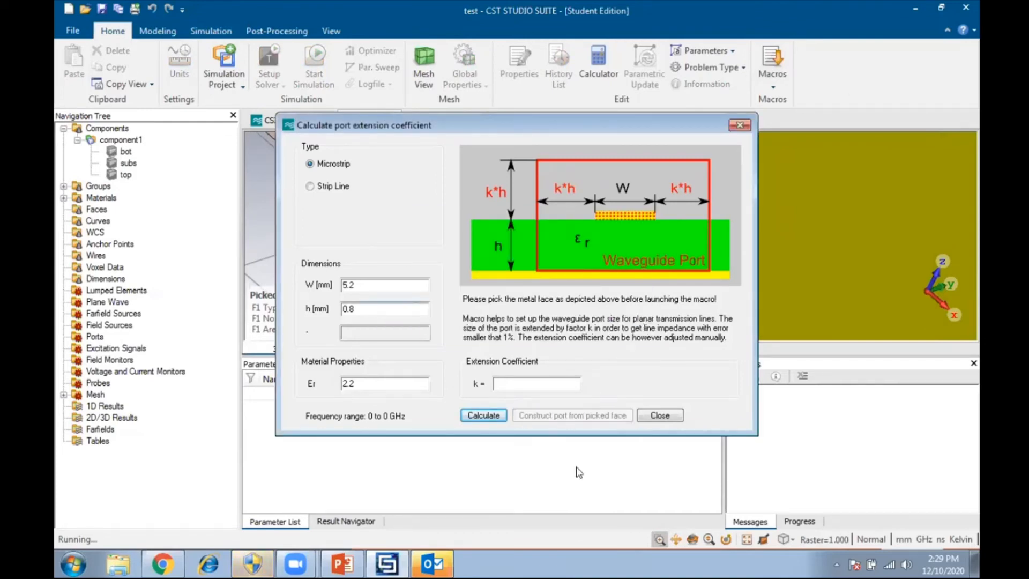
pyautogui.click(660, 415)
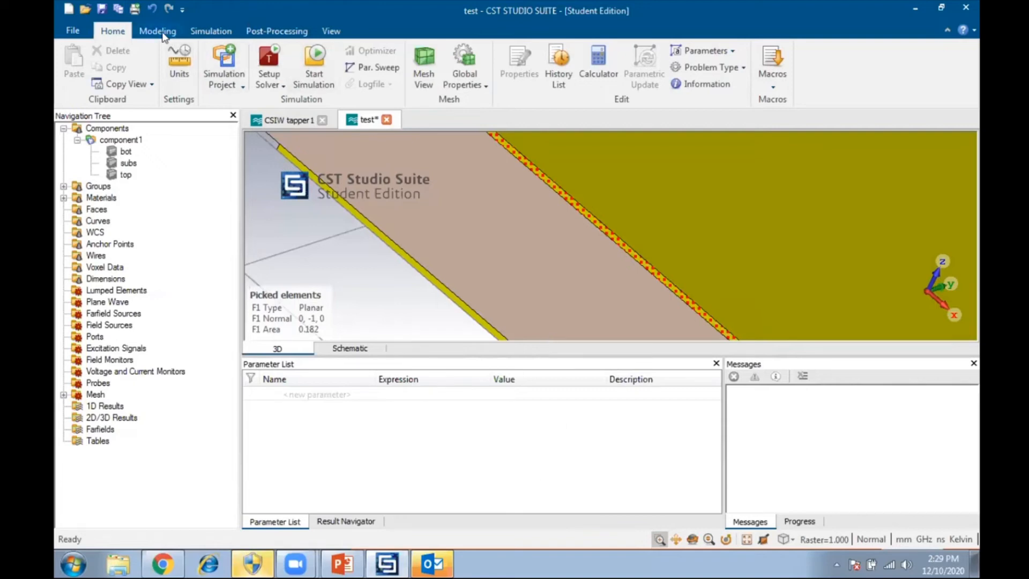
# - Start waveguide port 1 at the picked top copper end face and switch its position coordinates to Free
pyautogui.click(200, 33)
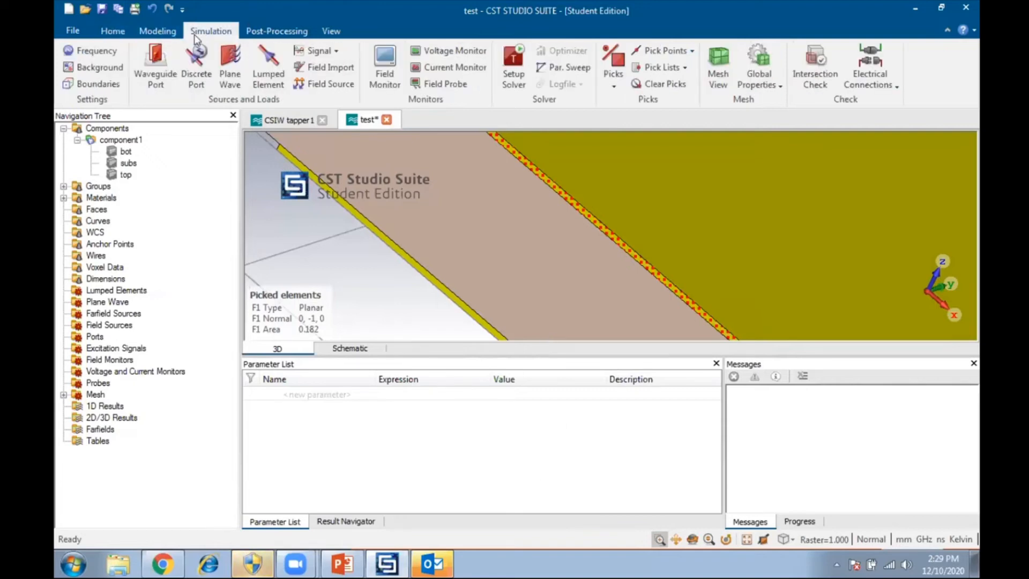
pyautogui.click(155, 76)
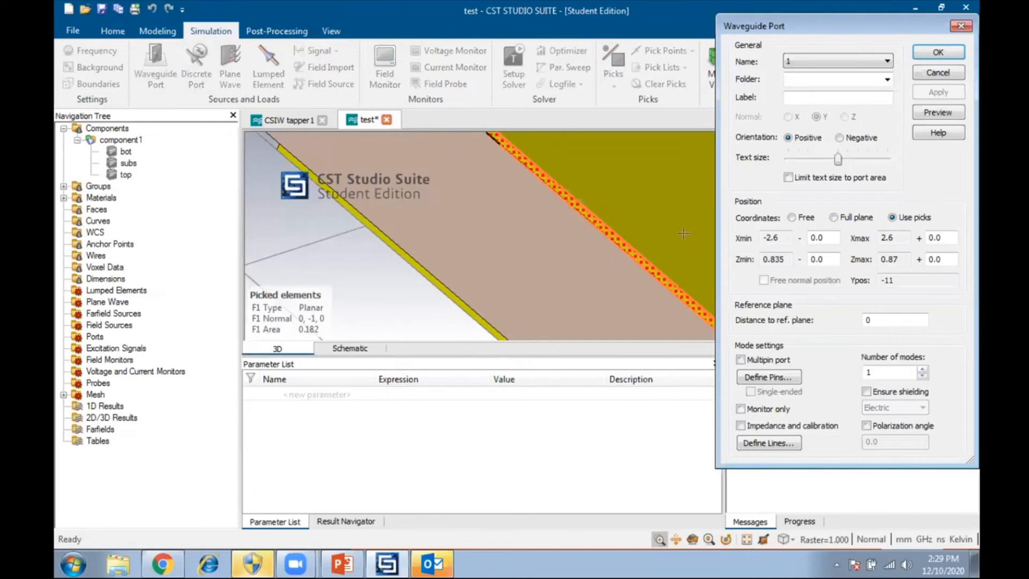
pyautogui.click(747, 538)
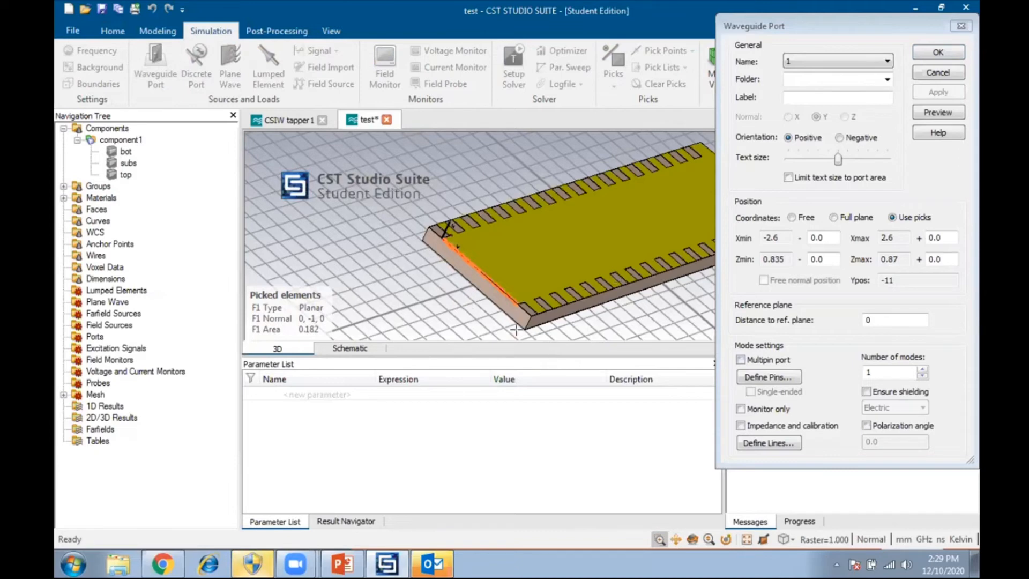
pyautogui.click(792, 218)
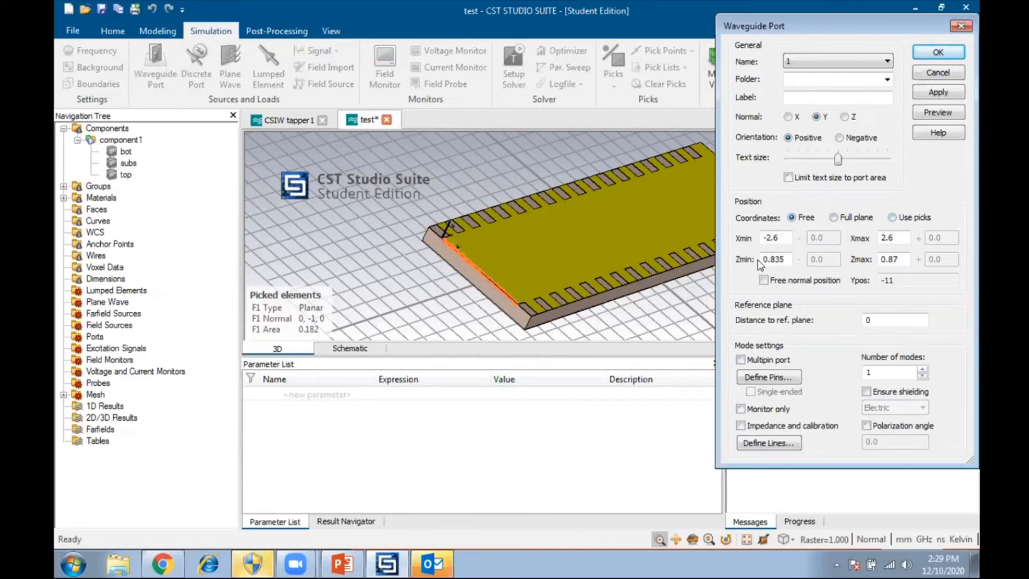
# - Set the waveguide port's Xmin to -4 and clear its Xmax value
pyautogui.click(784, 239)
pyautogui.doubleClick(785, 239)
pyautogui.write('-')
pyautogui.press('BackSpace')
pyautogui.write('3')
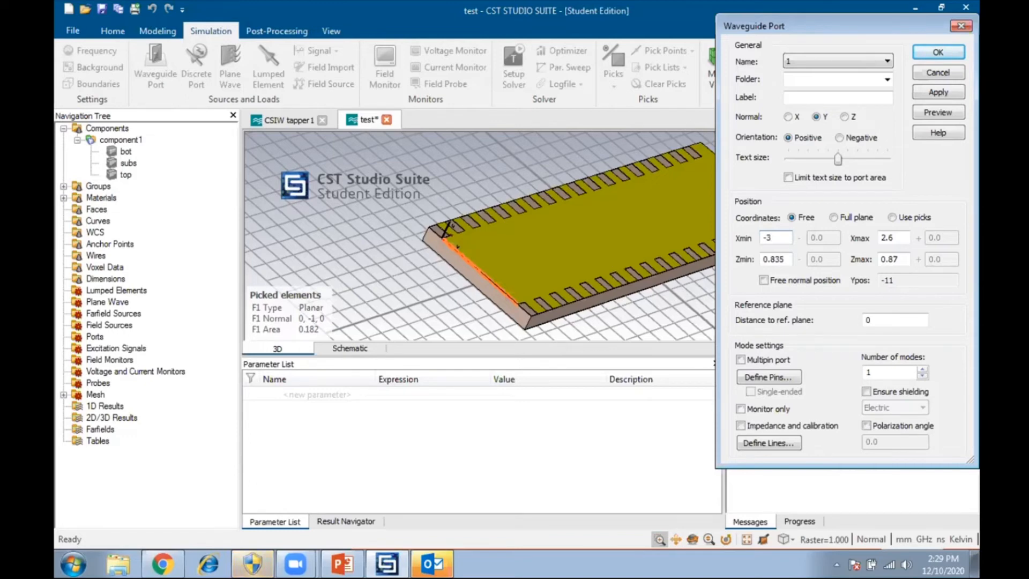
pyautogui.press('BackSpace')
pyautogui.write('4')
pyautogui.click(899, 236)
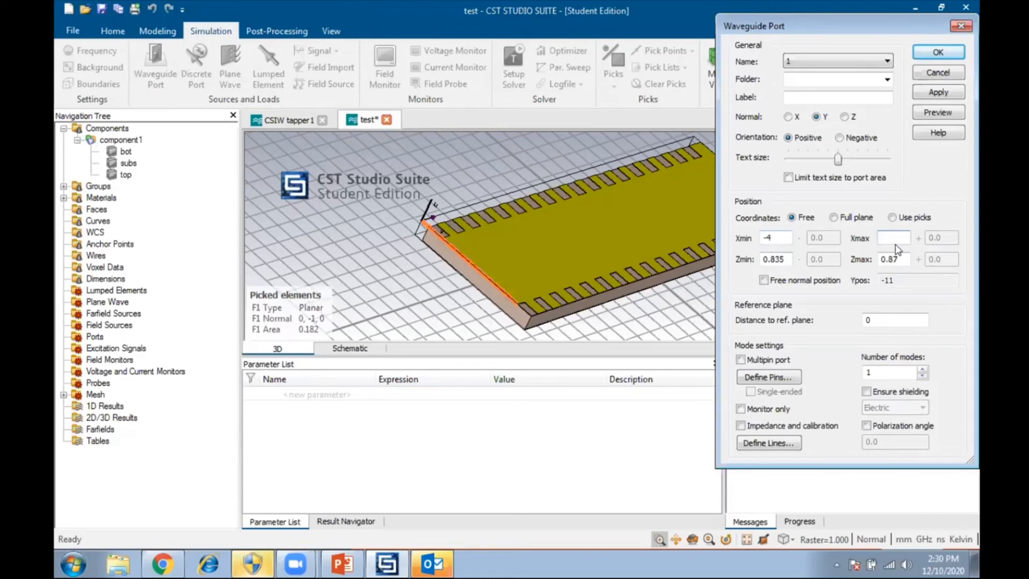
# - Switch to PowerPoint, view slide 11 of the SIW DESIGN presentation with the patch and waveguide figures, and return to CST Studio Suite
pyautogui.click(342, 564)
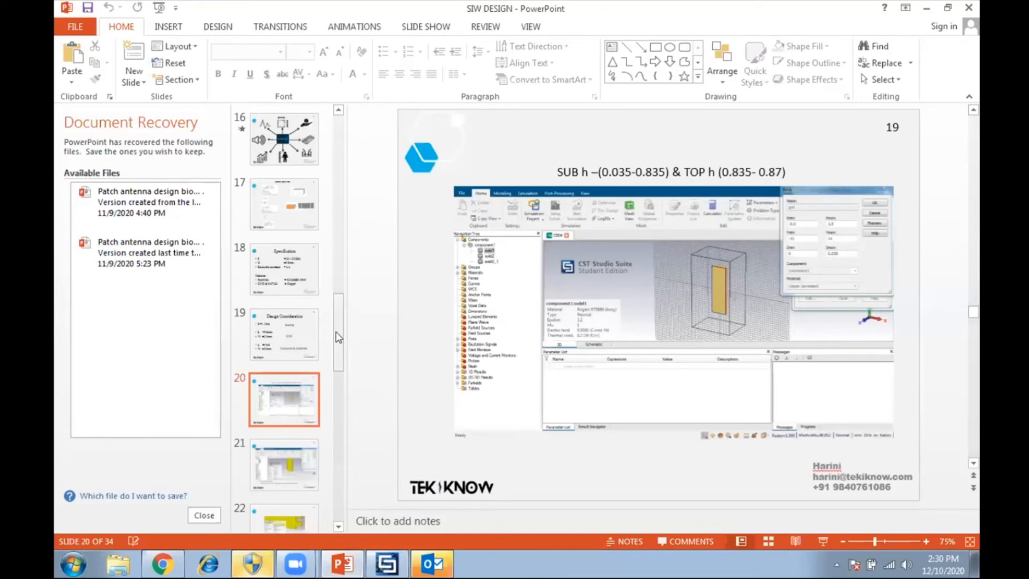
pyautogui.moveTo(339, 336); pyautogui.dragTo(330, 233)
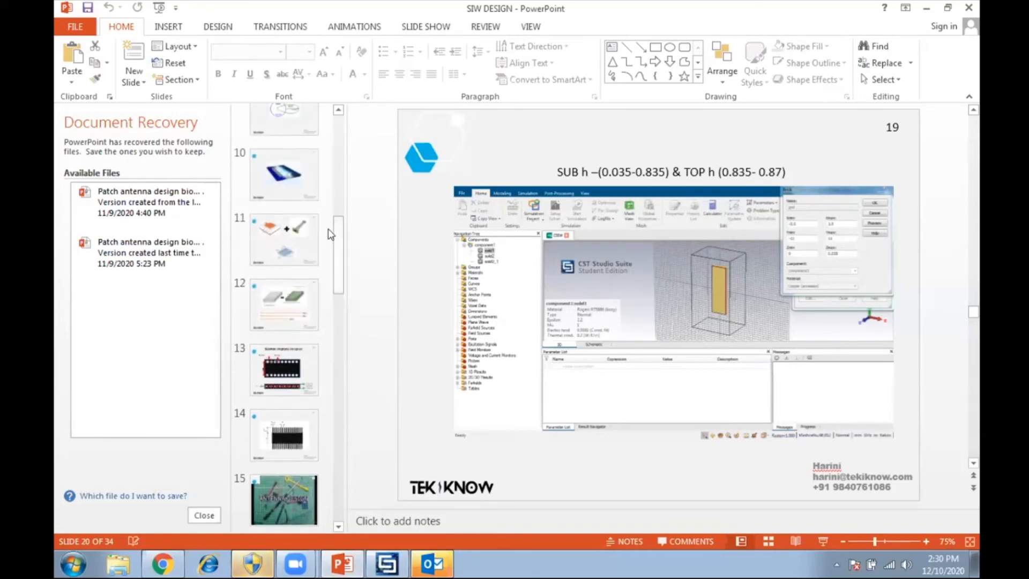
pyautogui.click(300, 236)
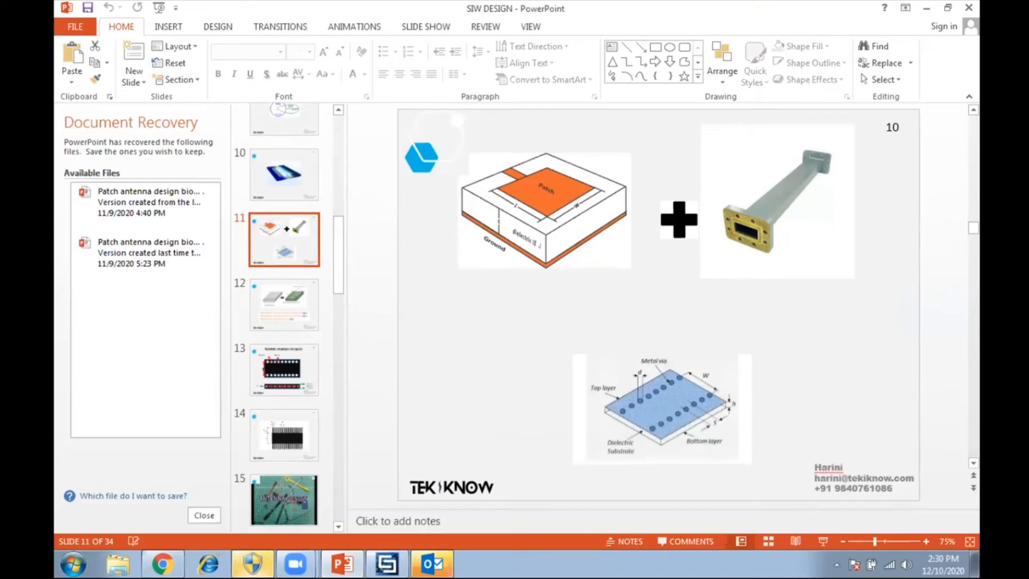
pyautogui.click(386, 563)
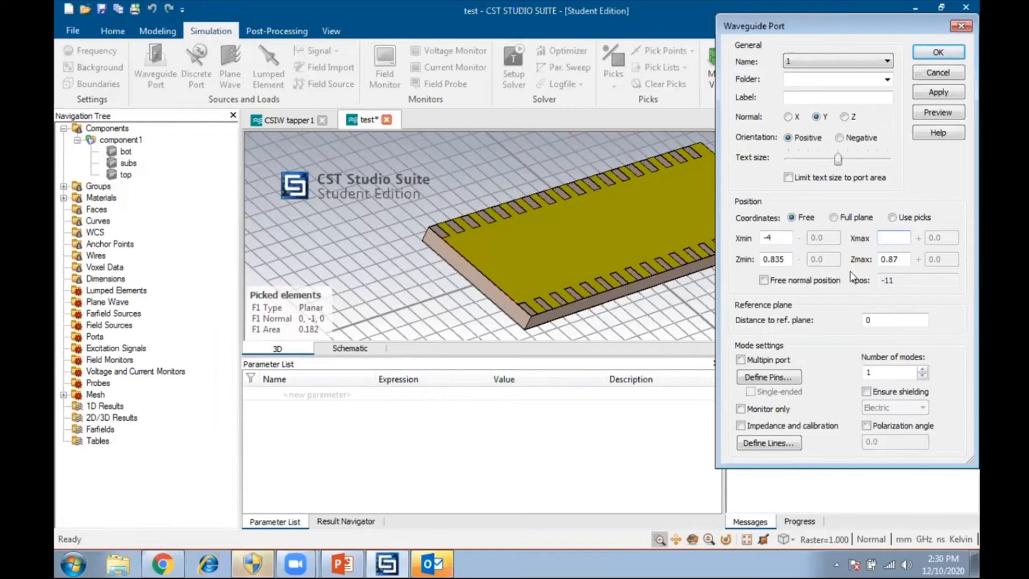
# - Set the waveguide port's Xmax to 4, Zmin to -2 and Zmax to 2, and preview the port
pyautogui.write('4')
pyautogui.doubleClick(786, 258)
pyautogui.press('BackSpace')
pyautogui.write('-2')
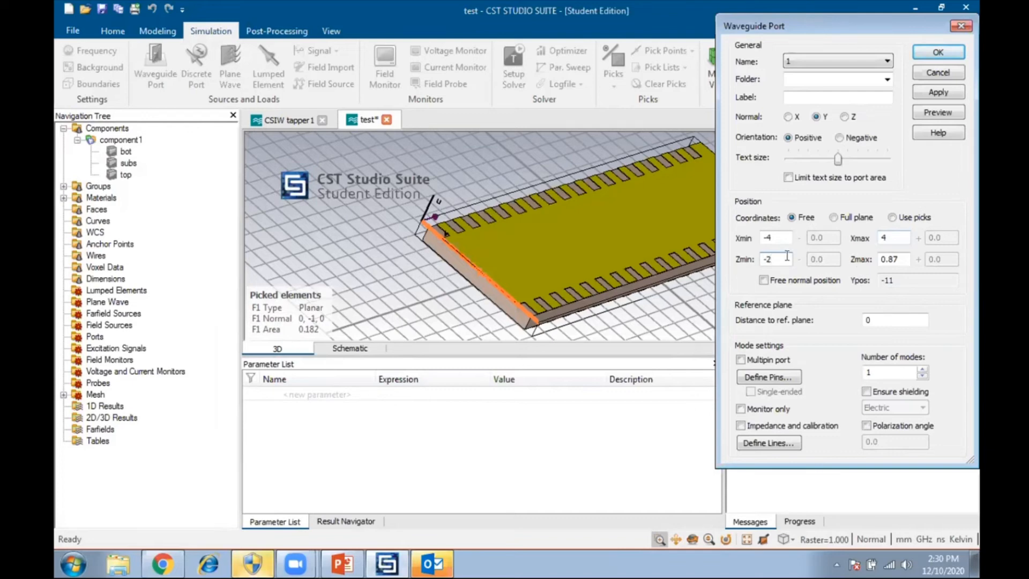
pyautogui.click(899, 258)
pyautogui.press('BackSpace')
pyautogui.press('BackSpace')
pyautogui.press('BackSpace')
pyautogui.press('BackSpace')
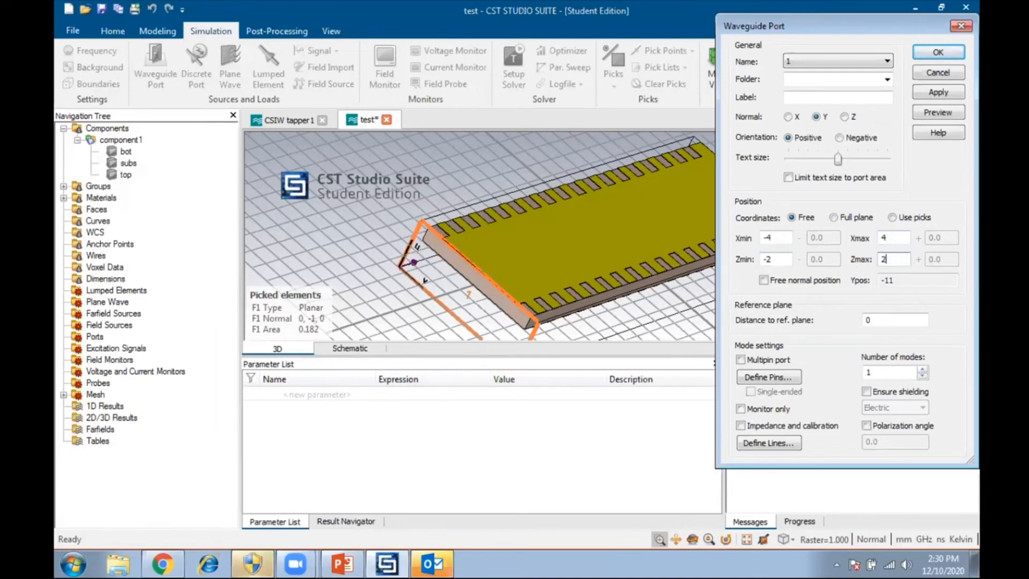
pyautogui.click(948, 111)
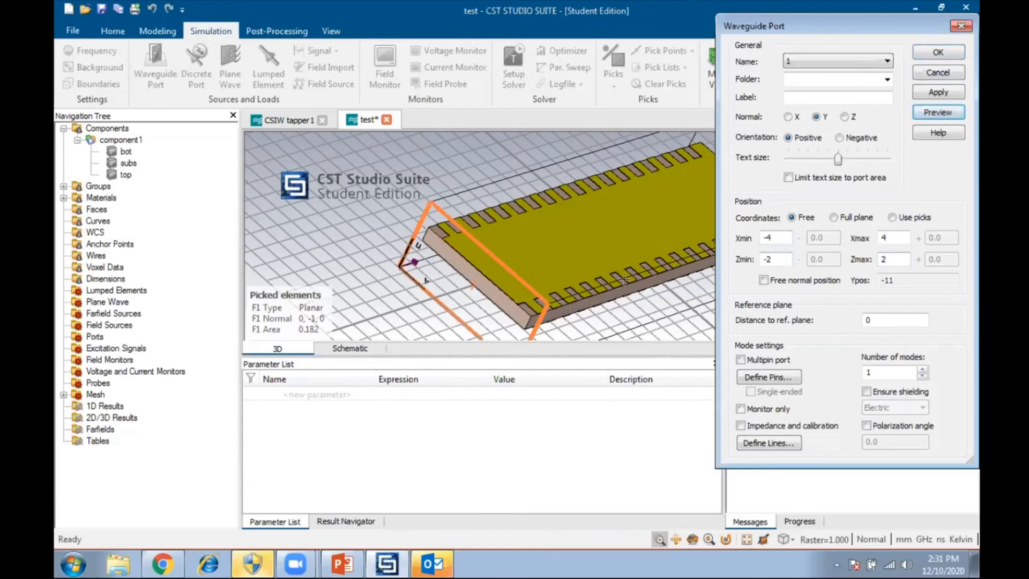
# - Set waveguide port 1's Zmax to 2.8, preview it and create the port
pyautogui.doubleClick(884, 259)
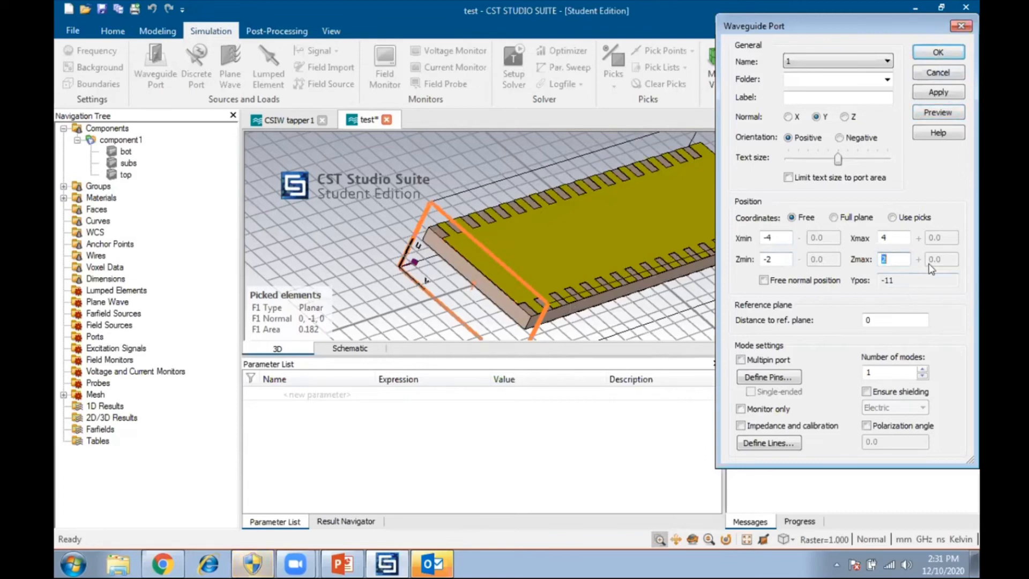
pyautogui.write('2.8')
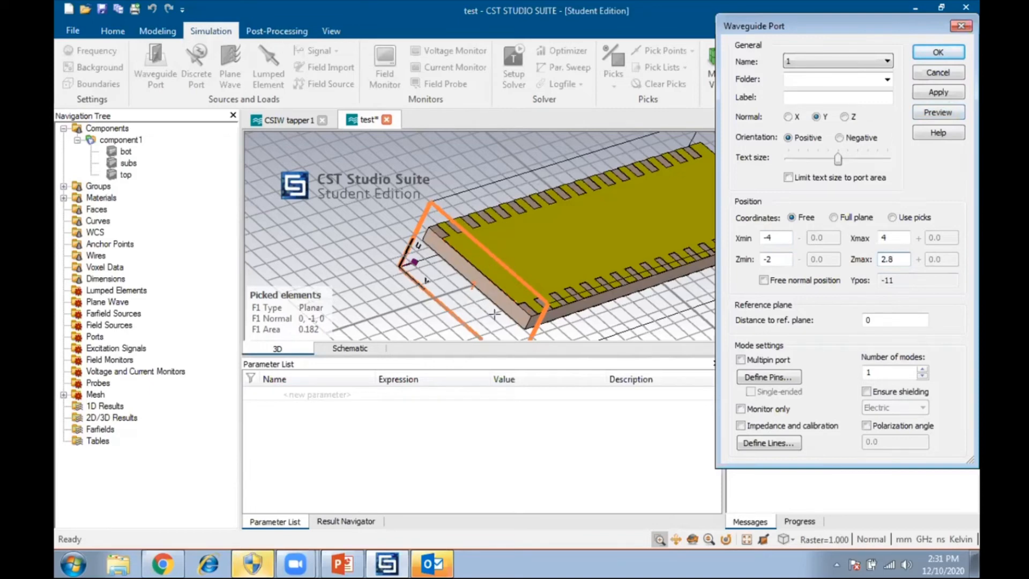
pyautogui.click(951, 113)
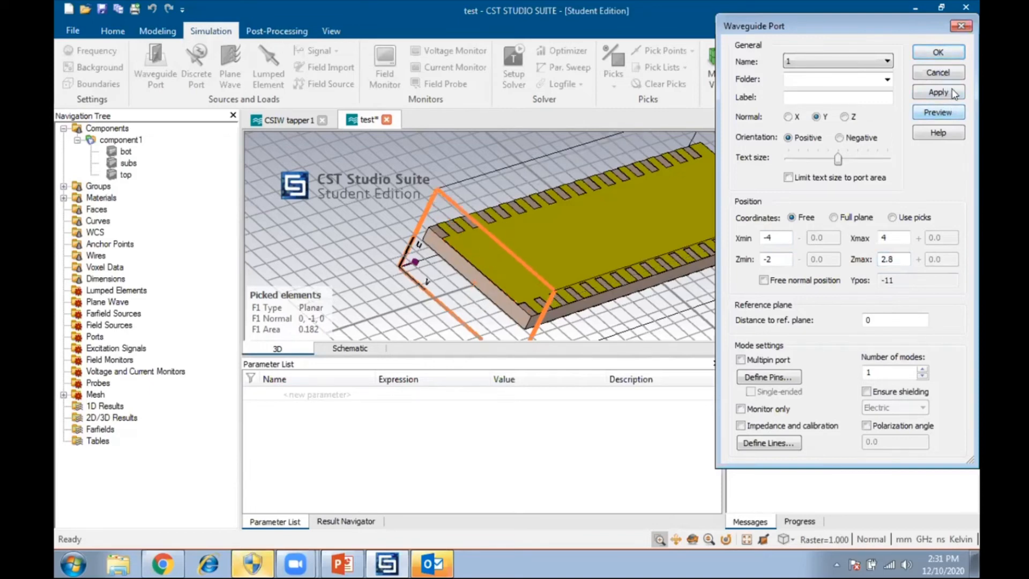
pyautogui.click(938, 53)
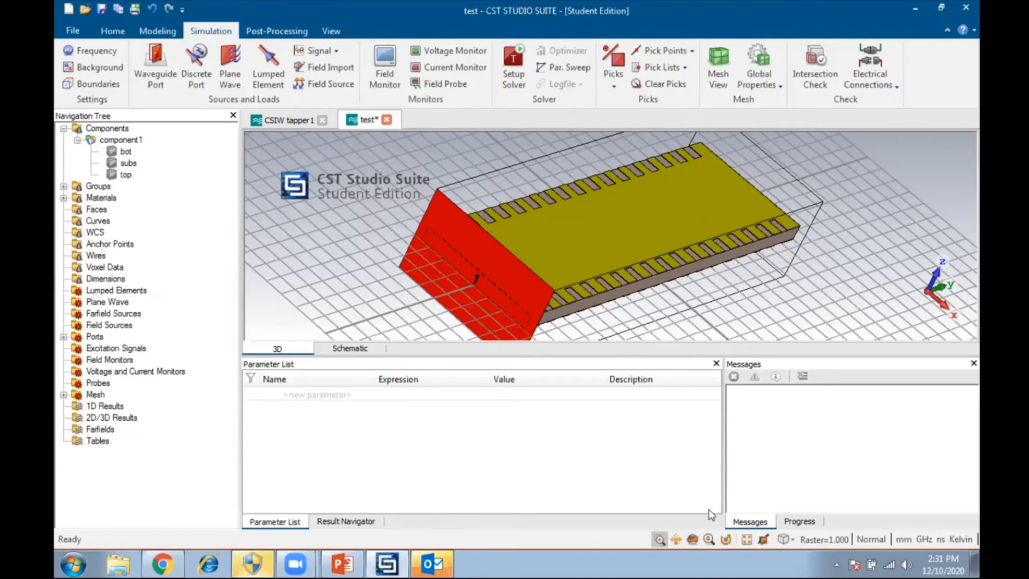
# - Rotate the model to view port 1 and the opposite end, and zoom in on that opposite end face
pyautogui.click(693, 540)
pyautogui.moveTo(661, 227); pyautogui.dragTo(656, 322)
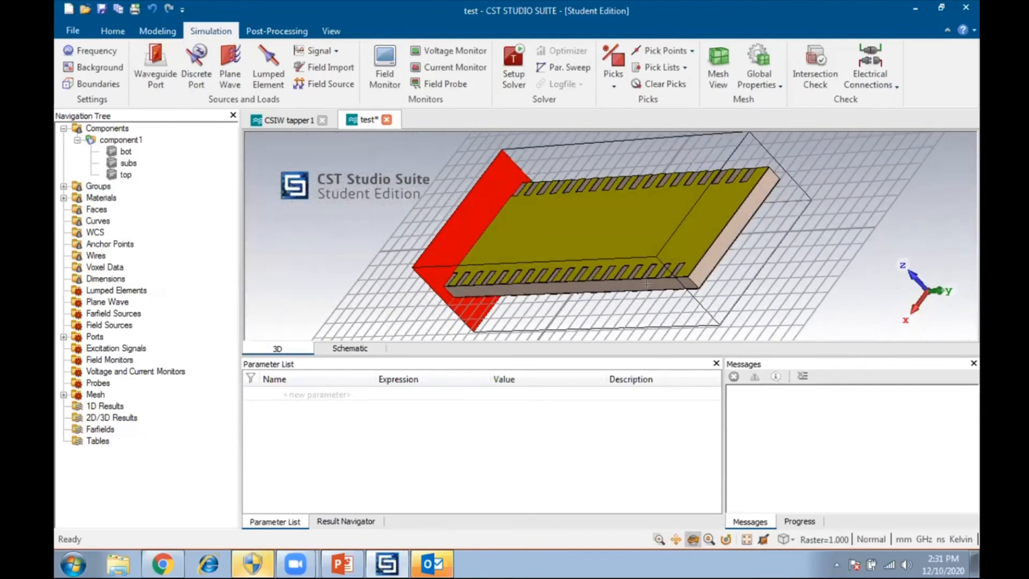
pyautogui.click(693, 539)
pyautogui.moveTo(682, 173); pyautogui.dragTo(588, 215)
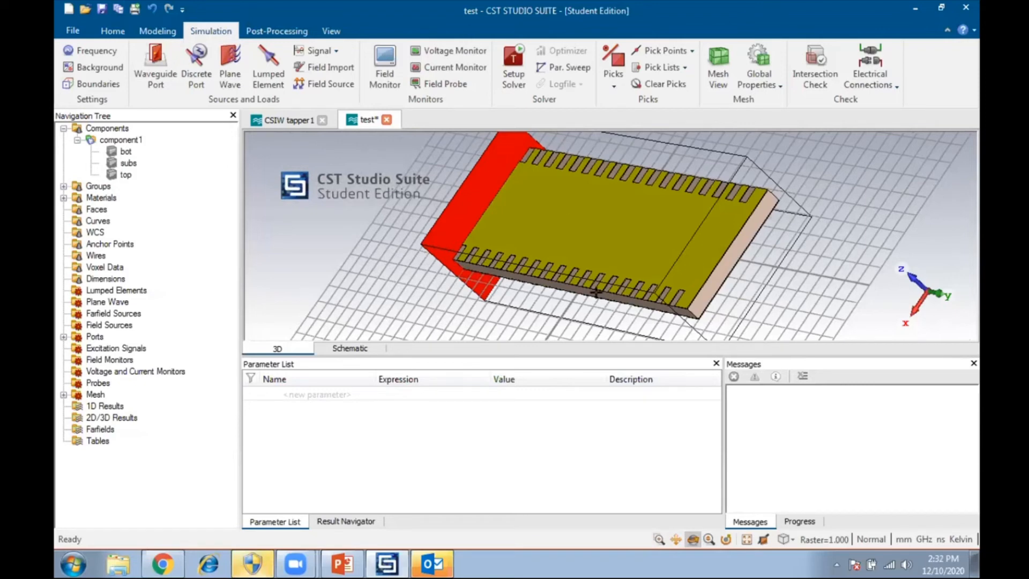
pyautogui.click(661, 540)
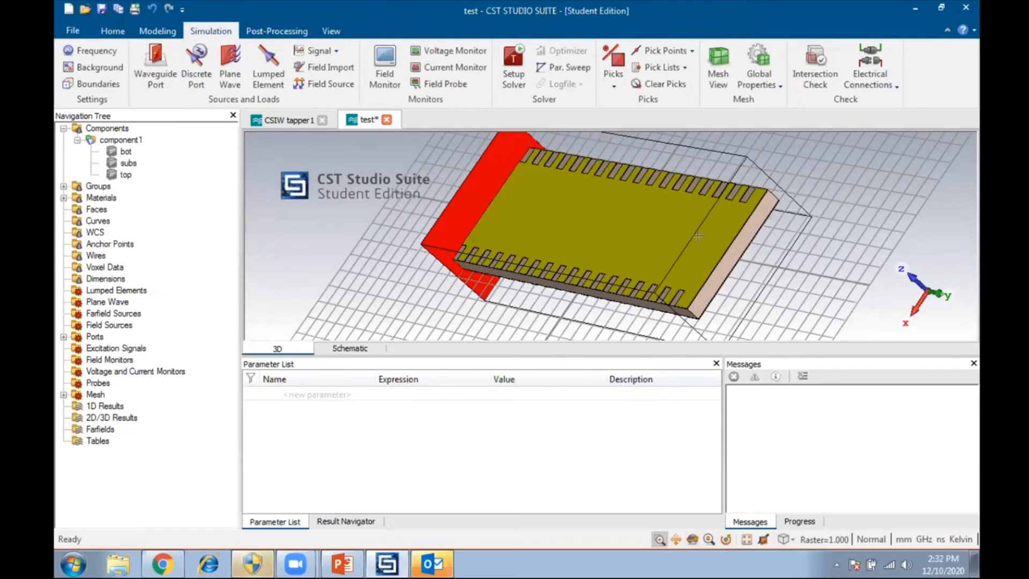
pyautogui.moveTo(700, 241); pyautogui.dragTo(738, 277)
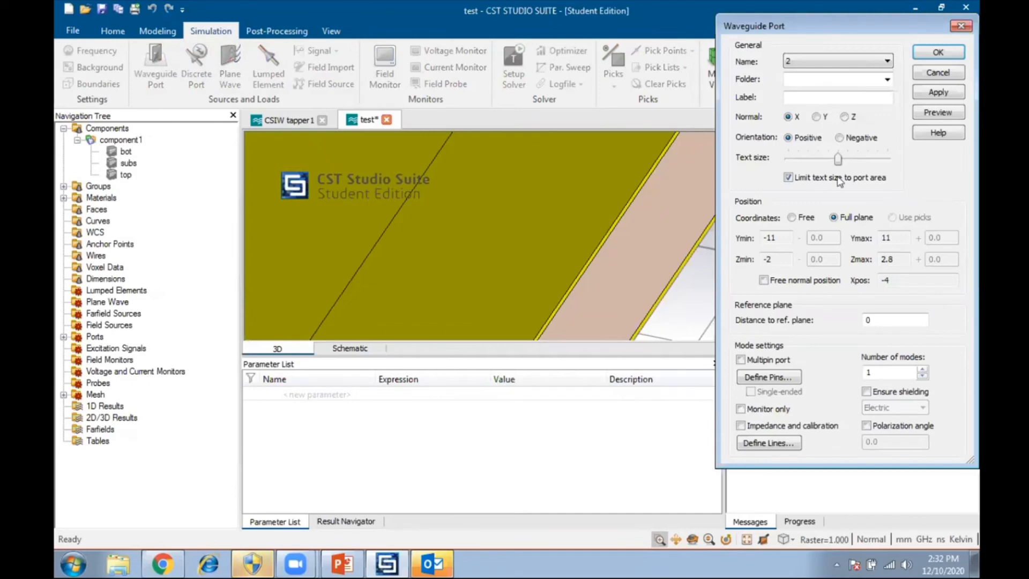
pyautogui.click(792, 218)
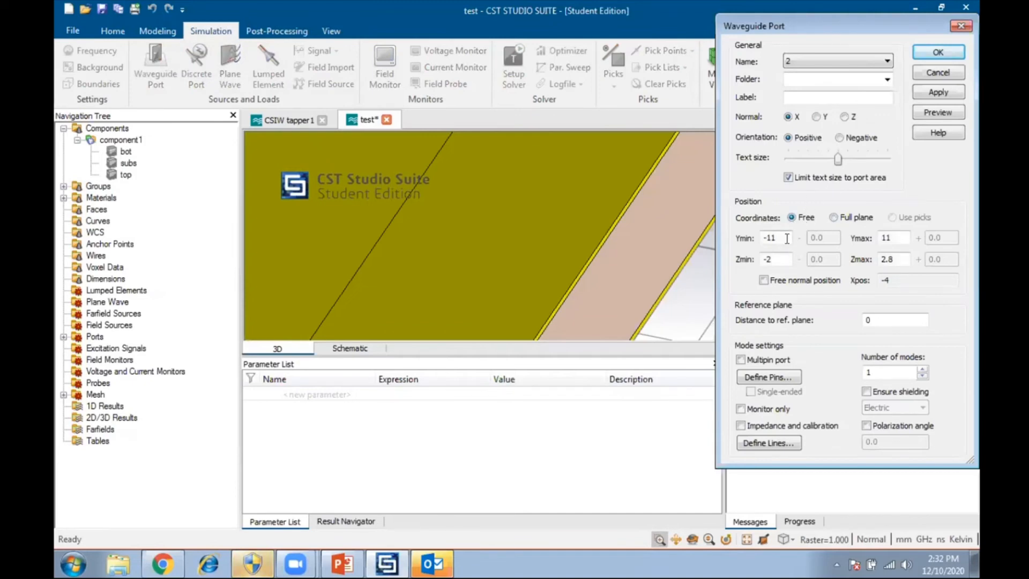
pyautogui.doubleClick(782, 239)
pyautogui.click(938, 72)
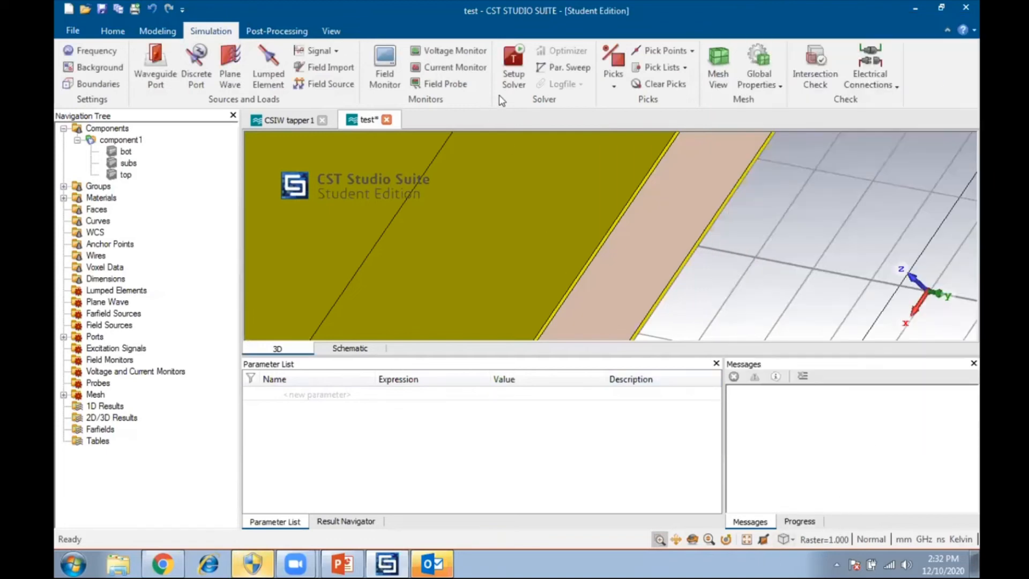
# - Pick the top copper layer's end face opposite port 1 and start waveguide port 2 there with Free position coordinates
pyautogui.click(615, 89)
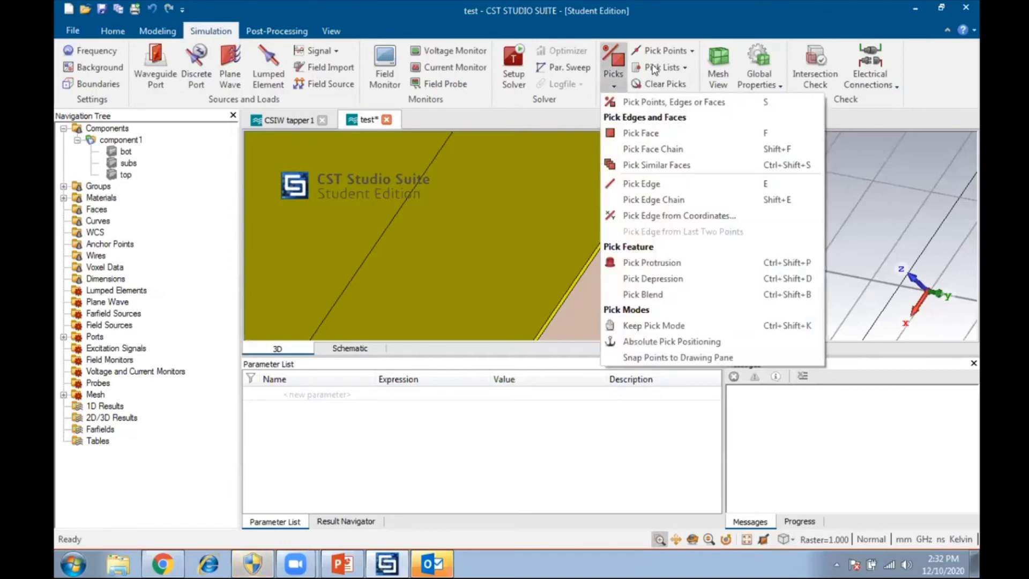
pyautogui.click(660, 133)
pyautogui.click(659, 152)
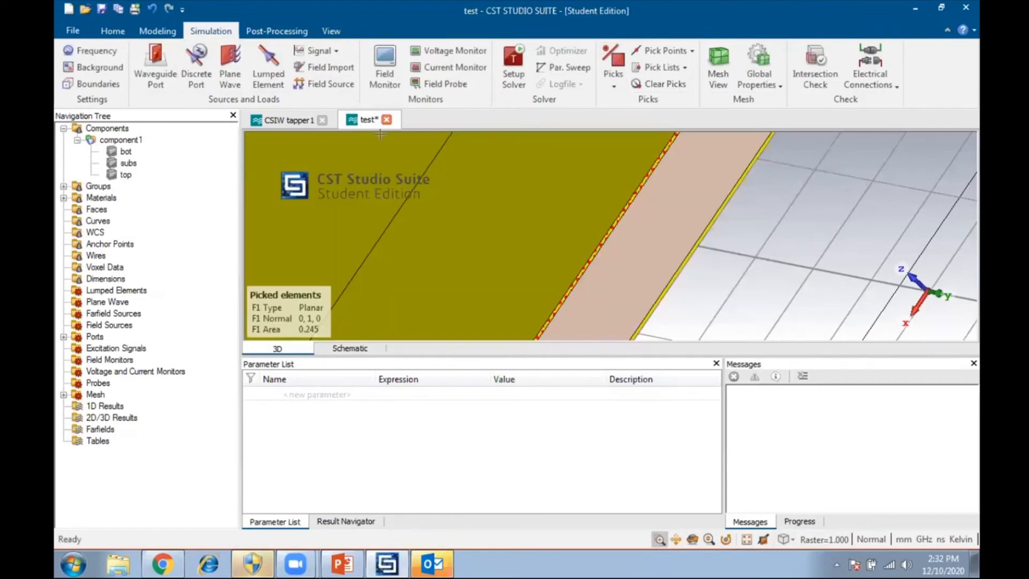
pyautogui.click(165, 74)
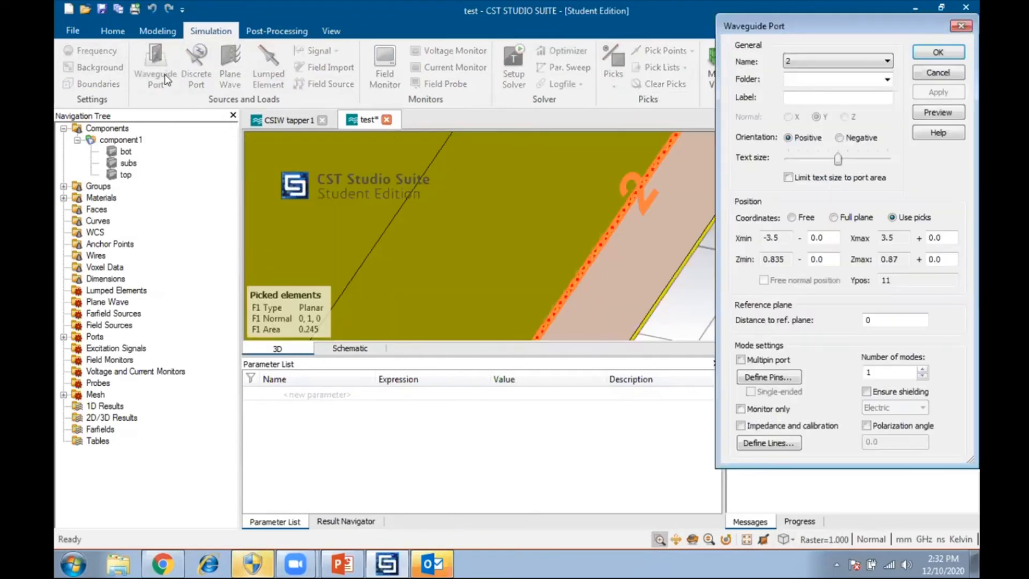
pyautogui.click(792, 217)
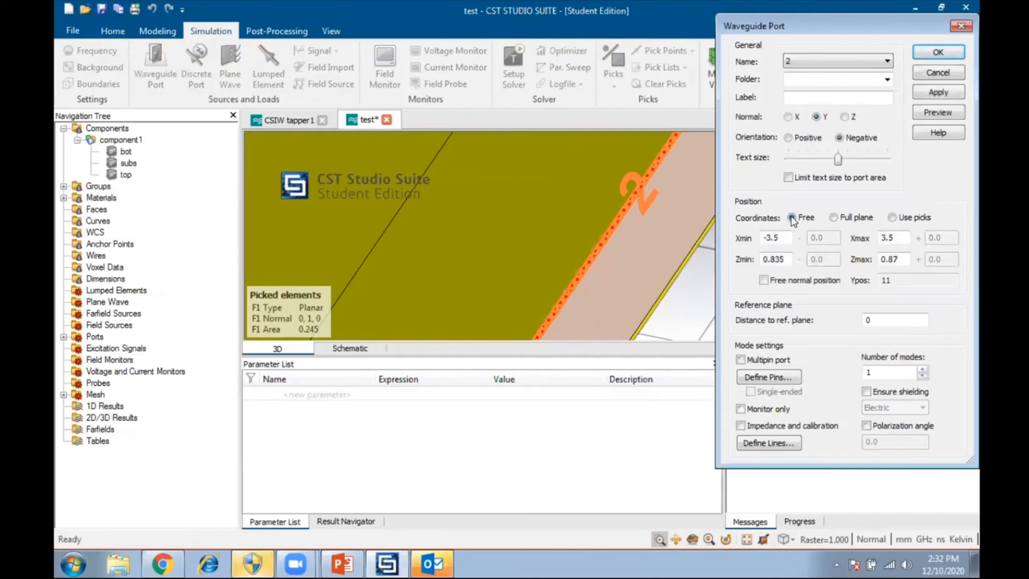
# - Set waveguide port 2's Xmin to -4 and Xmax to 4
pyautogui.doubleClick(783, 237)
pyautogui.click(783, 237)
pyautogui.press('BackSpace')
pyautogui.press('BackSpace')
pyautogui.write('4')
pyautogui.doubleClick(897, 238)
pyautogui.write('4')
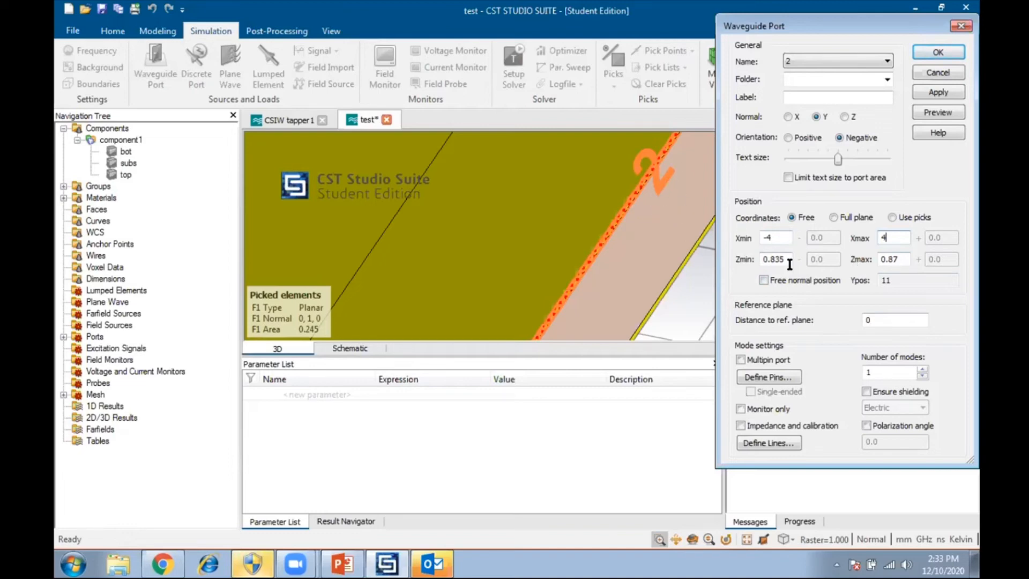
# - Set waveguide port 2's Zmin to -2 and try to preview the port with a Zmax of -2.8
pyautogui.press('BackSpace')
pyautogui.write('-2')
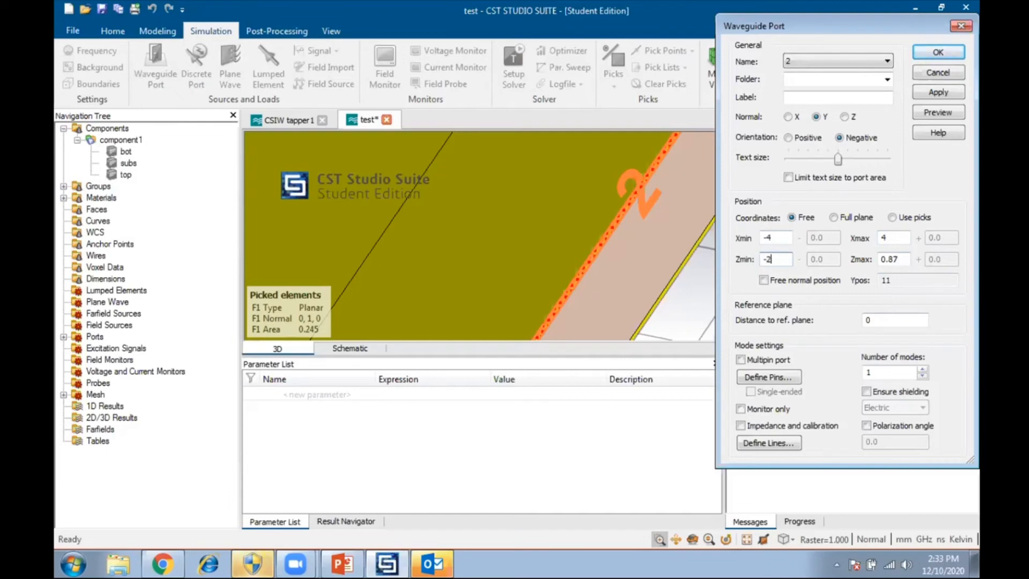
pyautogui.doubleClick(906, 259)
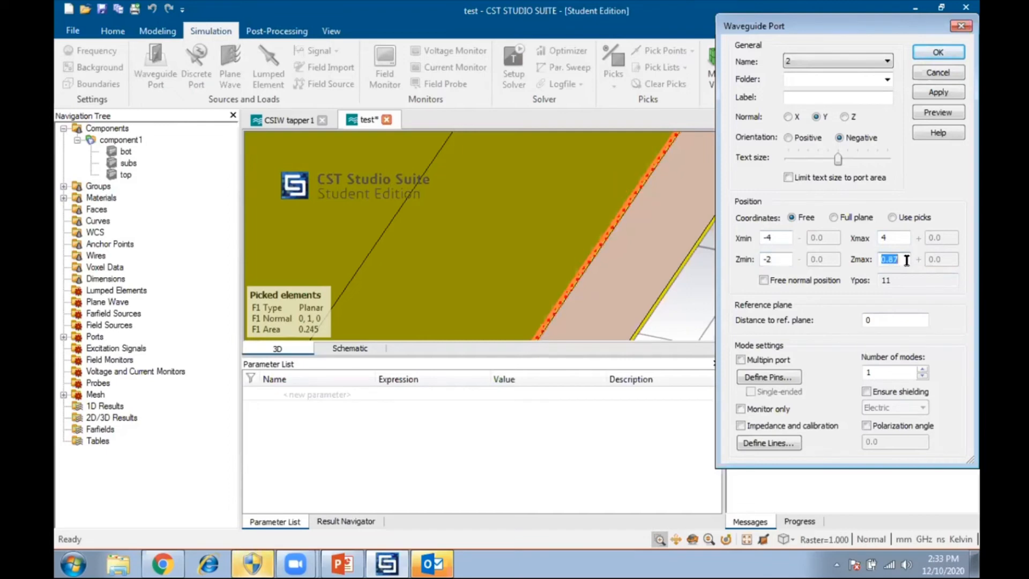
pyautogui.write('-2.8')
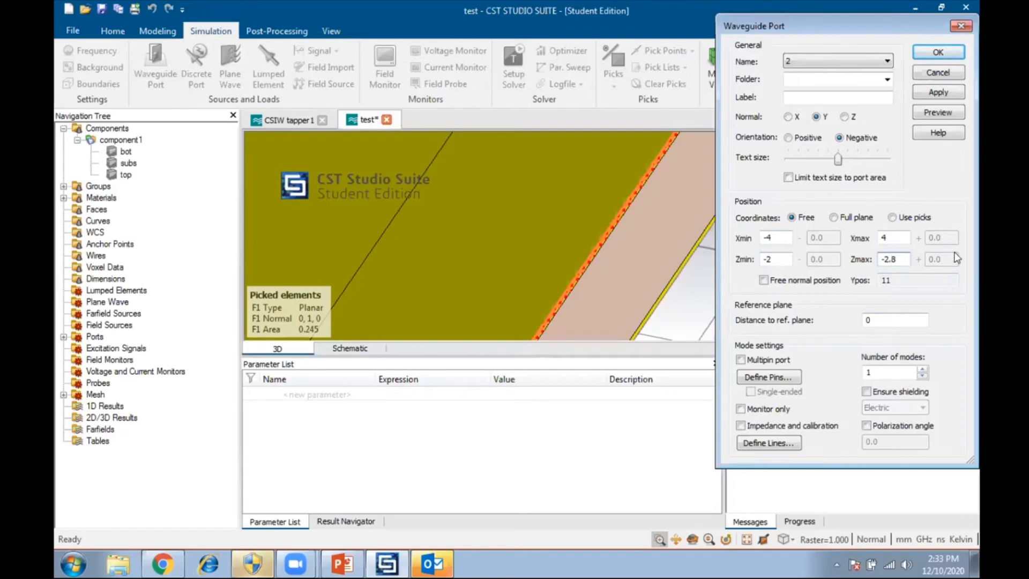
pyautogui.click(942, 113)
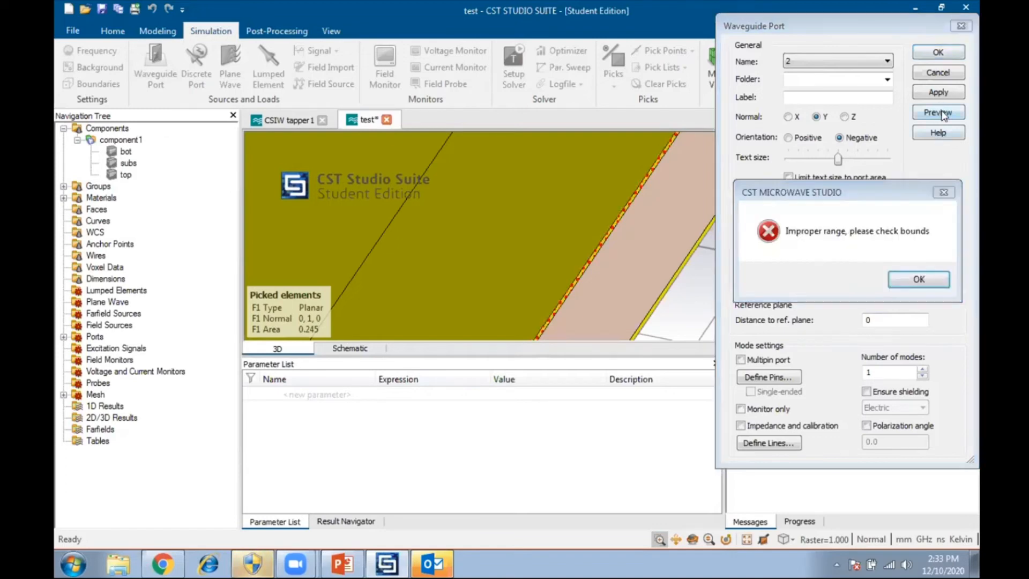
pyautogui.click(944, 193)
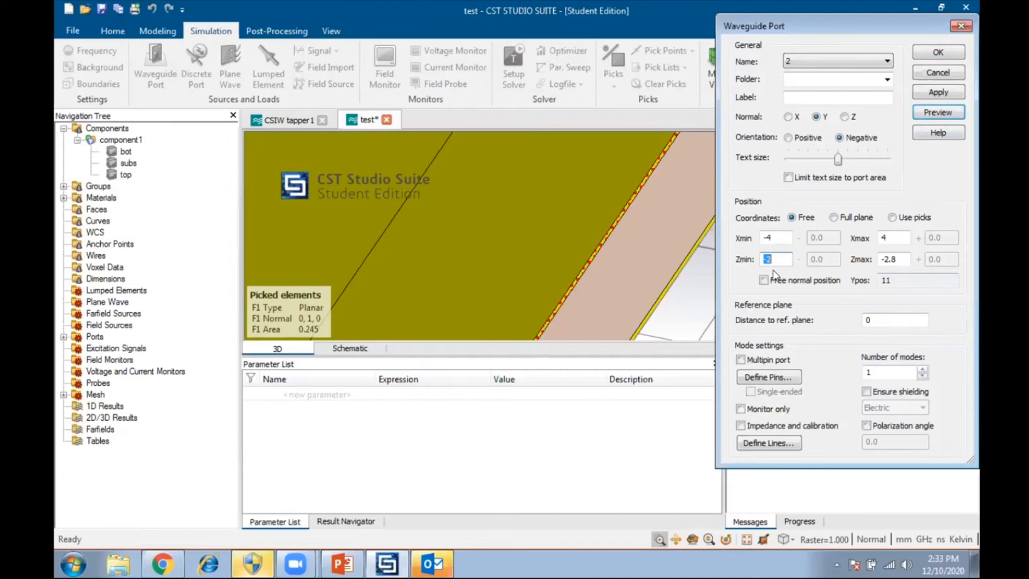
# - Set waveguide port 2's Zmax to 2.8, preview its outline around the end face and create the port
pyautogui.click(773, 265)
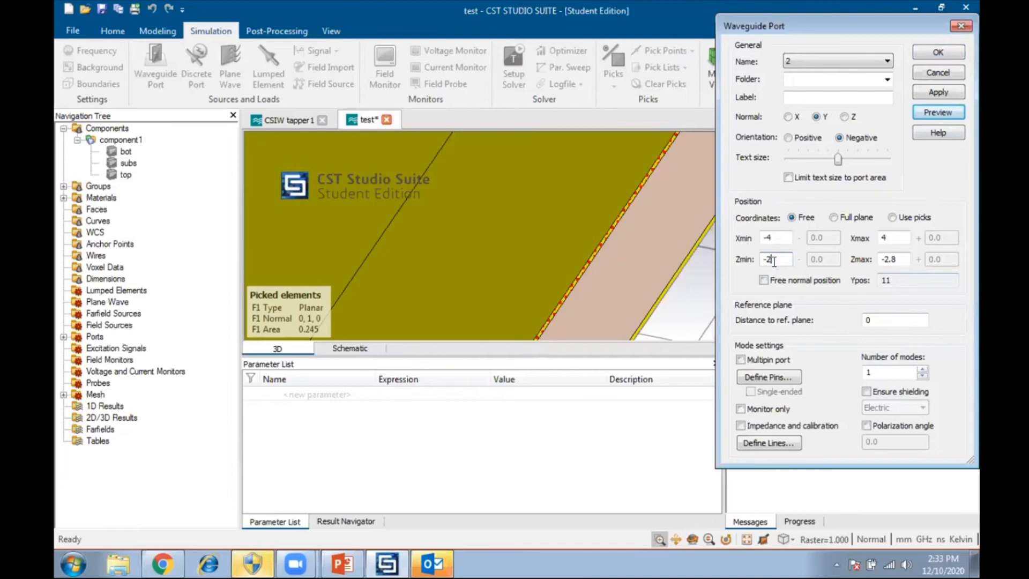
pyautogui.click(886, 259)
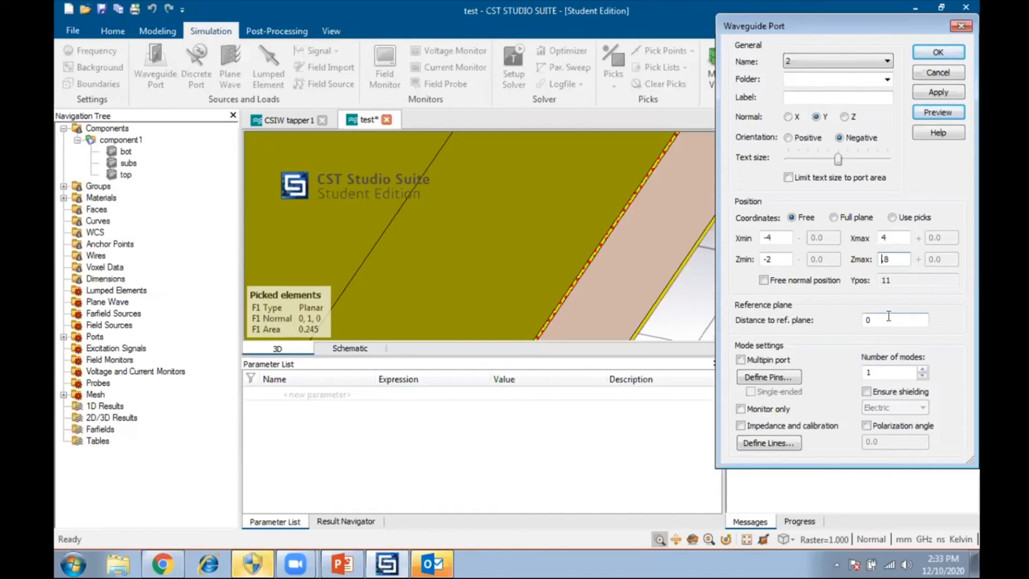
pyautogui.write('2')
pyautogui.click(951, 116)
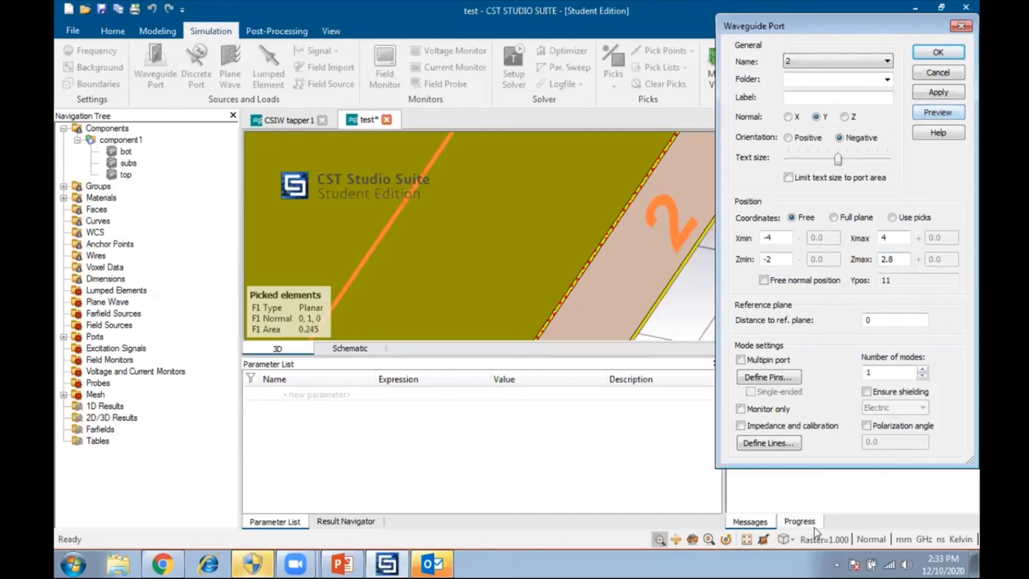
pyautogui.click(746, 538)
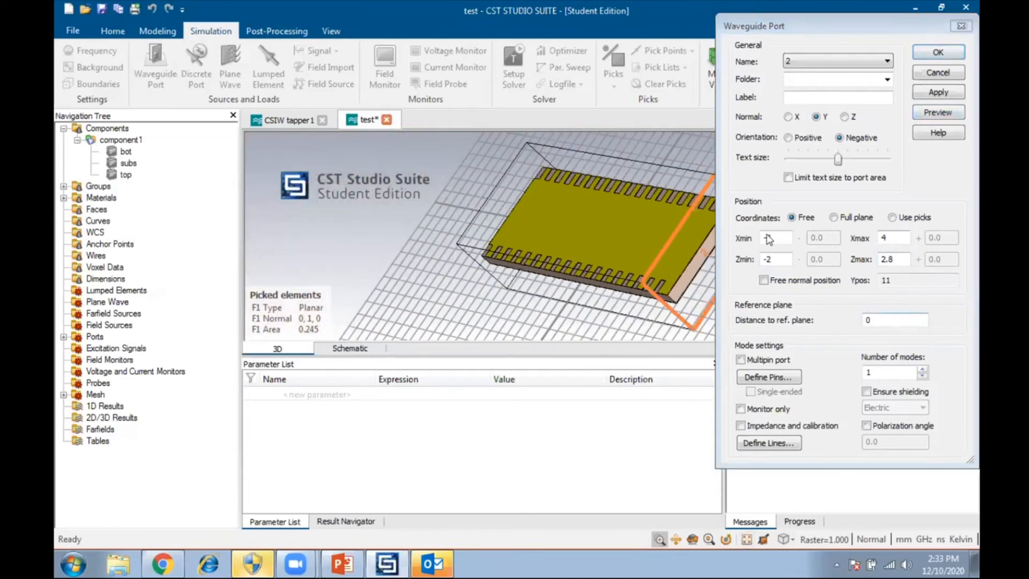
pyautogui.click(676, 539)
pyautogui.moveTo(654, 266); pyautogui.dragTo(520, 268)
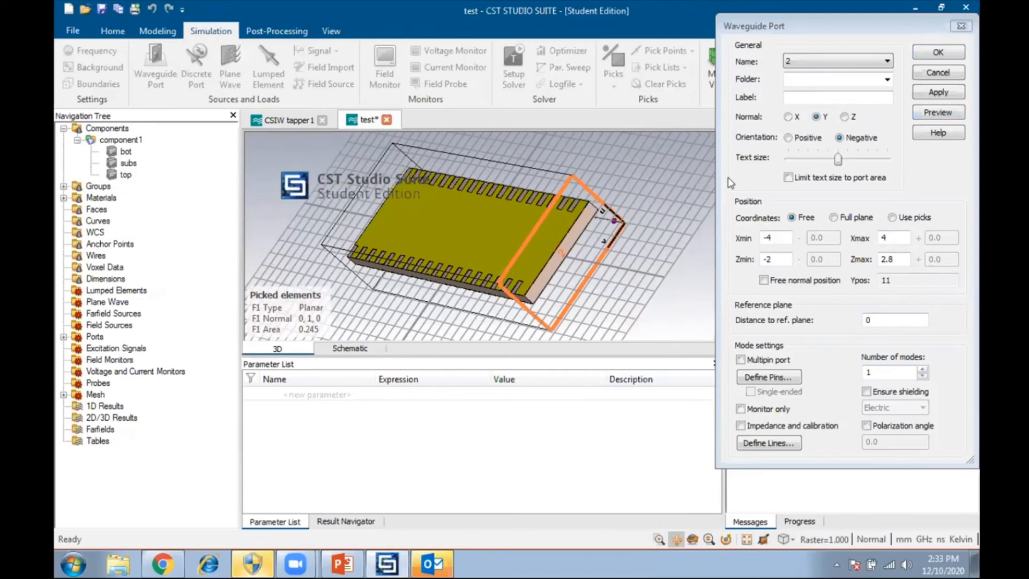
pyautogui.click(937, 52)
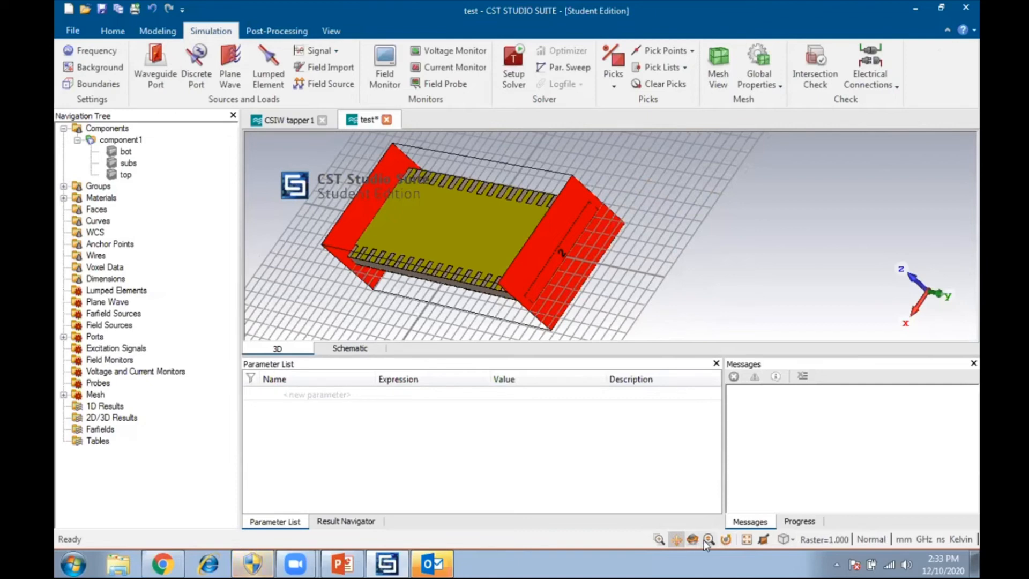
# - Check both waveguide ports on the model from different angles and save the project
pyautogui.moveTo(536, 241); pyautogui.dragTo(593, 258)
pyautogui.click(692, 539)
pyautogui.moveTo(371, 160); pyautogui.dragTo(451, 270)
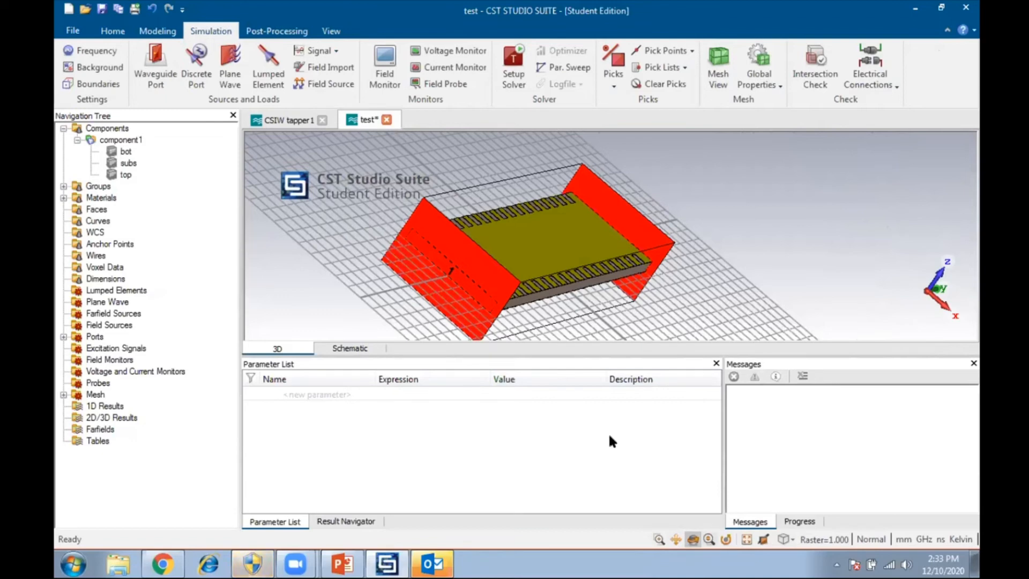
pyautogui.moveTo(419, 230); pyautogui.dragTo(455, 225)
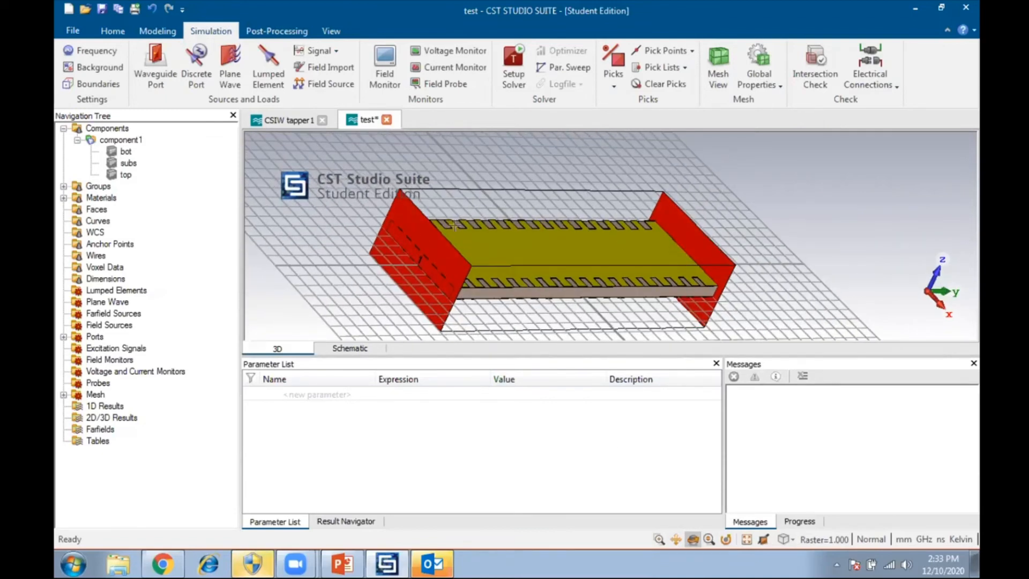
pyautogui.click(100, 9)
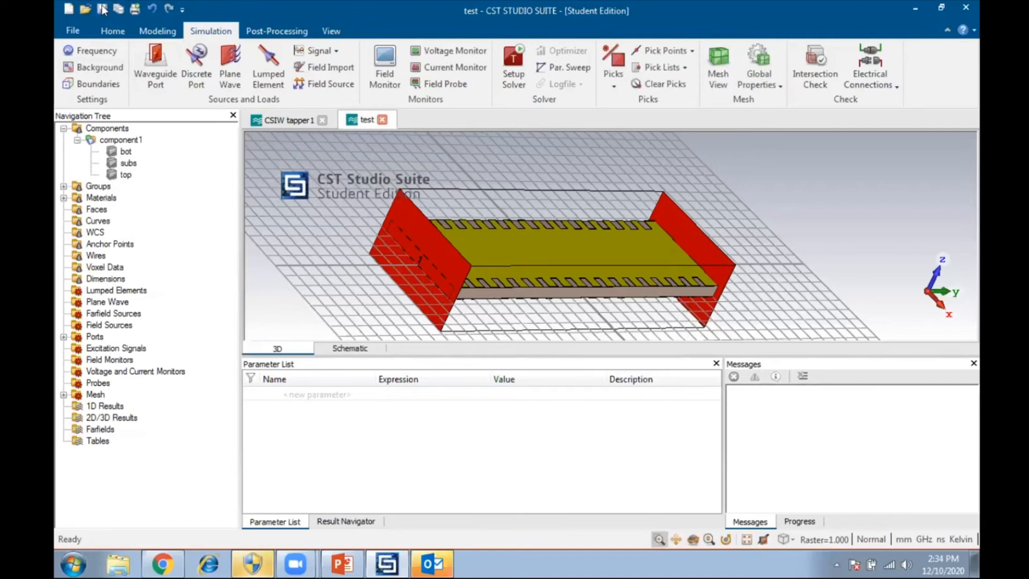
pyautogui.click(72, 31)
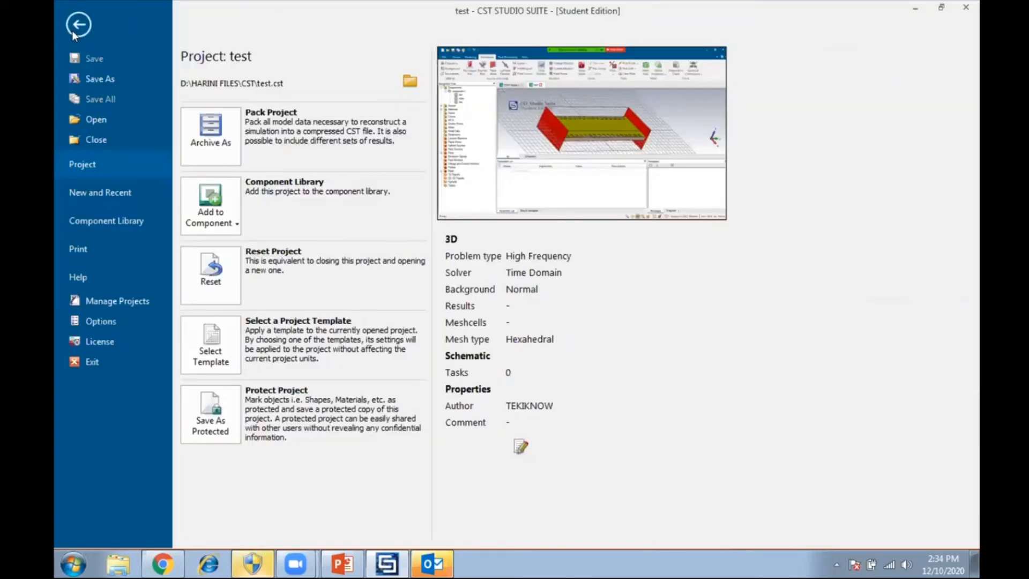
pyautogui.click(78, 24)
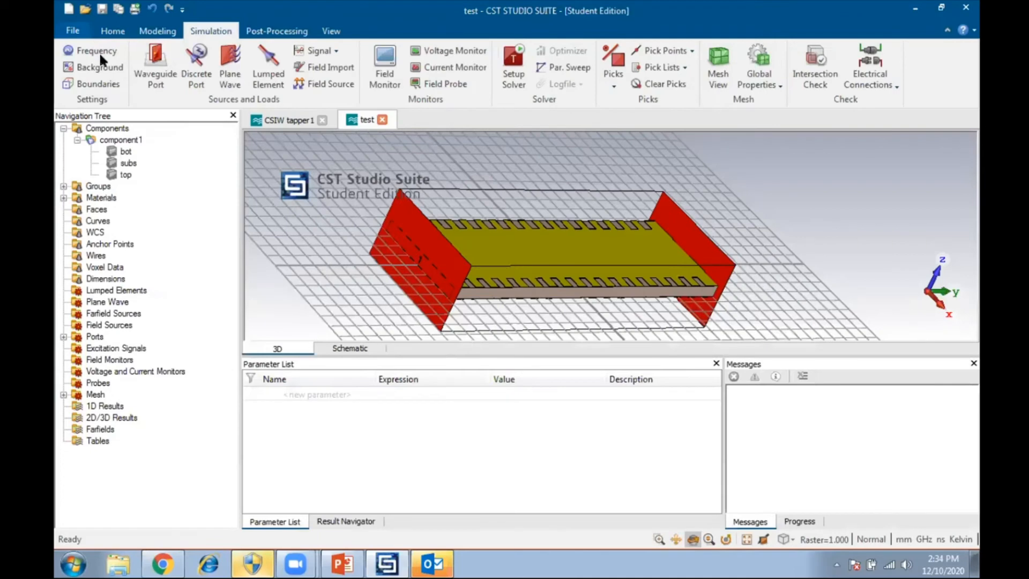
pyautogui.click(112, 30)
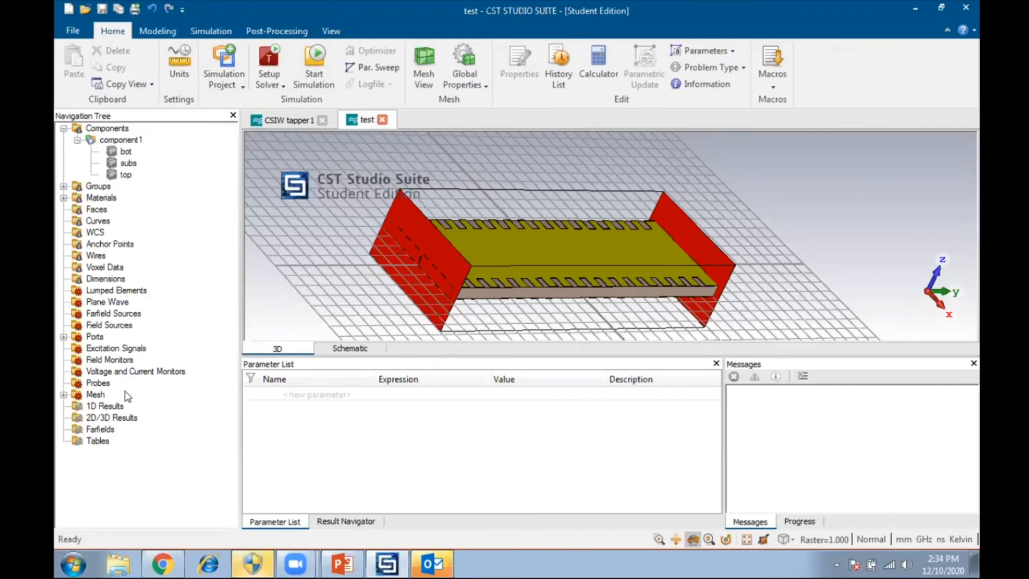
# - Expand the Ports folder, review port1's waveguide port settings and close them without changes
pyautogui.click(63, 337)
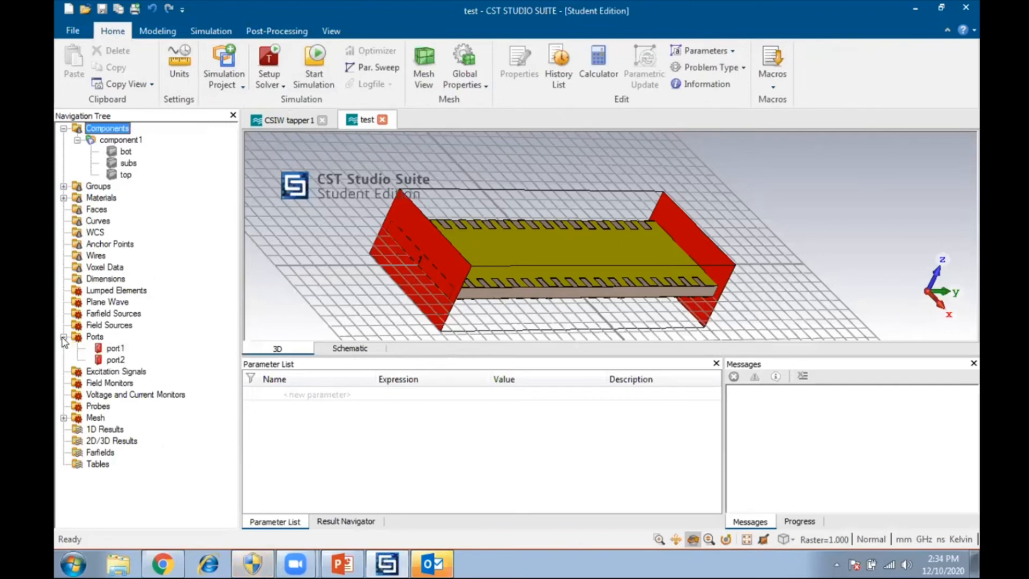
pyautogui.doubleClick(114, 350)
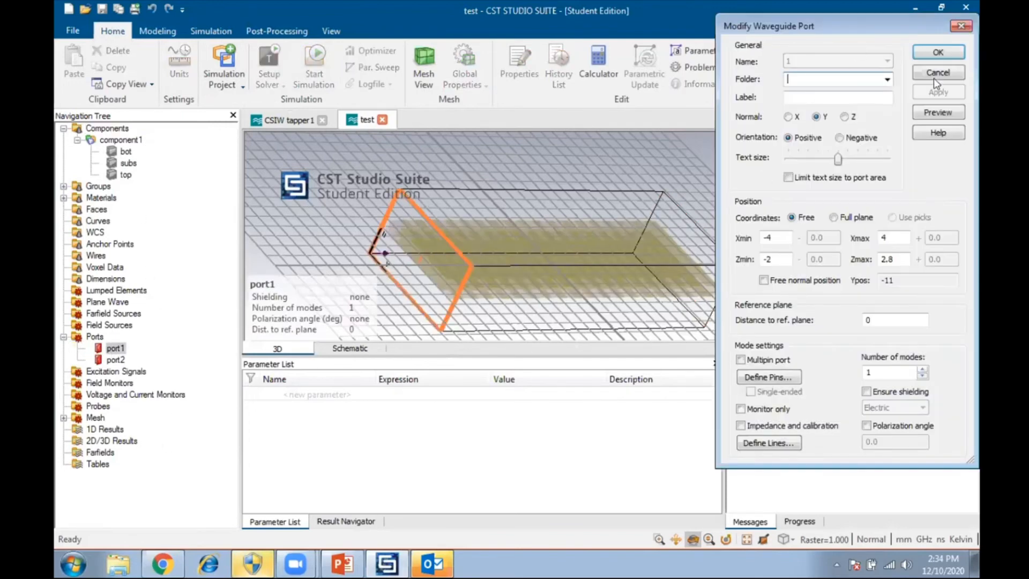
pyautogui.click(937, 77)
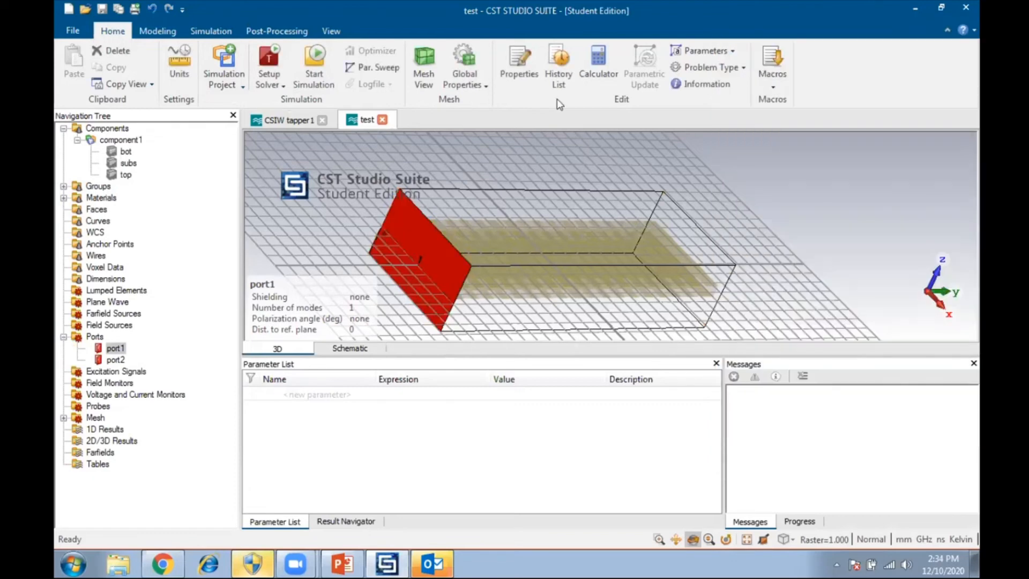
# - Review the model's history list and inspect waveguide port2 on the model
pyautogui.click(557, 98)
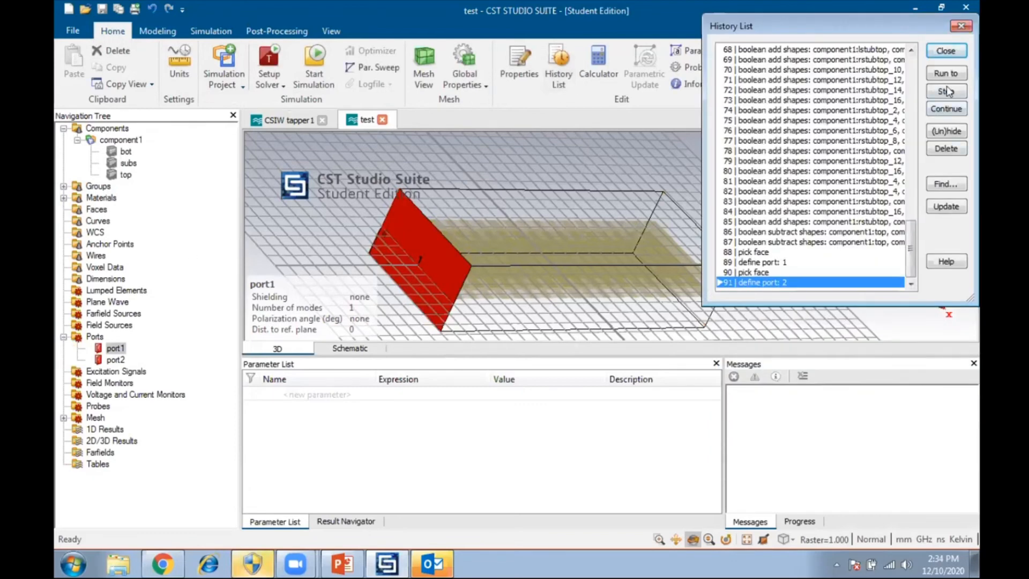
pyautogui.click(946, 50)
pyautogui.doubleClick(117, 360)
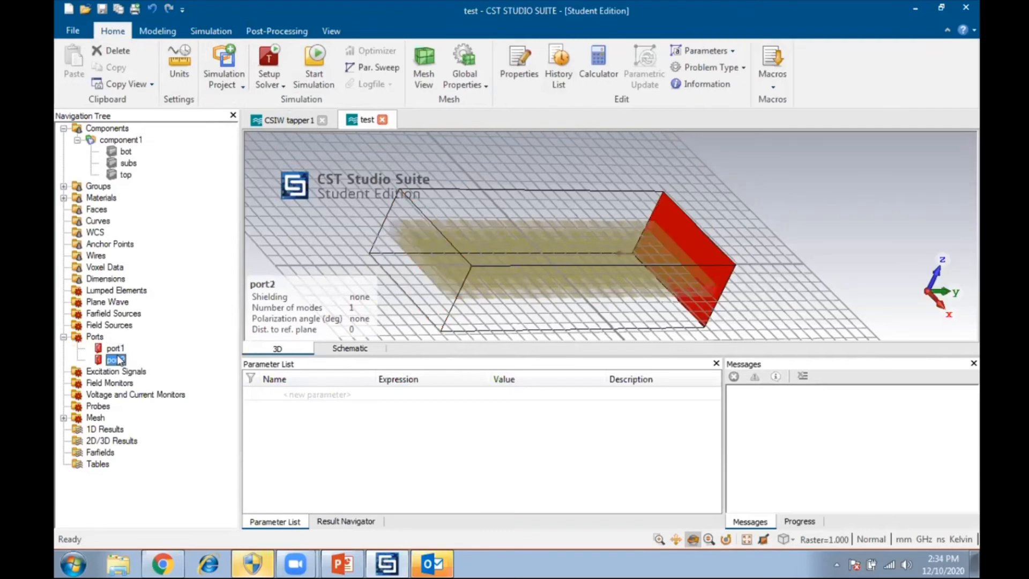
pyautogui.click(966, 28)
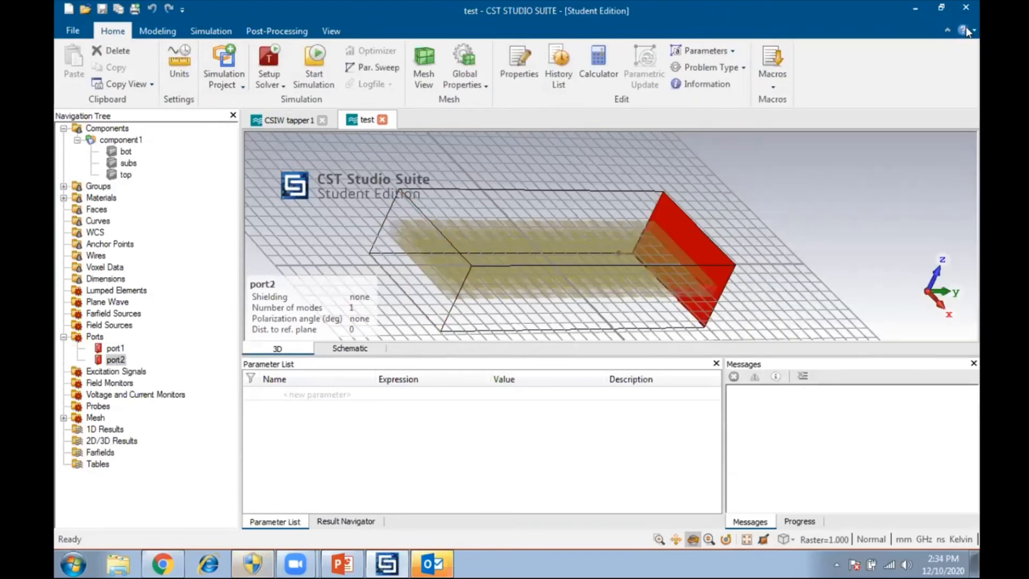
pyautogui.press('F1')
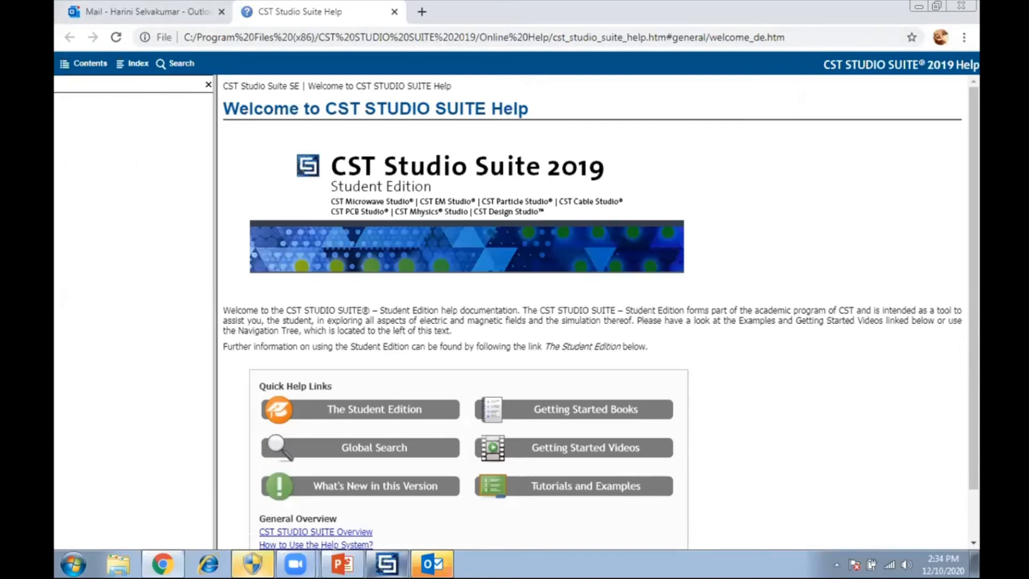
pyautogui.click(387, 564)
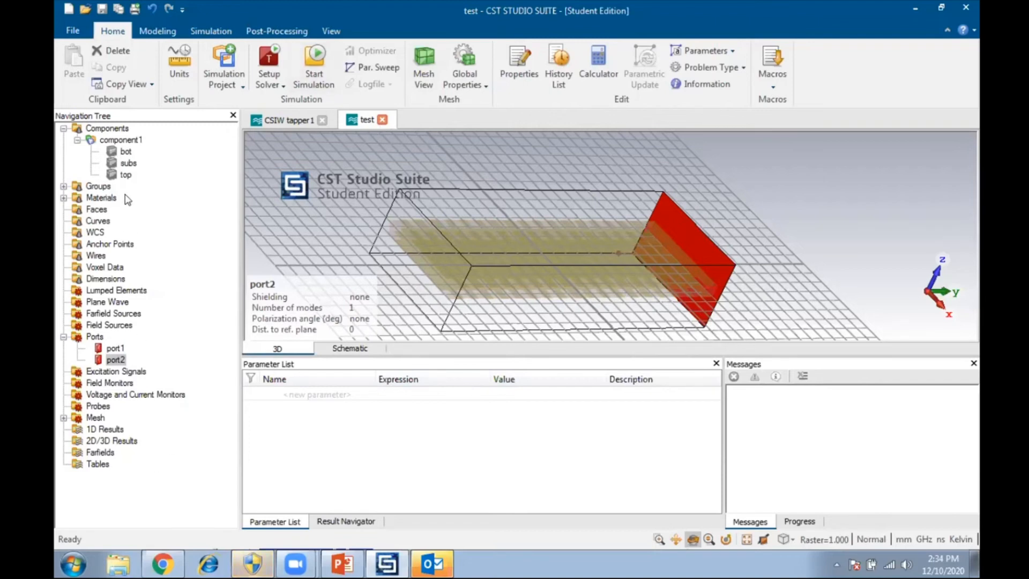
# - Inspect the bot, subs and top components and view the construction history of top
pyautogui.moveTo(127, 154)
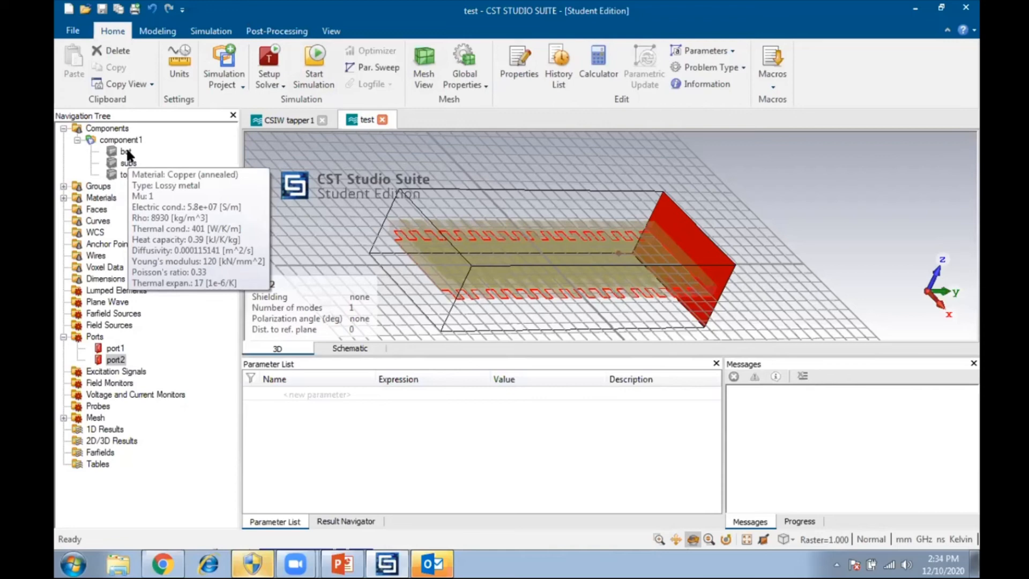
pyautogui.click(128, 163)
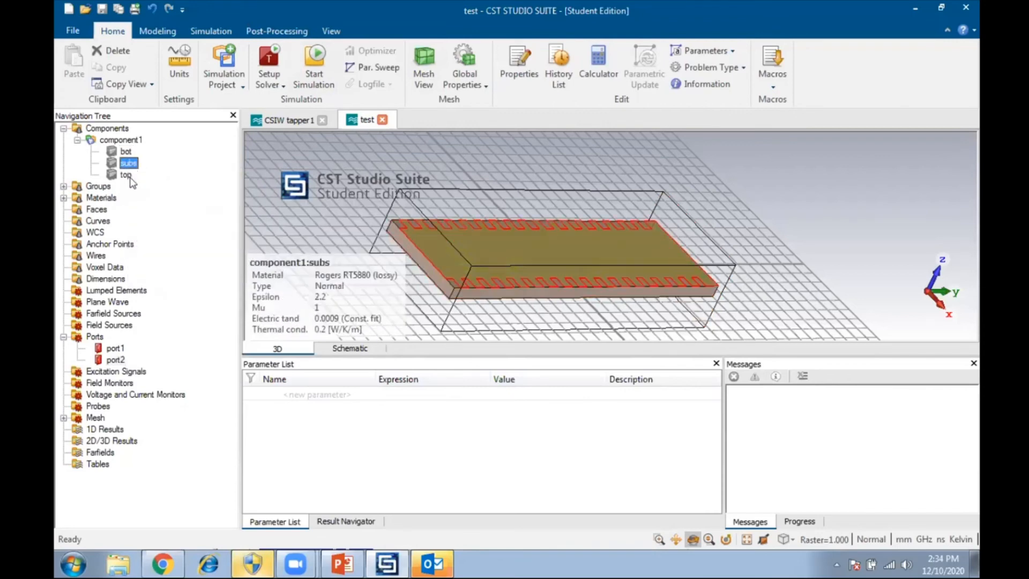
pyautogui.doubleClick(130, 179)
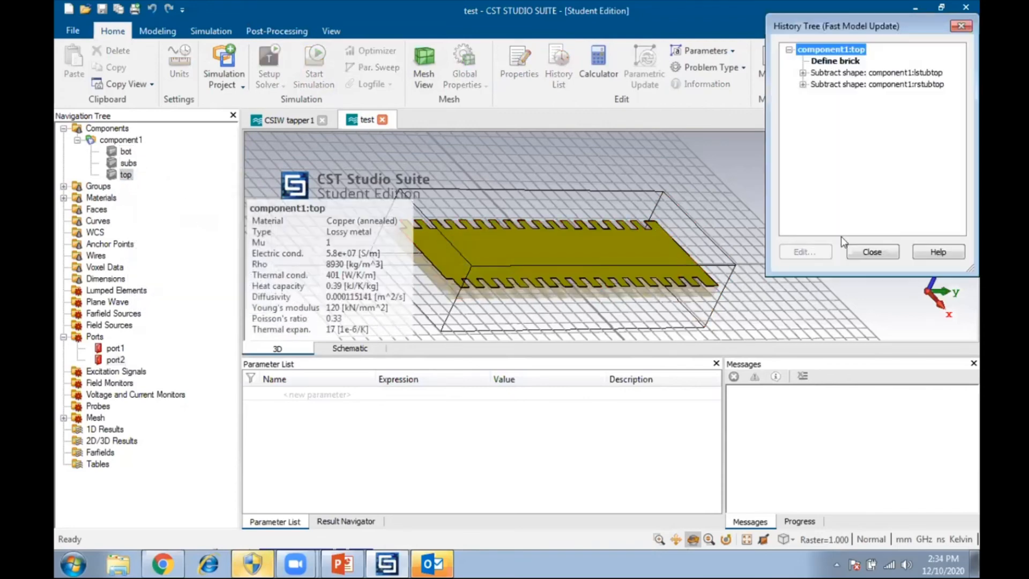
pyautogui.click(872, 251)
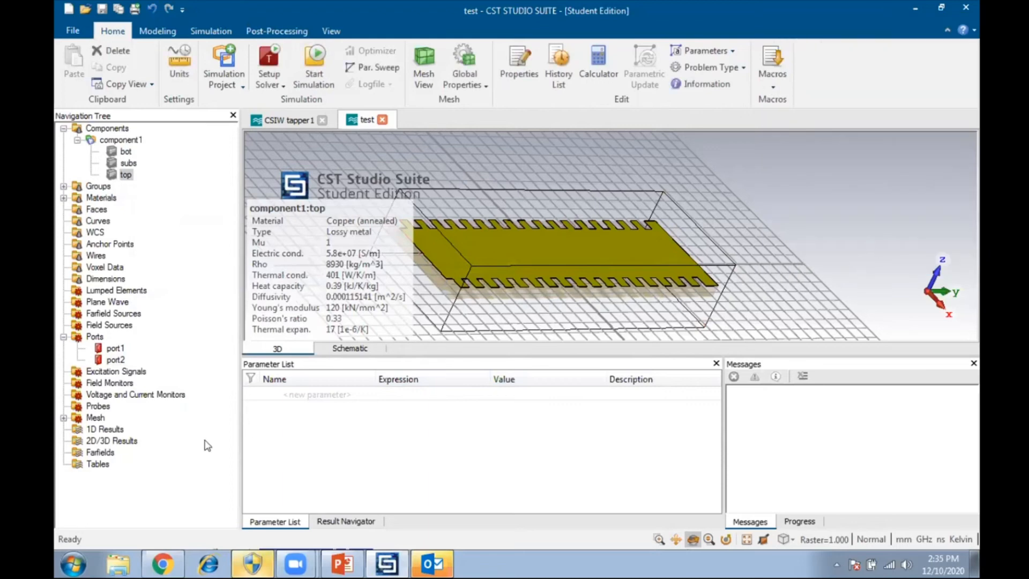
# - Start the simulation with a frequency range from 26 to 34 GHz
pyautogui.click(310, 69)
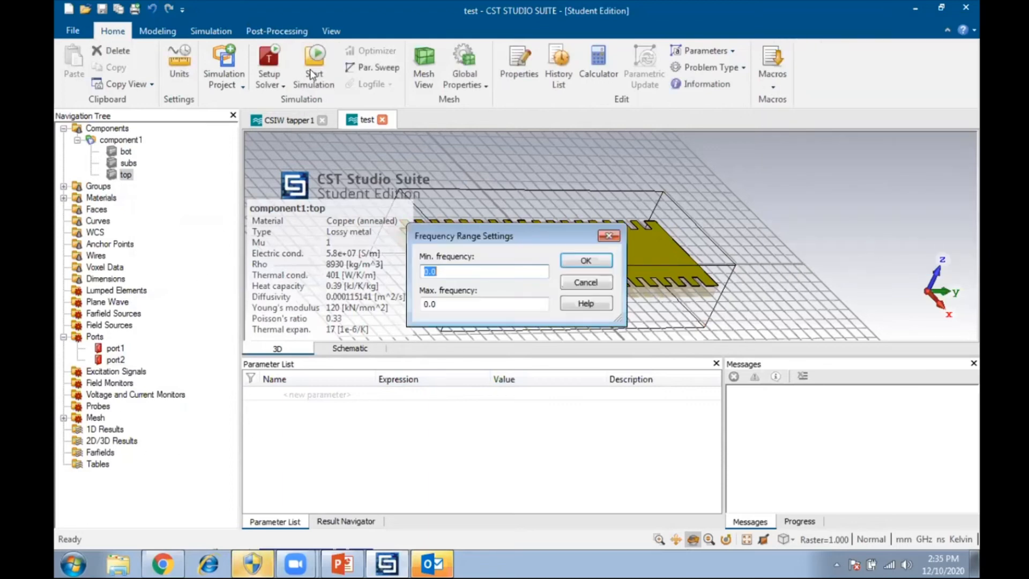
pyautogui.click(455, 270)
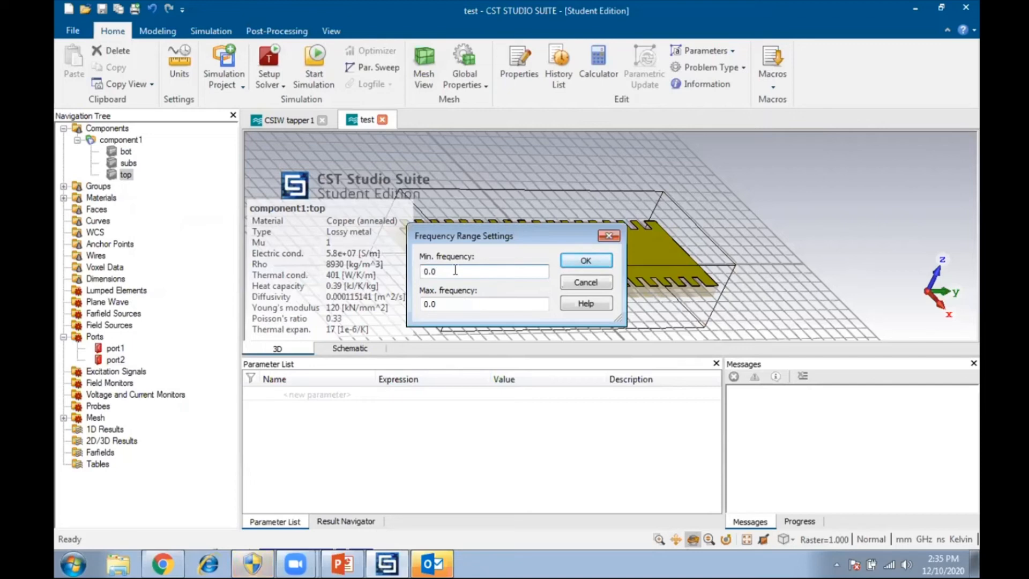
pyautogui.press('BackSpace')
pyautogui.write('26')
pyautogui.doubleClick(444, 301)
pyautogui.write('34')
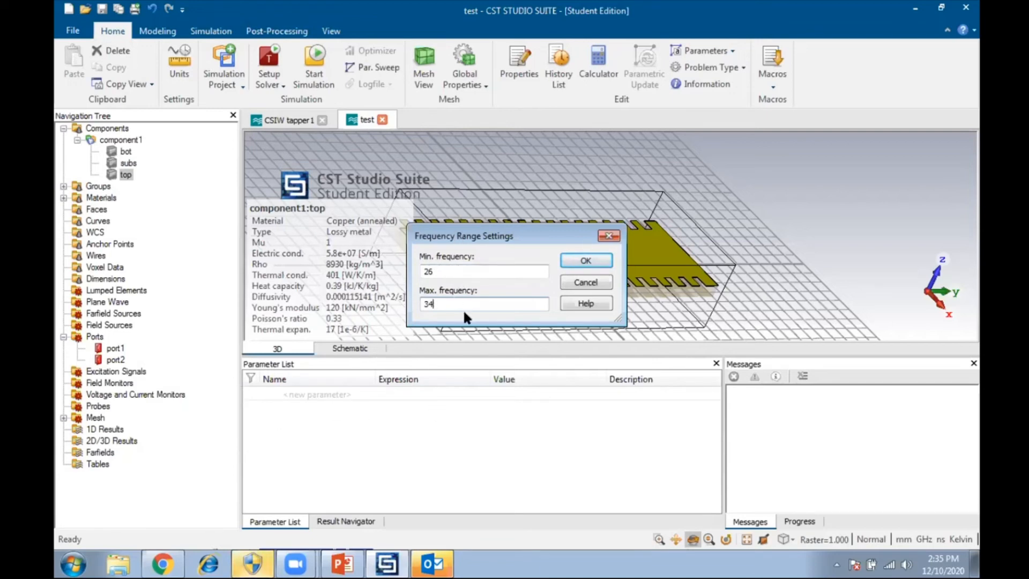
pyautogui.click(579, 262)
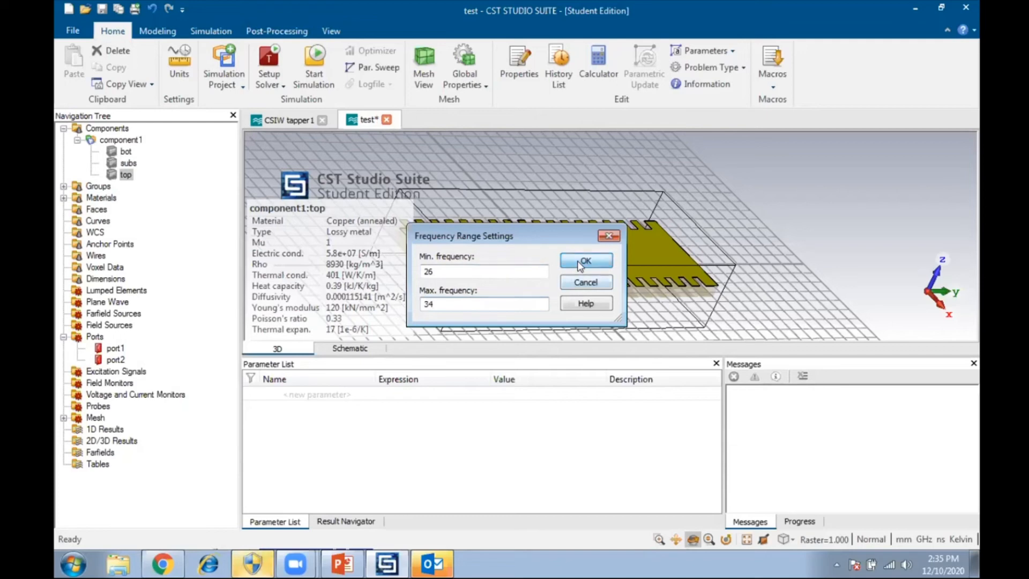
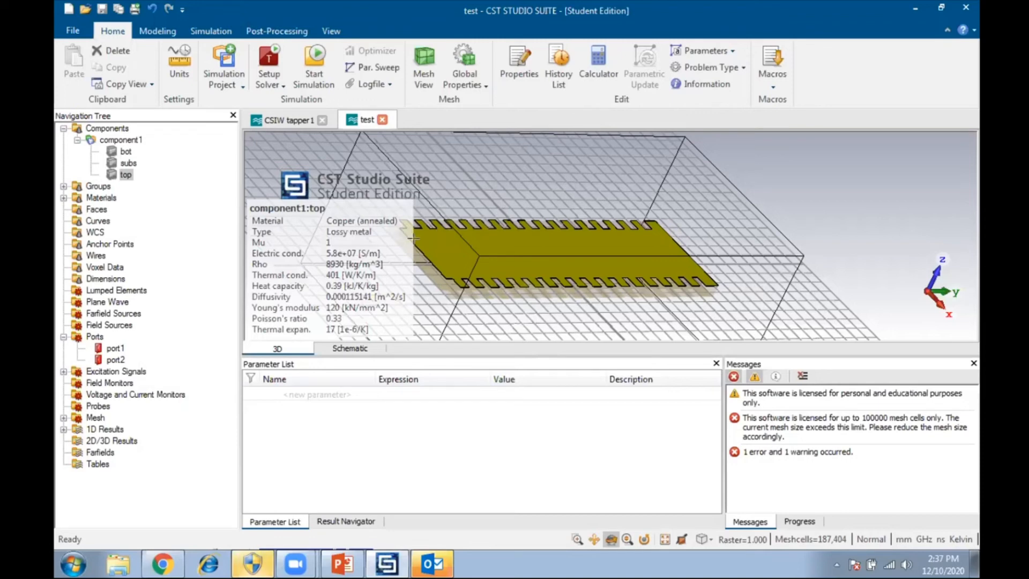
pyautogui.click(578, 539)
pyautogui.moveTo(438, 264); pyautogui.dragTo(485, 303)
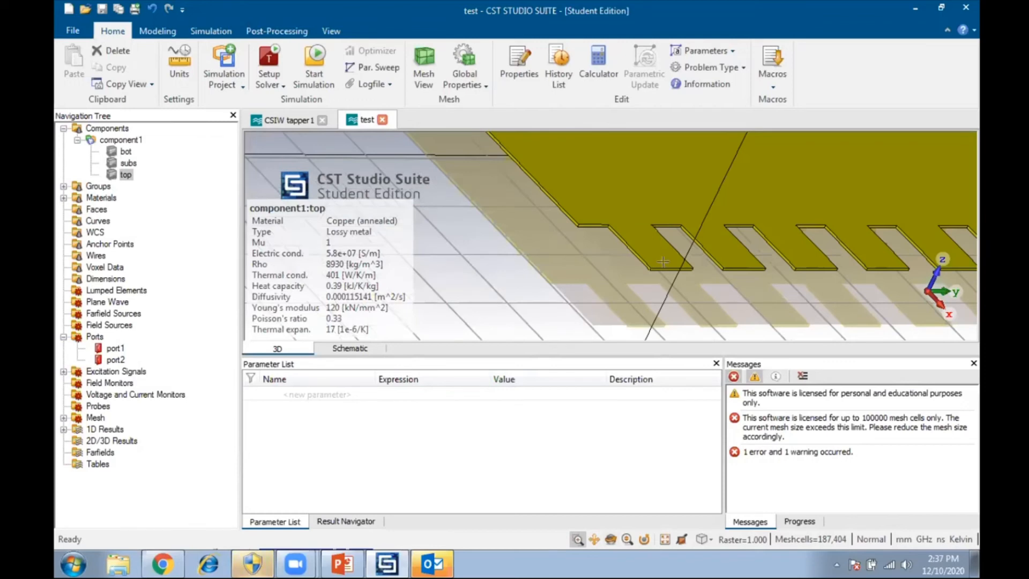
pyautogui.click(662, 540)
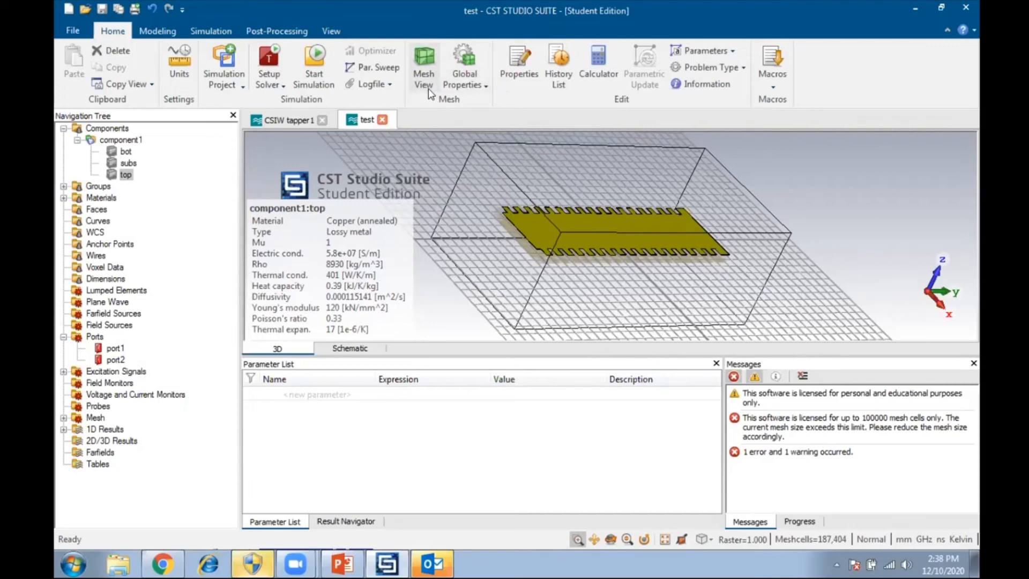
# - Open the Hexahedral (legacy) mesh properties, set the lines per wavelength to 6 and update the mesh
pyautogui.click(482, 89)
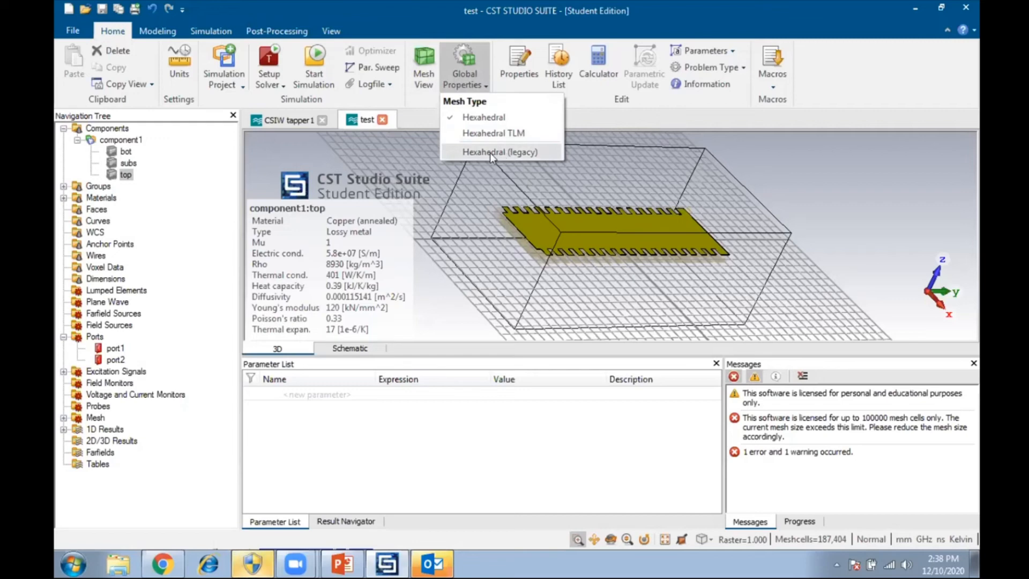
pyautogui.click(490, 153)
pyautogui.click(931, 90)
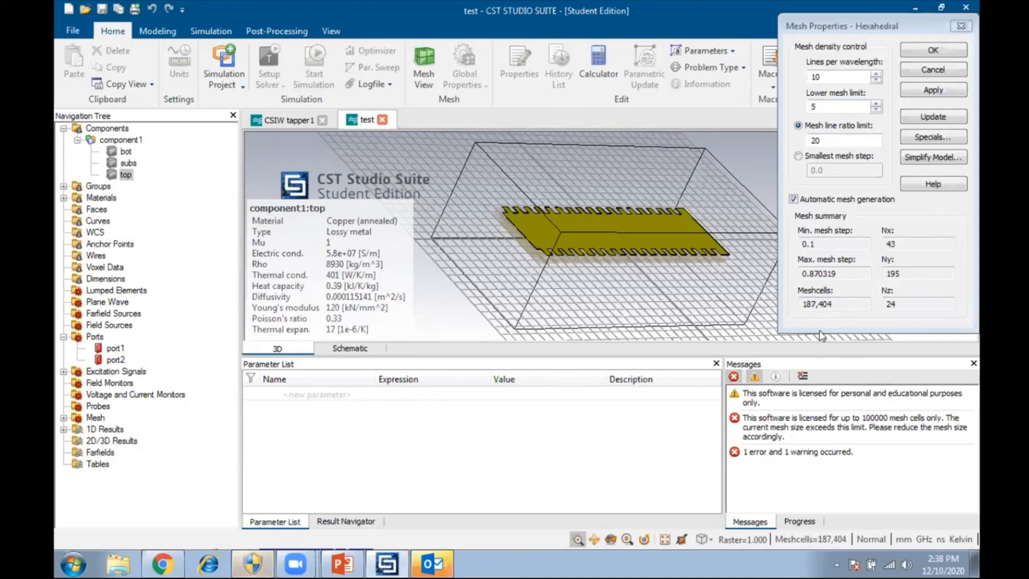
pyautogui.click(877, 80)
pyautogui.write('8')
pyautogui.press('BackSpace')
pyautogui.write('6')
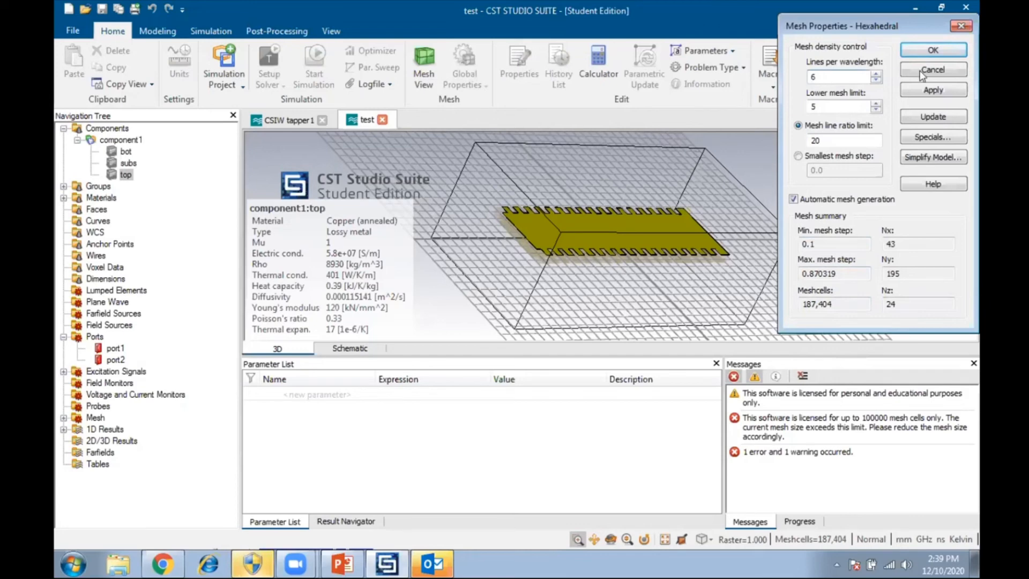
pyautogui.click(933, 118)
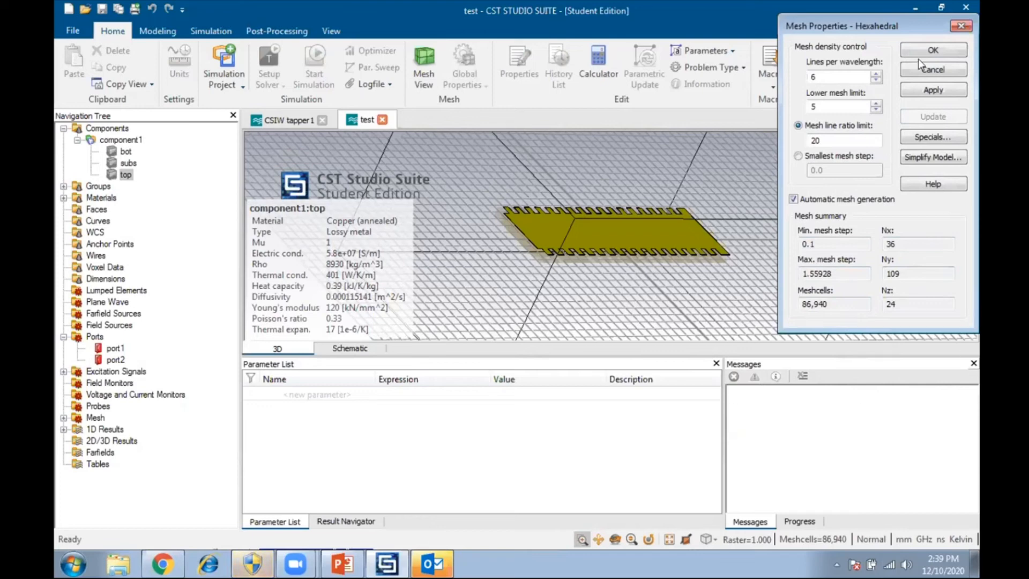
# - Change the mesh density to 7 lines per wavelength and accept the mesh properties
pyautogui.click(874, 74)
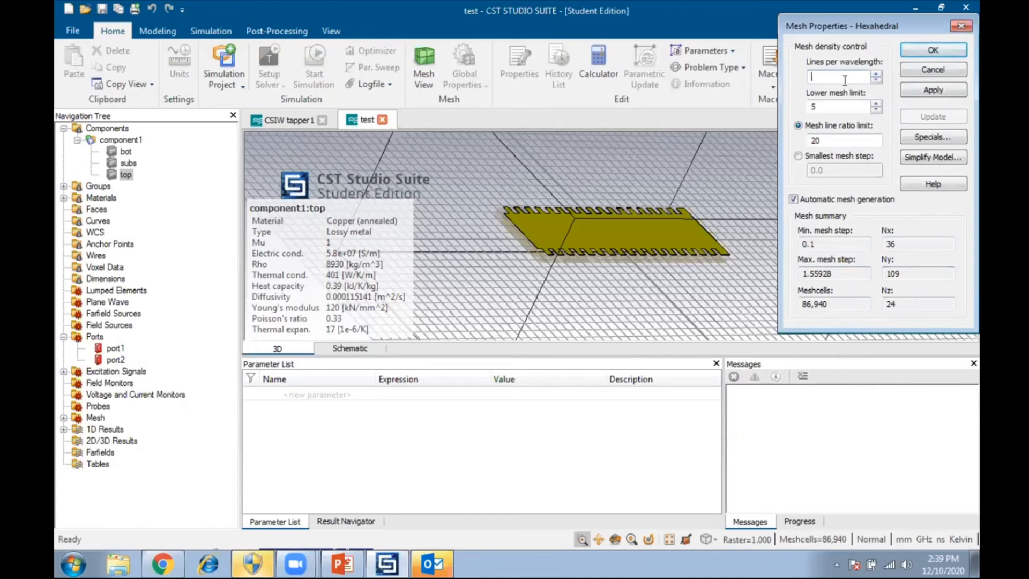
pyautogui.write('7')
pyautogui.click(933, 50)
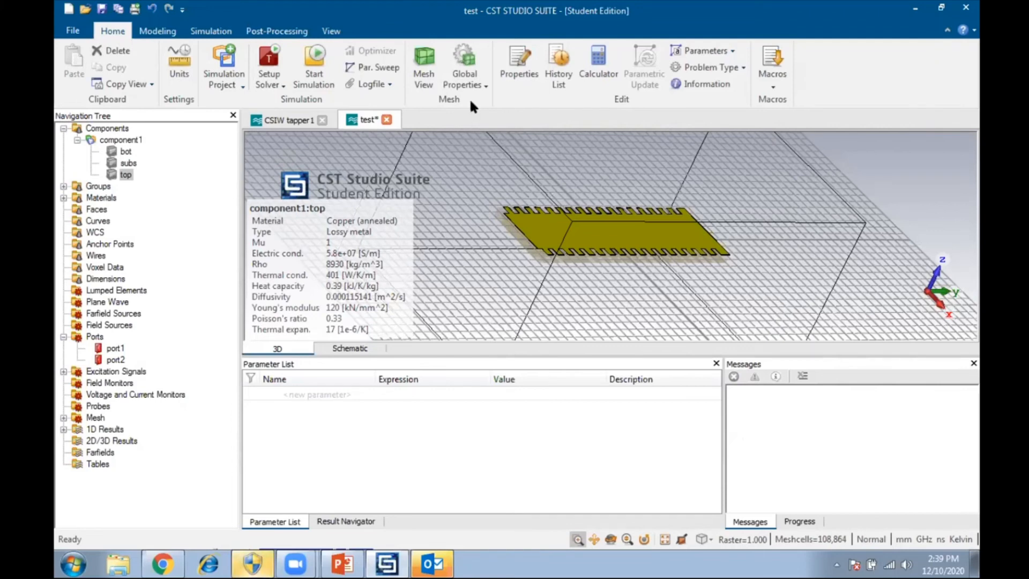
# - Reopen the hexahedral mesh properties, set the lines per wavelength back to 6 and accept
pyautogui.click(485, 85)
pyautogui.click(483, 86)
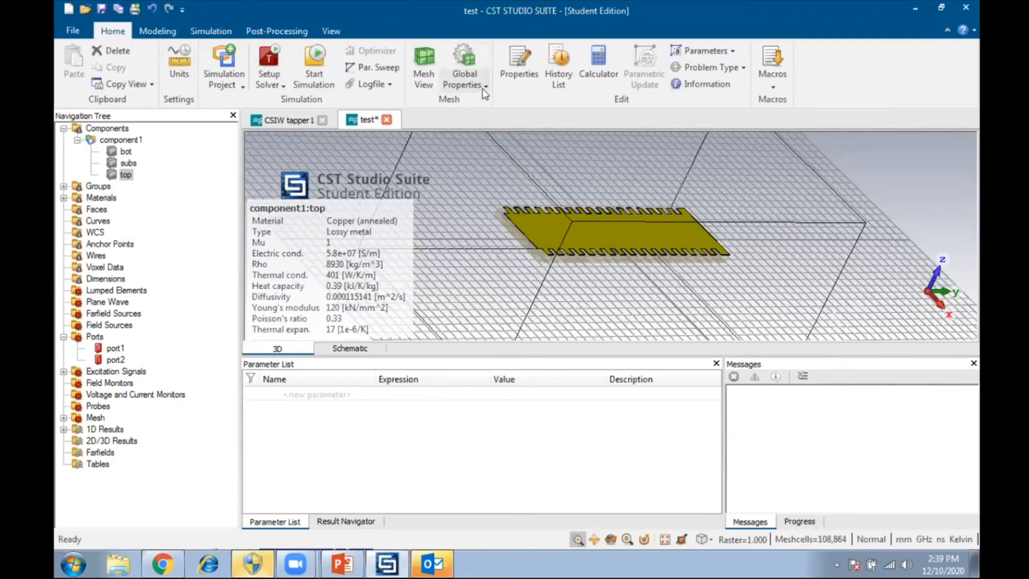
pyautogui.click(484, 86)
pyautogui.click(482, 115)
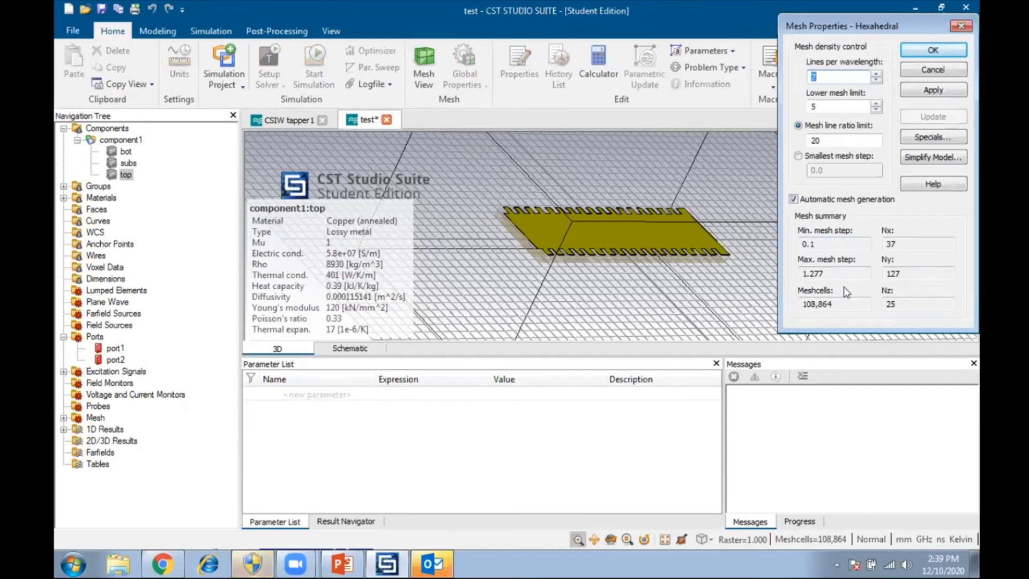
pyautogui.click(840, 79)
pyautogui.write('6')
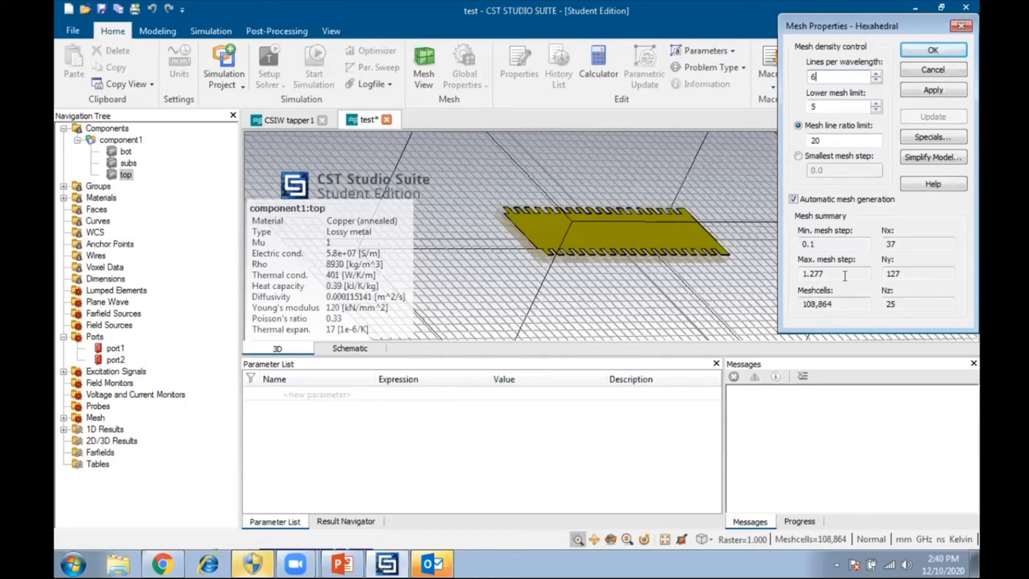
pyautogui.click(937, 56)
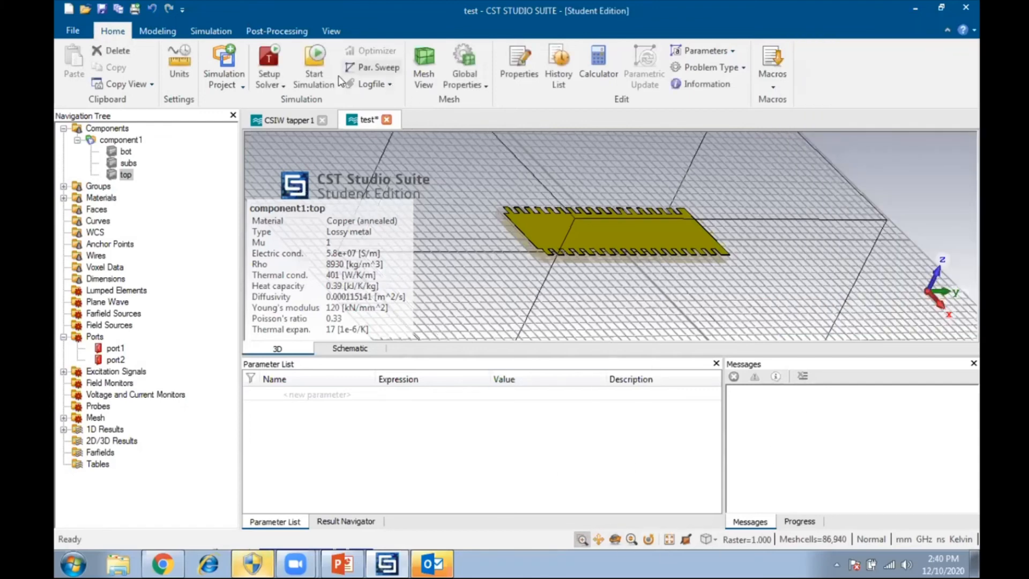
# - Start the simulation again and expand the 1D Results and 2D/3D Results folders while it runs
pyautogui.click(321, 55)
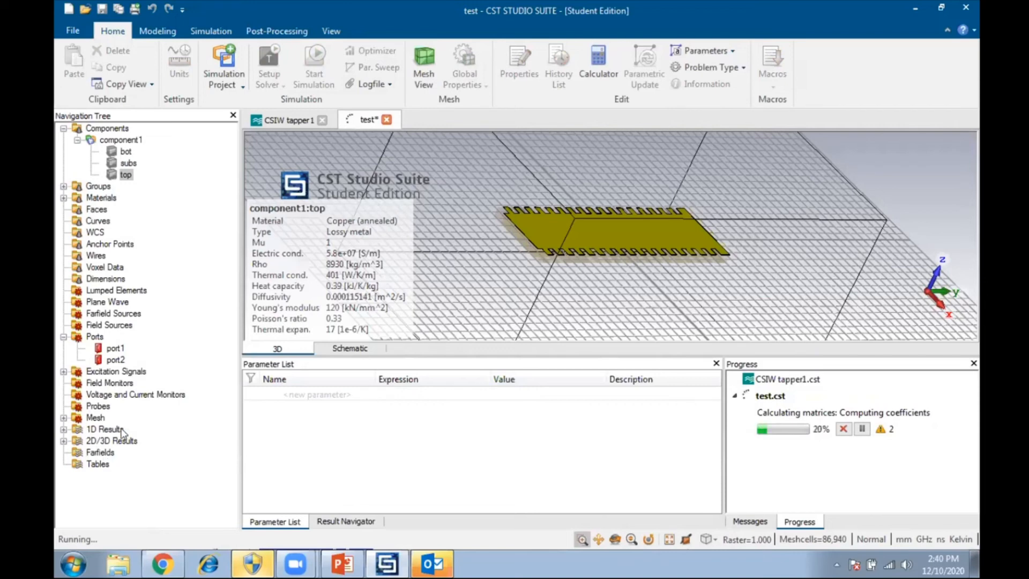
pyautogui.click(64, 429)
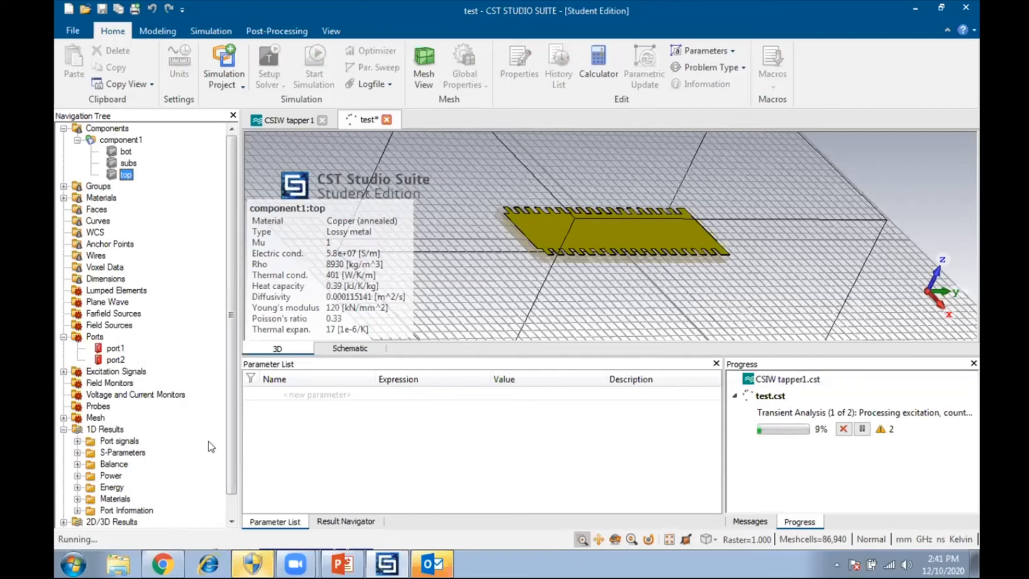
pyautogui.scroll(-1, 134, 496)
pyautogui.click(63, 499)
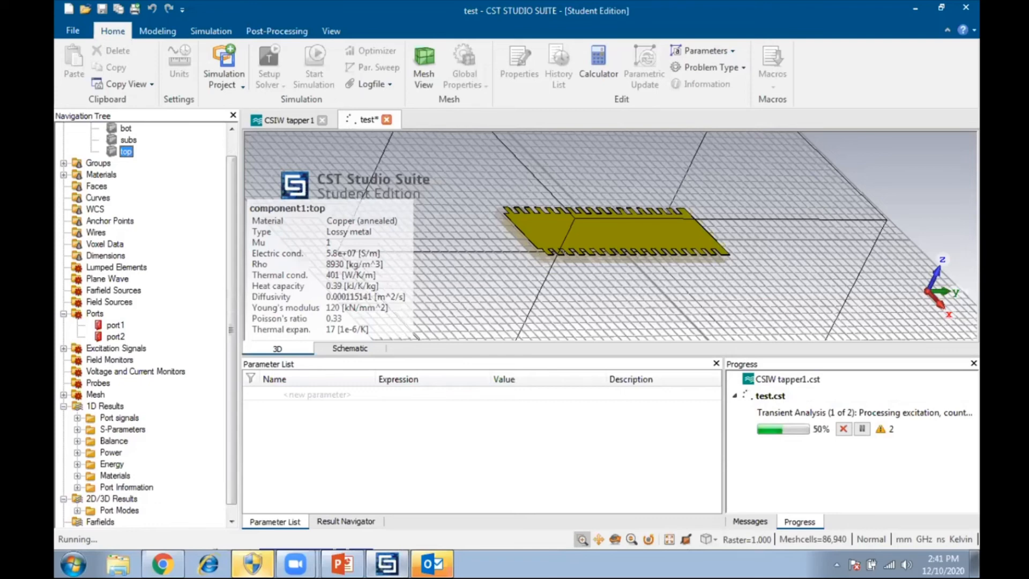
# - Switch to the SIW DESIGN presentation in PowerPoint and go through its slides from slide 11 to slide 22
pyautogui.moveTo(343, 564)
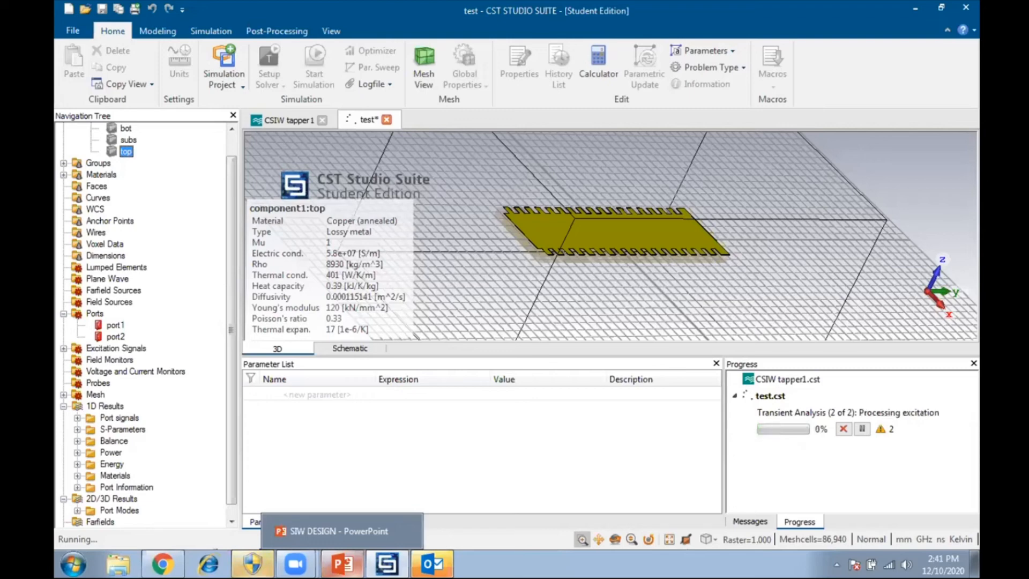
pyautogui.moveTo(387, 564)
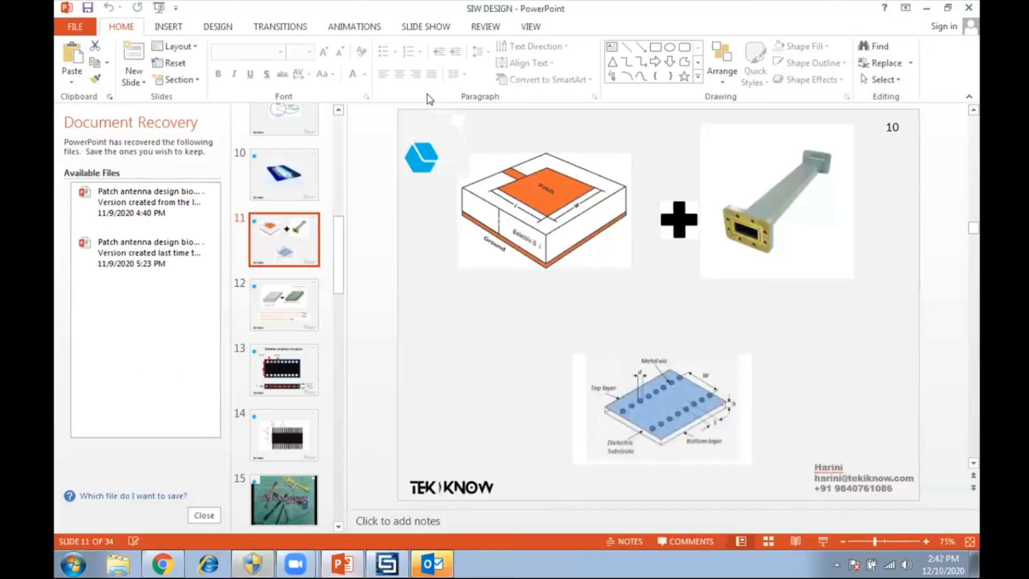
pyautogui.press('Down')
pyautogui.press('Down')
pyautogui.press('Down')
pyautogui.press('Down')
pyautogui.press('Down')
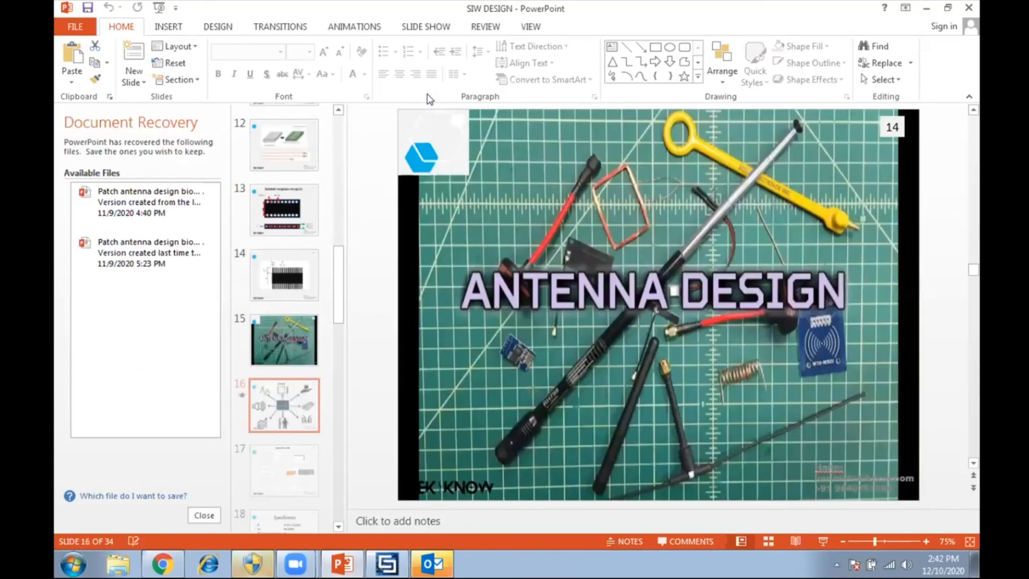
pyautogui.press('Down')
pyautogui.press('Down')
pyautogui.press('Down')
pyautogui.press('Down')
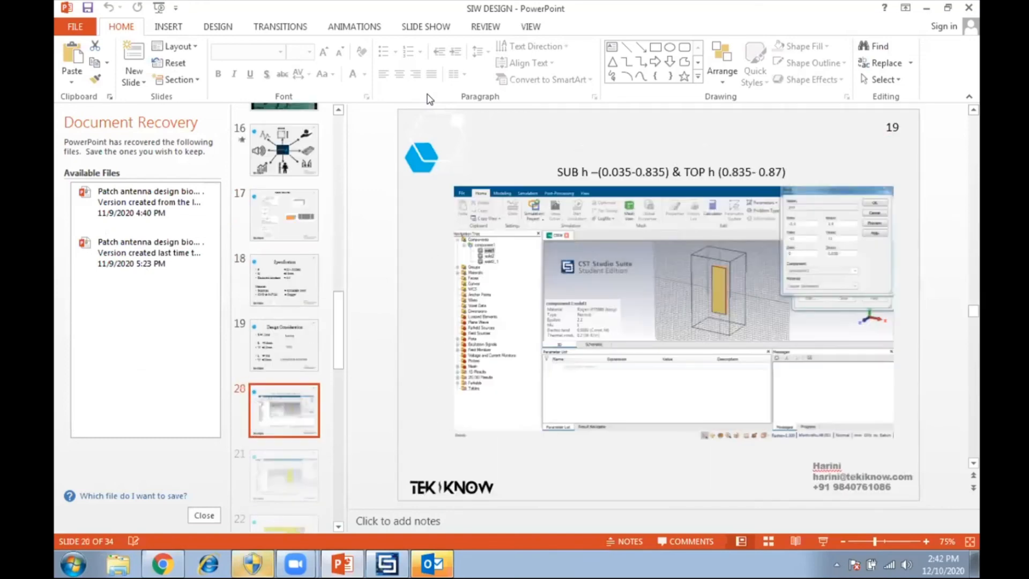
pyautogui.press('Down')
pyautogui.press('Down')
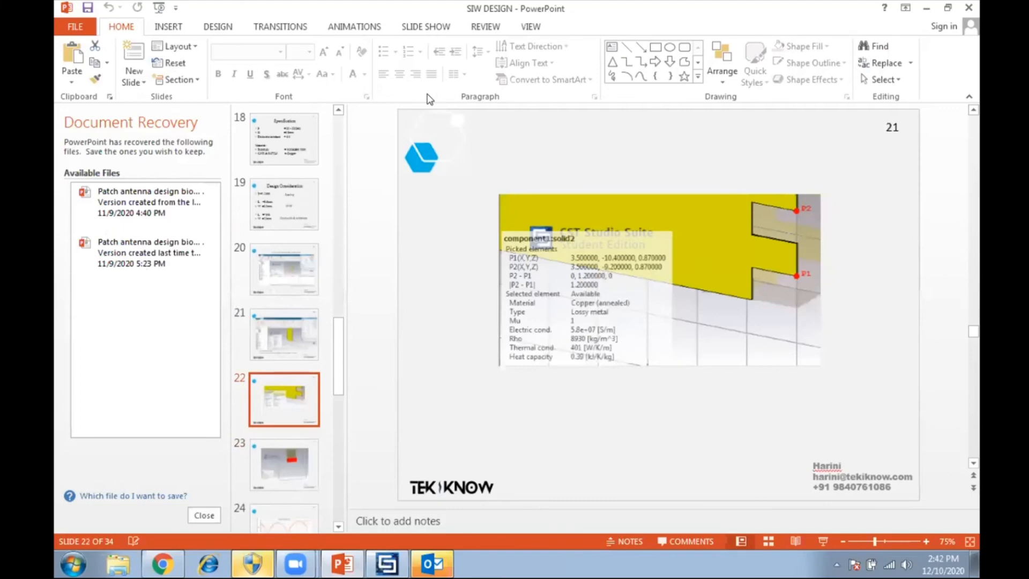
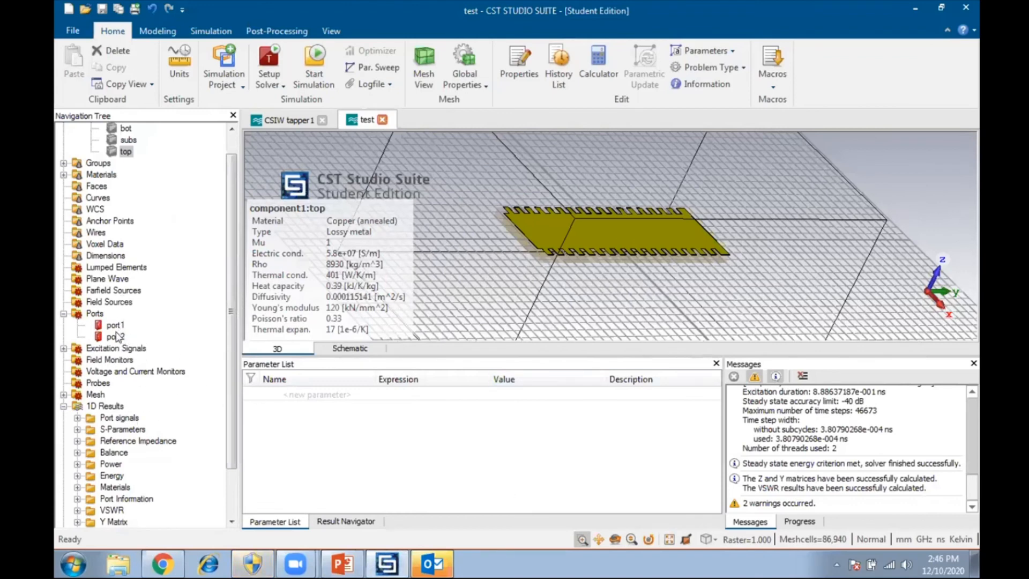
# - Inspect port2 in the 3D view and review its waveguide port properties without changing them
pyautogui.click(116, 337)
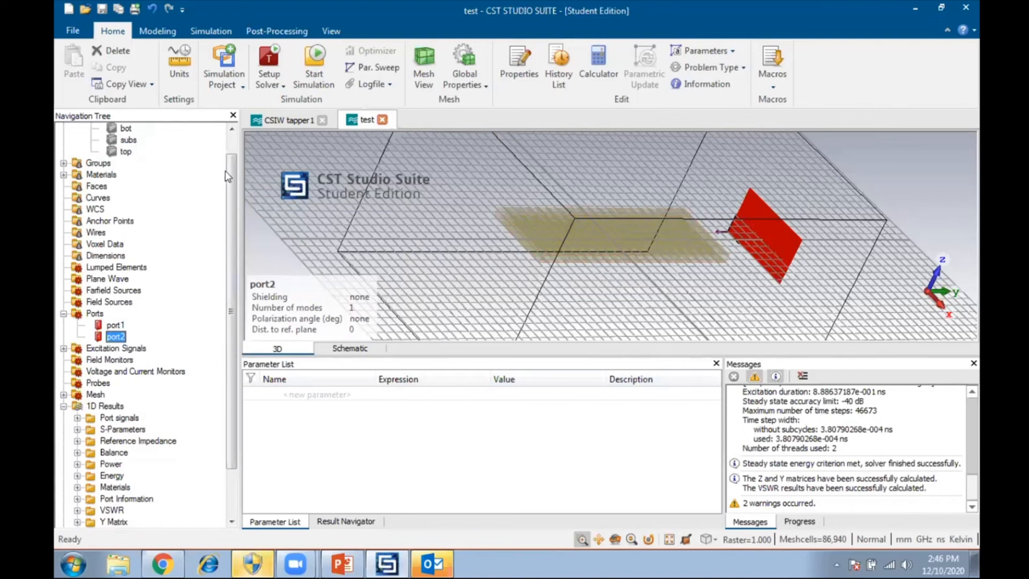
pyautogui.moveTo(231, 154); pyautogui.dragTo(231, 136)
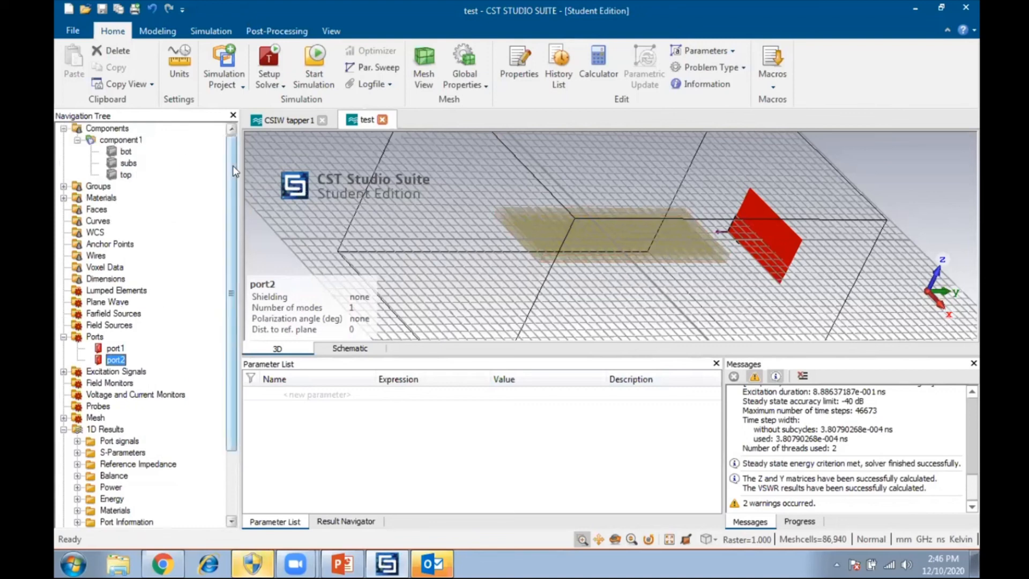
pyautogui.doubleClick(139, 143)
pyautogui.doubleClick(115, 326)
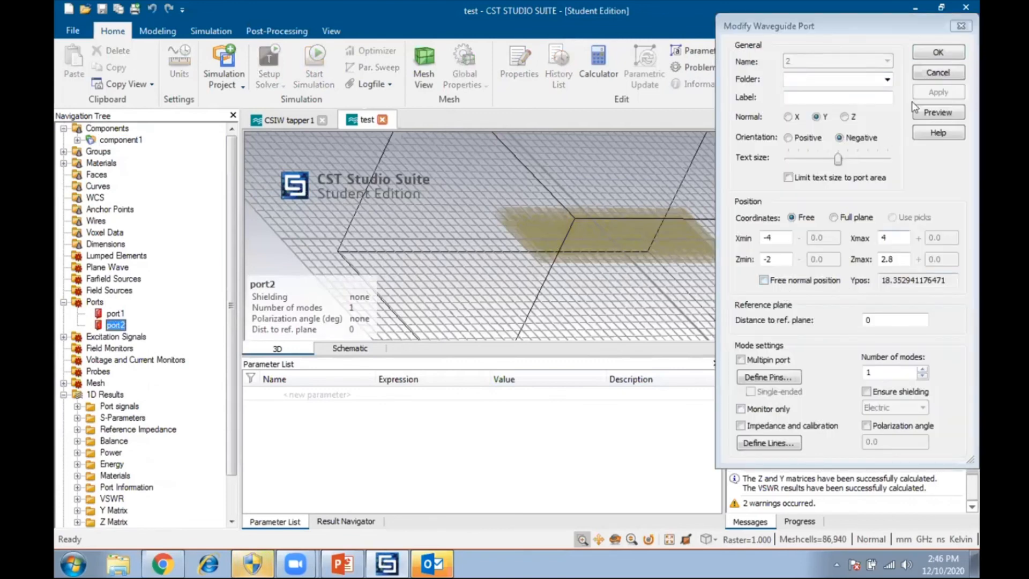
pyautogui.click(937, 75)
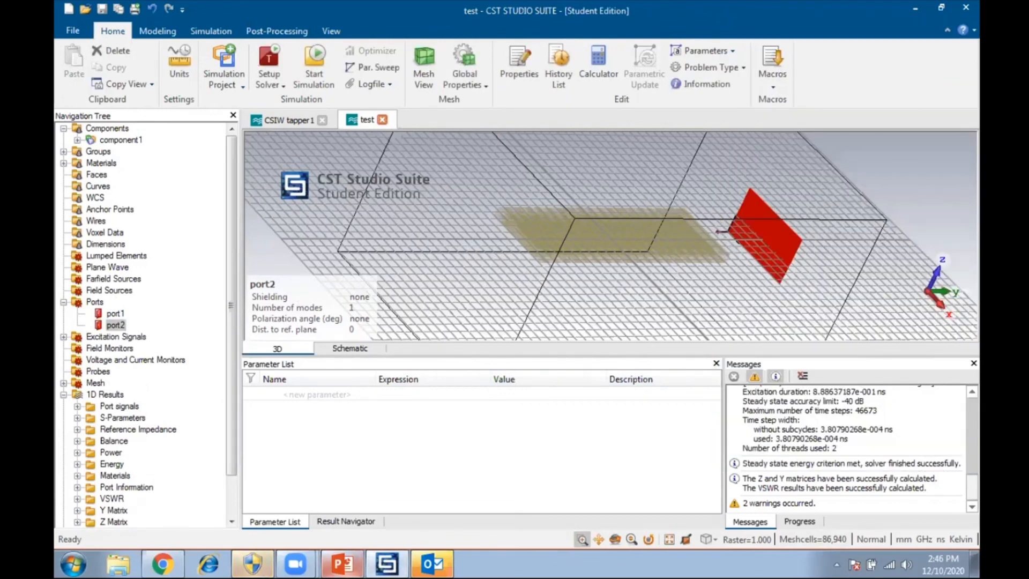
# - Plot the S1,1 parameter in CST and compare it with the S-parameter graph on slide 24 of the PowerPoint presentation
pyautogui.click(342, 564)
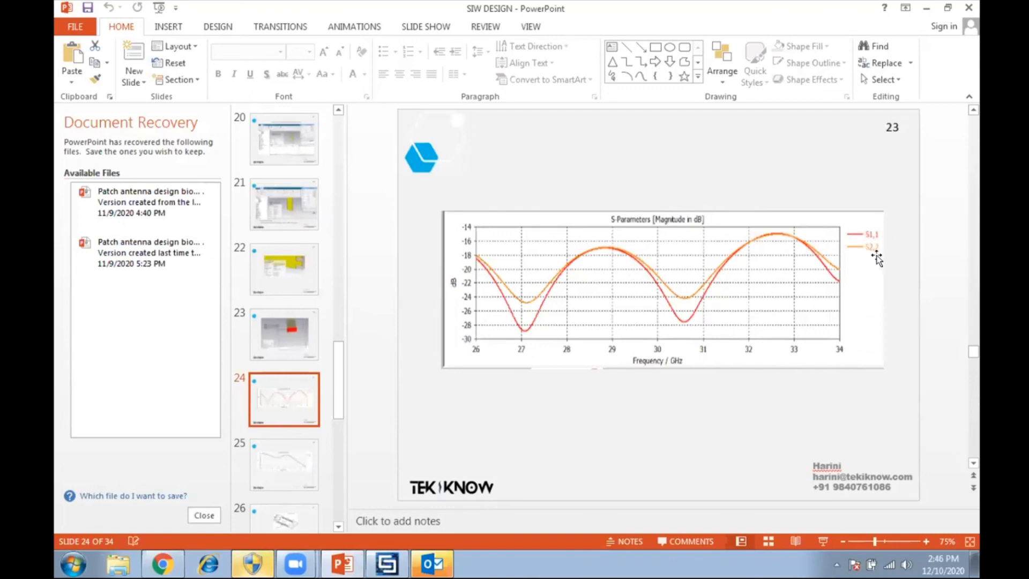
pyautogui.click(387, 564)
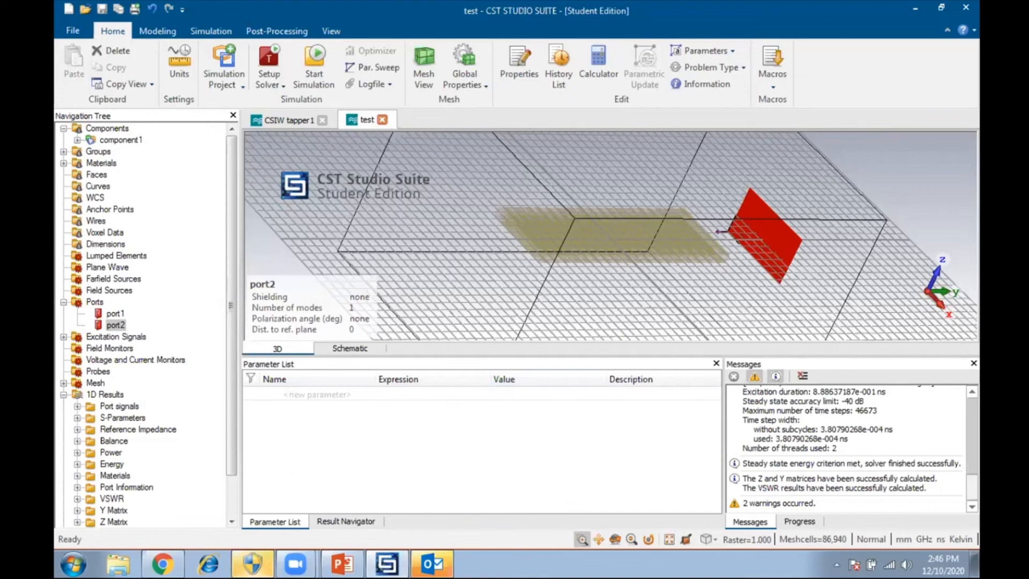
pyautogui.click(342, 564)
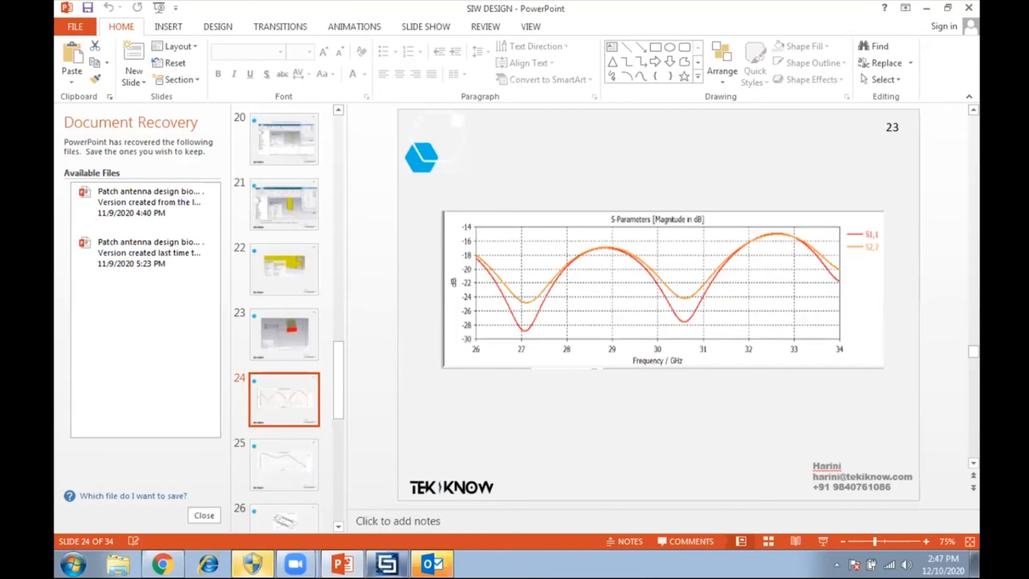
pyautogui.click(387, 563)
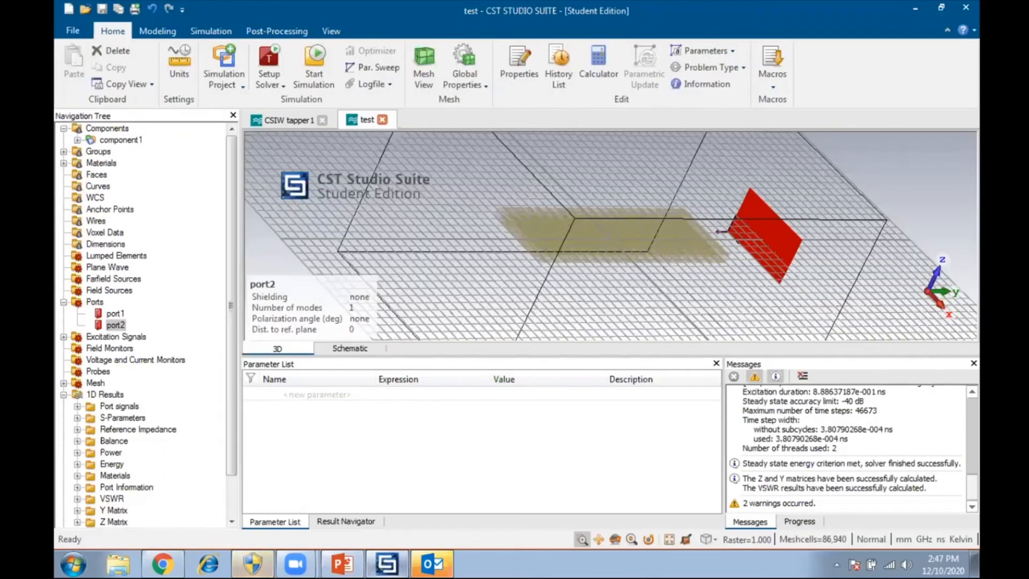
pyautogui.click(78, 417)
pyautogui.click(121, 429)
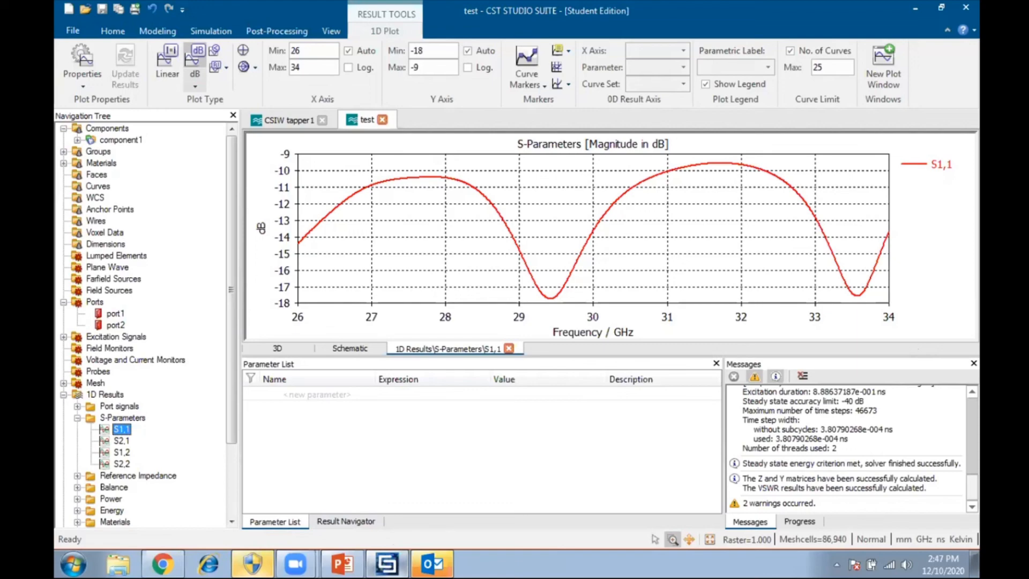
pyautogui.click(342, 562)
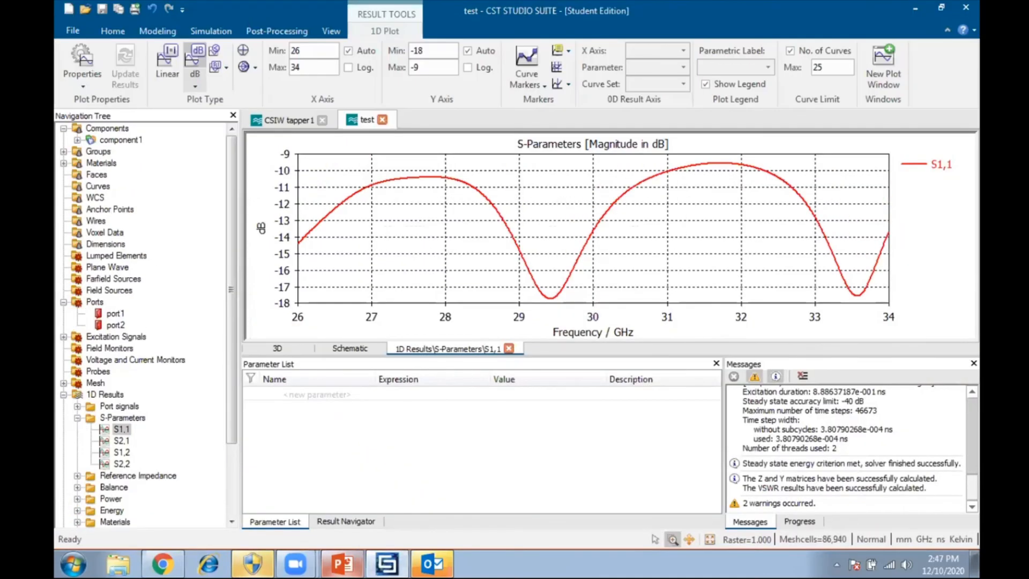
pyautogui.click(341, 562)
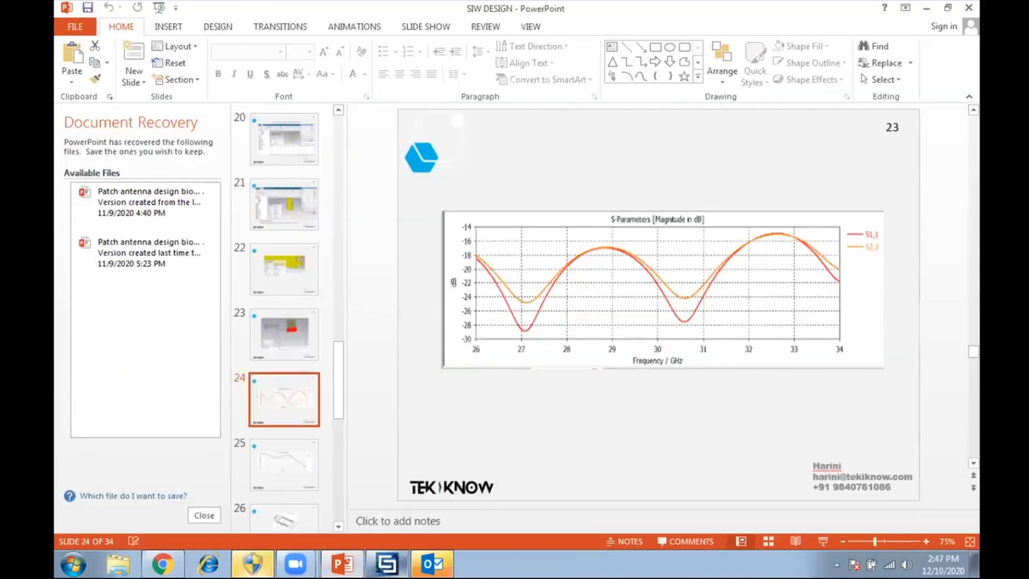
pyautogui.click(387, 563)
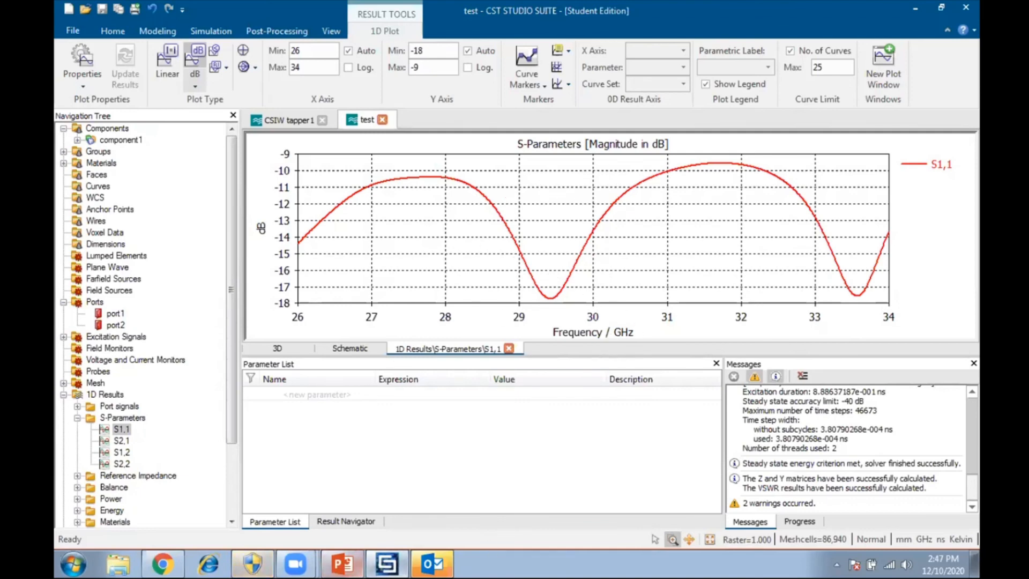
pyautogui.click(342, 564)
pyautogui.click(387, 564)
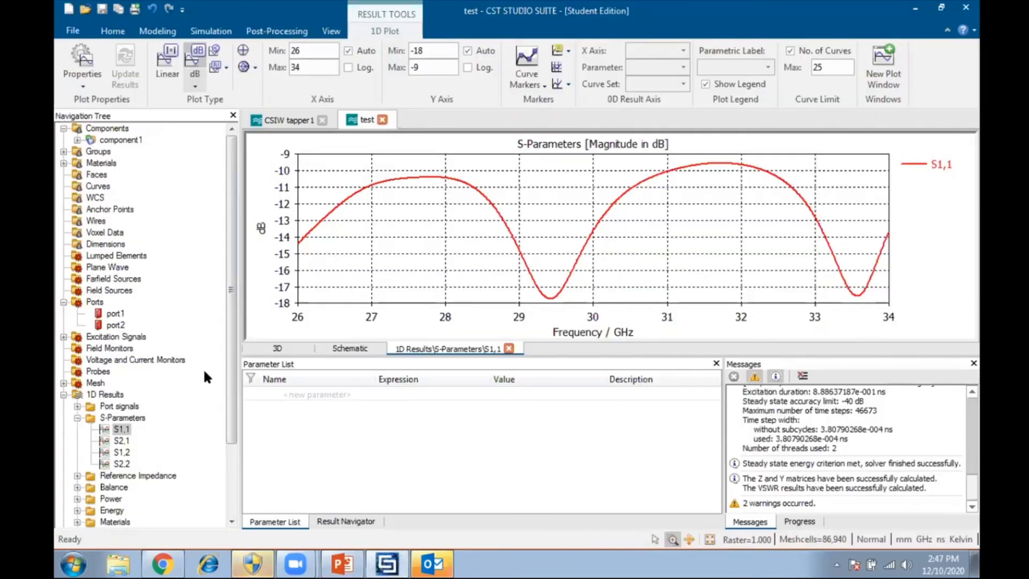
# - Recheck port2's waveguide port settings, leave them unchanged, and examine its position relative to the end of the structure
pyautogui.click(115, 325)
pyautogui.click(115, 325)
pyautogui.click(572, 309)
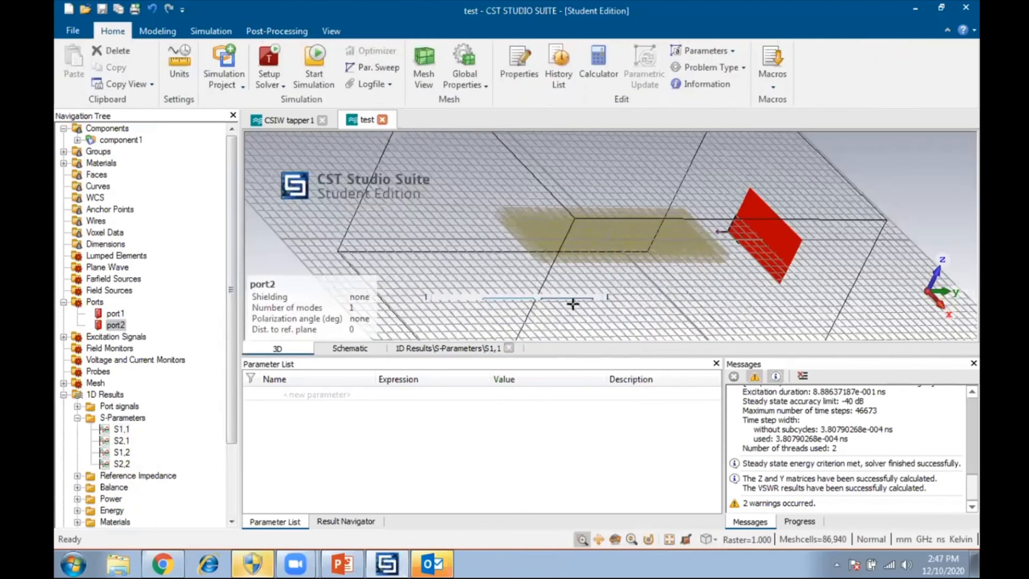
pyautogui.doubleClick(128, 327)
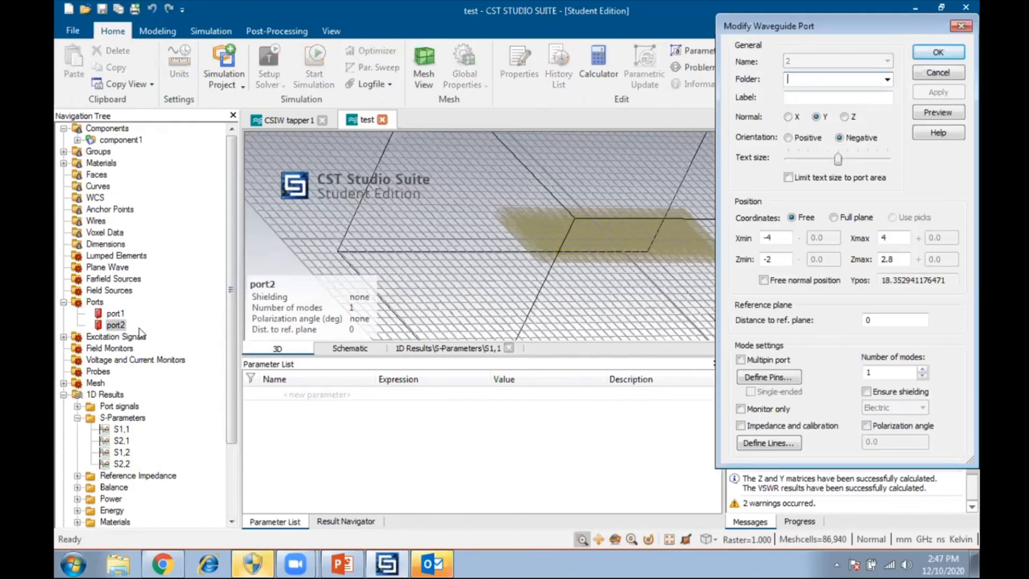
pyautogui.click(116, 326)
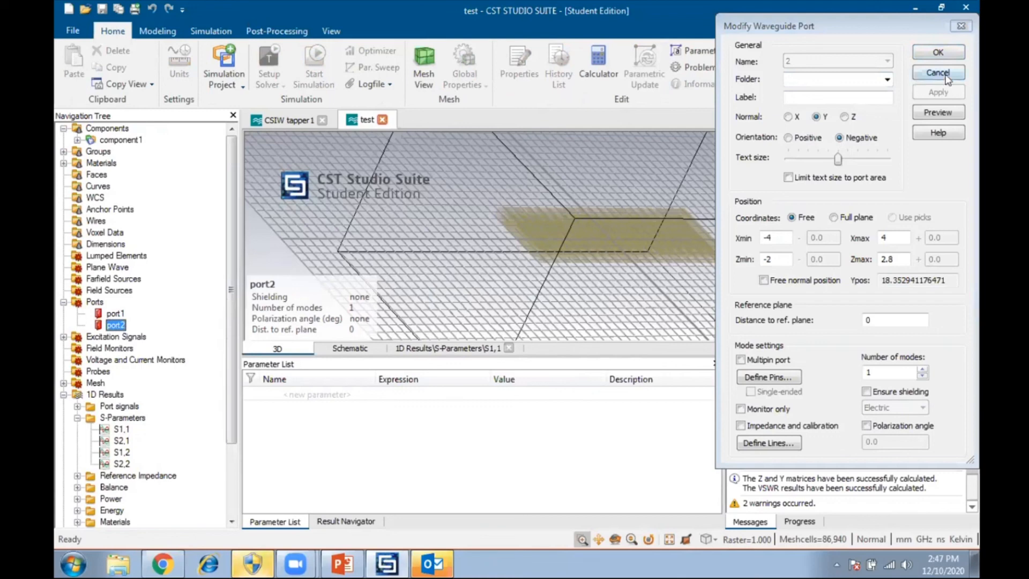
pyautogui.click(945, 74)
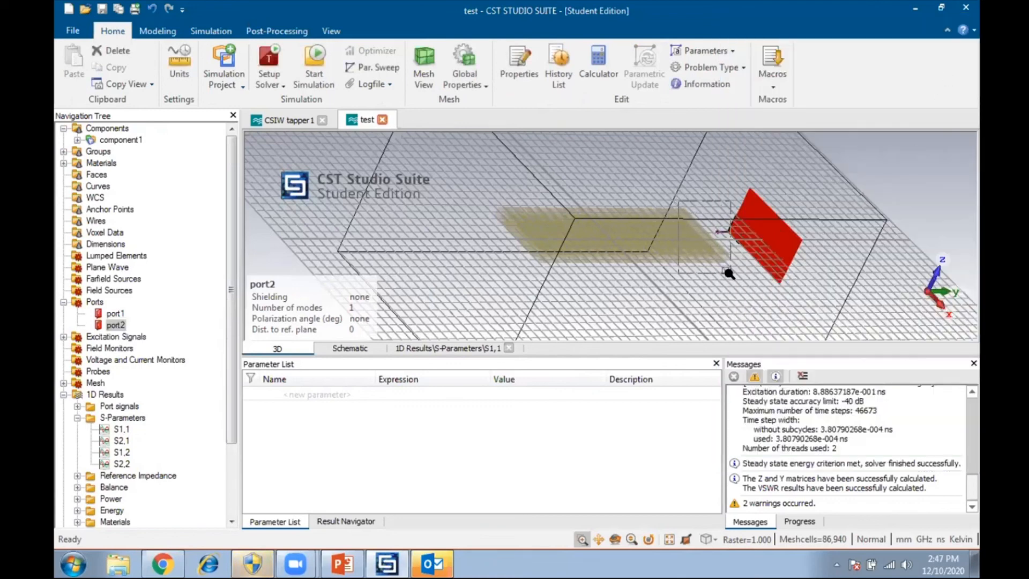
pyautogui.scroll(3, 750, 241)
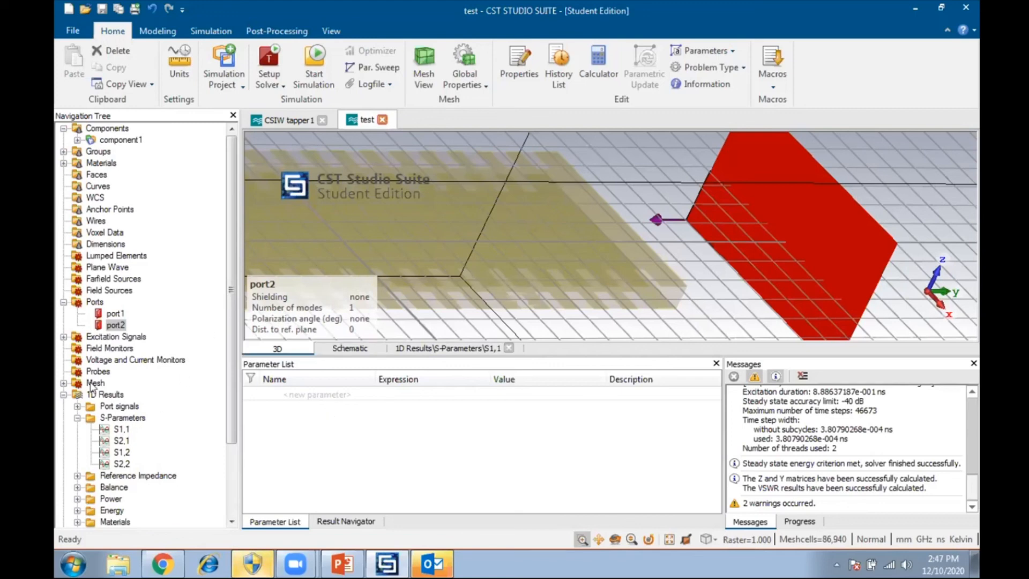
# - Review port1's waveguide port properties and close them without changing any setting
pyautogui.click(115, 314)
pyautogui.click(116, 325)
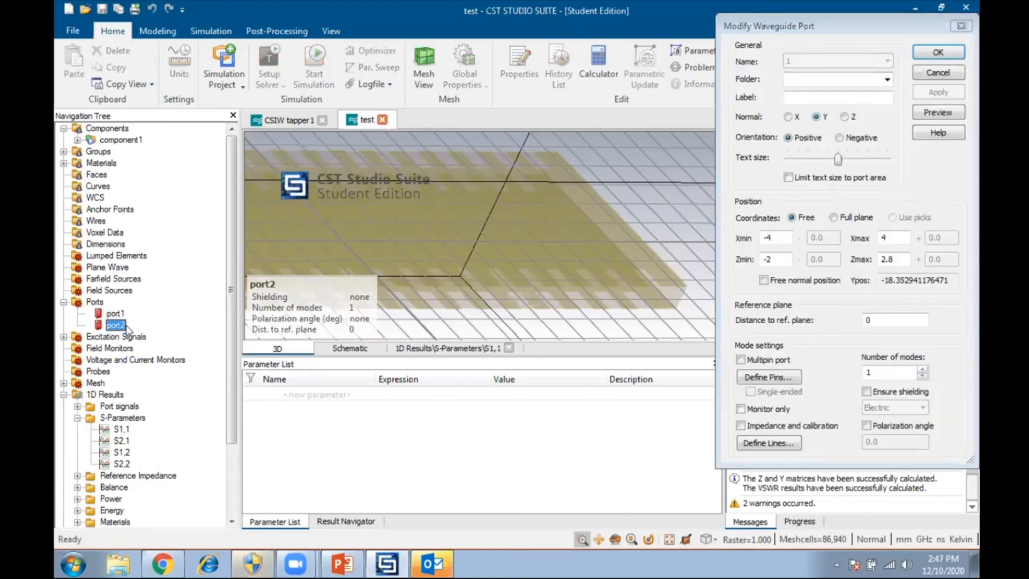
pyautogui.click(948, 52)
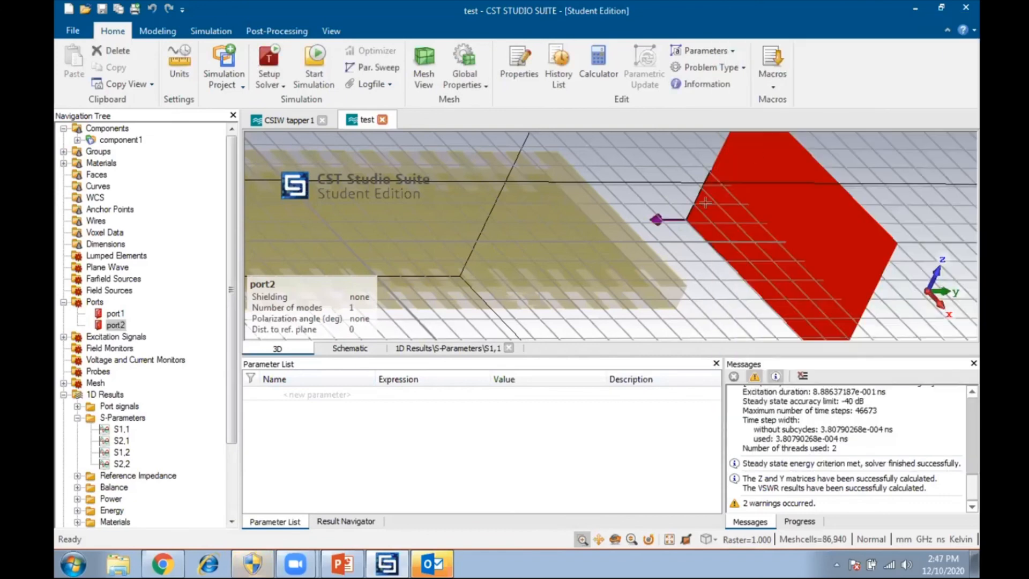
# - Delete port2 from the model and confirm the deletion
pyautogui.click(113, 324)
pyautogui.press('Delete')
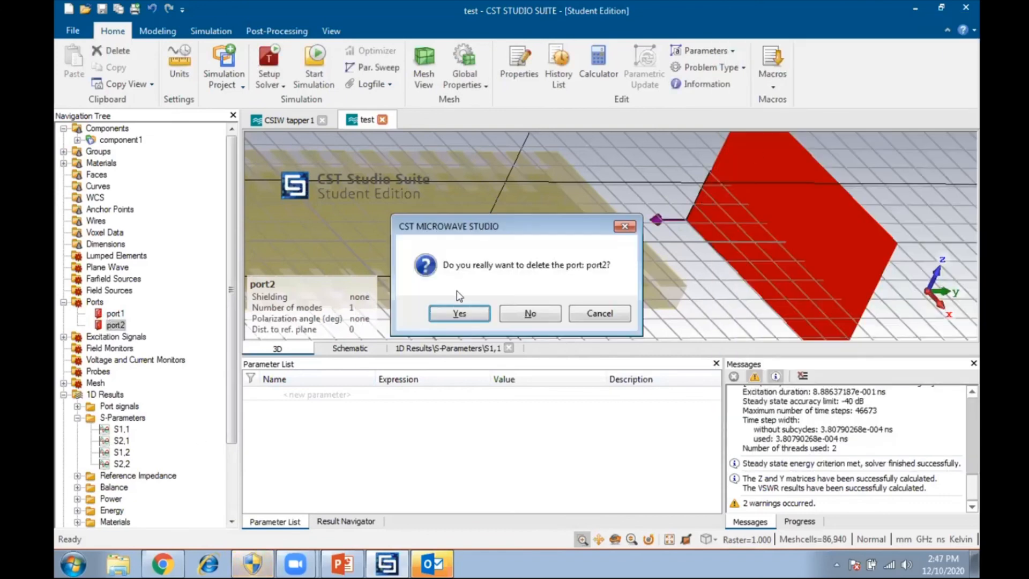
pyautogui.click(474, 313)
pyautogui.click(454, 347)
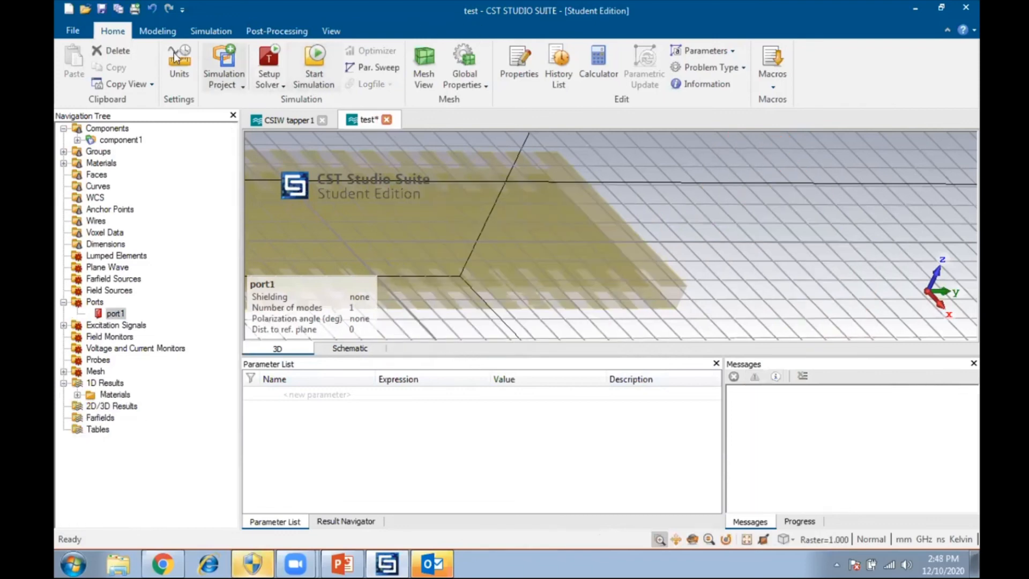
# - Start a new waveguide port named 2 and set its normal direction to Y
pyautogui.click(157, 30)
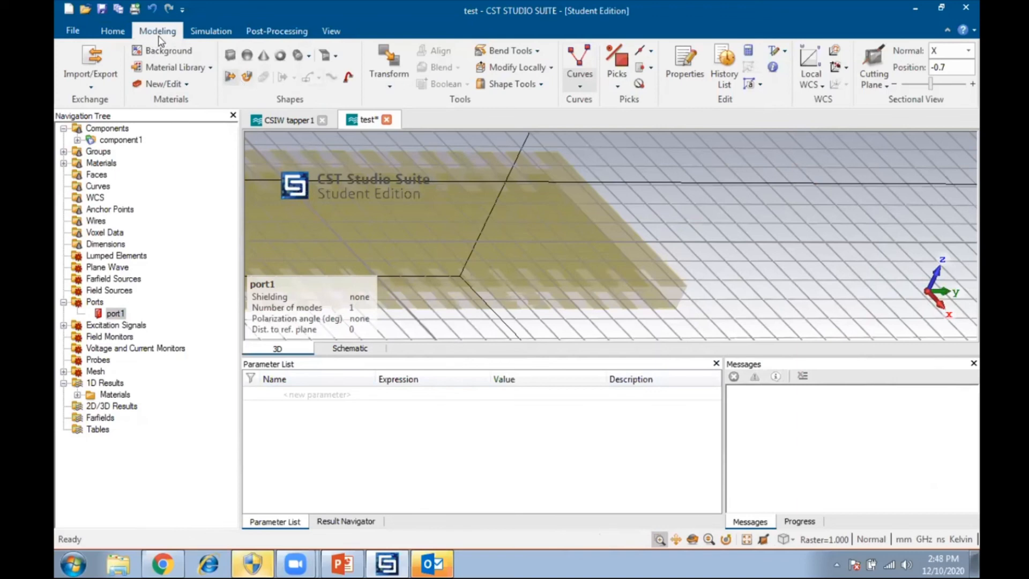
pyautogui.click(212, 33)
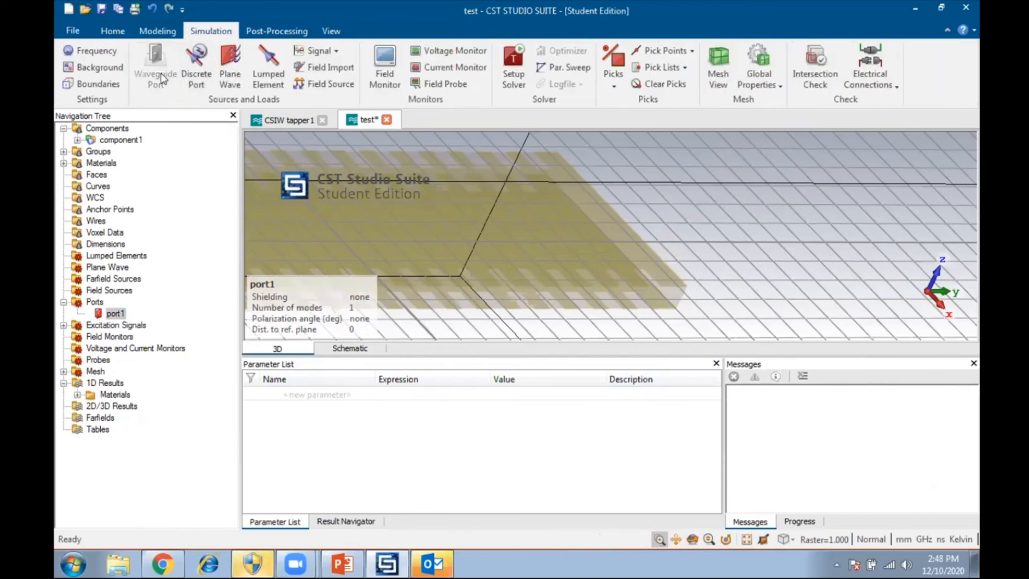
pyautogui.click(161, 73)
pyautogui.click(794, 219)
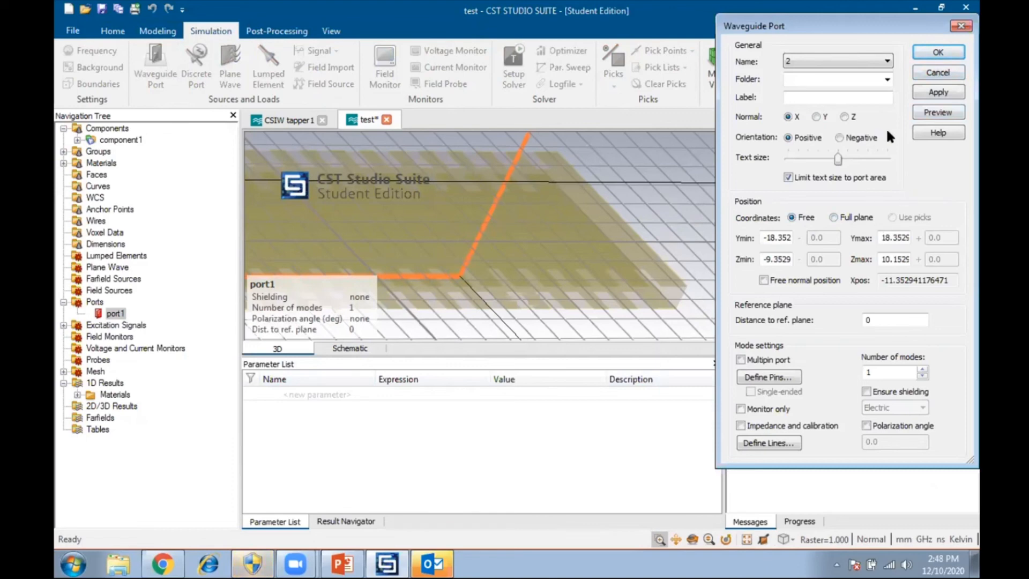
pyautogui.click(816, 117)
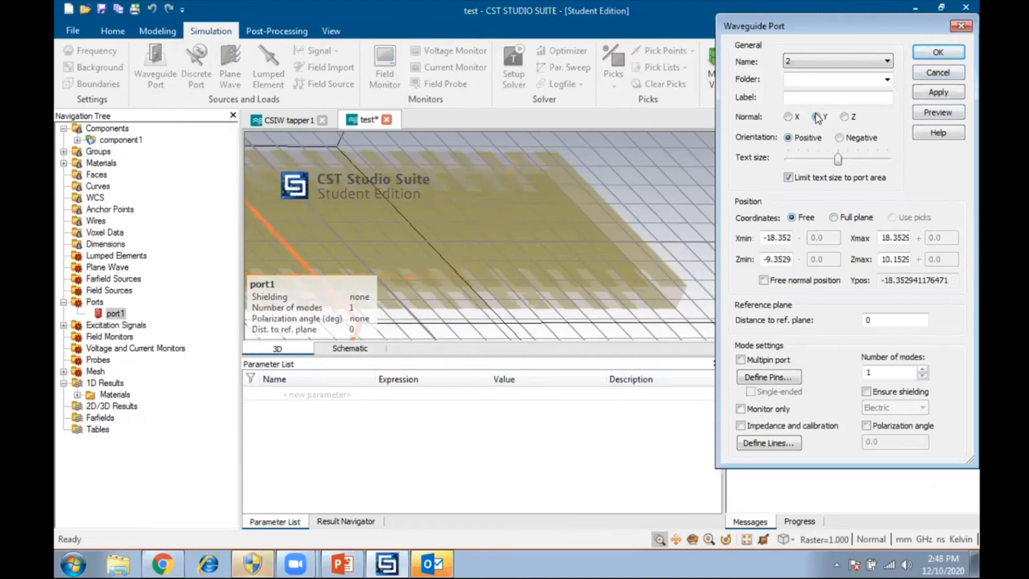
pyautogui.click(711, 542)
pyautogui.scroll(2, 550, 208)
pyautogui.scroll(-6, 553, 203)
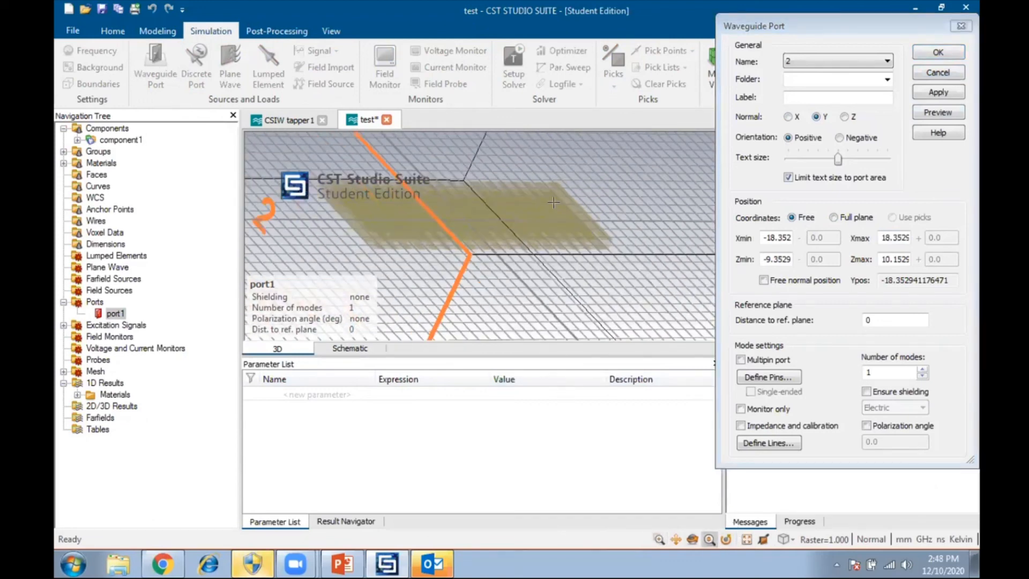
pyautogui.scroll(-5, 553, 204)
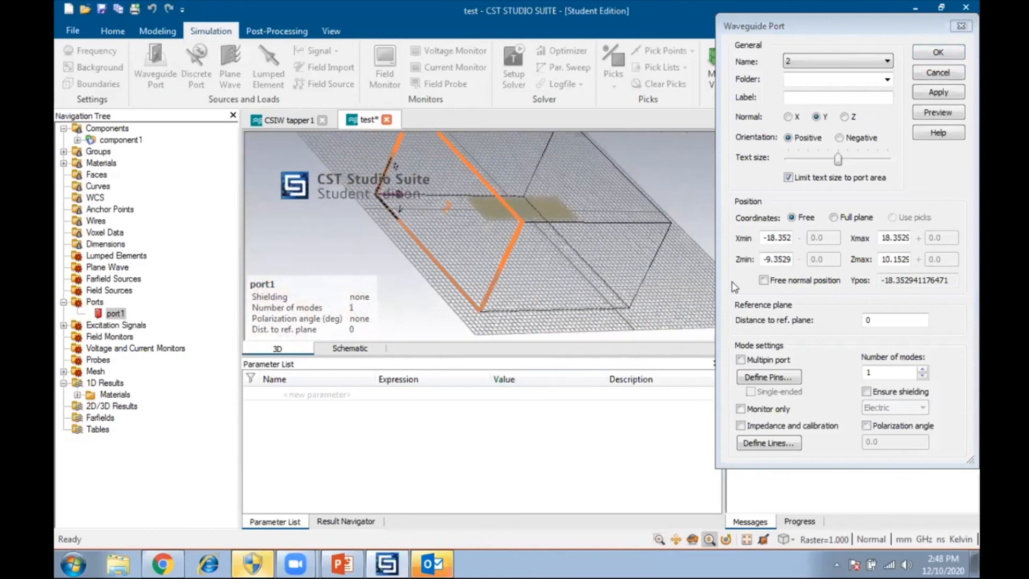
# - Set the new port's X range with Xmin at -4 and Xmax at 4
pyautogui.click(791, 237)
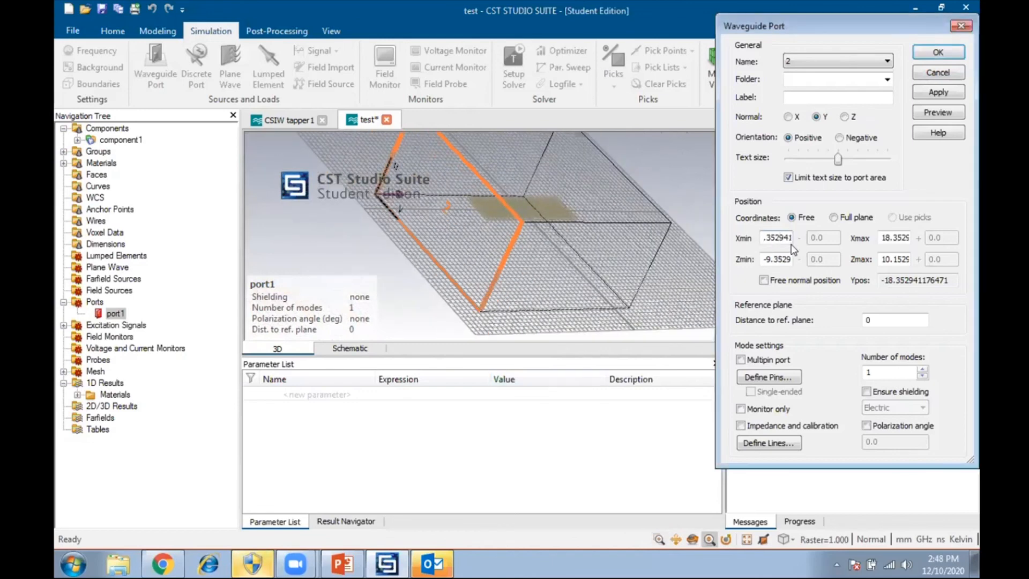
pyautogui.press('Right')
pyautogui.press('Right')
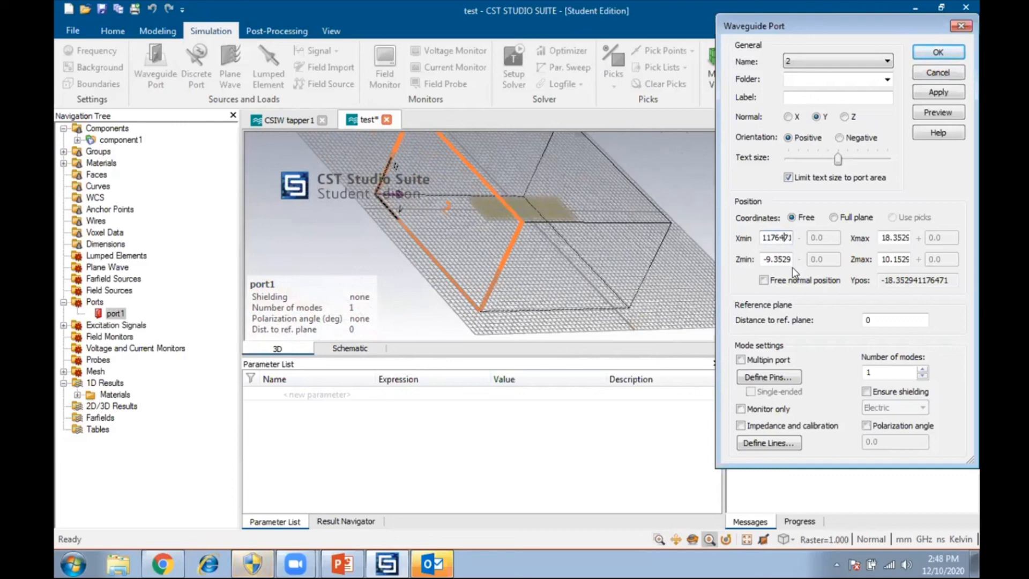
pyautogui.press('BackSpace')
pyautogui.press('BackSpace')
pyautogui.press('BackSpace')
pyautogui.press('BackSpace')
pyautogui.press('BackSpace')
pyautogui.press('BackSpace')
pyautogui.press('BackSpace')
pyautogui.press('BackSpace')
pyautogui.press('BackSpace')
pyautogui.press('BackSpace')
pyautogui.press('BackSpace')
pyautogui.press('BackSpace')
pyautogui.press('BackSpace')
pyautogui.press('BackSpace')
pyautogui.press('BackSpace')
pyautogui.press('BackSpace')
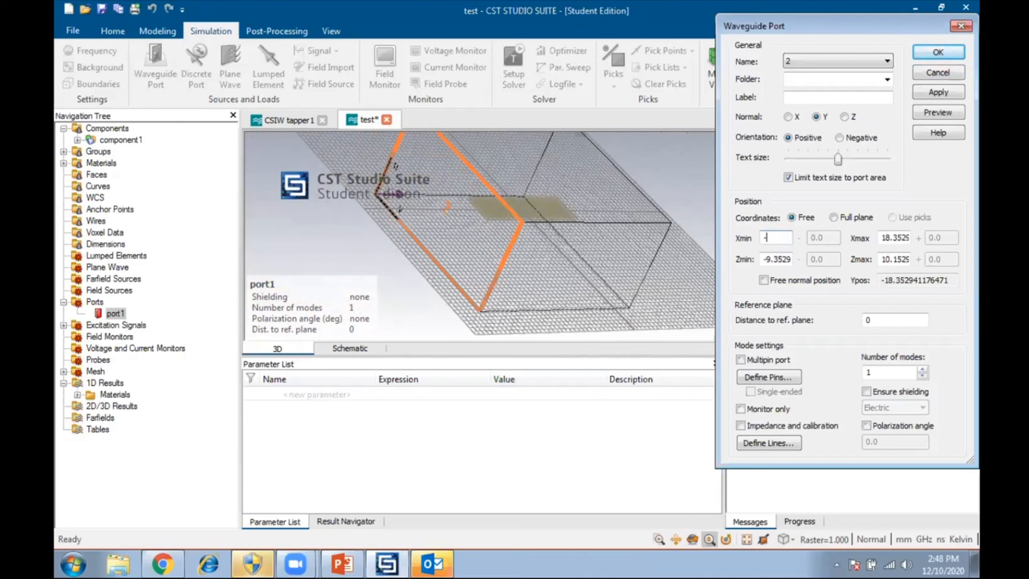
pyautogui.doubleClick(909, 237)
pyautogui.press('BackSpace')
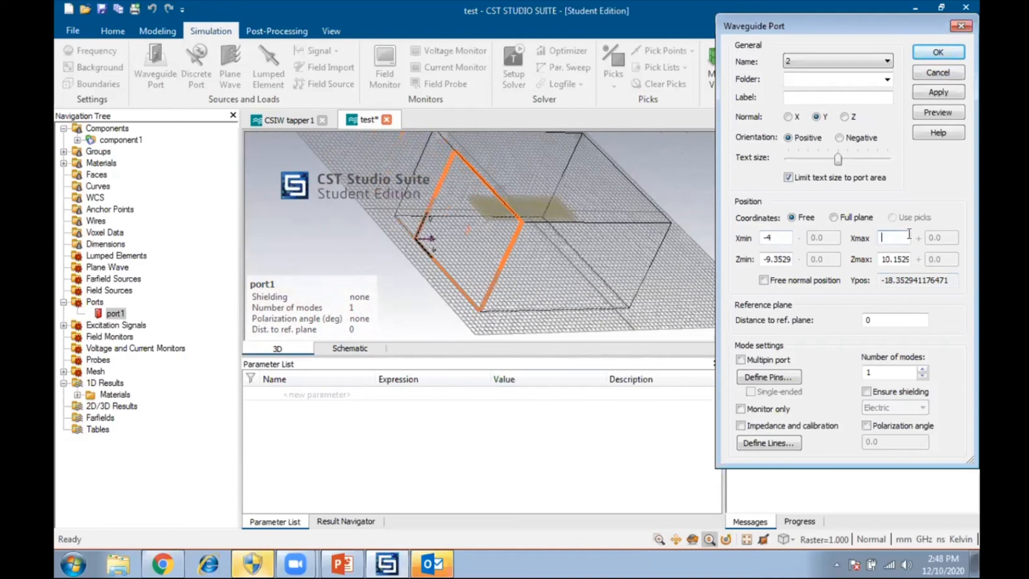
pyautogui.write('4')
# - Set the new port's Zmin to -2
pyautogui.click(788, 259)
pyautogui.press('BackSpace')
pyautogui.press('BackSpace')
pyautogui.press('BackSpace')
pyautogui.press('BackSpace')
pyautogui.press('BackSpace')
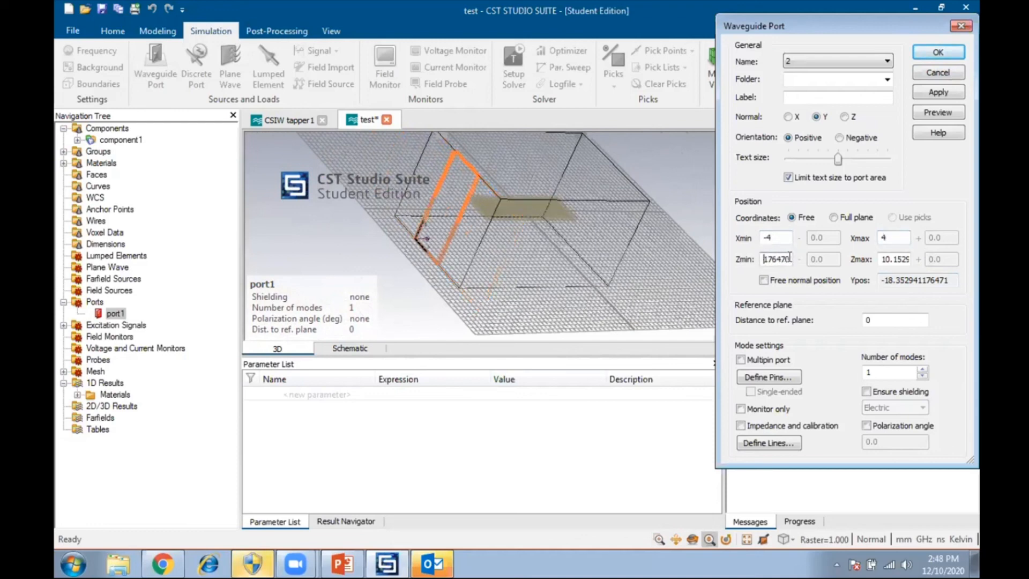
pyautogui.press('BackSpace')
pyautogui.press('BackSpace')
pyautogui.press('BackSpace')
pyautogui.press('BackSpace')
pyautogui.press('BackSpace')
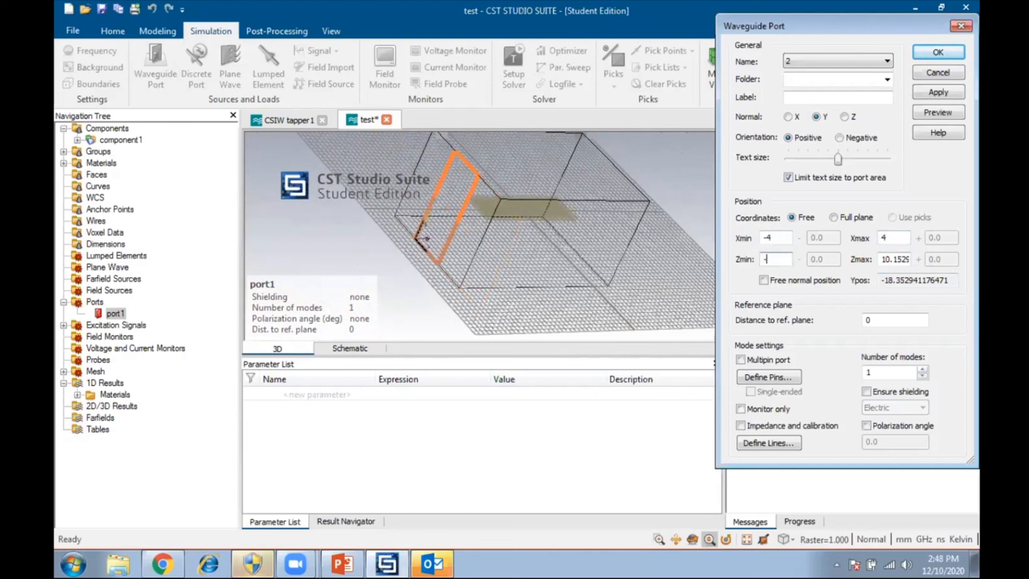
# - Set the new port's Zmax to 2.8
pyautogui.click(899, 258)
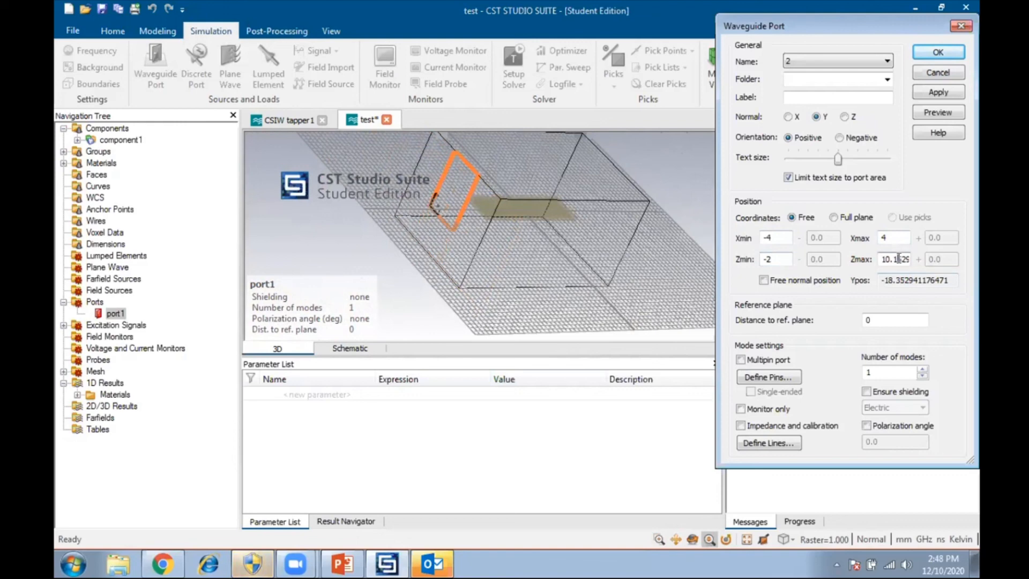
pyautogui.press('BackSpace')
pyautogui.press('BackSpace')
pyautogui.press('BackSpace')
pyautogui.press('Delete')
pyautogui.press('Delete')
pyautogui.press('Delete')
pyautogui.press('Delete')
pyautogui.press('Delete')
pyautogui.press('Delete')
pyautogui.press('Delete')
pyautogui.press('Delete')
pyautogui.press('Delete')
pyautogui.press('Delete')
pyautogui.press('Delete')
pyautogui.press('Delete')
pyautogui.press('Delete')
pyautogui.press('Delete')
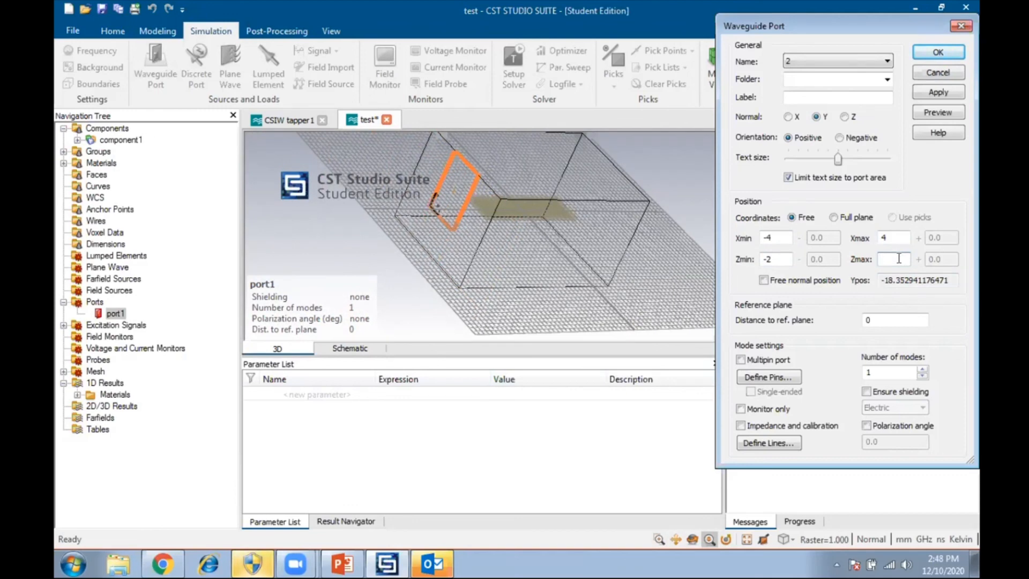
pyautogui.write('2.8')
# - Enable a free normal position for the new port, set its Ypos to -11 and preview it
pyautogui.doubleClick(927, 280)
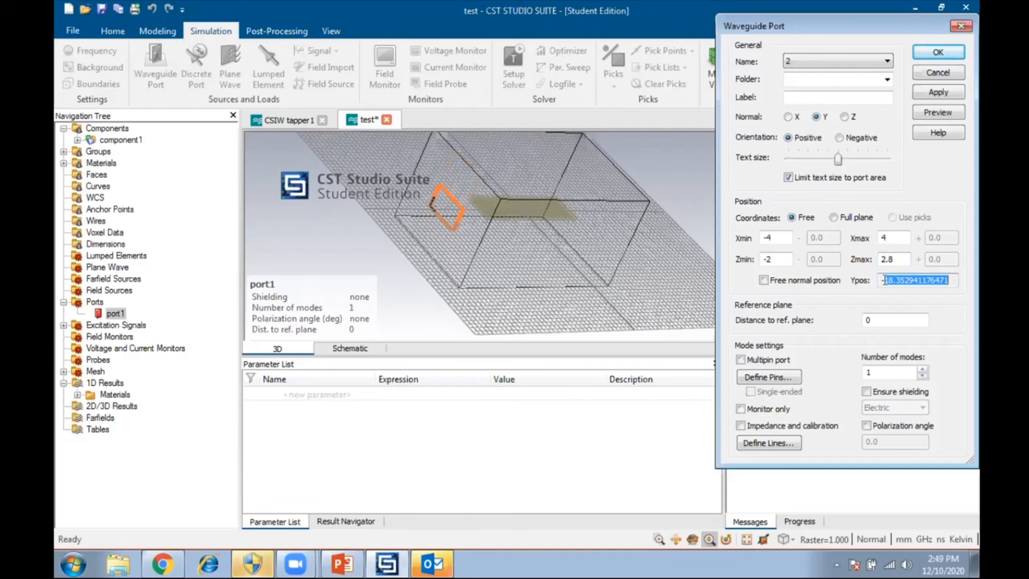
pyautogui.click(765, 280)
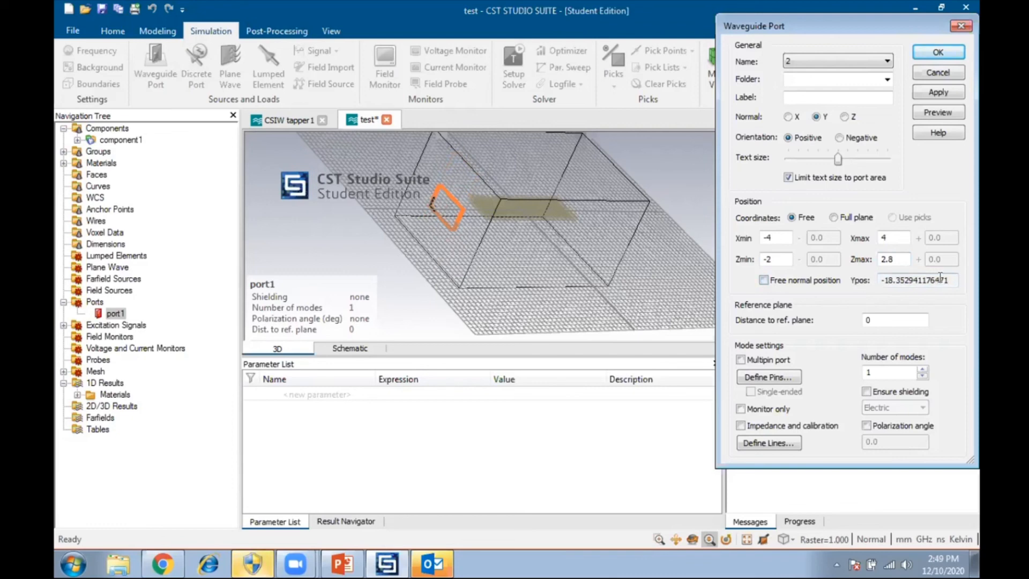
pyautogui.click(763, 280)
pyautogui.doubleClick(948, 277)
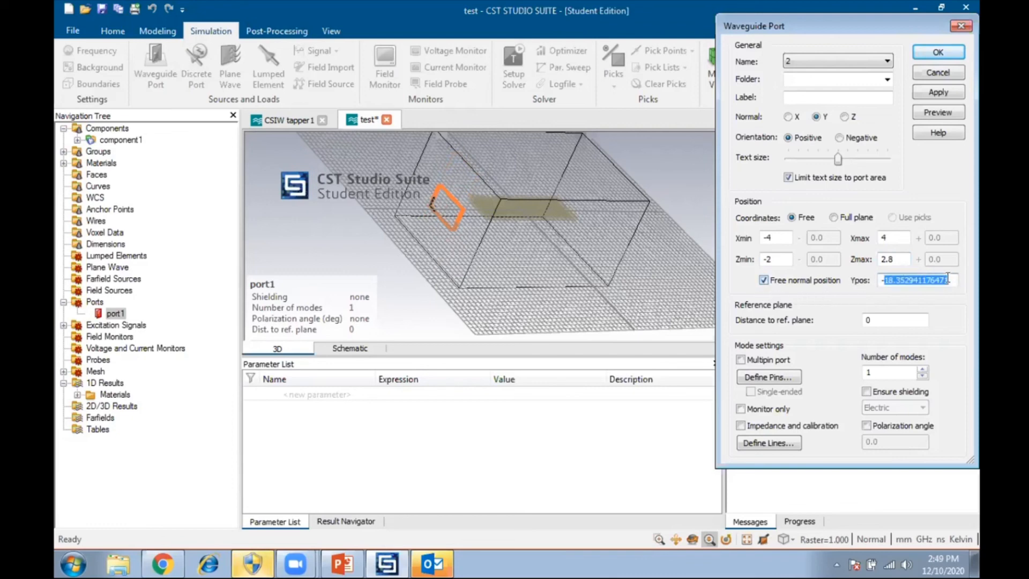
pyautogui.press('BackSpace')
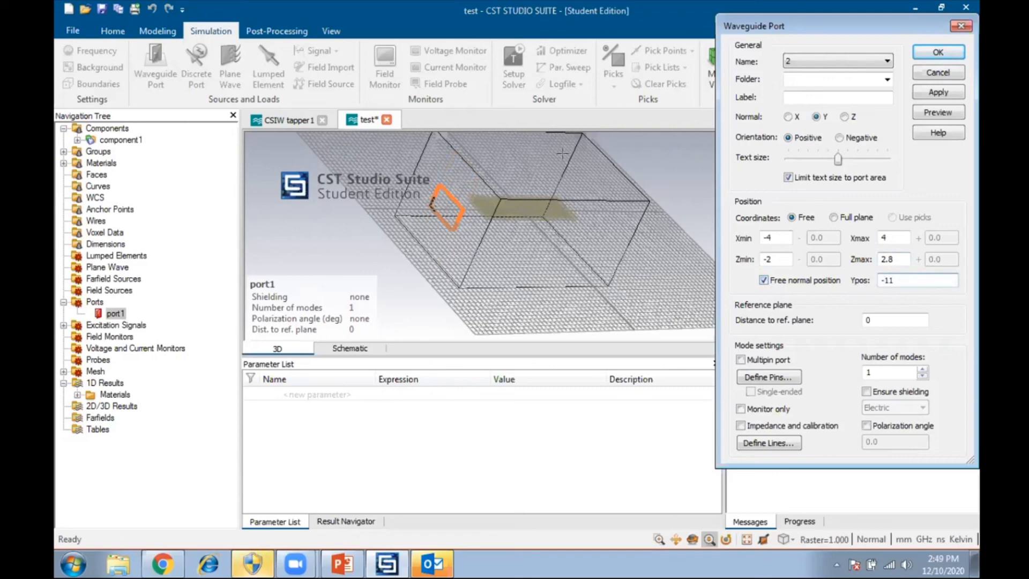
pyautogui.click(947, 114)
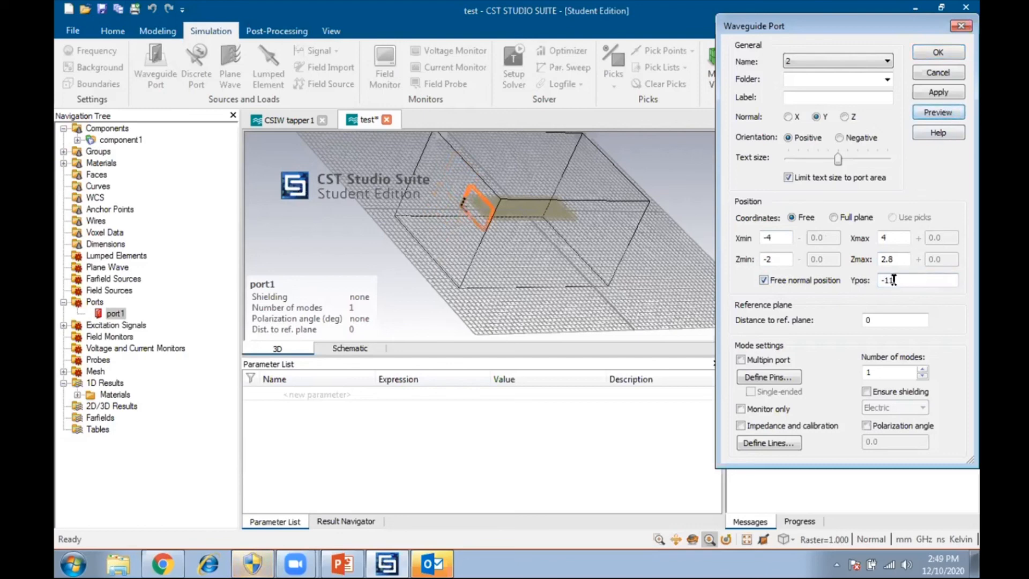
# - Set the new port's Ypos to 11, preview its placement at the waveguide's far end and create the port
pyautogui.click(112, 314)
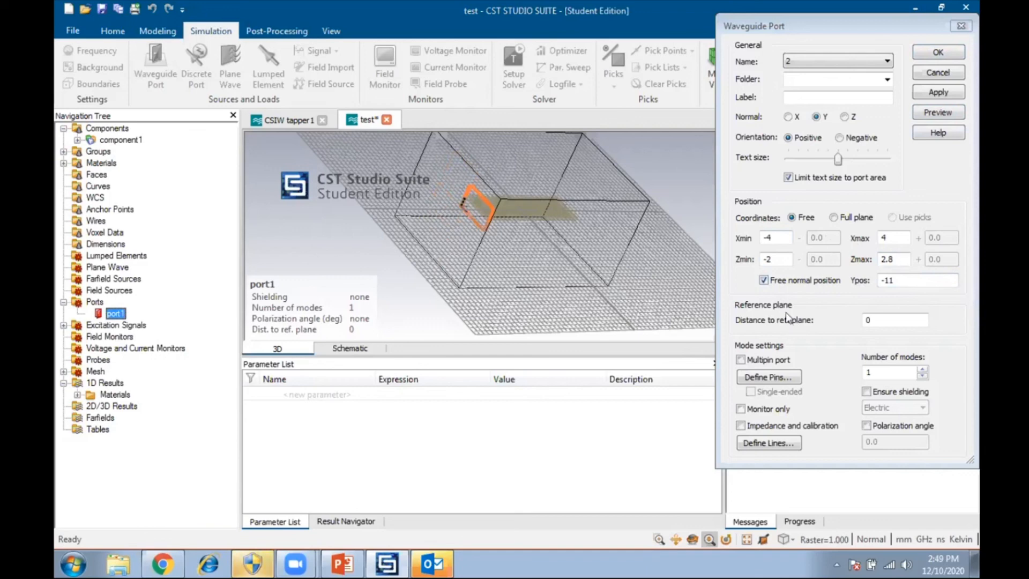
pyautogui.doubleClick(899, 277)
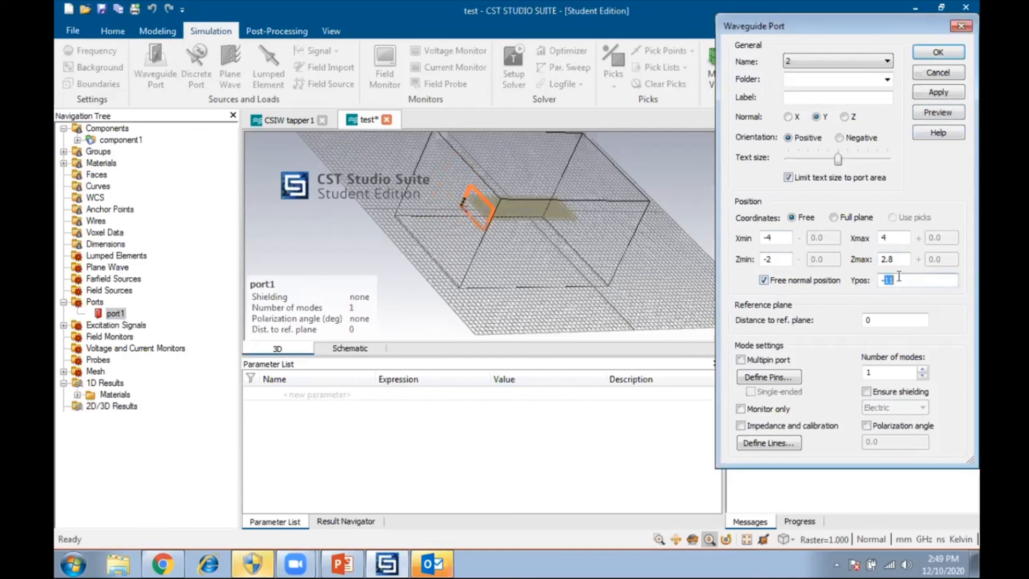
pyautogui.write('11')
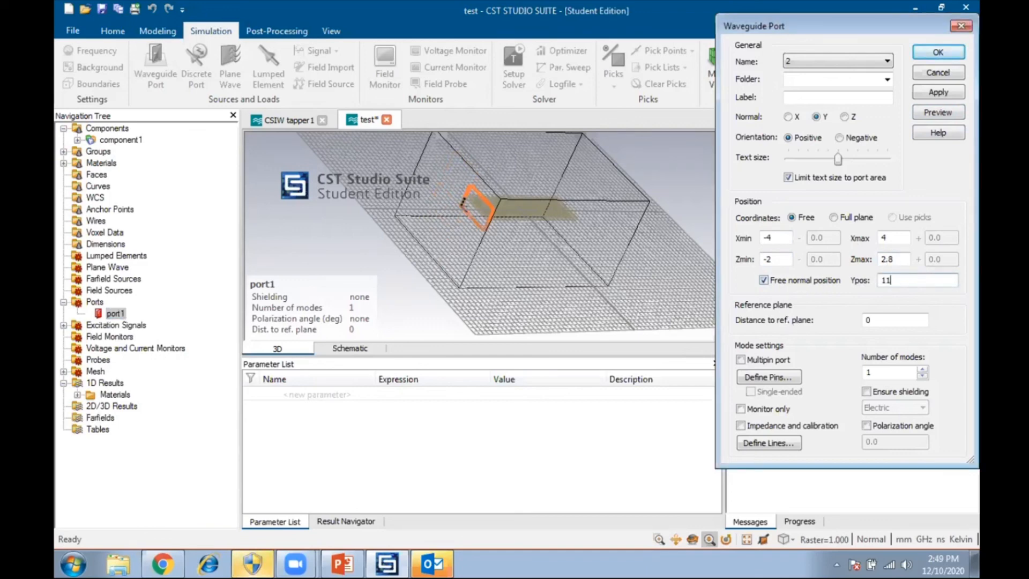
pyautogui.click(938, 112)
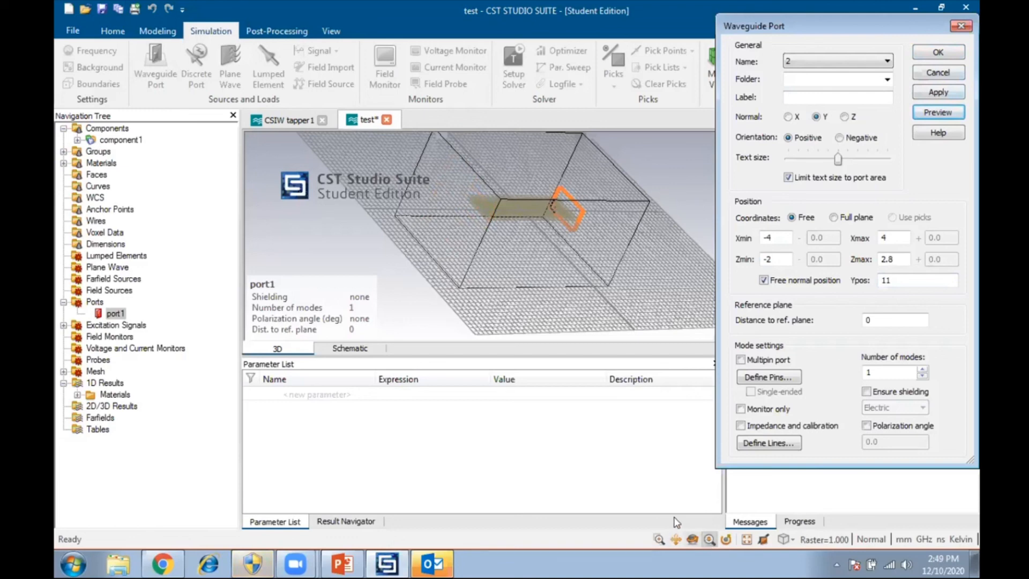
pyautogui.click(693, 540)
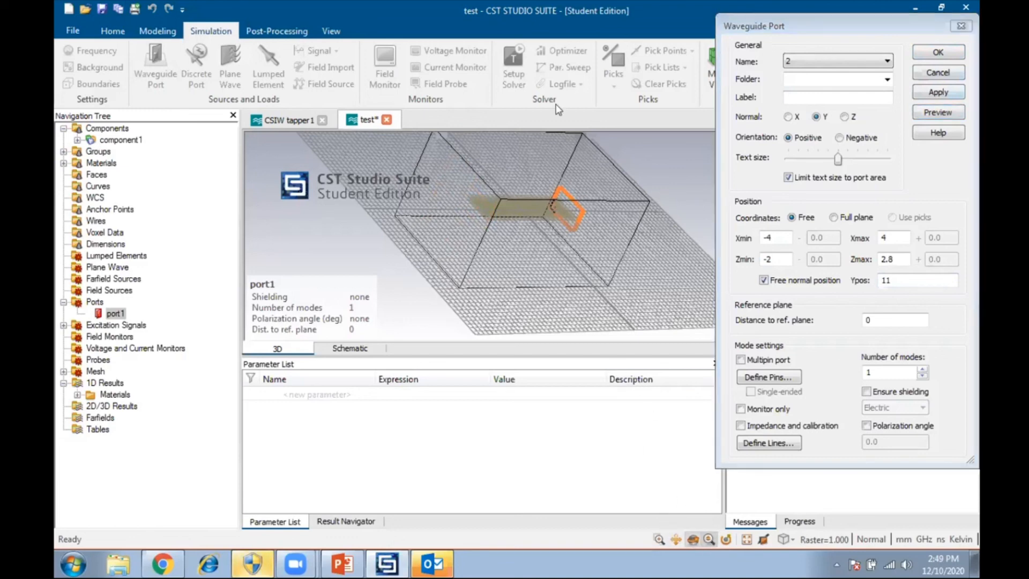
pyautogui.moveTo(501, 243); pyautogui.dragTo(975, 53)
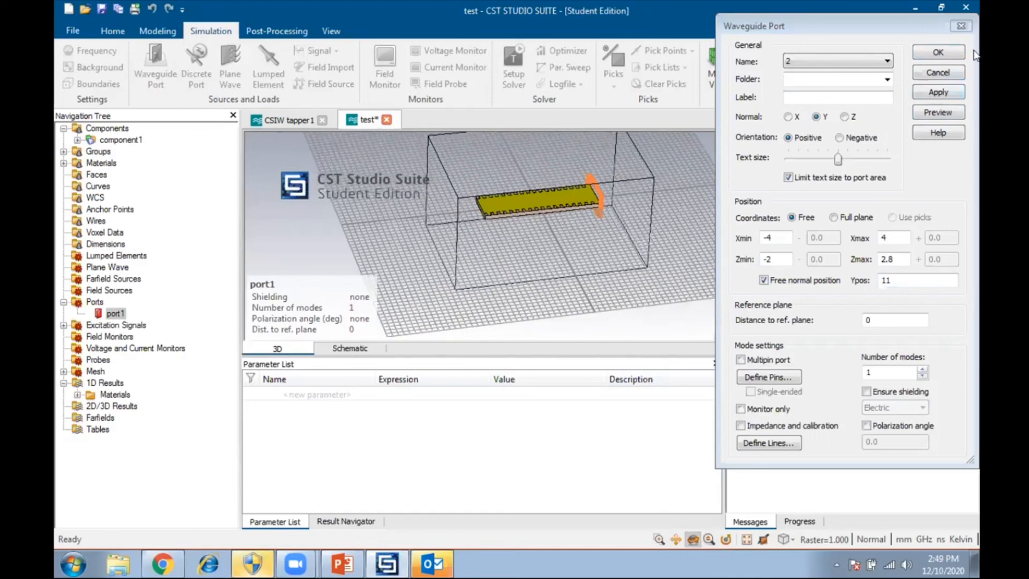
pyautogui.click(938, 53)
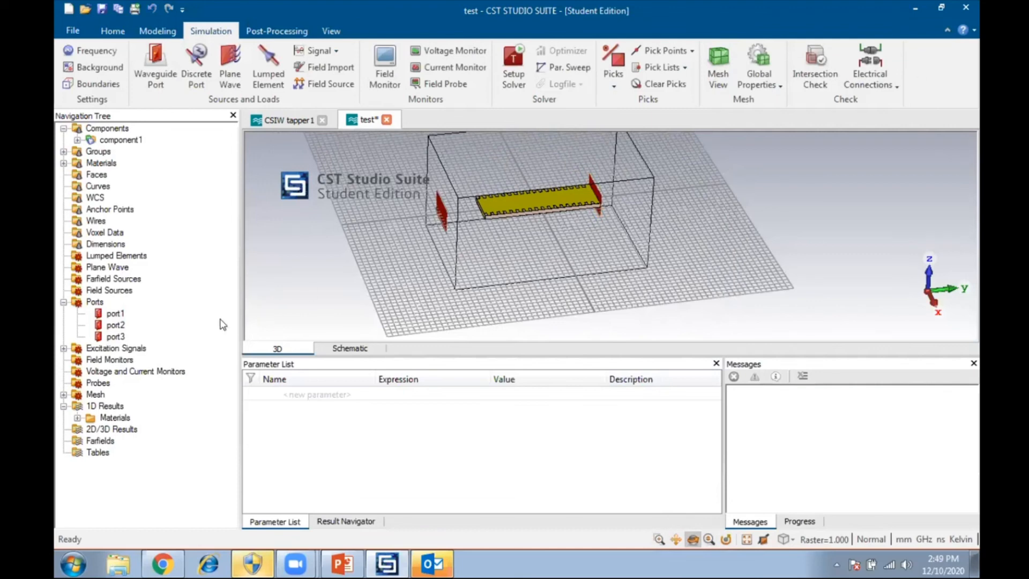
# - Inspect the waveguide port properties of port2 and port3, previewing port3 and closing both dialogs without edits
pyautogui.doubleClick(114, 326)
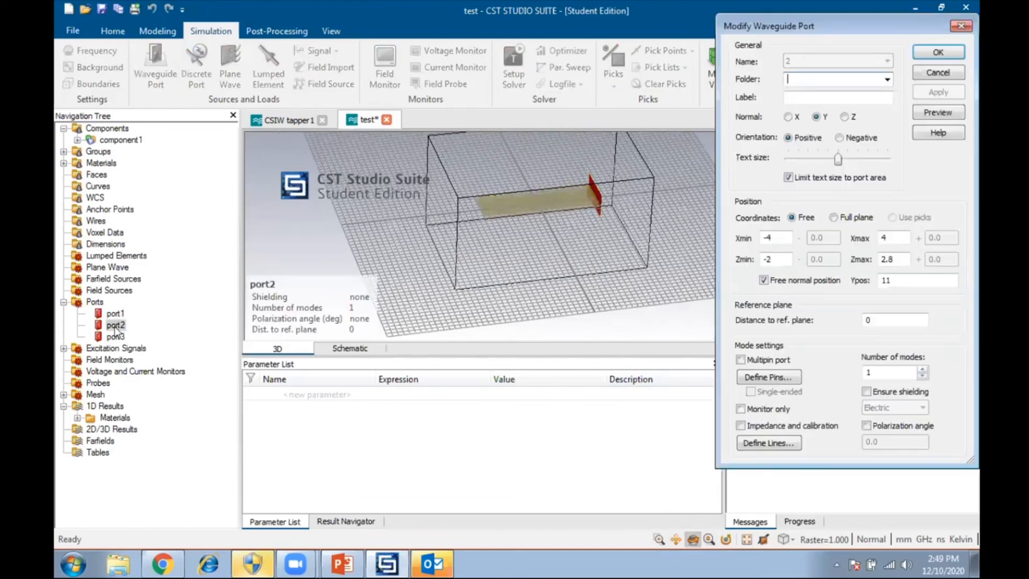
pyautogui.click(939, 54)
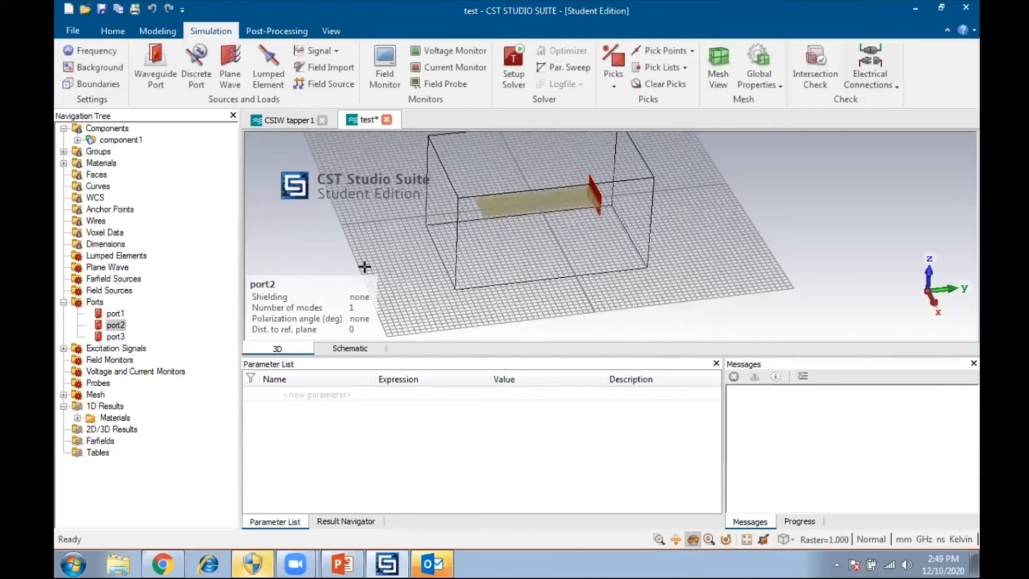
pyautogui.doubleClick(116, 337)
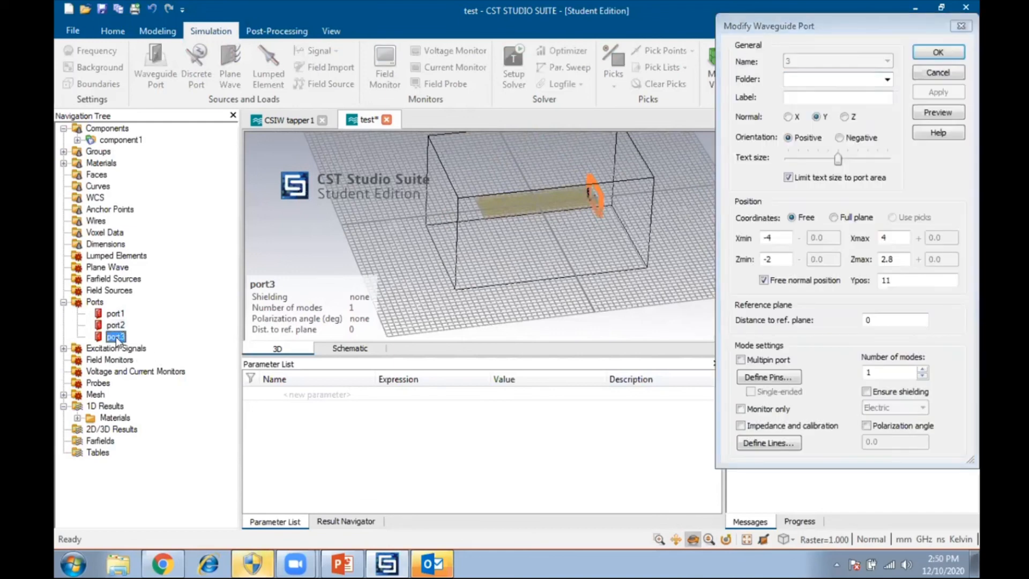
pyautogui.click(938, 113)
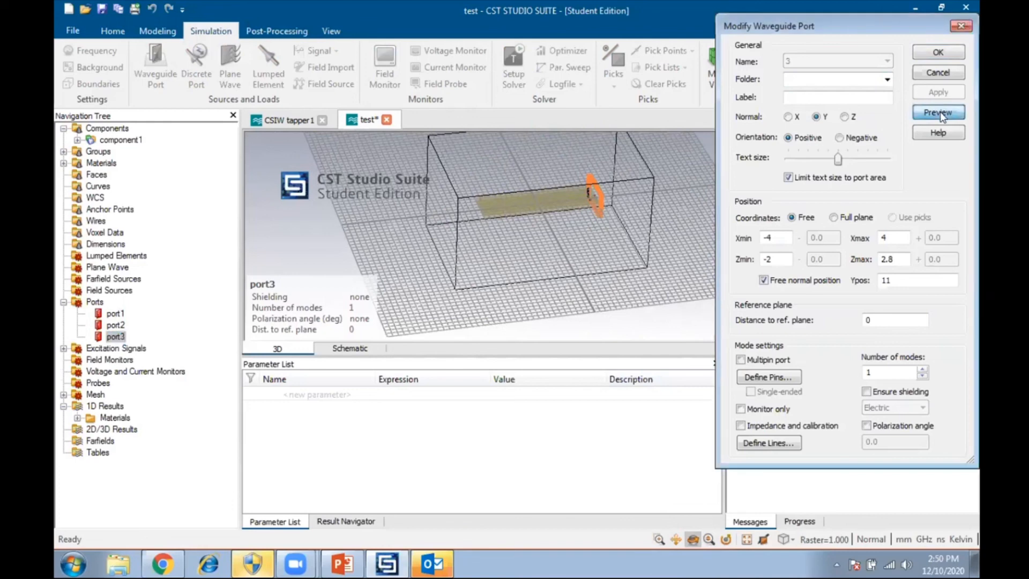
pyautogui.click(948, 73)
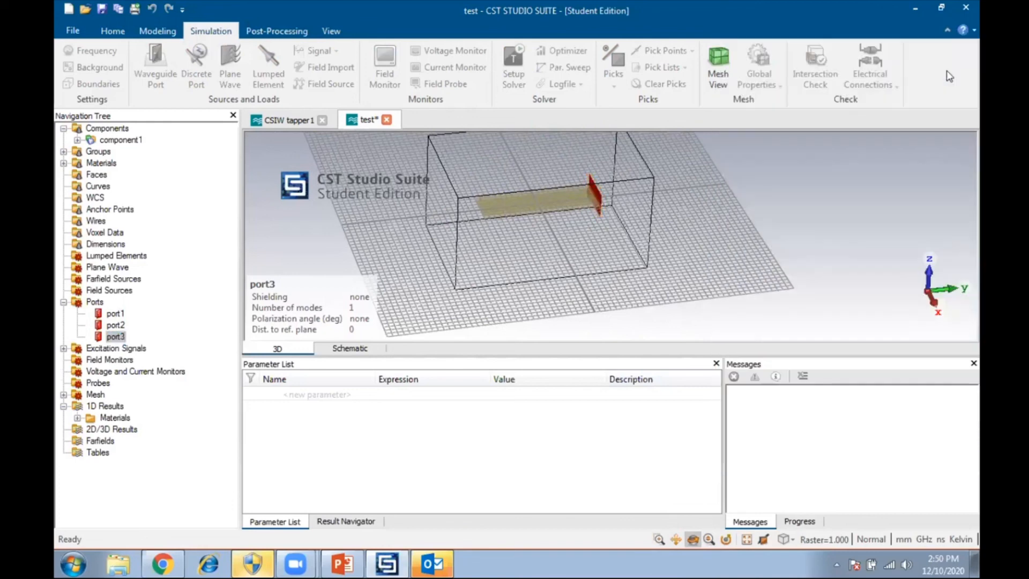
# - Open the rename settings of port2 and accept port number 2 with an empty label
pyautogui.click(122, 339)
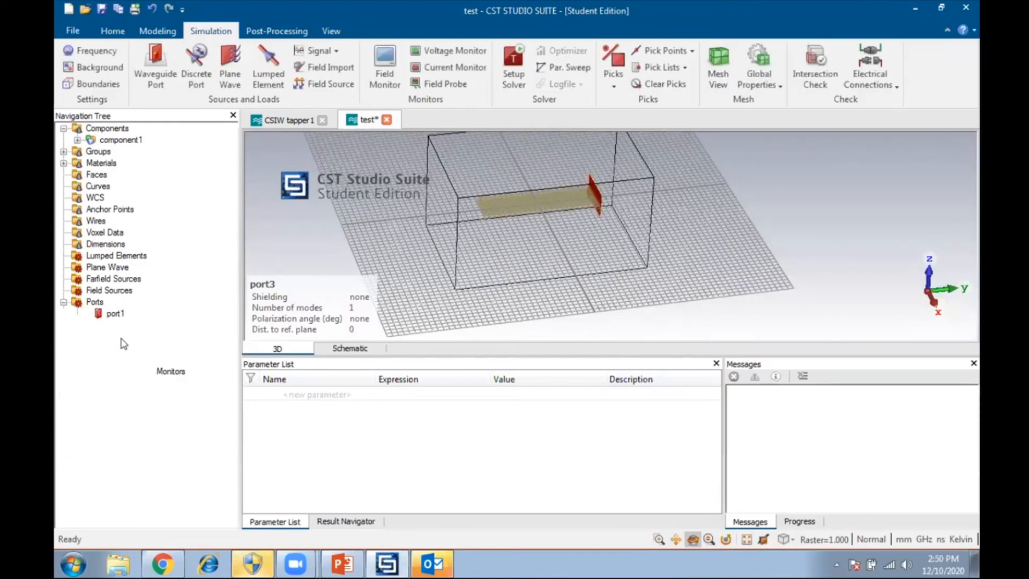
pyautogui.click(115, 325)
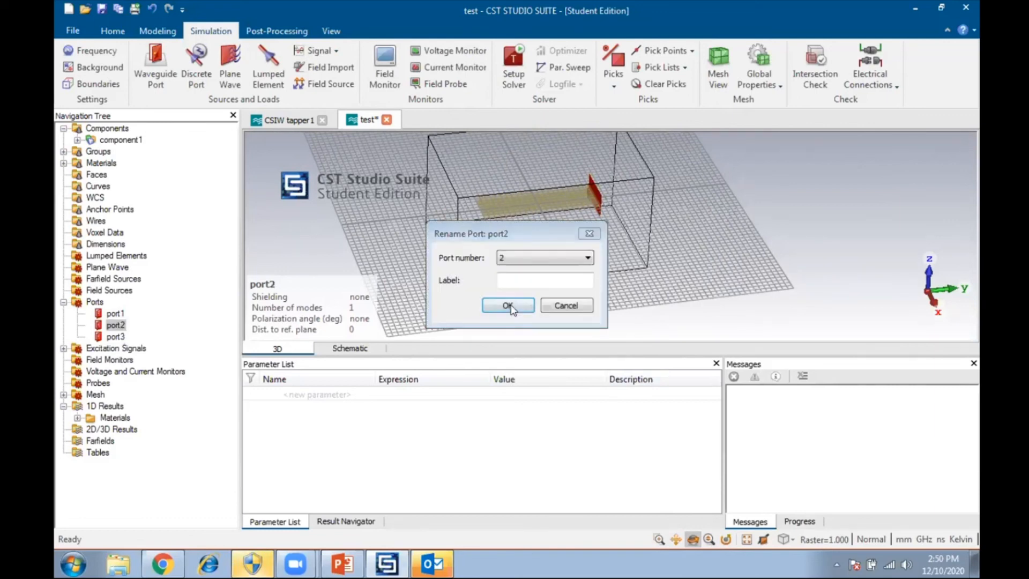
pyautogui.click(508, 303)
# - Highlight port1, port2 and port3 in turn to check their positions on the waveguide
pyautogui.click(118, 316)
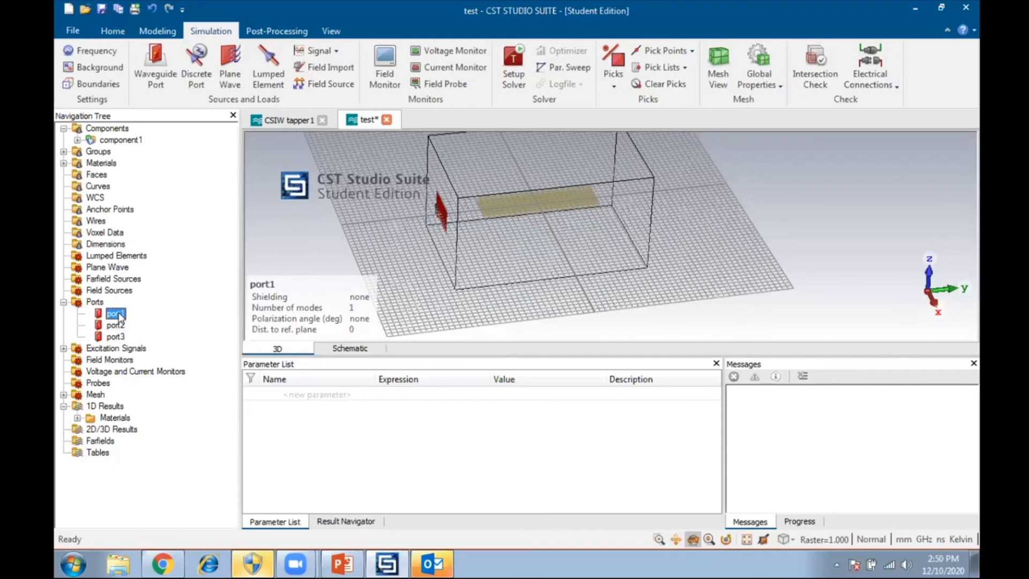
pyautogui.click(117, 325)
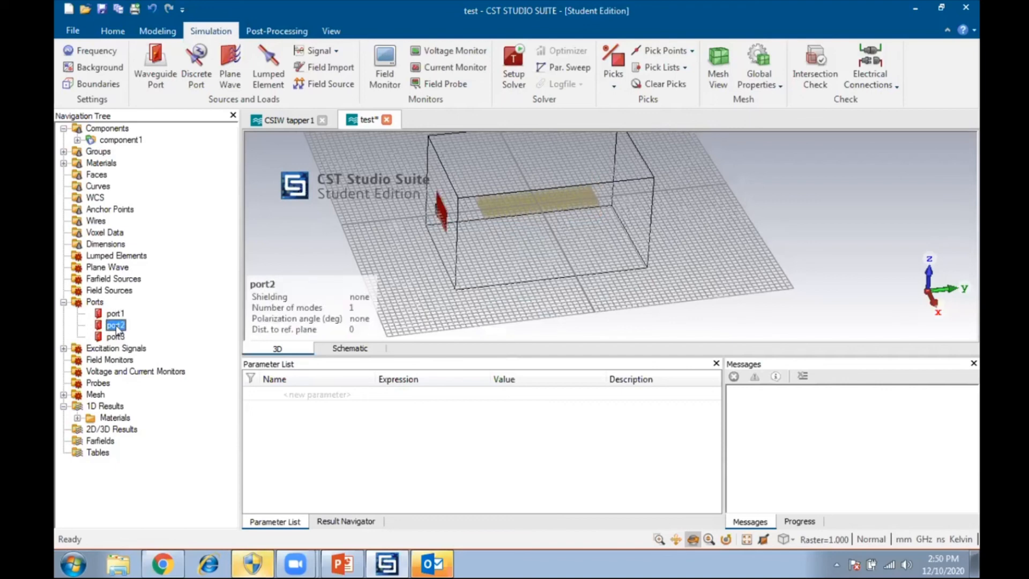
pyautogui.click(117, 338)
pyautogui.click(117, 314)
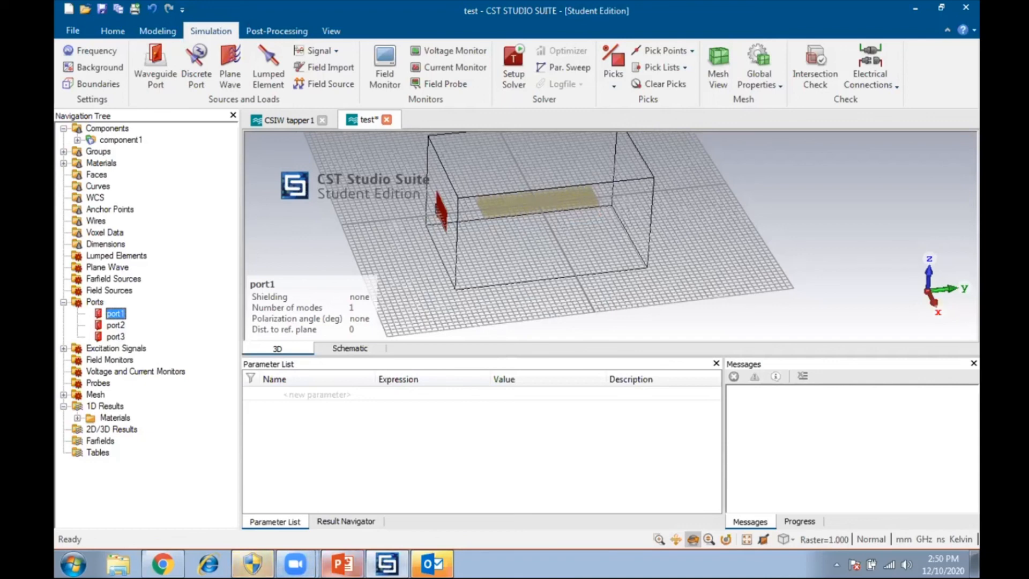
# - Switch to PowerPoint, examine the S-parameter plots on slides 24 and 25, and return to CST Studio Suite
pyautogui.moveTo(342, 563)
pyautogui.moveTo(387, 564)
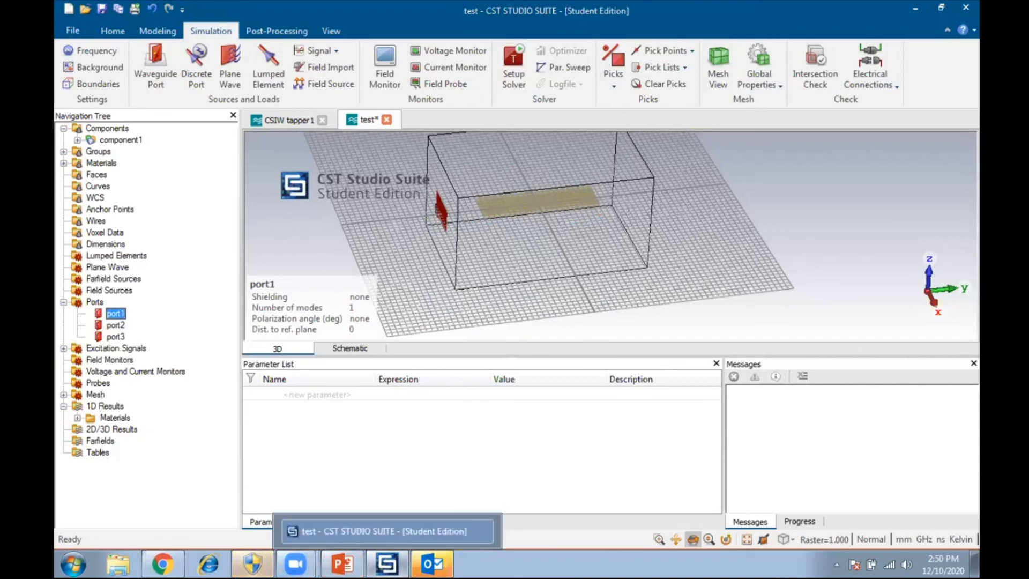
pyautogui.click(342, 563)
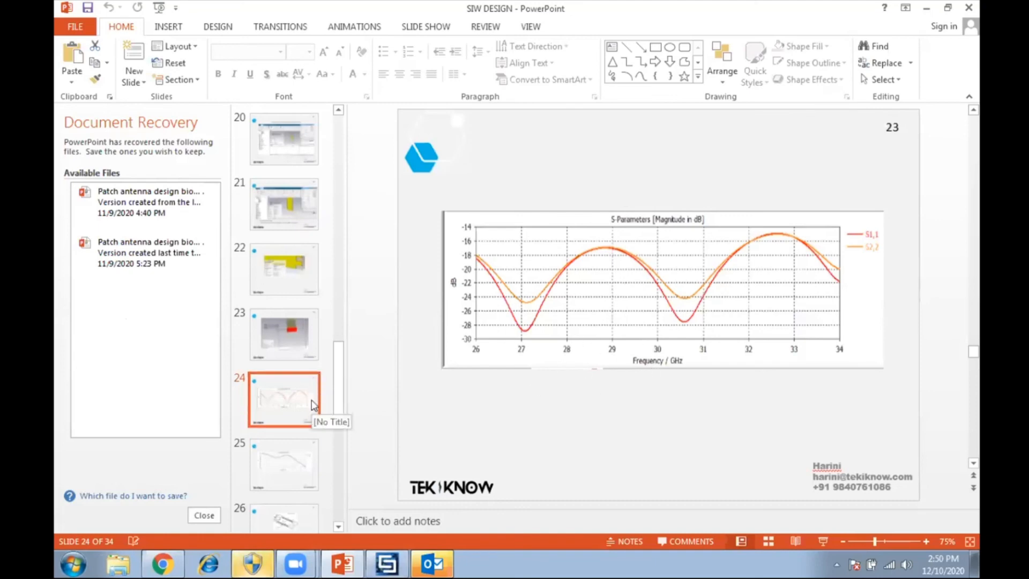
pyautogui.click(294, 466)
pyautogui.click(268, 400)
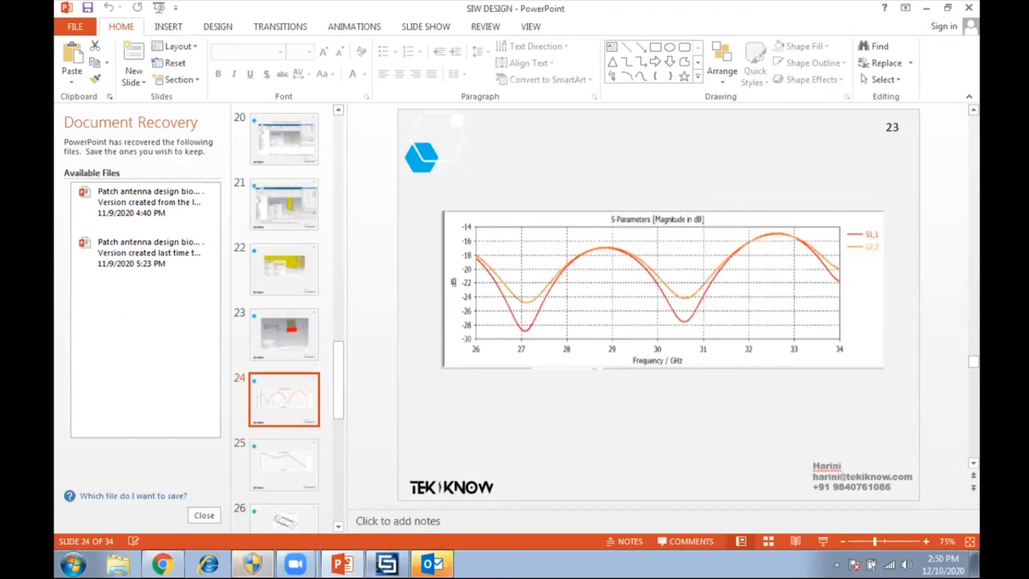
pyautogui.click(386, 563)
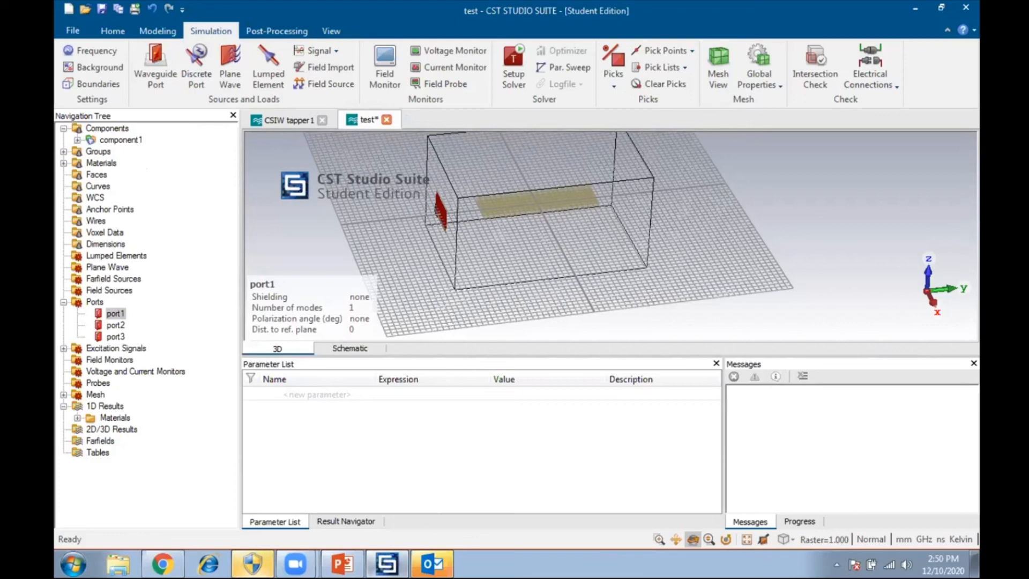
# - Switch to PowerPoint and present slide 25 with the S2,1 and S1,2 plot as a full-screen slide show
pyautogui.click(342, 563)
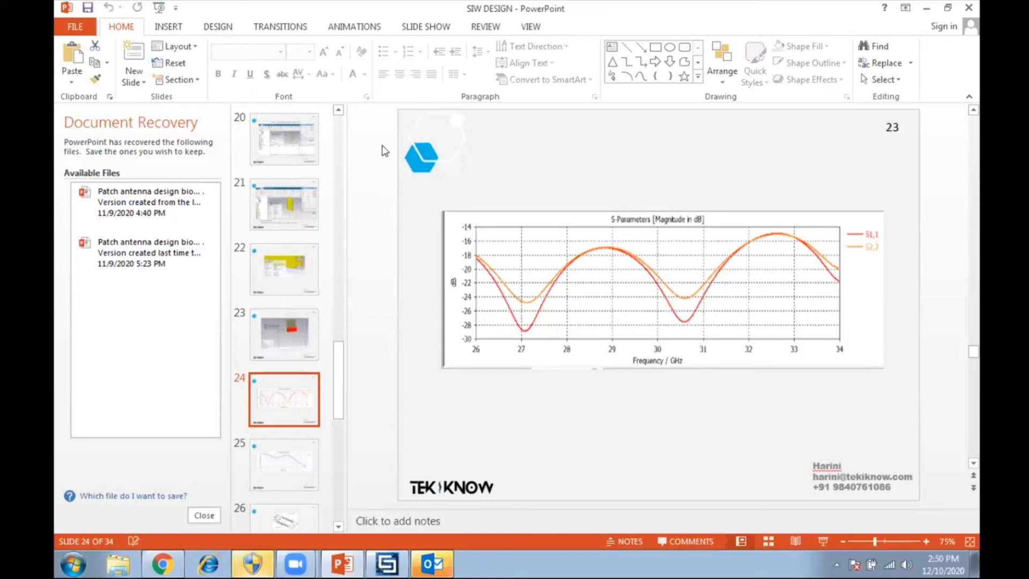
pyautogui.click(268, 466)
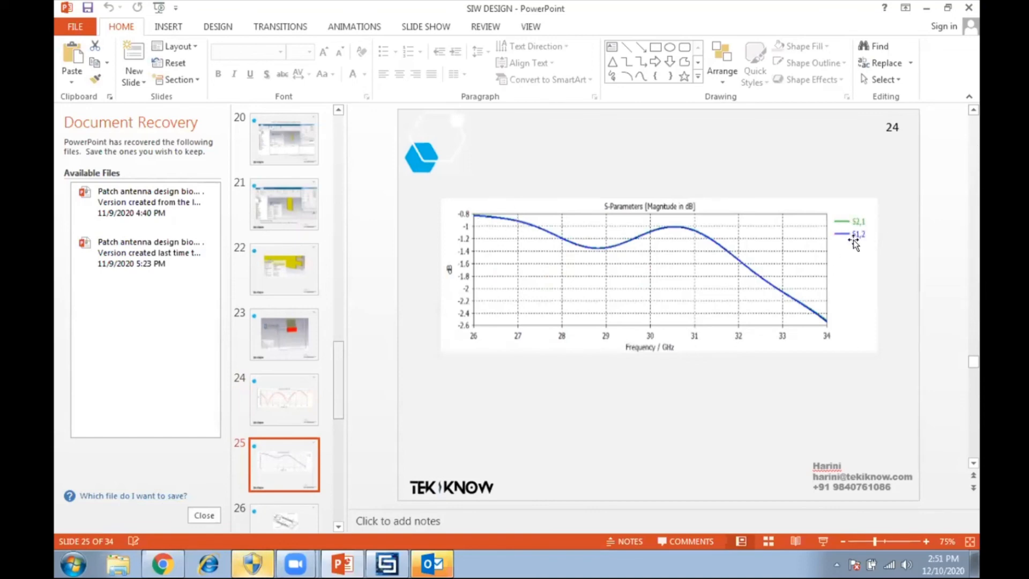
pyautogui.click(823, 540)
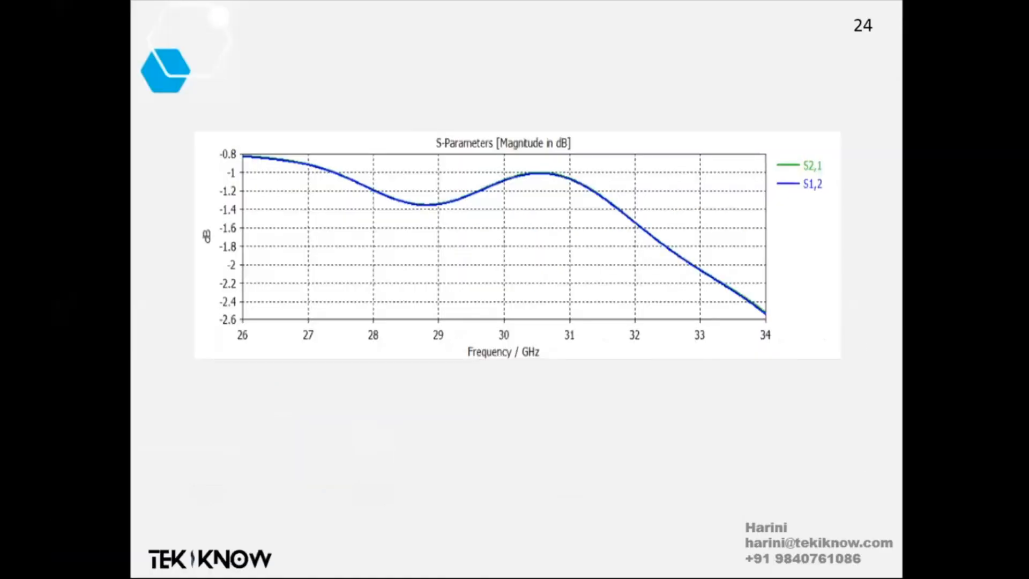